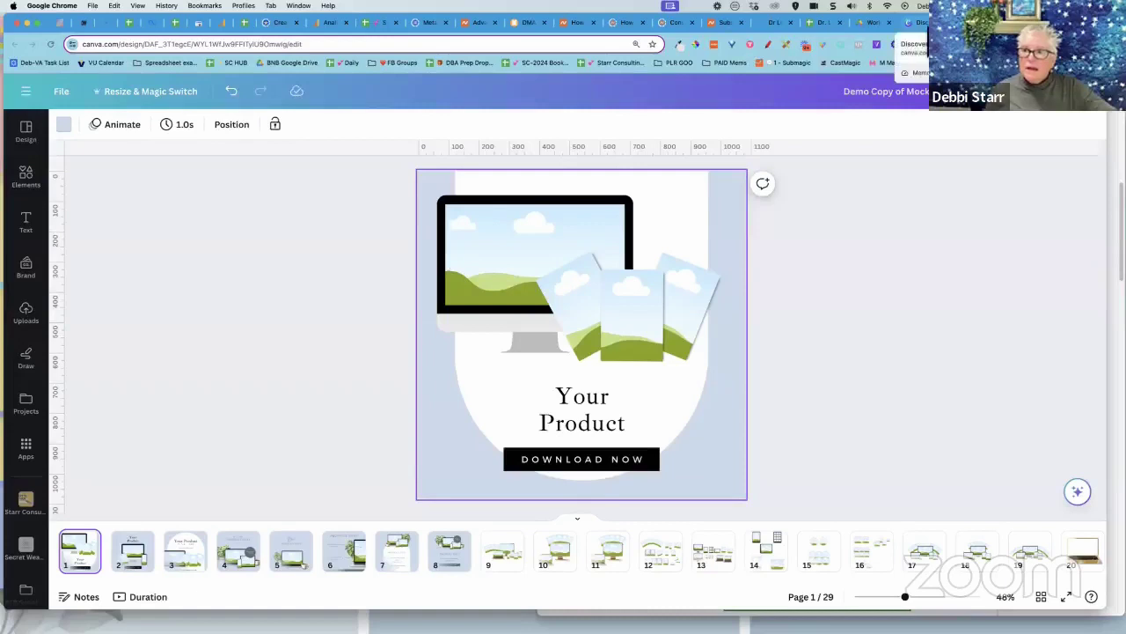
Open the Canva home page in the browser
{"action": "left_click", "coordinate": [915, 22]}
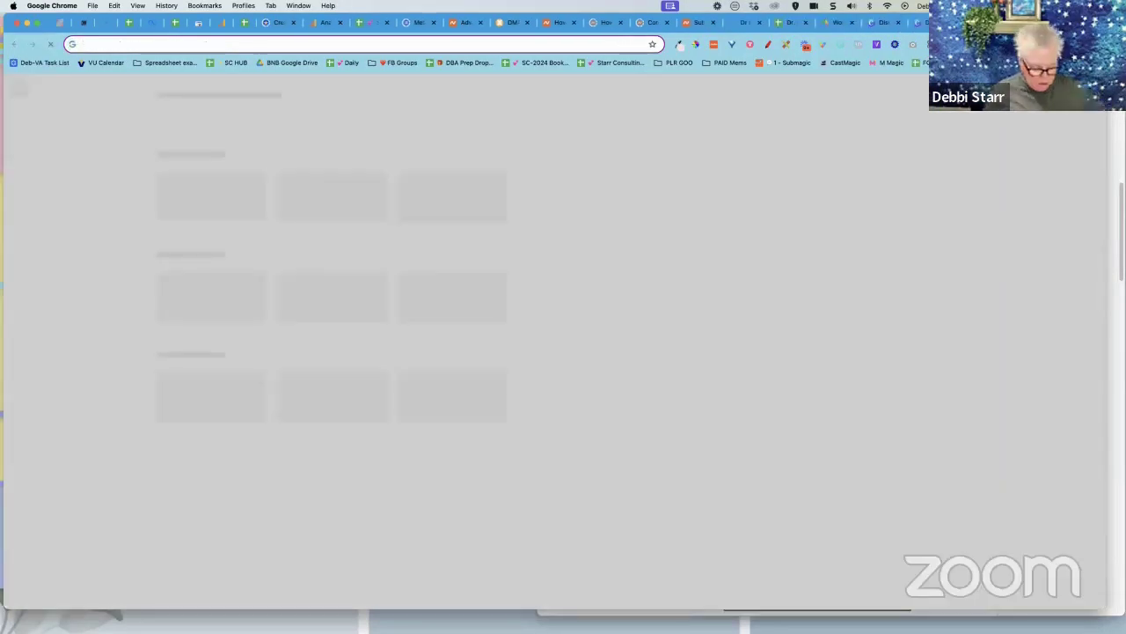
{"action": "type", "text": "ca"}
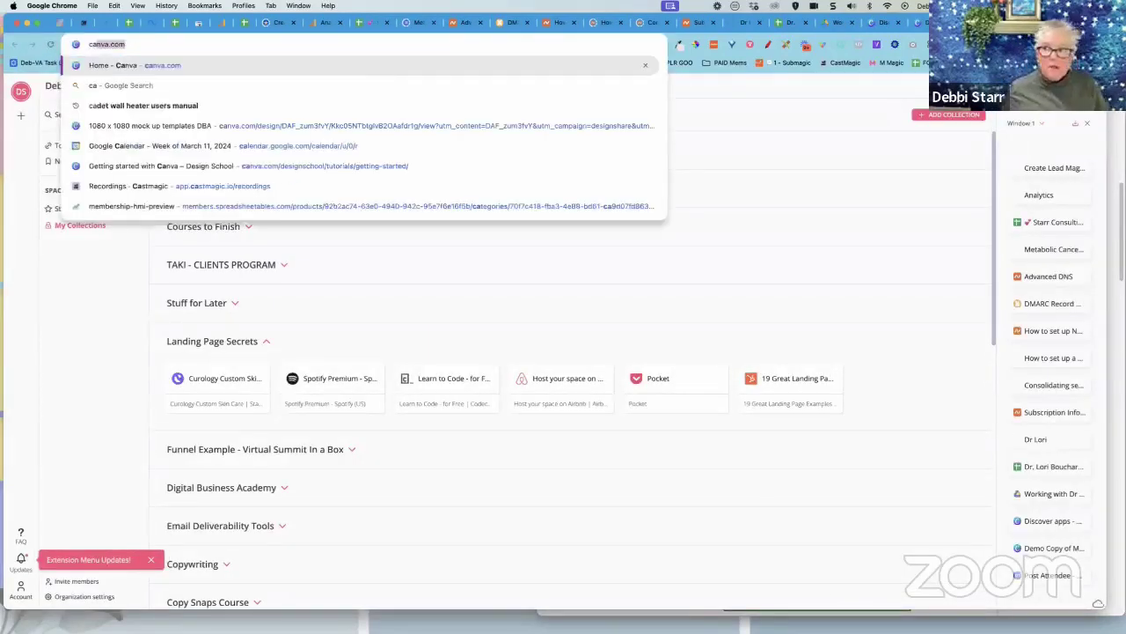
{"action": "key", "text": "Return"}
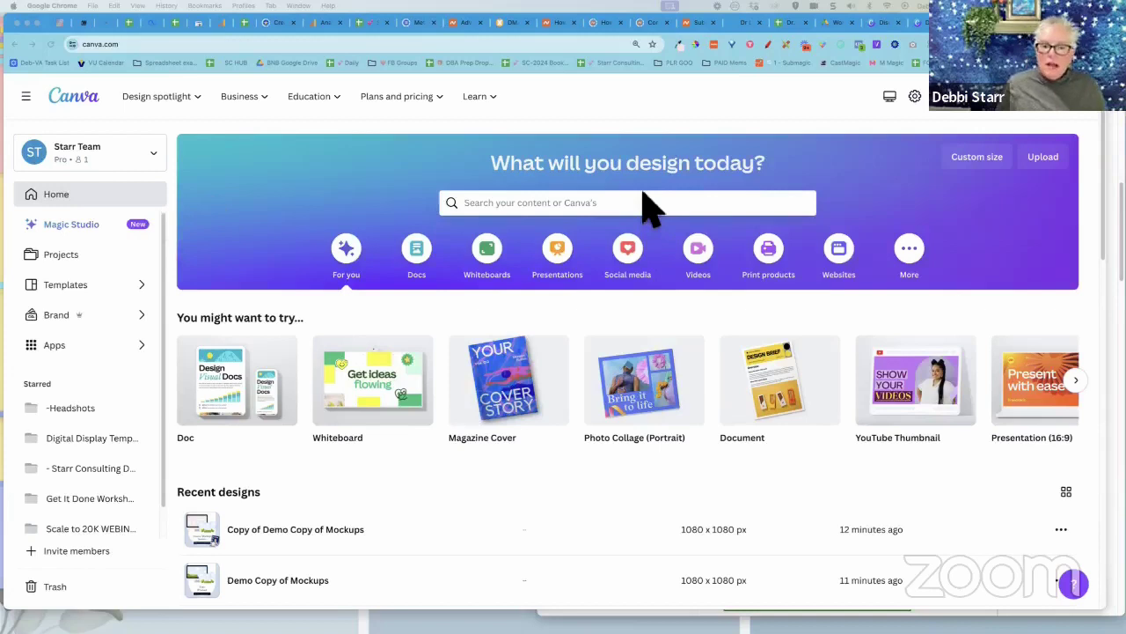
Create a 1080 px square Instagram Post design from the custom size options
{"action": "left_click", "coordinate": [993, 161]}
{"action": "left_click", "coordinate": [999, 176]}
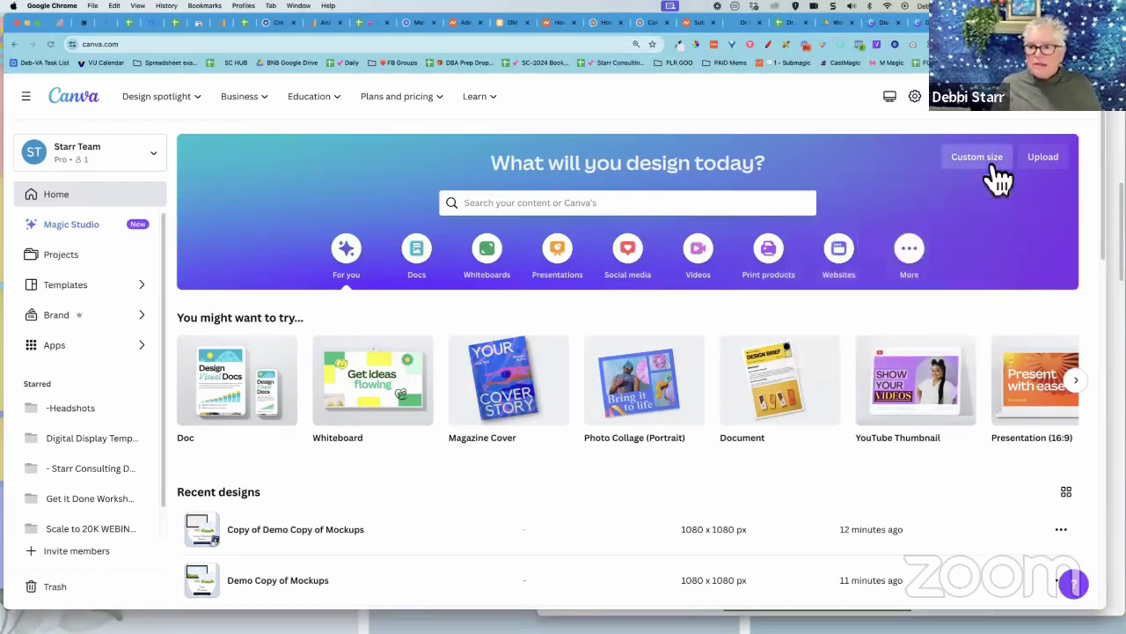
{"action": "left_click", "coordinate": [998, 176]}
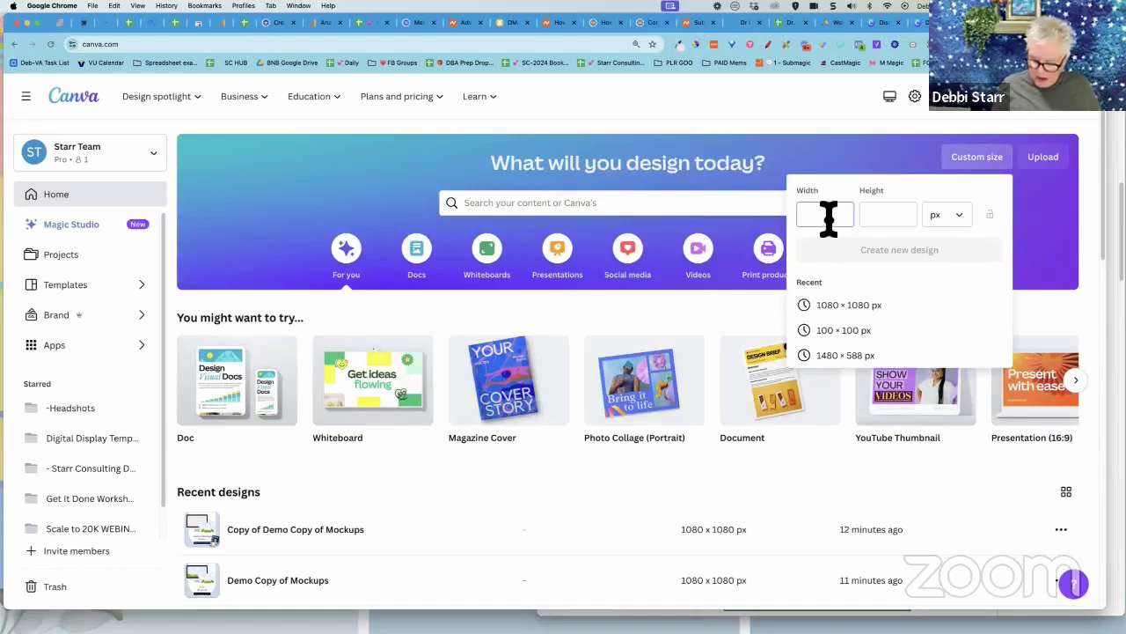
{"action": "type", "text": "108"}
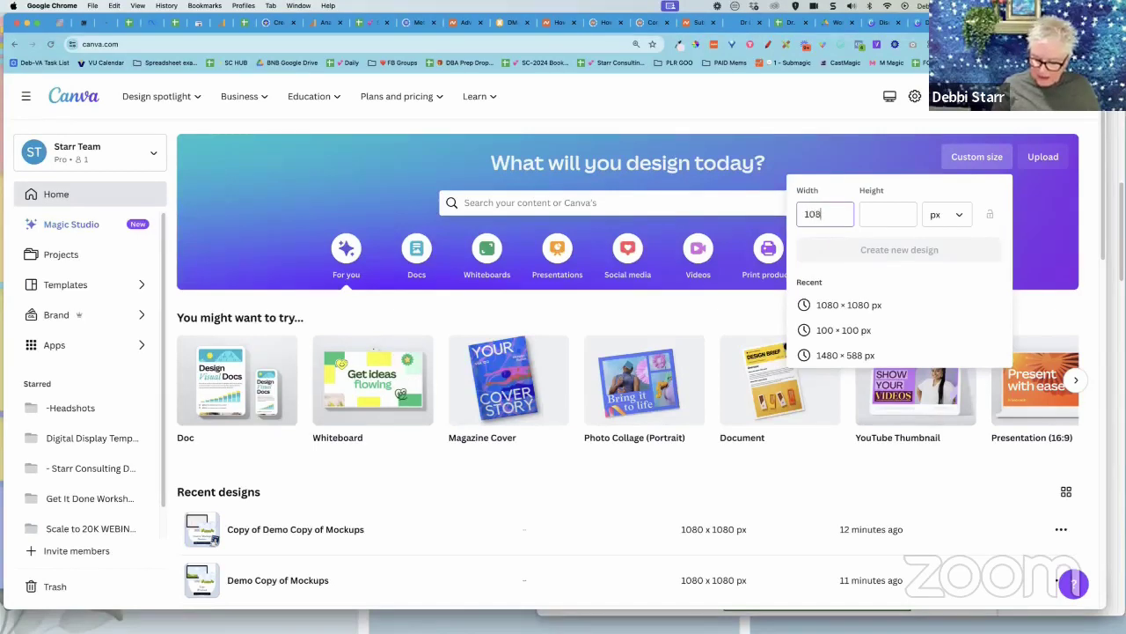
{"action": "type", "text": "0"}
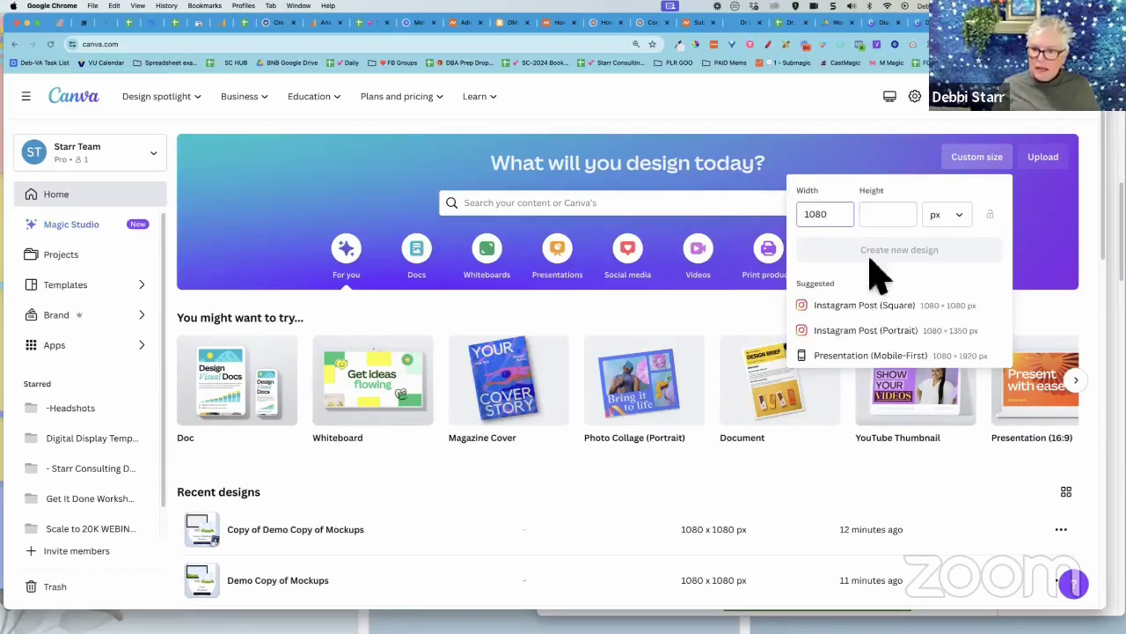
{"action": "left_click", "coordinate": [850, 307]}
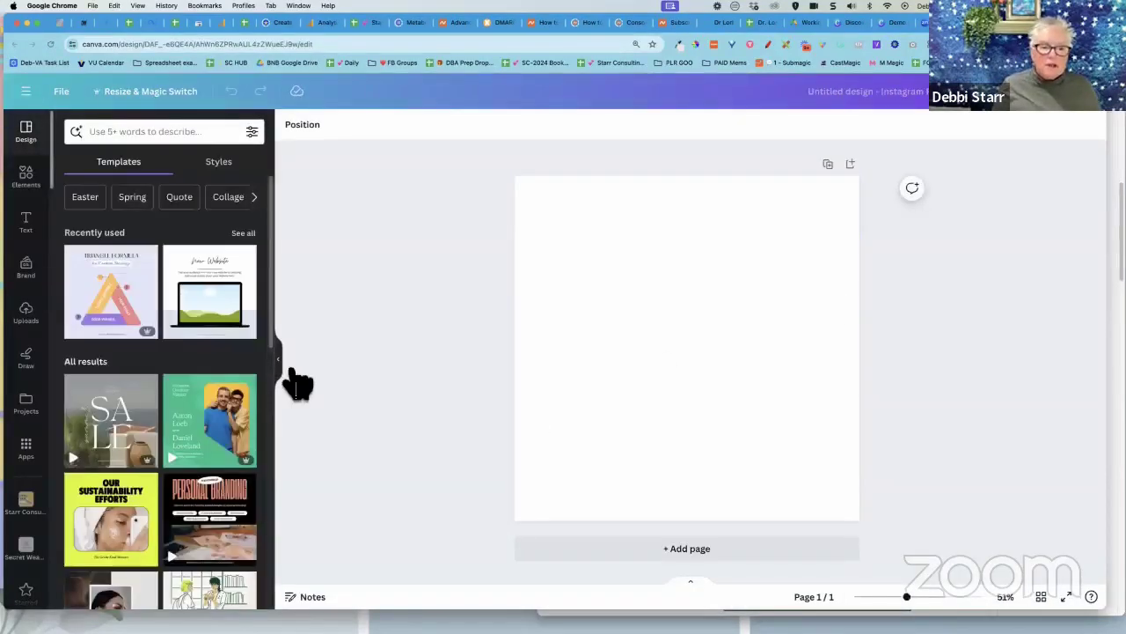
Search the Elements library for 'mock' to find computer mockups
{"action": "left_click", "coordinate": [284, 369]}
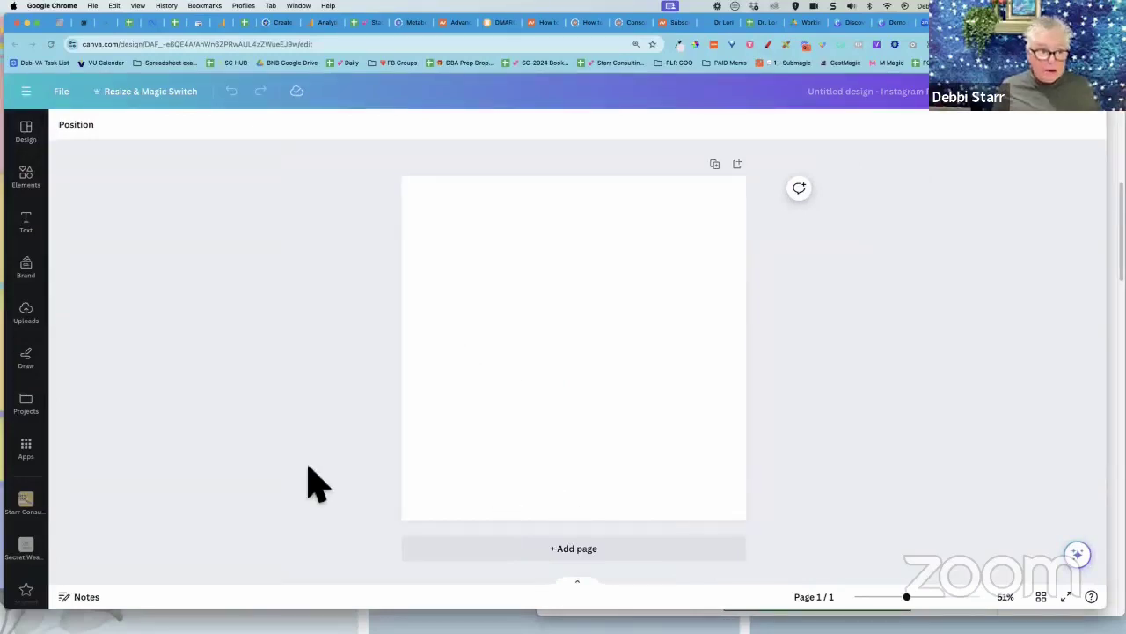
{"action": "left_click", "coordinate": [40, 195]}
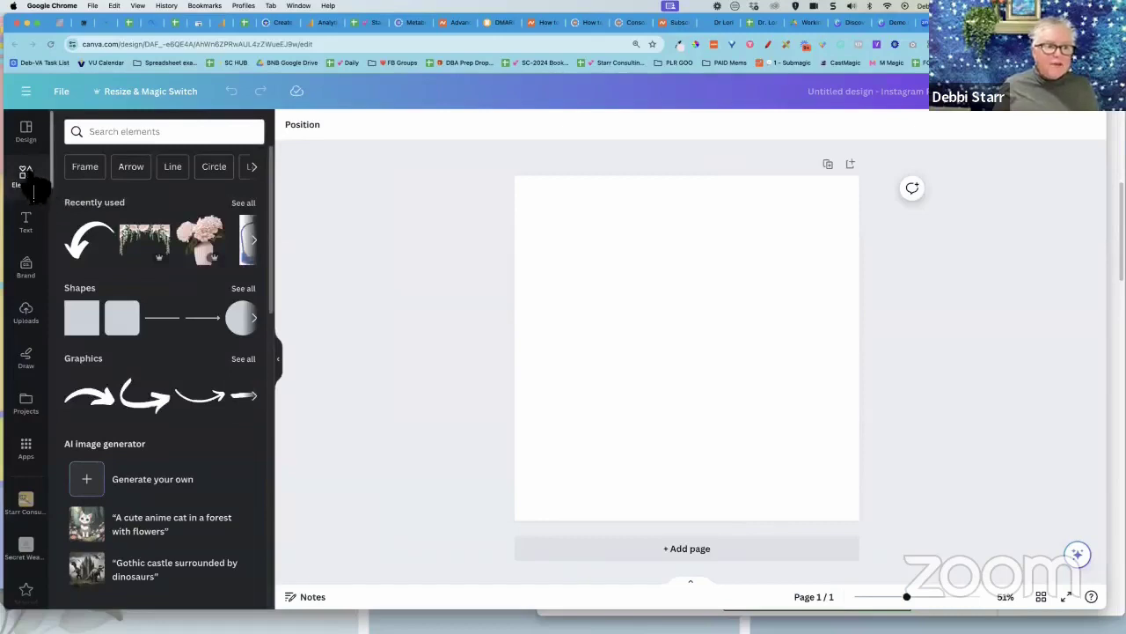
{"action": "left_click", "coordinate": [153, 131]}
{"action": "type", "text": "mock"}
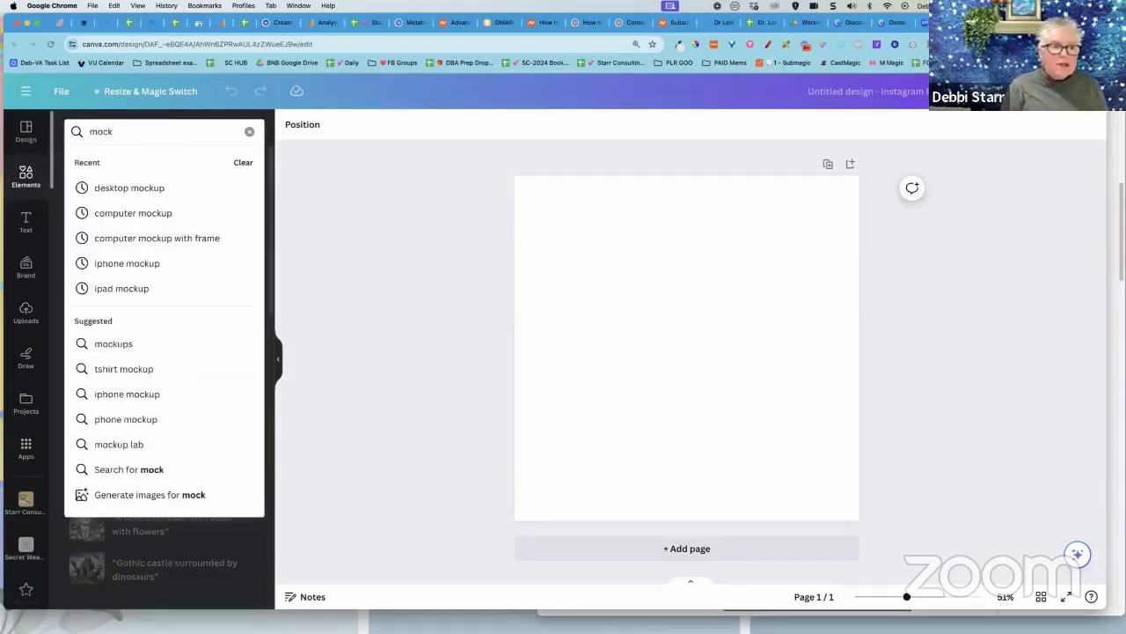
{"action": "left_click", "coordinate": [132, 215]}
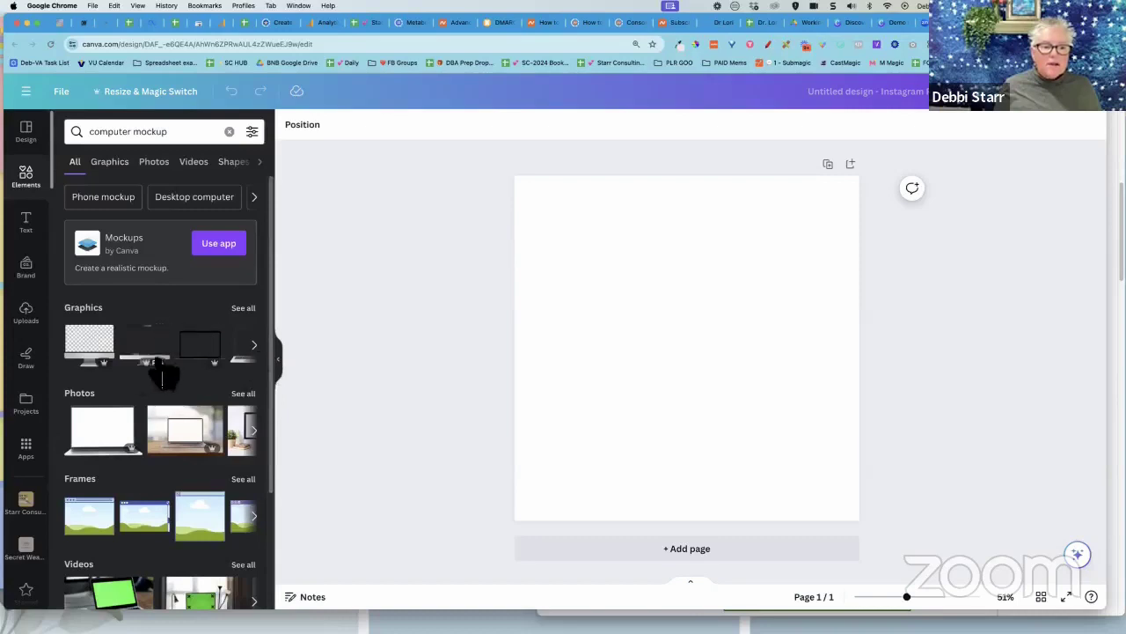
{"action": "left_click", "coordinate": [262, 356]}
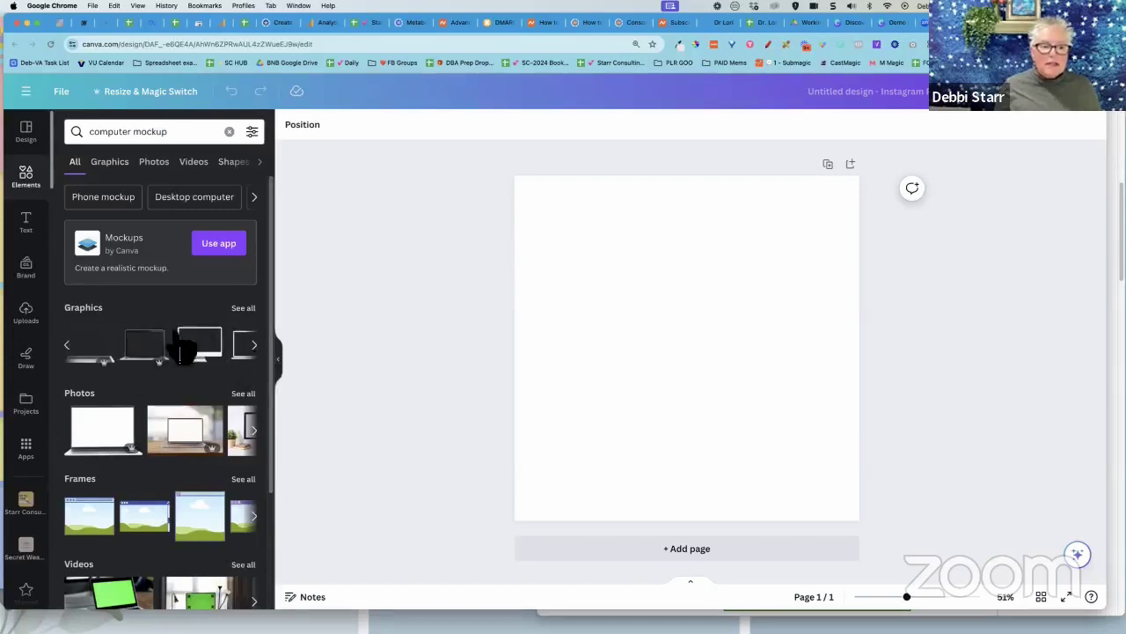
Add a laptop mockup graphic, enlarge it and centre it on the page
{"action": "left_click", "coordinate": [156, 364]}
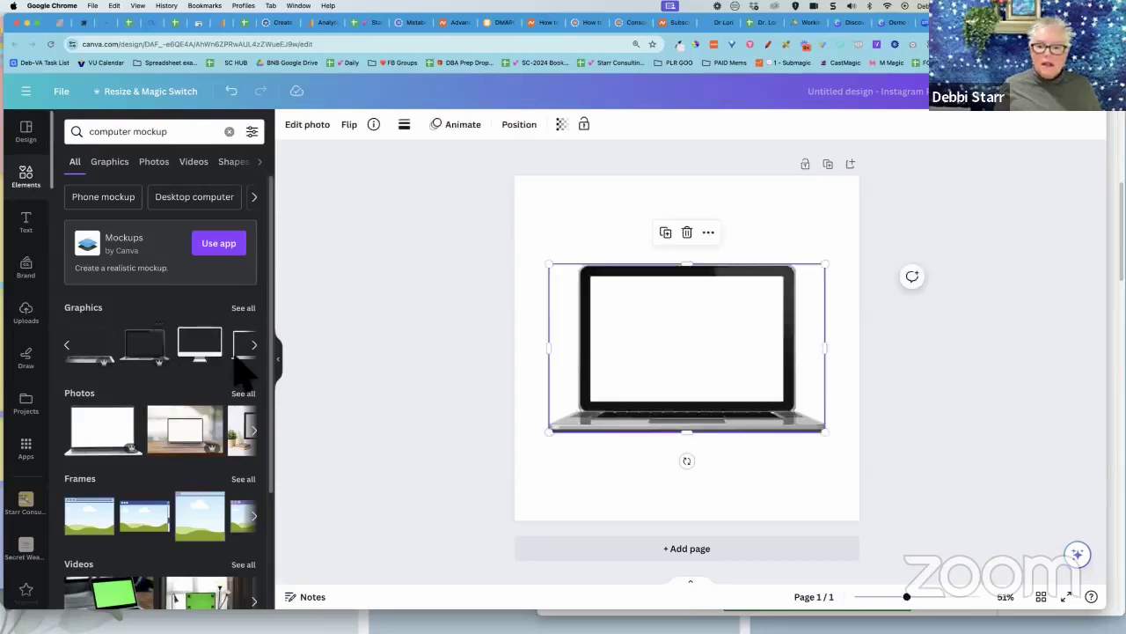
{"action": "left_click_drag", "start_coordinate": [551, 433], "coordinate": [506, 459]}
{"action": "left_click_drag", "start_coordinate": [621, 427], "coordinate": [651, 403]}
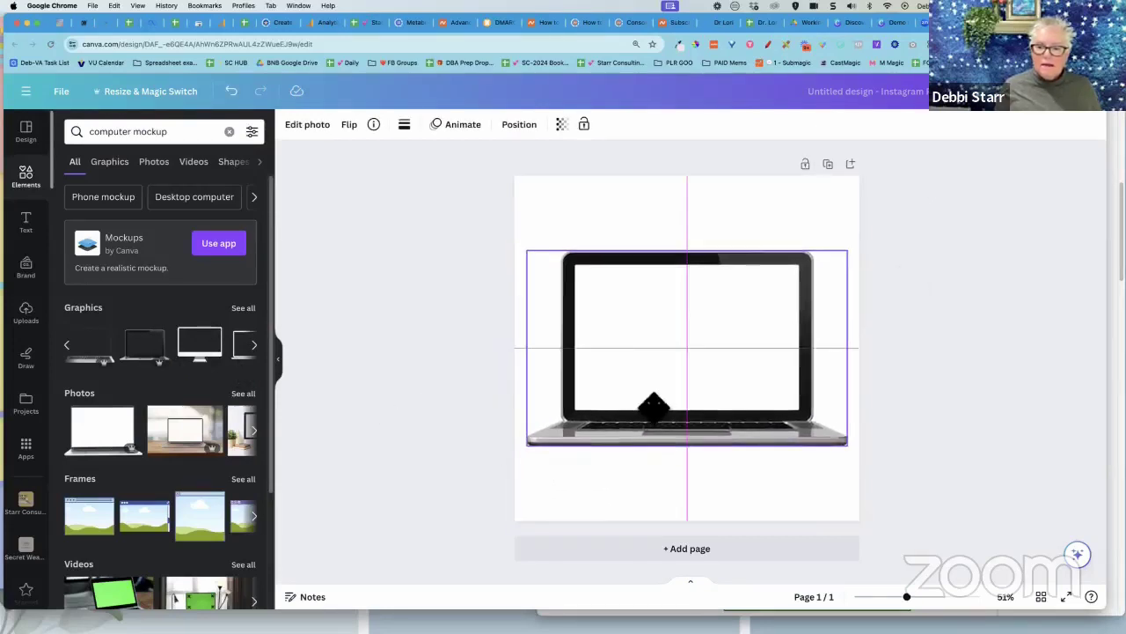
{"action": "left_click", "coordinate": [370, 453]}
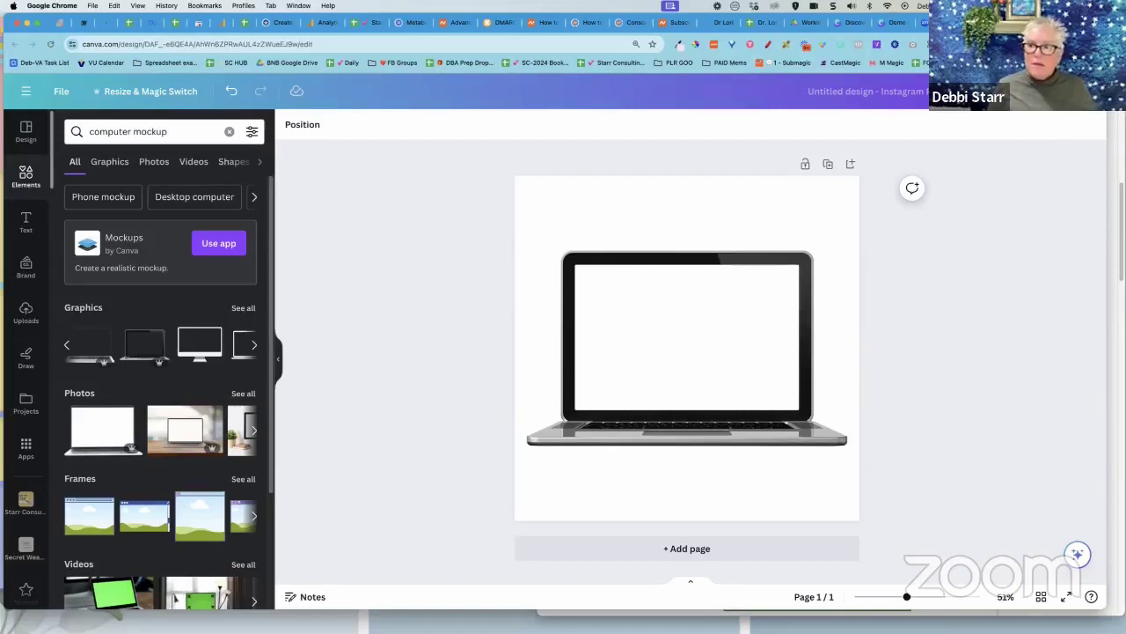
{"action": "key", "text": "super+w"}
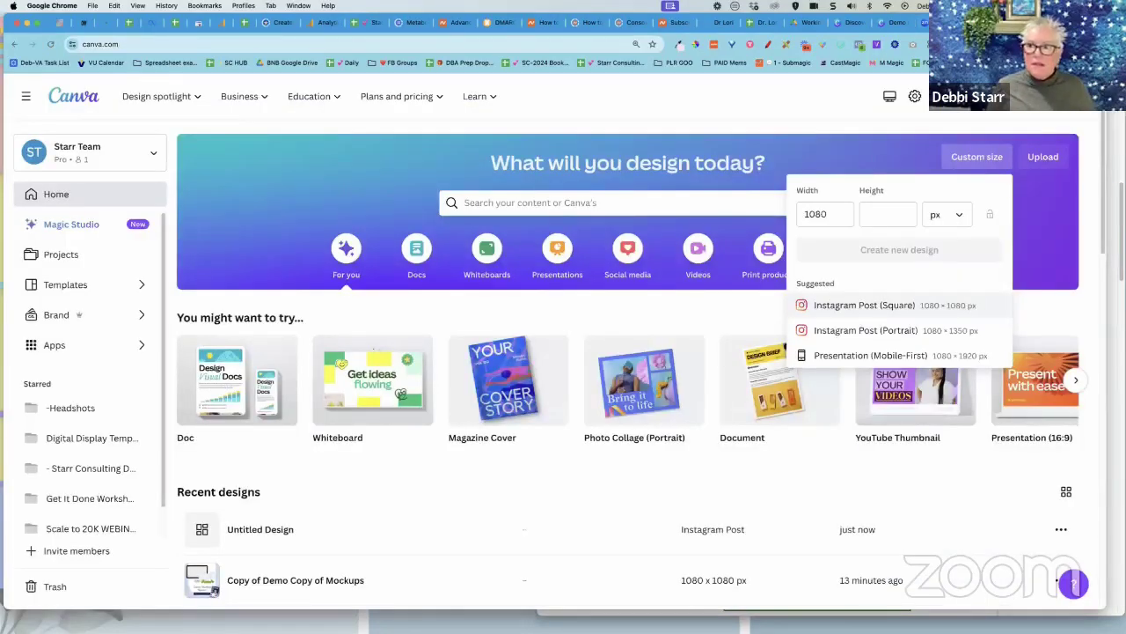
Return to the untitled design tab holding the laptop mockup
{"action": "left_click", "coordinate": [896, 24]}
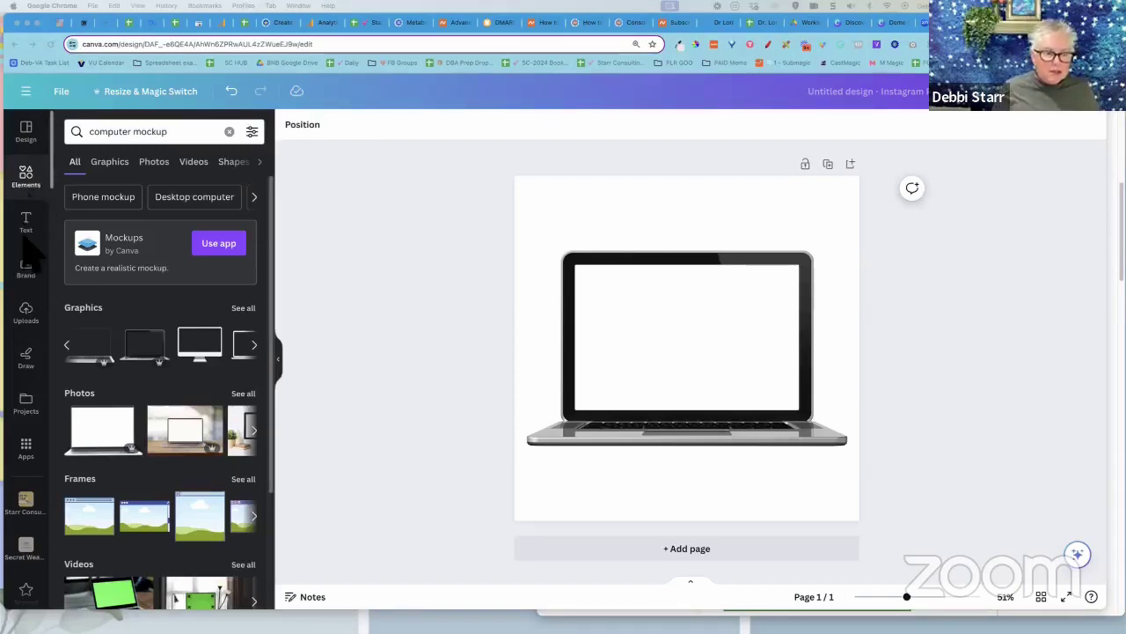
Place the uploaded Set Up image onto the page as a separate picture
{"action": "left_click", "coordinate": [35, 328]}
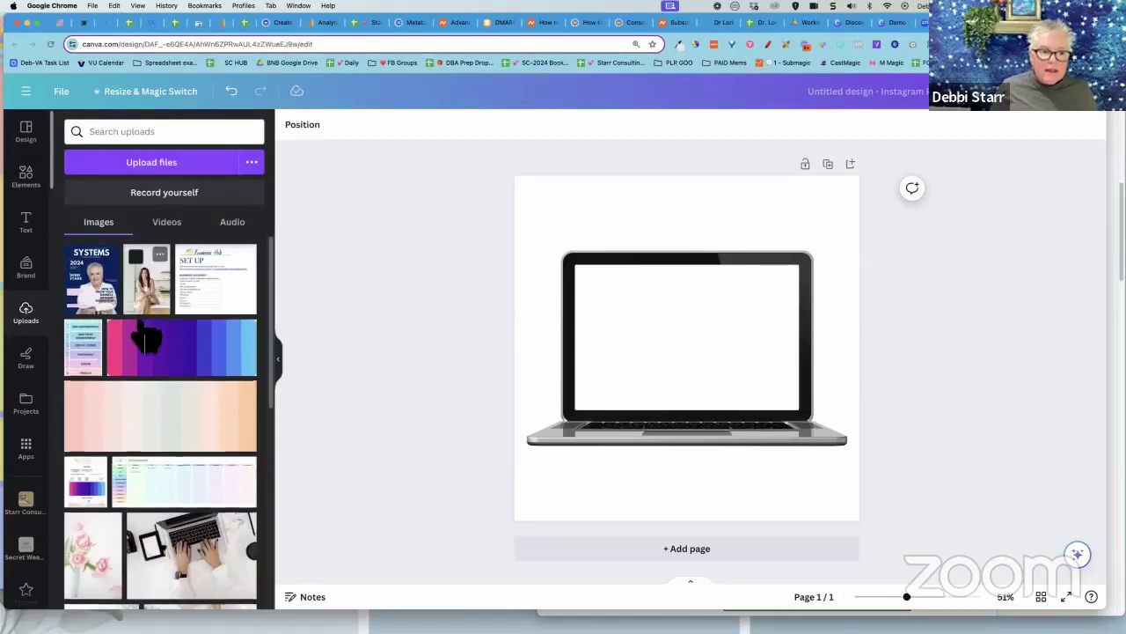
{"action": "scroll", "coordinate": [141, 334], "scroll_direction": "down", "scroll_amount": 1}
{"action": "scroll", "coordinate": [146, 339], "scroll_direction": "up", "scroll_amount": 1}
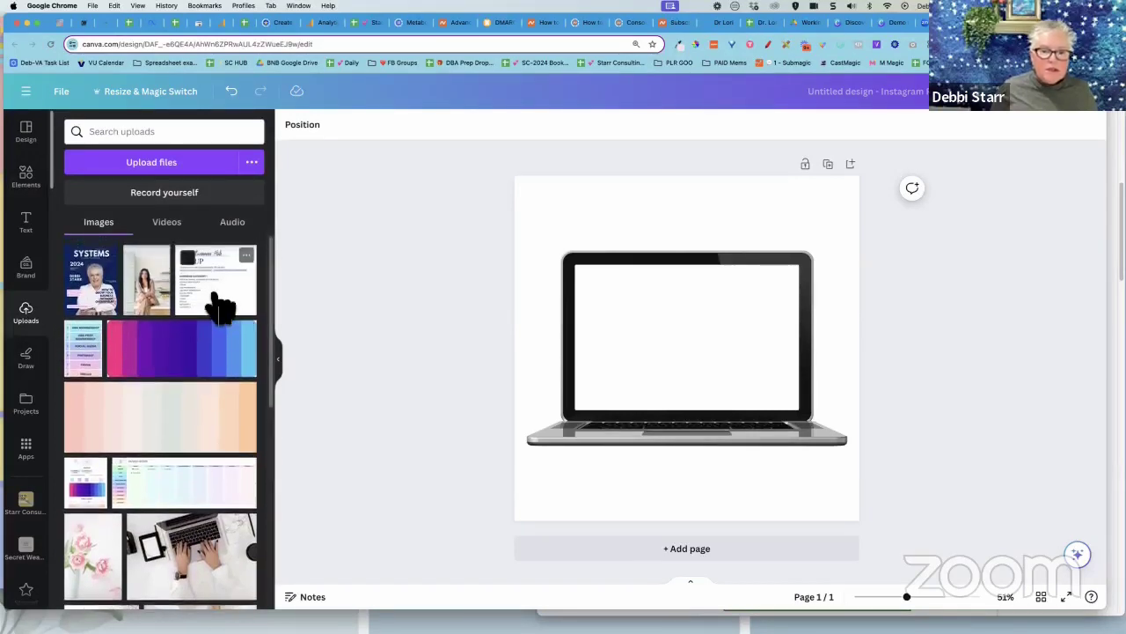
{"action": "left_click_drag", "start_coordinate": [220, 308], "coordinate": [578, 372]}
{"action": "left_click_drag", "start_coordinate": [577, 424], "coordinate": [342, 365]}
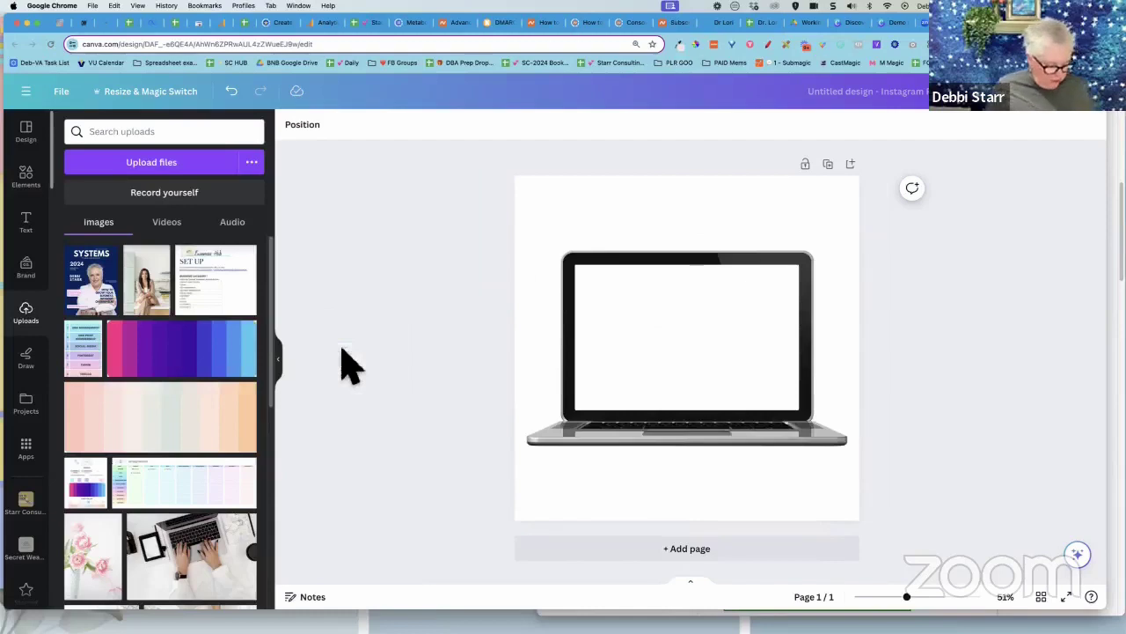
{"action": "left_click", "coordinate": [247, 255]}
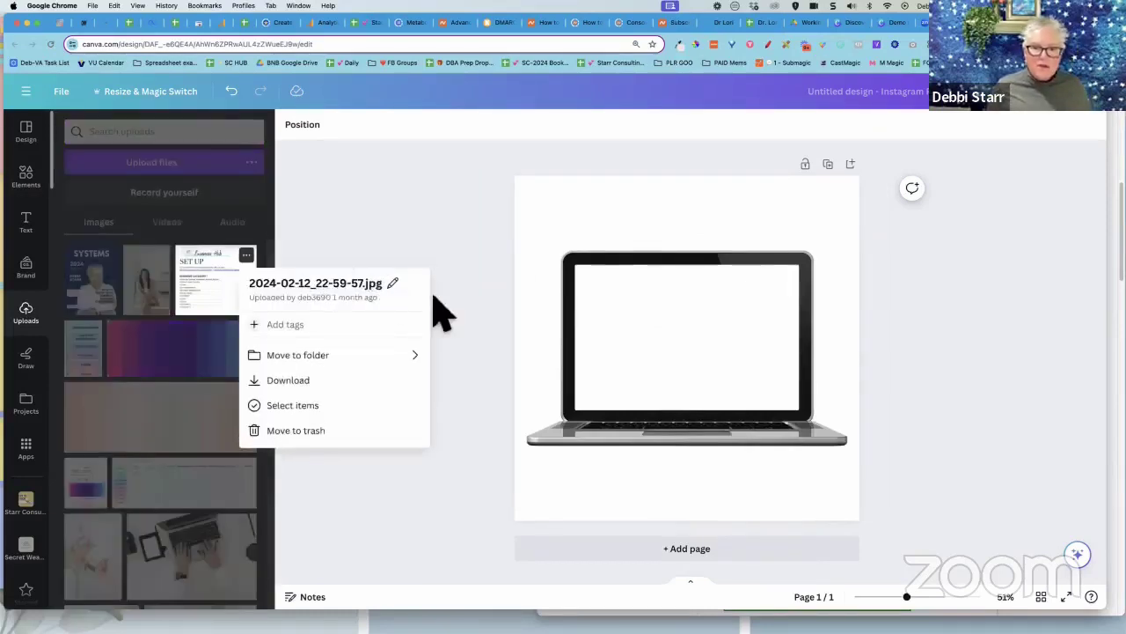
{"action": "left_click", "coordinate": [440, 227]}
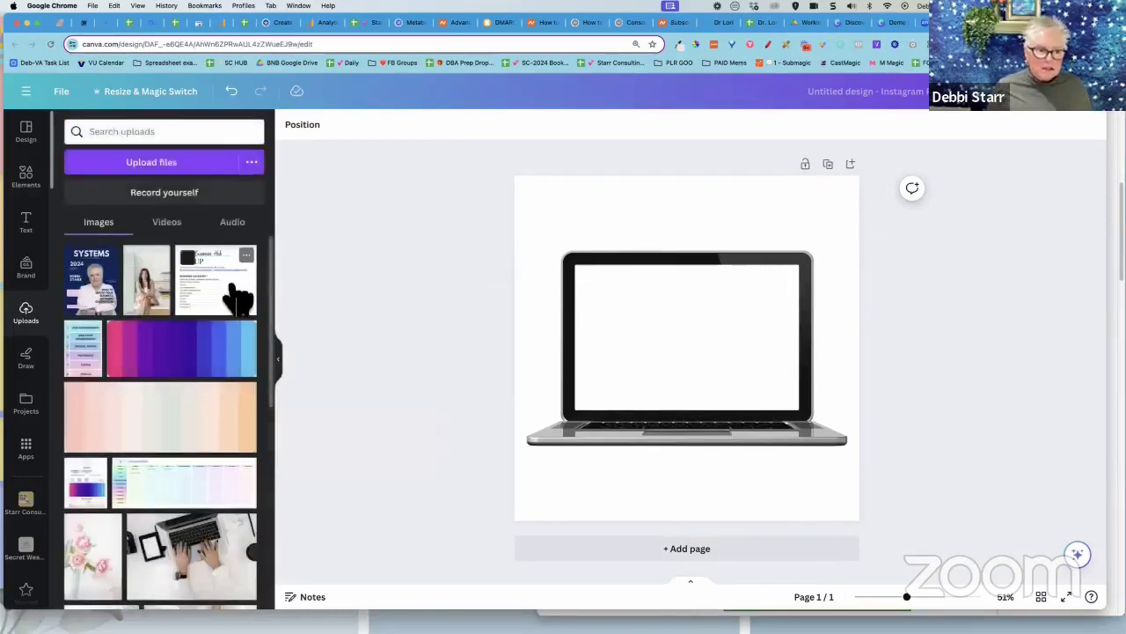
{"action": "left_click_drag", "start_coordinate": [238, 300], "coordinate": [580, 246]}
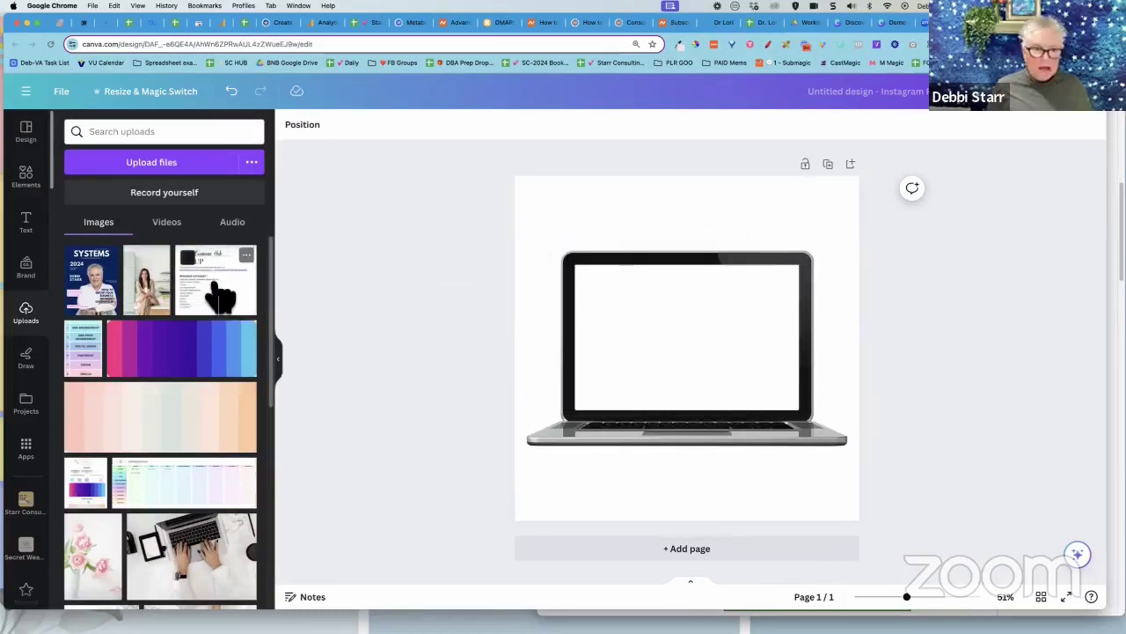
{"action": "left_click_drag", "start_coordinate": [220, 298], "coordinate": [616, 212]}
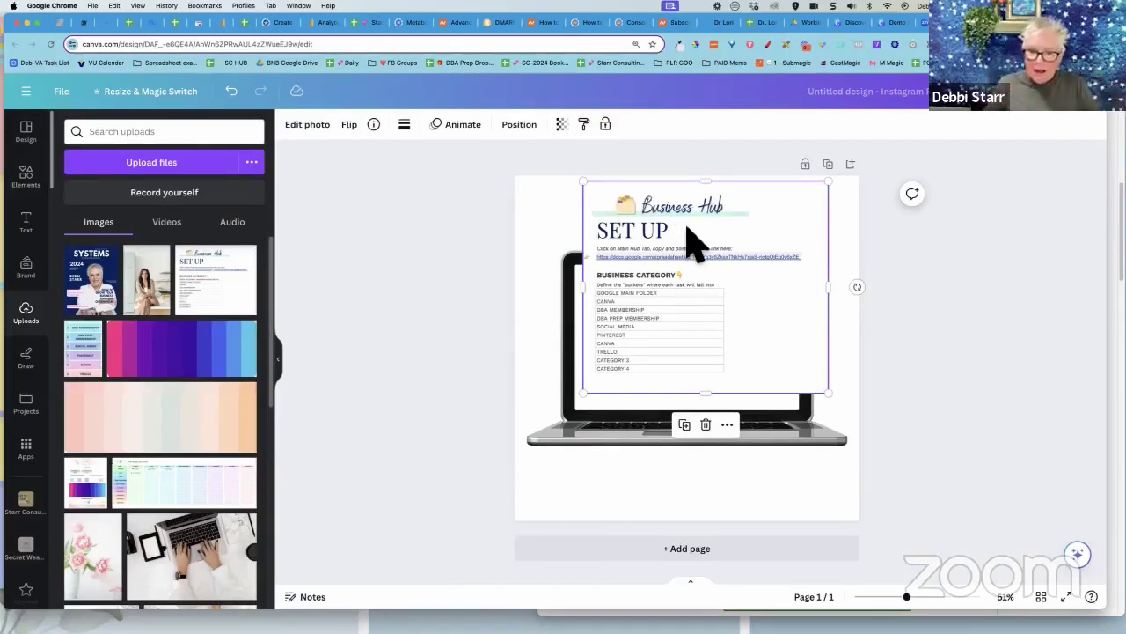
Resize and centre the Set Up image so it fills the laptop screen
{"action": "left_click_drag", "start_coordinate": [830, 394], "coordinate": [730, 248]}
{"action": "left_click_drag", "start_coordinate": [671, 324], "coordinate": [792, 329]}
{"action": "left_click_drag", "start_coordinate": [690, 382], "coordinate": [706, 364]}
{"action": "mouse_move", "coordinate": [699, 277]}
{"action": "left_mouse_down"}
{"action": "mouse_move", "coordinate": [696, 264]}
{"action": "mouse_move", "coordinate": [696, 275]}
{"action": "left_mouse_up"}
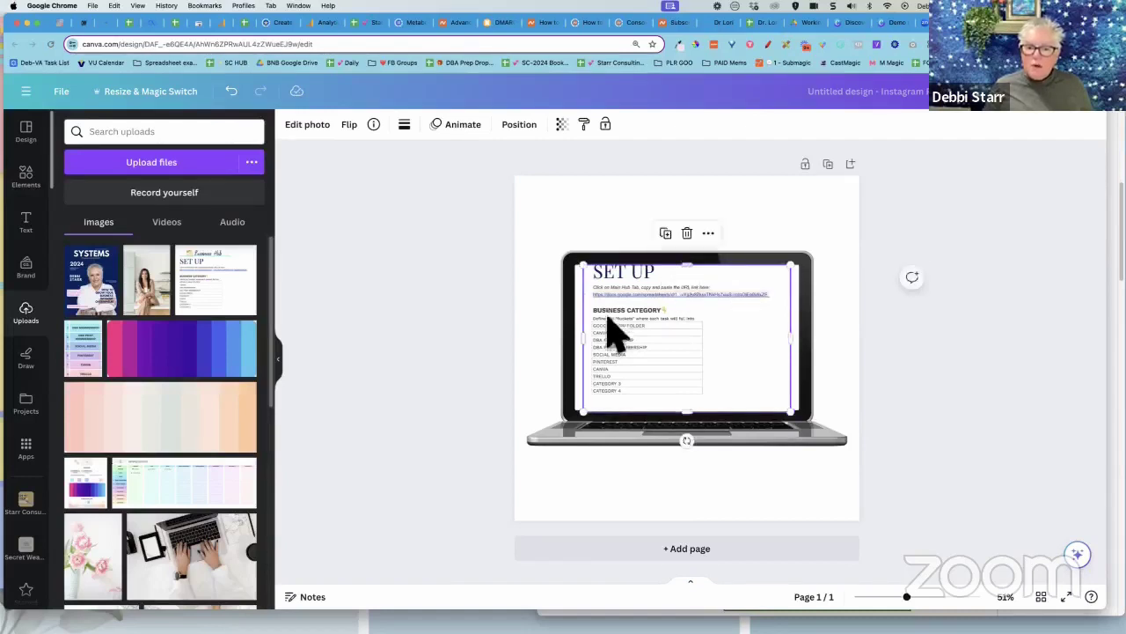
{"action": "left_click_drag", "start_coordinate": [590, 348], "coordinate": [582, 349]}
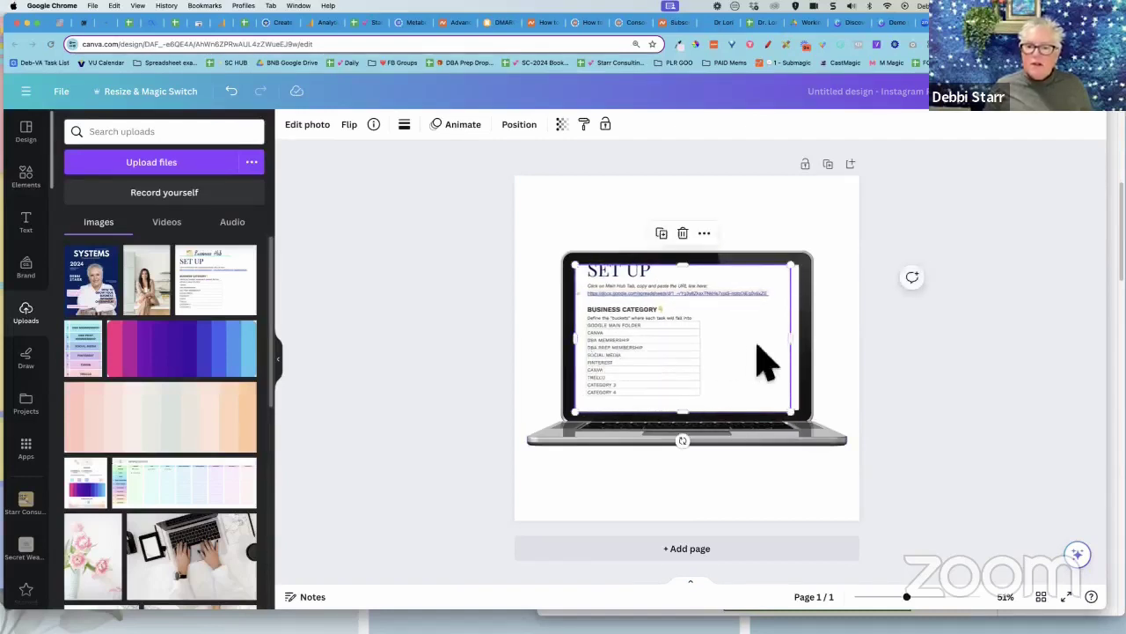
{"action": "left_click_drag", "start_coordinate": [797, 348], "coordinate": [739, 353]}
{"action": "left_click", "coordinate": [955, 391]}
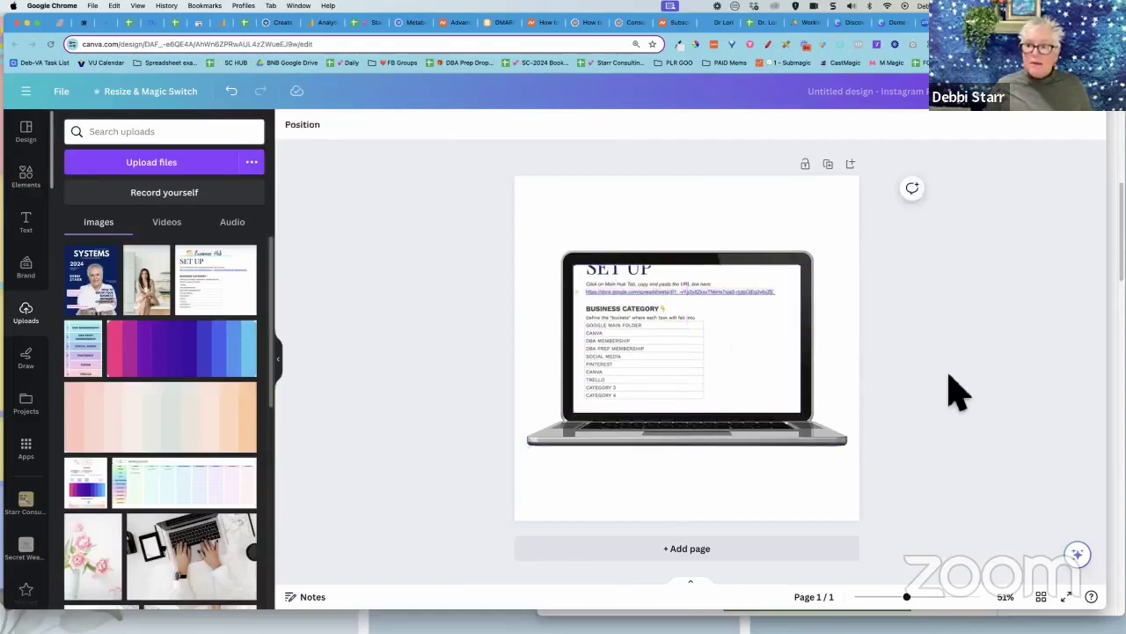
{"action": "left_click", "coordinate": [898, 24]}
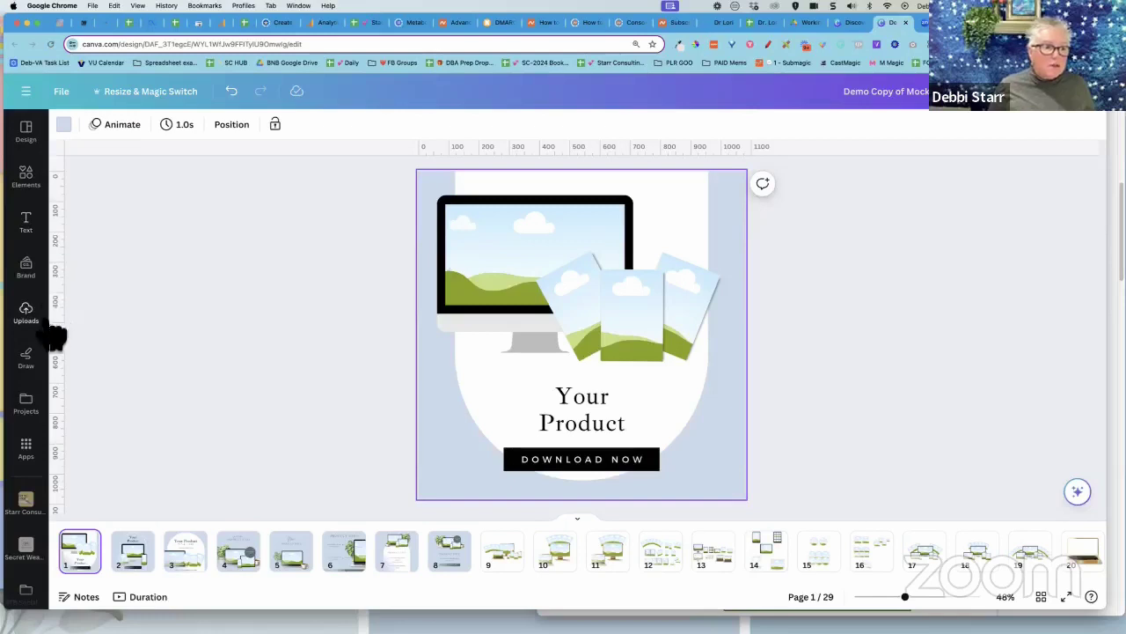
Put the SYSTEMS cover, a report and the getting-started guide in the cards, and the profit-and-loss report on the monitor
{"action": "left_click", "coordinate": [27, 312]}
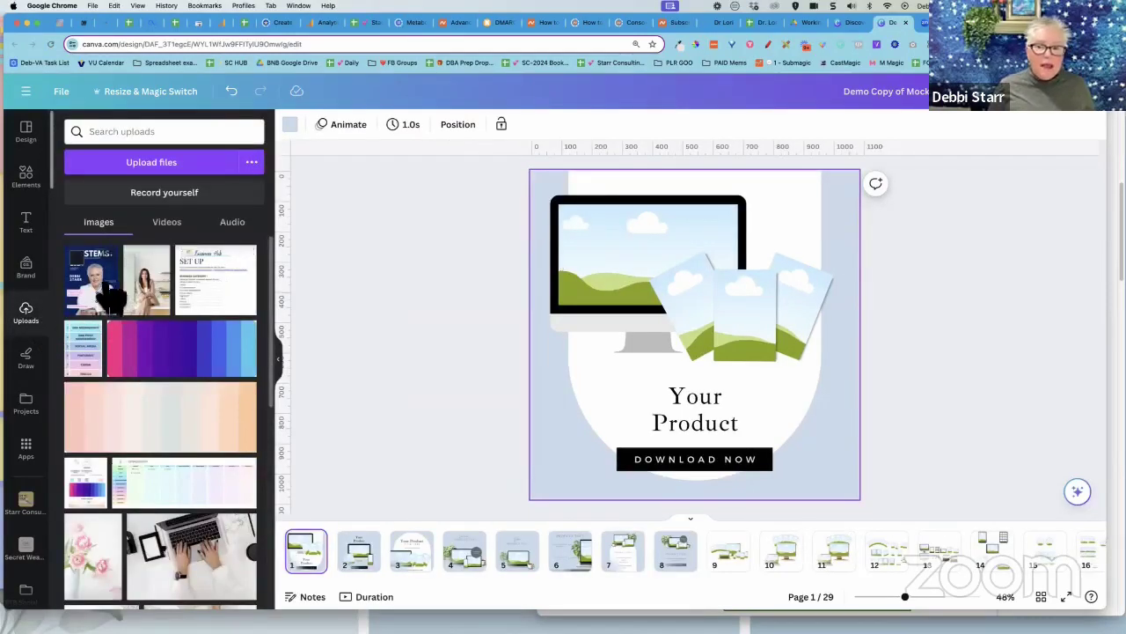
{"action": "left_click_drag", "start_coordinate": [106, 297], "coordinate": [743, 328]}
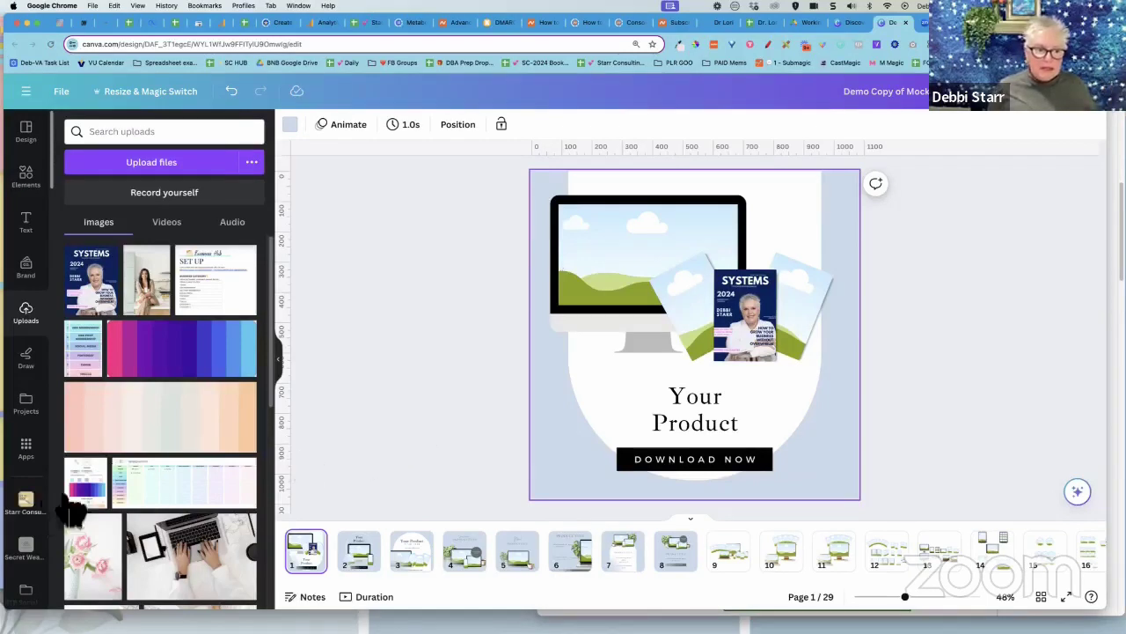
{"action": "left_click_drag", "start_coordinate": [96, 502], "coordinate": [798, 276]}
{"action": "scroll", "coordinate": [181, 445], "scroll_direction": "down", "scroll_amount": 3}
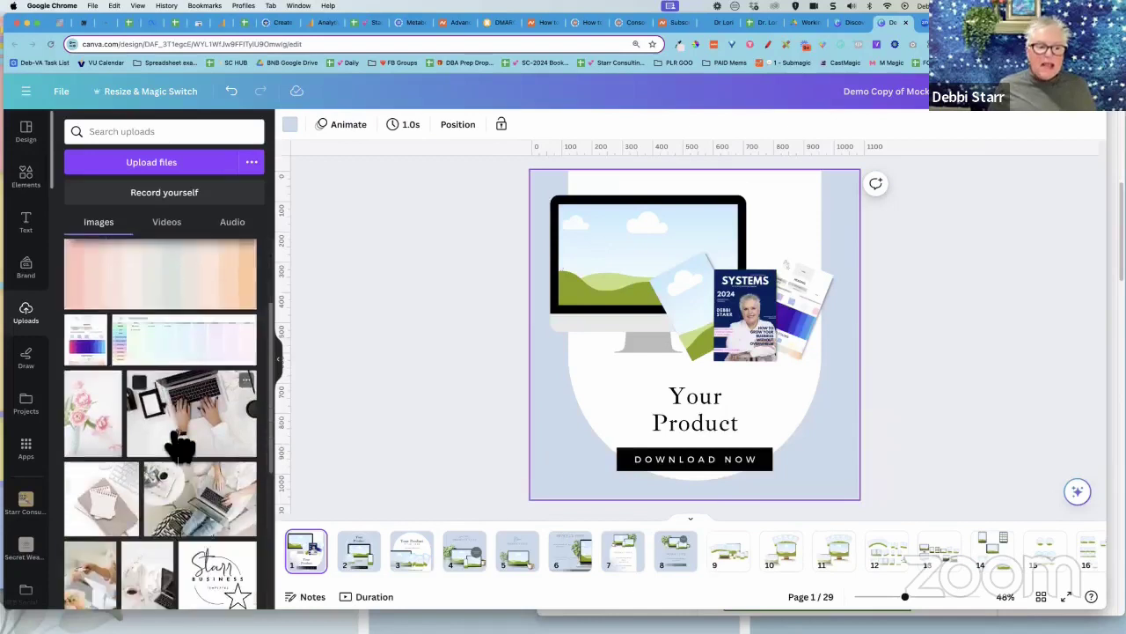
{"action": "scroll", "coordinate": [181, 444], "scroll_direction": "down", "scroll_amount": 3}
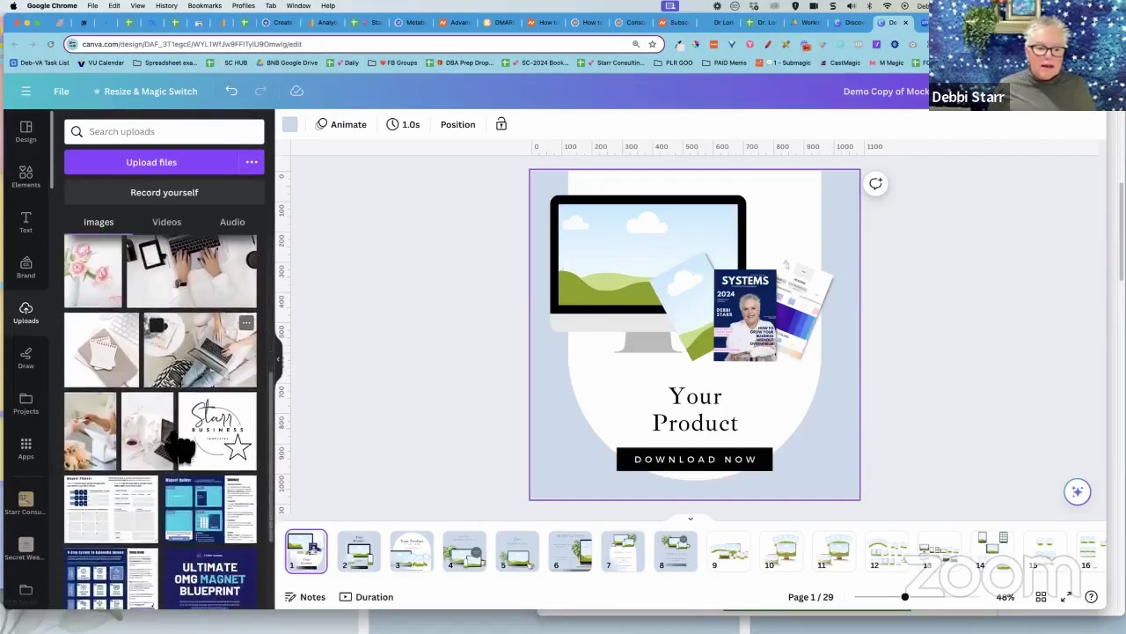
{"action": "scroll", "coordinate": [180, 445], "scroll_direction": "down", "scroll_amount": 1}
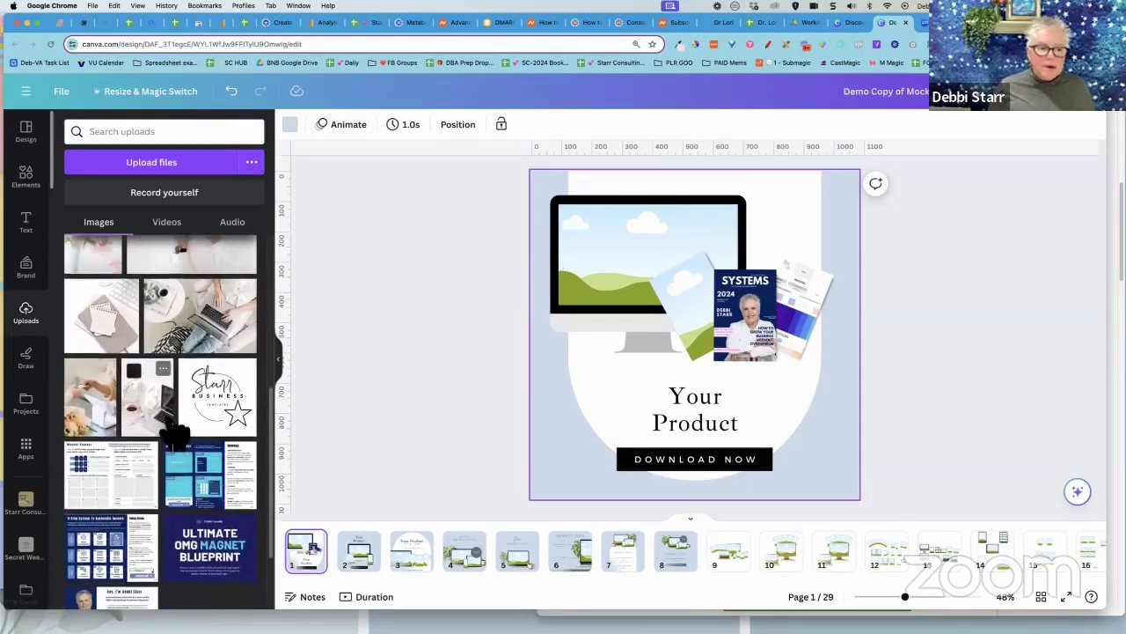
{"action": "scroll", "coordinate": [176, 431], "scroll_direction": "down", "scroll_amount": 15}
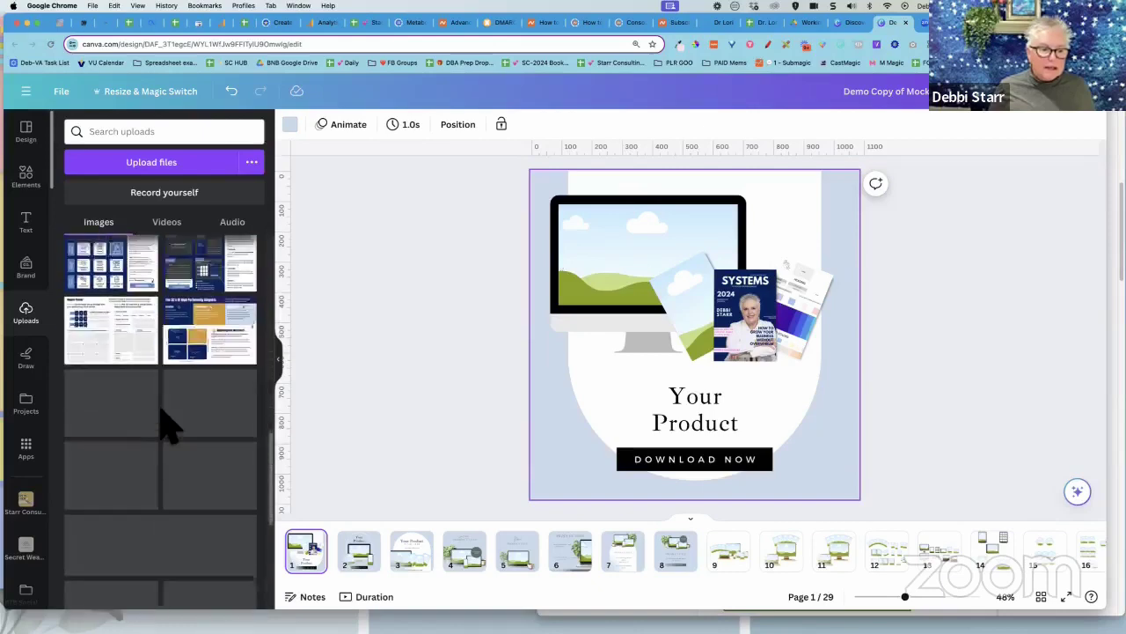
{"action": "scroll", "coordinate": [170, 429], "scroll_direction": "down", "scroll_amount": 5}
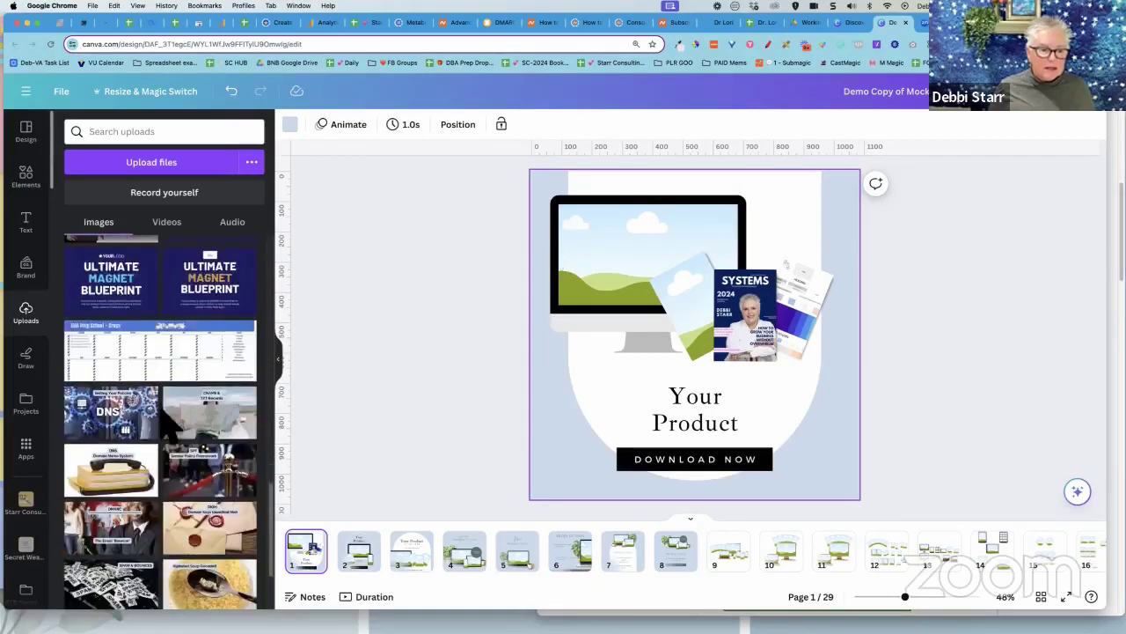
{"action": "scroll", "coordinate": [169, 428], "scroll_direction": "down", "scroll_amount": 5}
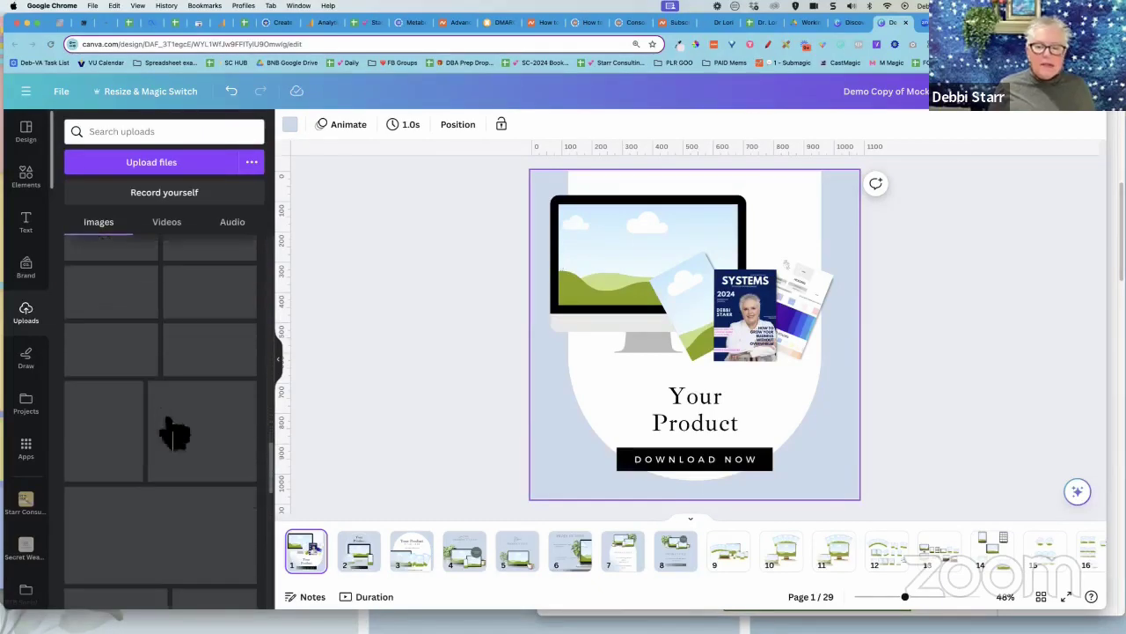
{"action": "scroll", "coordinate": [172, 431], "scroll_direction": "down", "scroll_amount": 1}
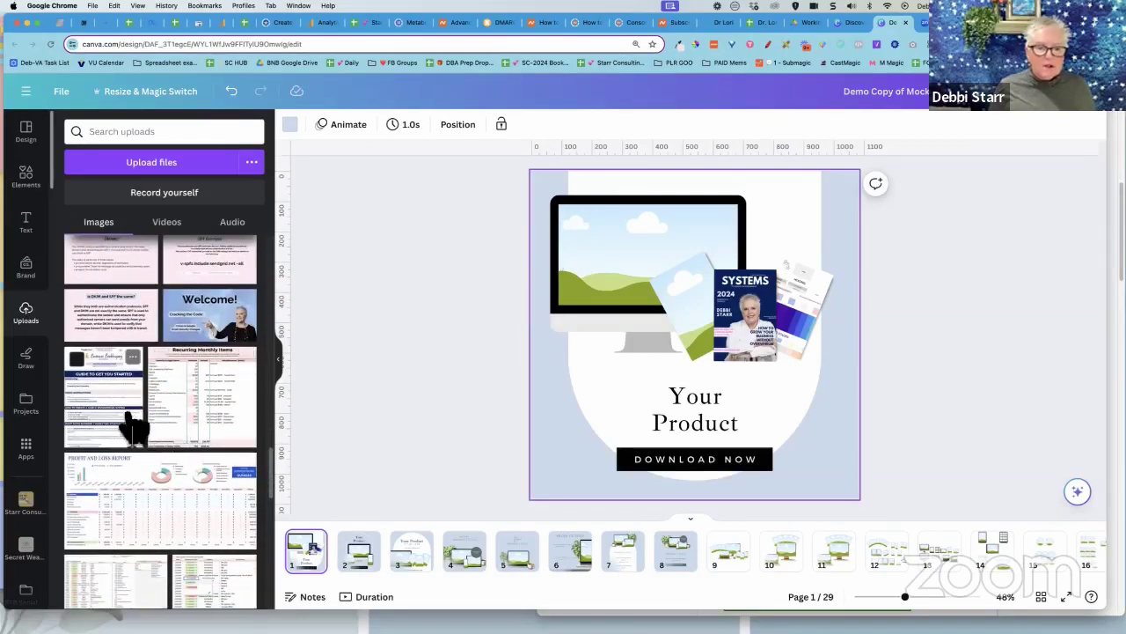
{"action": "left_click_drag", "start_coordinate": [132, 429], "coordinate": [704, 344]}
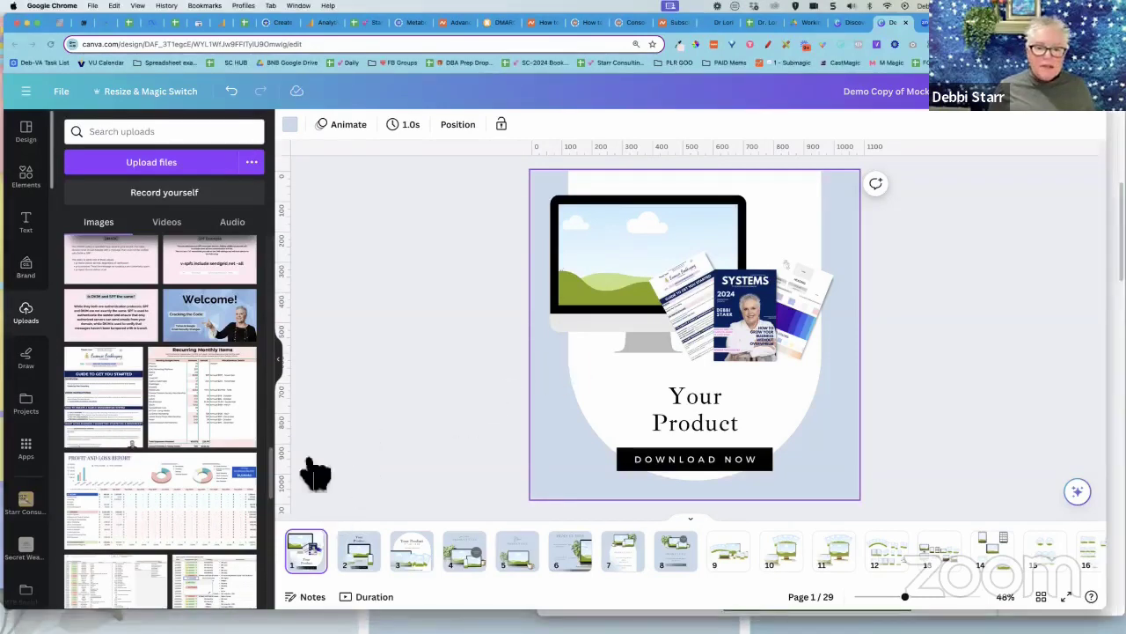
{"action": "left_click_drag", "start_coordinate": [151, 540], "coordinate": [633, 308]}
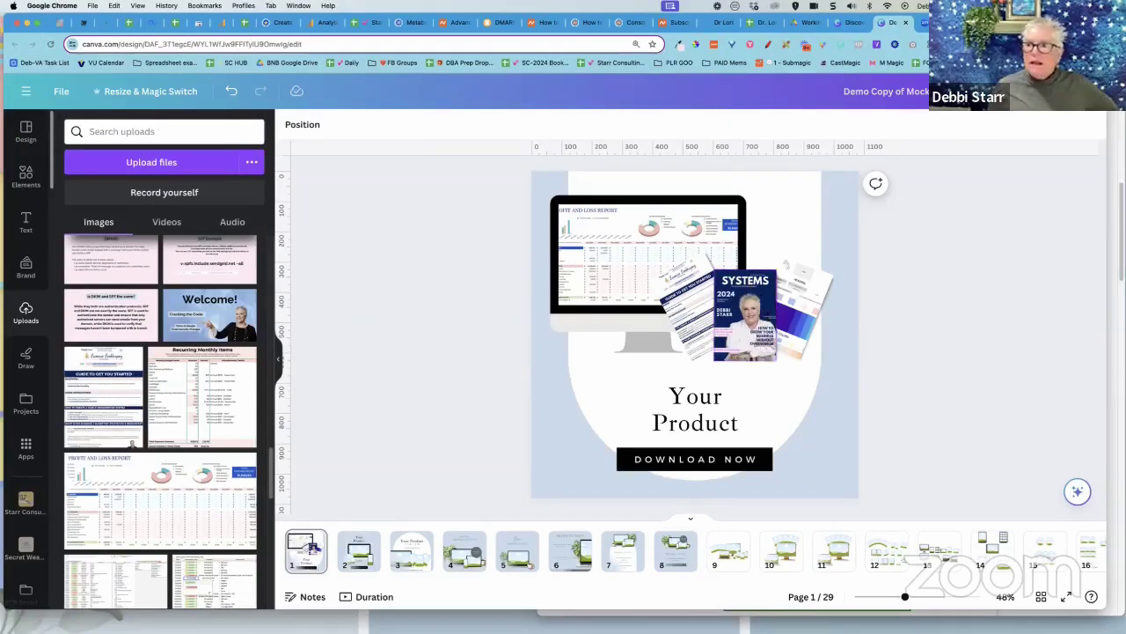
Add a blank second page to the untitled Instagram design
{"action": "key", "text": "ctrl+Tab"}
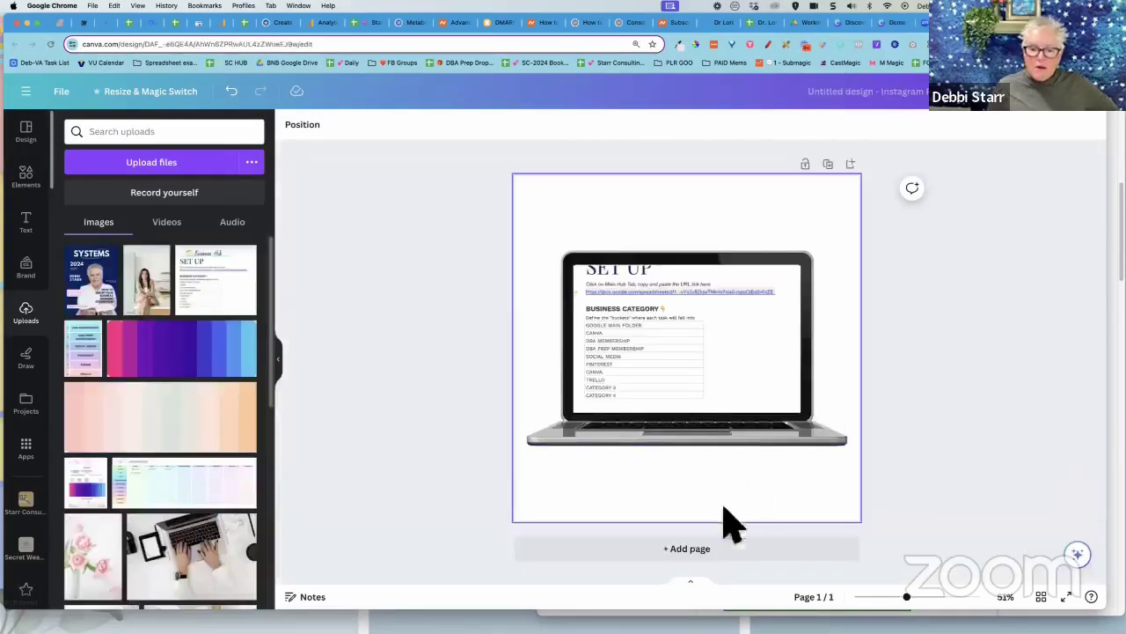
{"action": "left_click", "coordinate": [706, 555]}
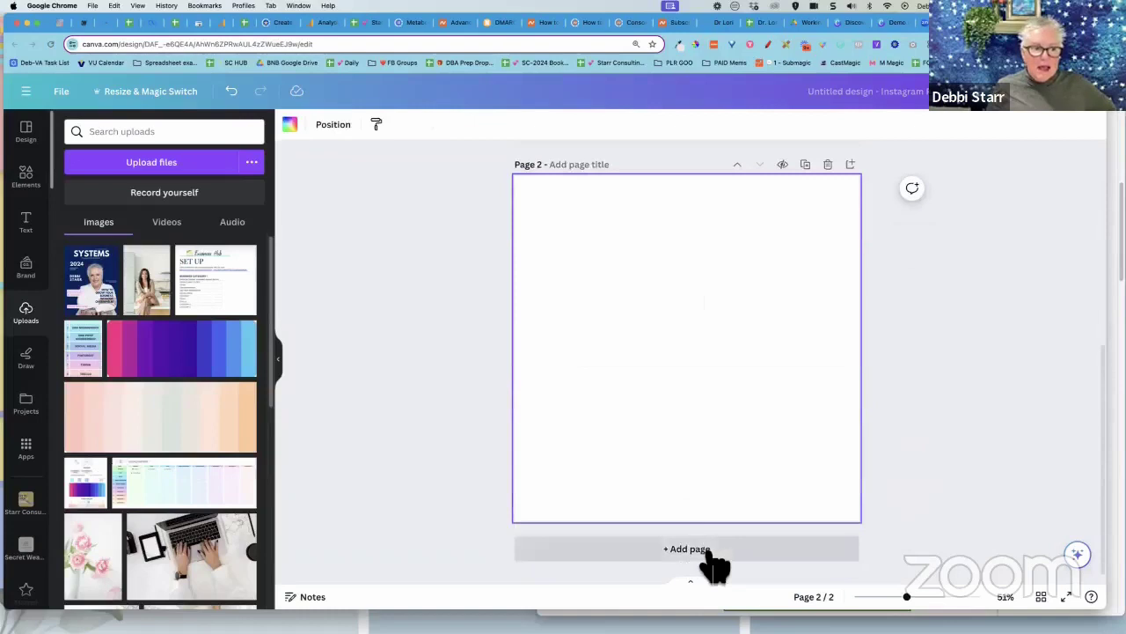
{"action": "left_click", "coordinate": [67, 96]}
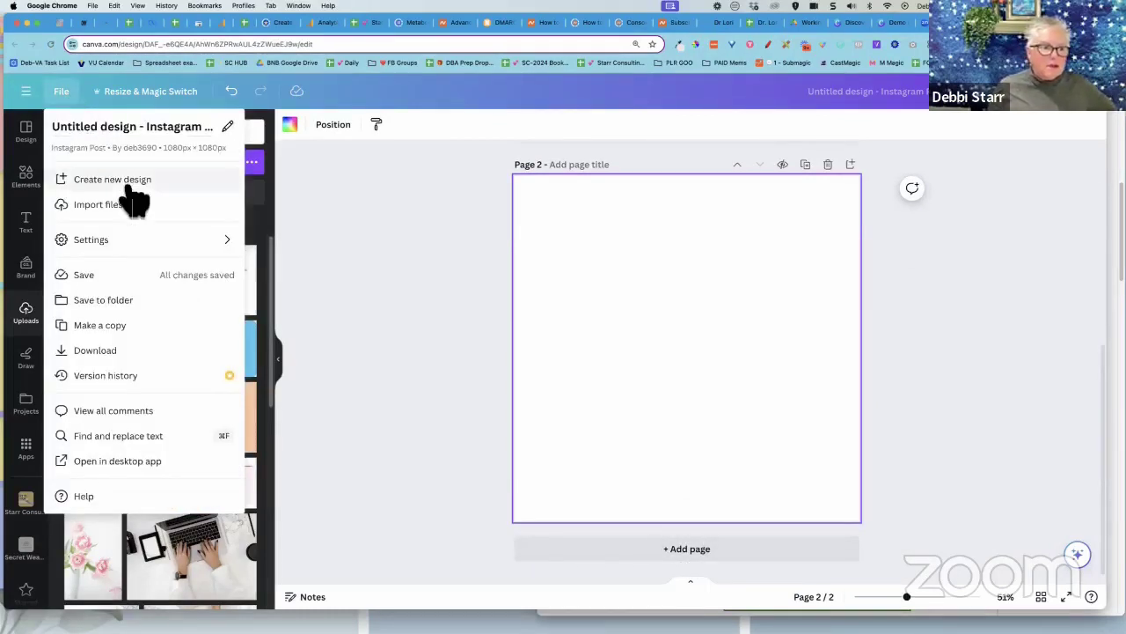
Go to Canva home and open the systems magazine cover from recent designs
{"action": "left_click", "coordinate": [28, 93]}
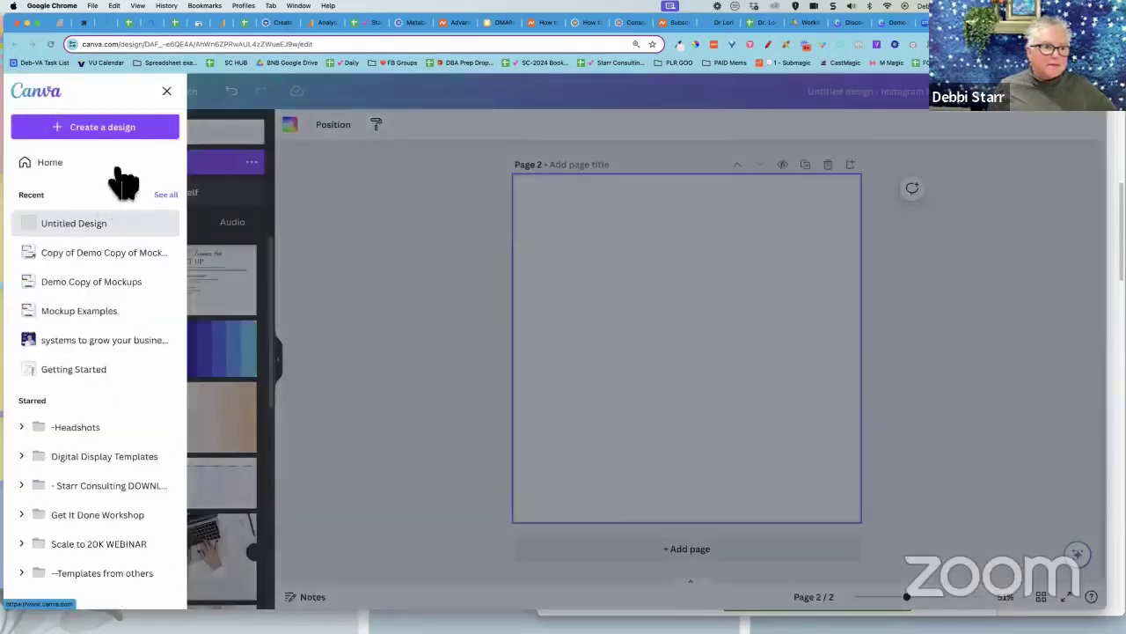
{"action": "left_click", "coordinate": [42, 164]}
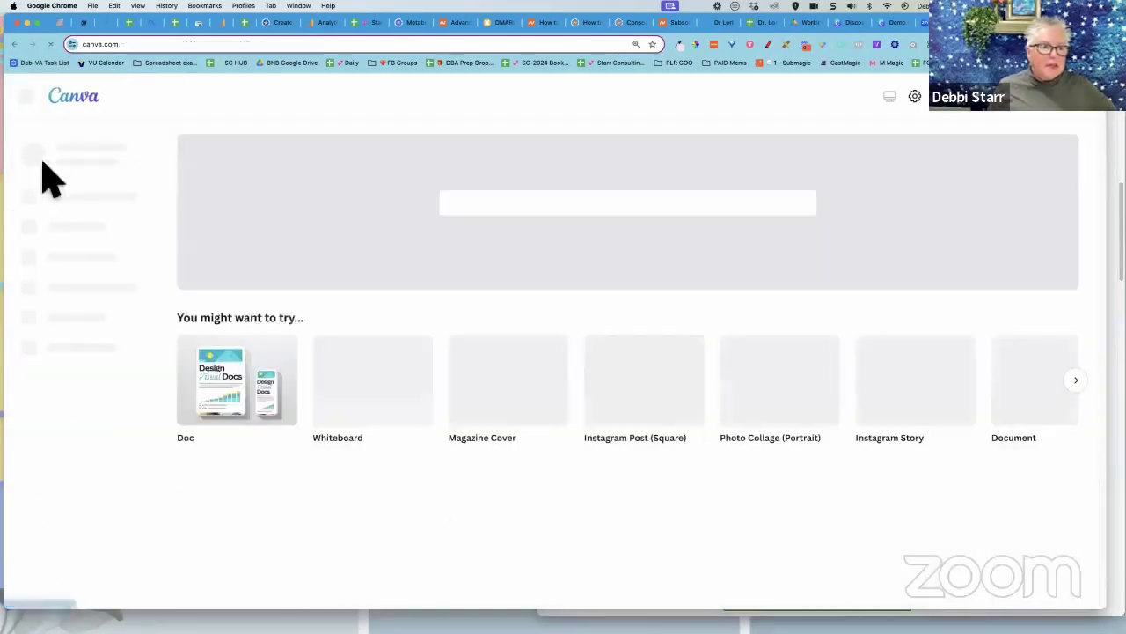
{"action": "scroll", "coordinate": [341, 429], "scroll_direction": "down", "scroll_amount": 3}
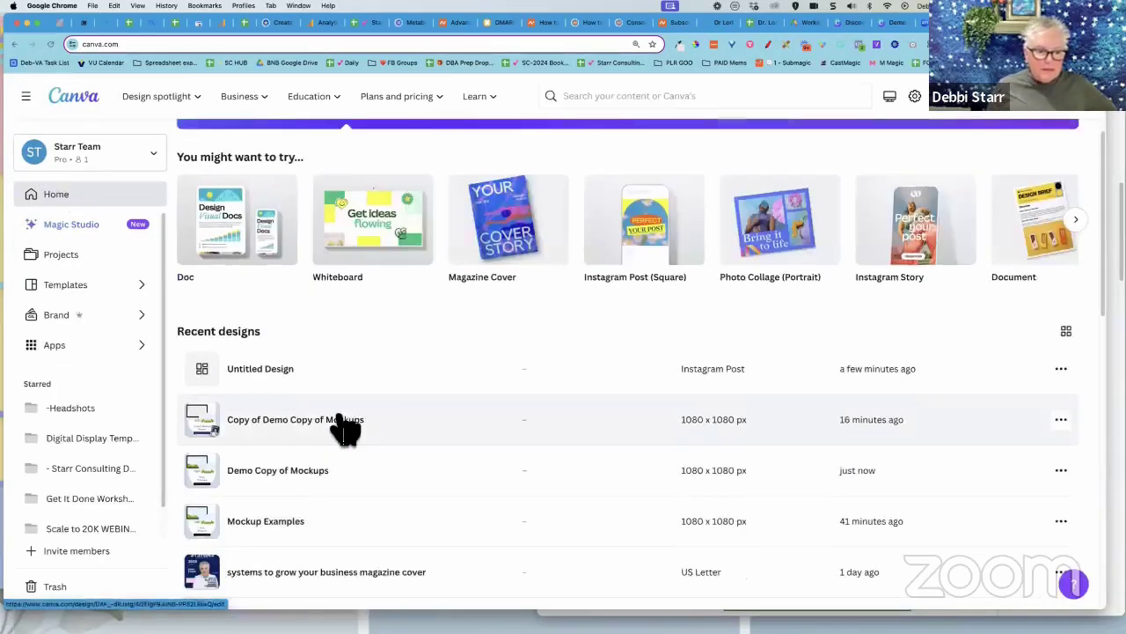
{"action": "scroll", "coordinate": [343, 428], "scroll_direction": "down", "scroll_amount": 2}
{"action": "left_click", "coordinate": [296, 444]}
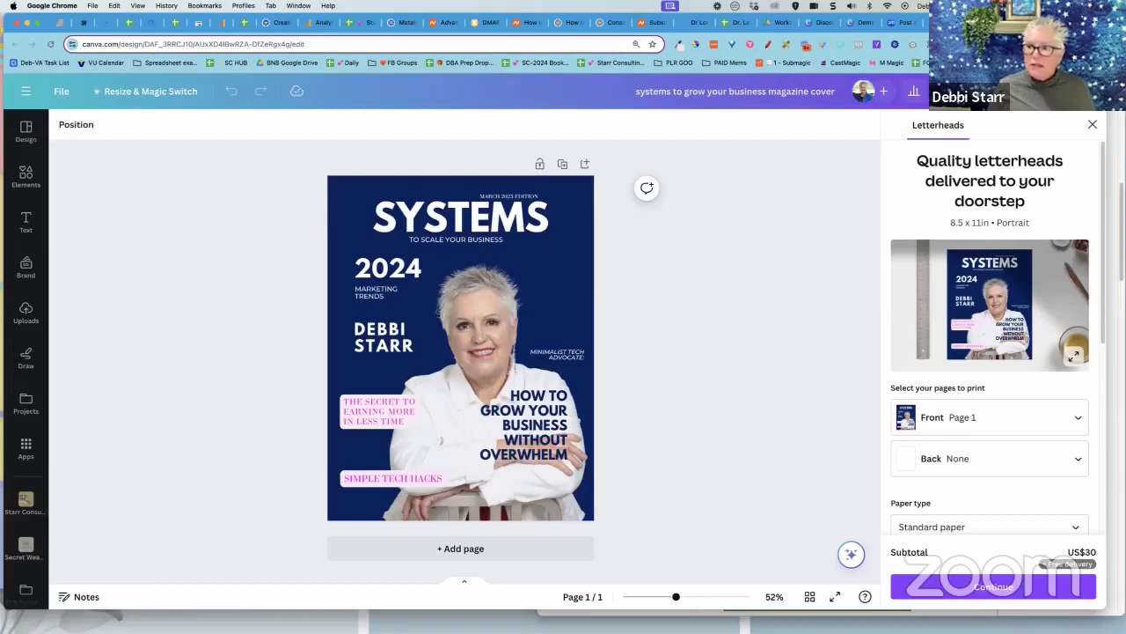
Dismiss the letterhead offer and set the cover's download to JPG, size 2, quality 100
{"action": "left_click", "coordinate": [1092, 124]}
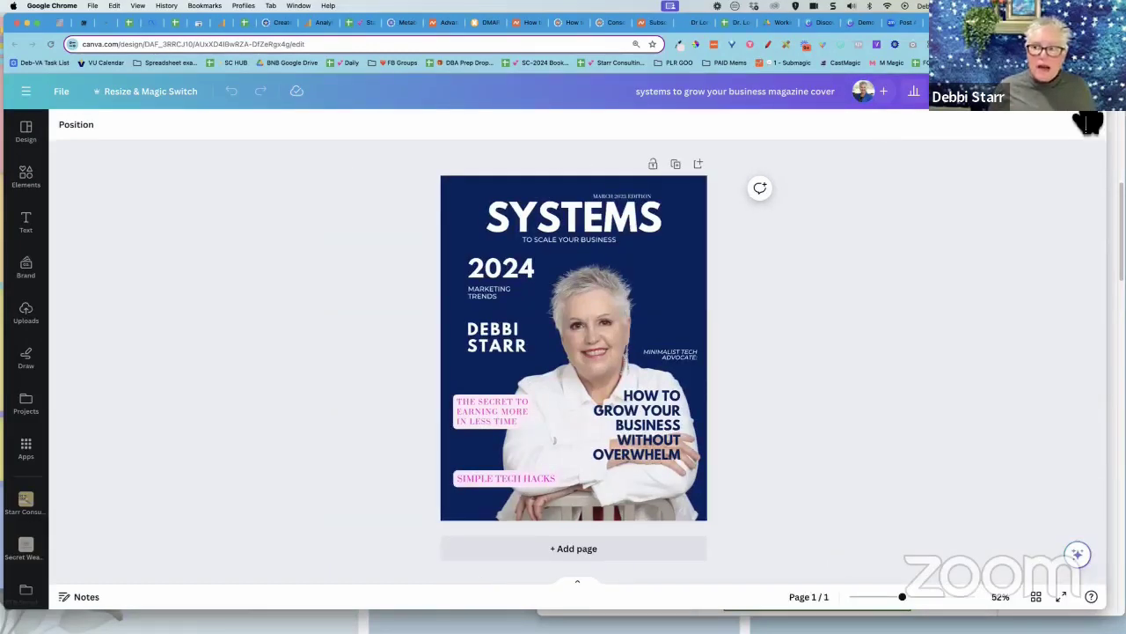
{"action": "left_click", "coordinate": [1088, 121]}
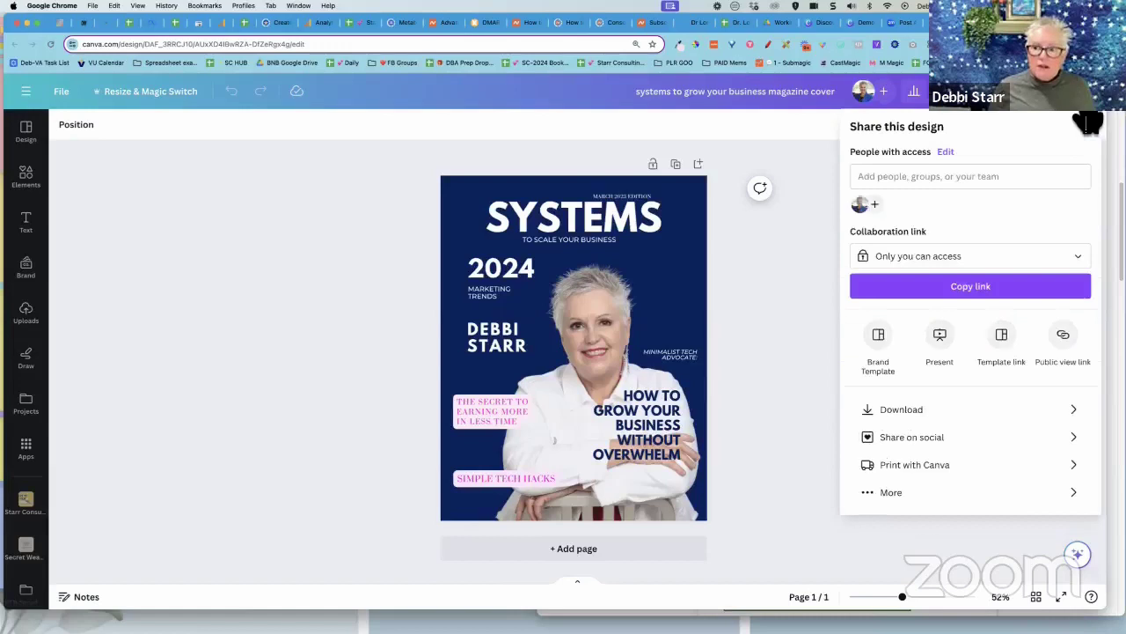
{"action": "left_click", "coordinate": [951, 413]}
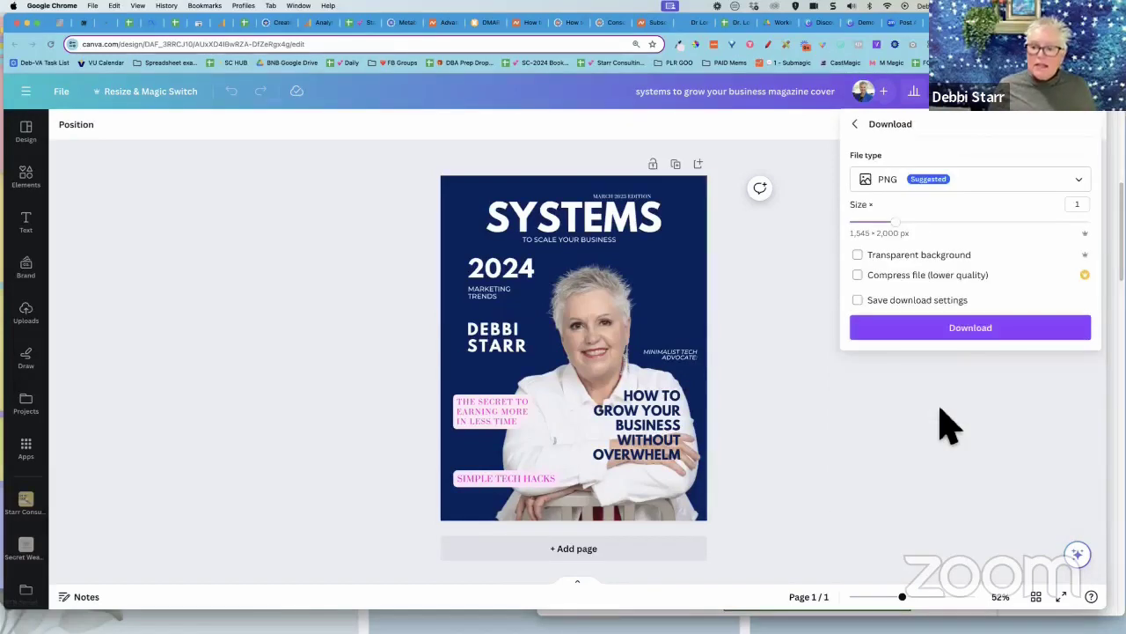
{"action": "left_click", "coordinate": [995, 181]}
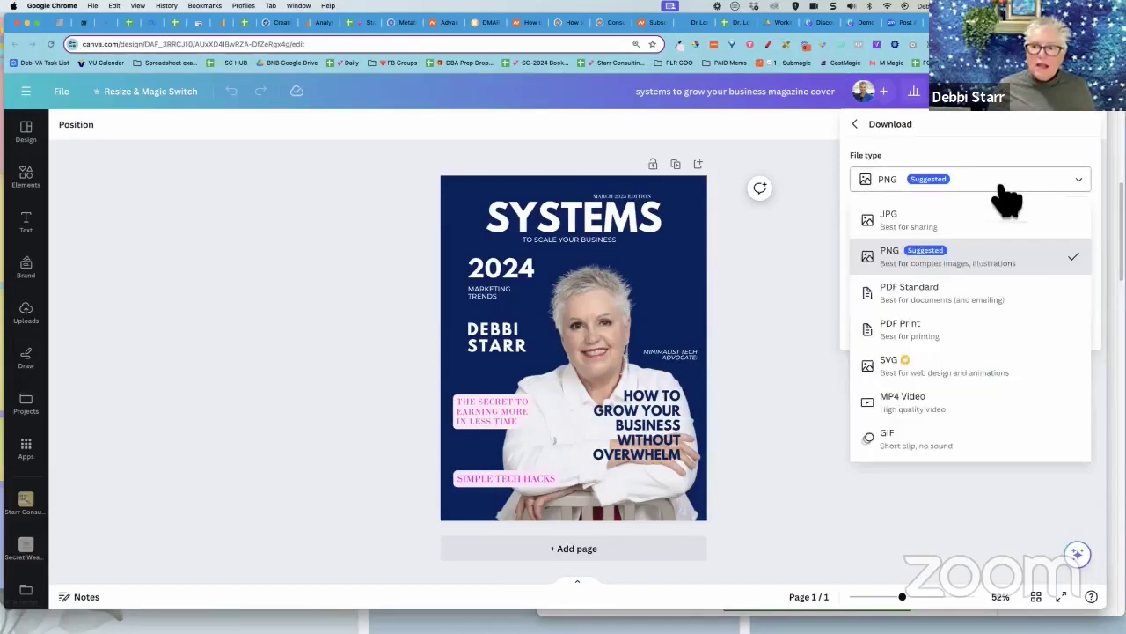
{"action": "left_click", "coordinate": [924, 220]}
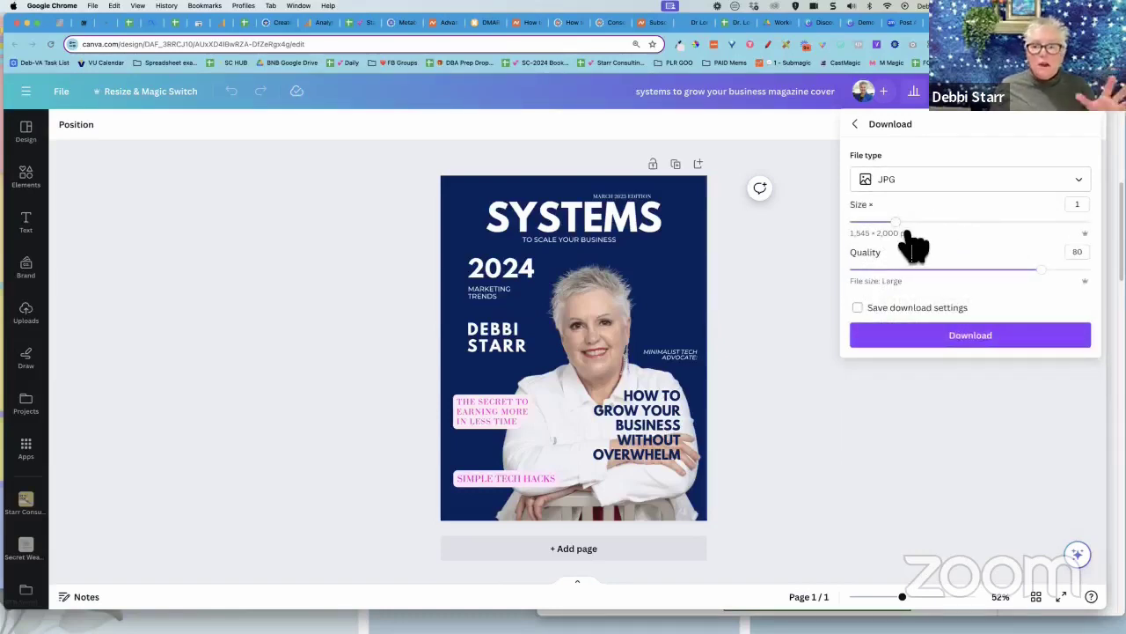
{"action": "left_click_drag", "start_coordinate": [907, 230], "coordinate": [1001, 228]}
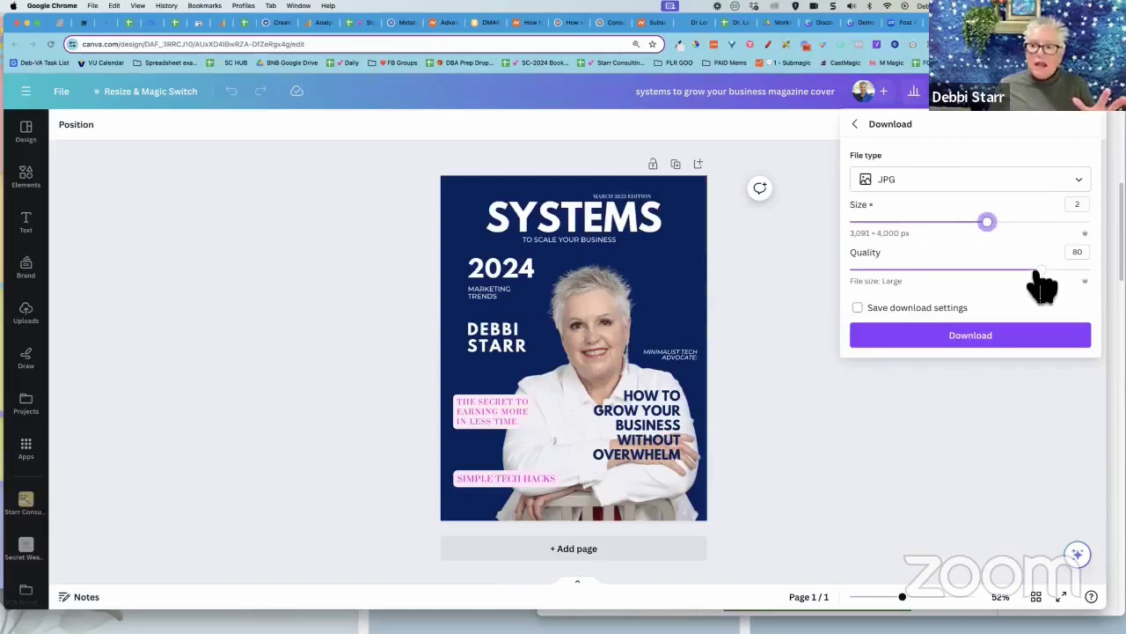
{"action": "left_click", "coordinate": [1090, 270]}
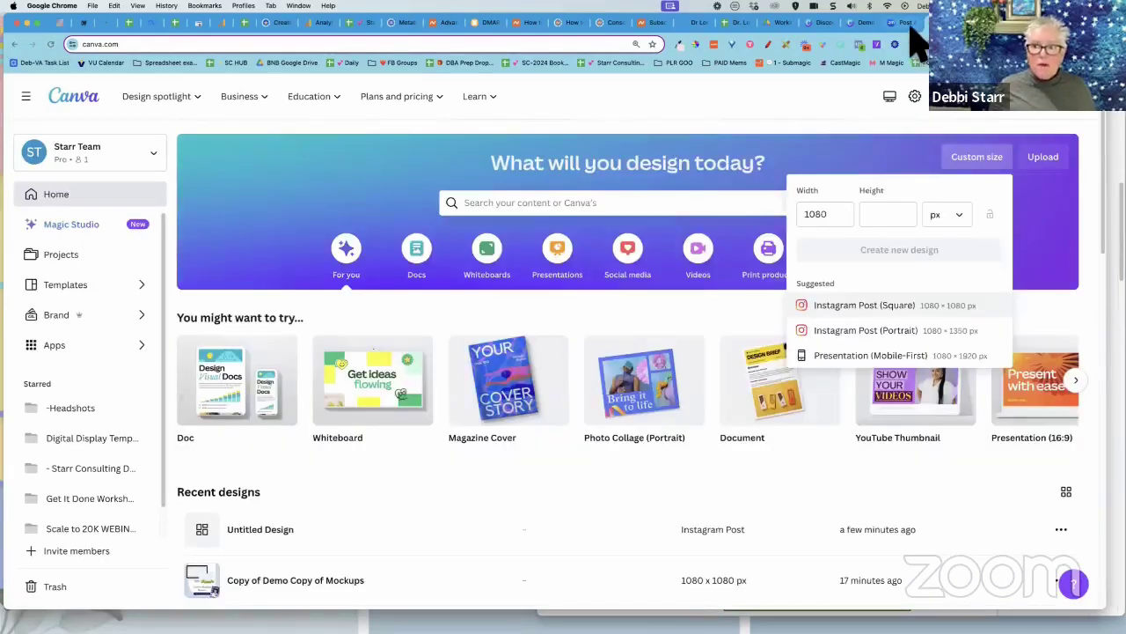
Return to the Demo Copy of Mockups deck and select the standing book mockup group
{"action": "left_click", "coordinate": [881, 23]}
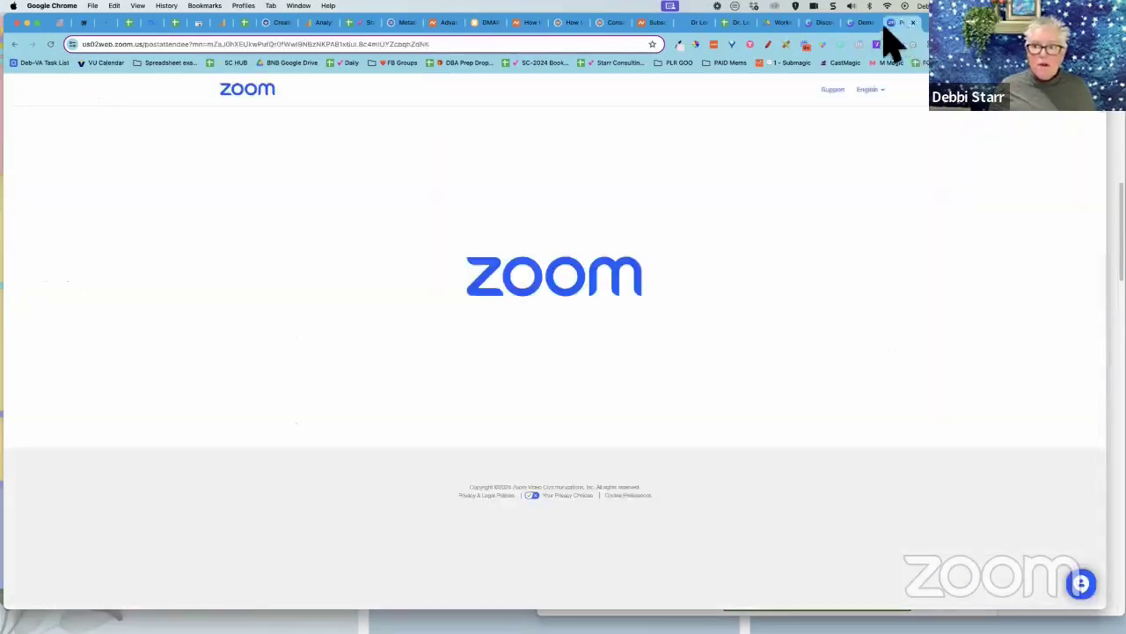
{"action": "left_click", "coordinate": [918, 24]}
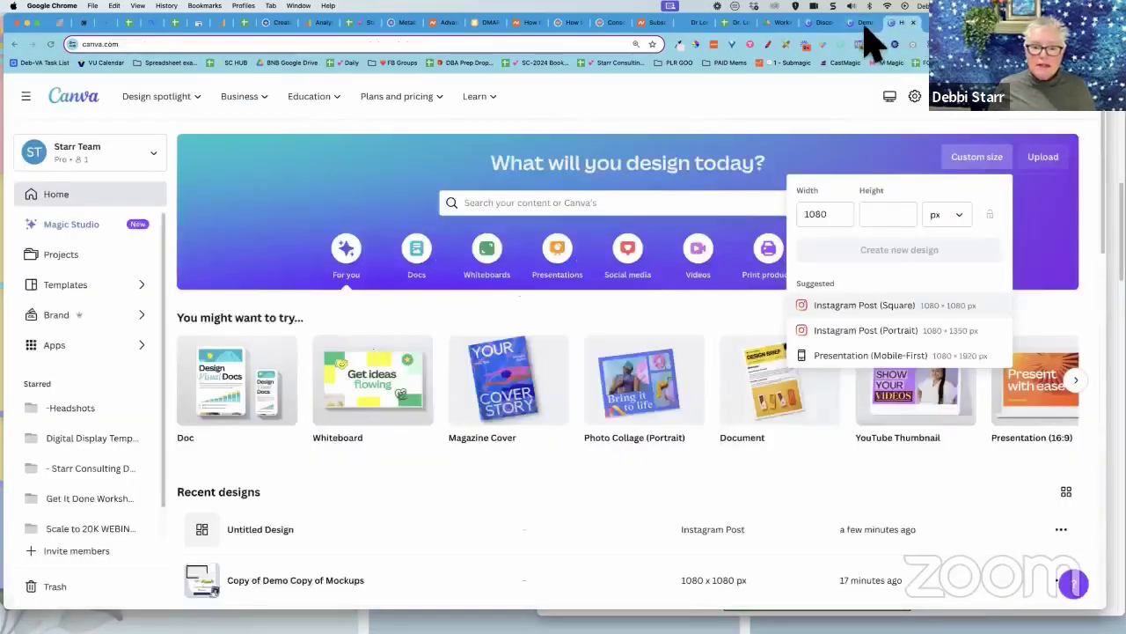
{"action": "left_click", "coordinate": [865, 23]}
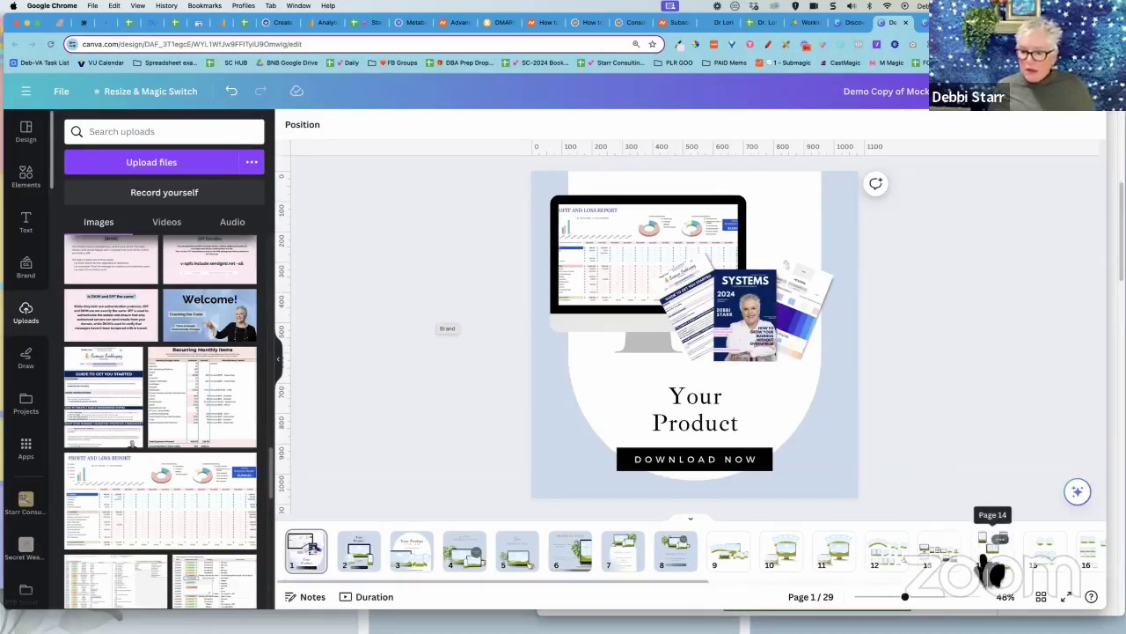
{"action": "left_click", "coordinate": [889, 554]}
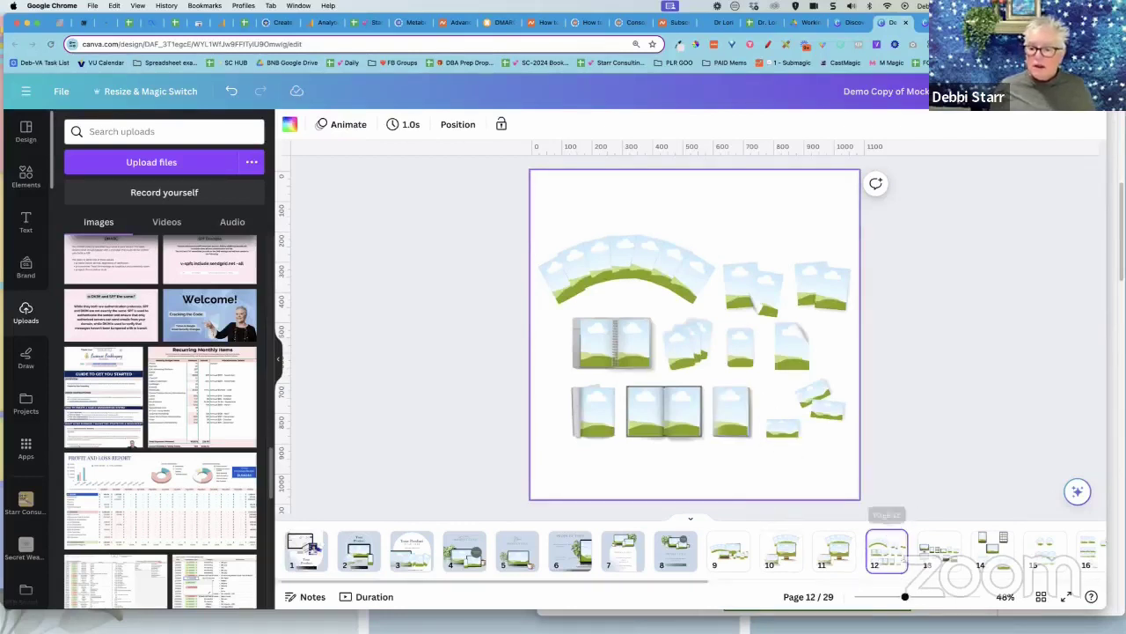
{"action": "scroll", "coordinate": [695, 335], "scroll_direction": "up", "scroll_amount": 5}
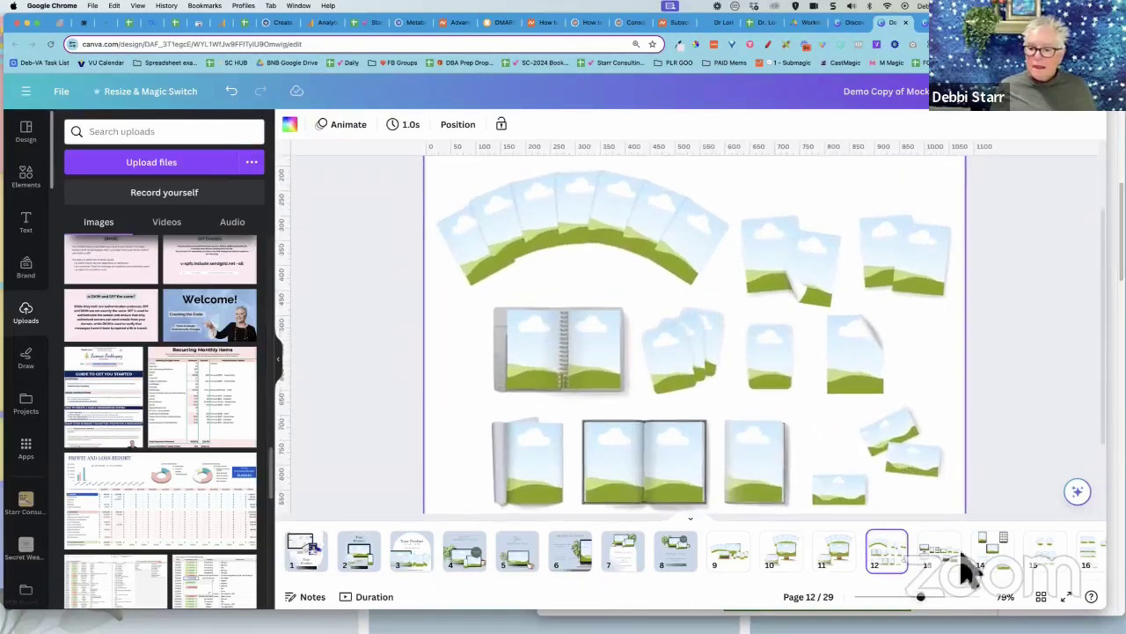
{"action": "scroll", "coordinate": [1034, 458], "scroll_direction": "down", "scroll_amount": 3}
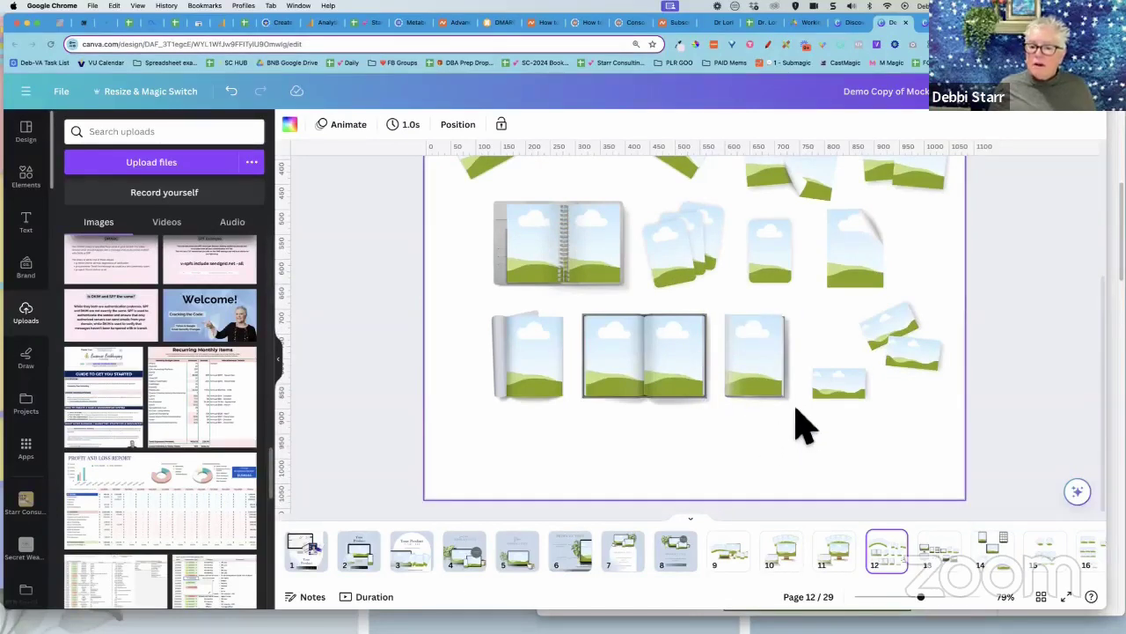
{"action": "left_click", "coordinate": [730, 403]}
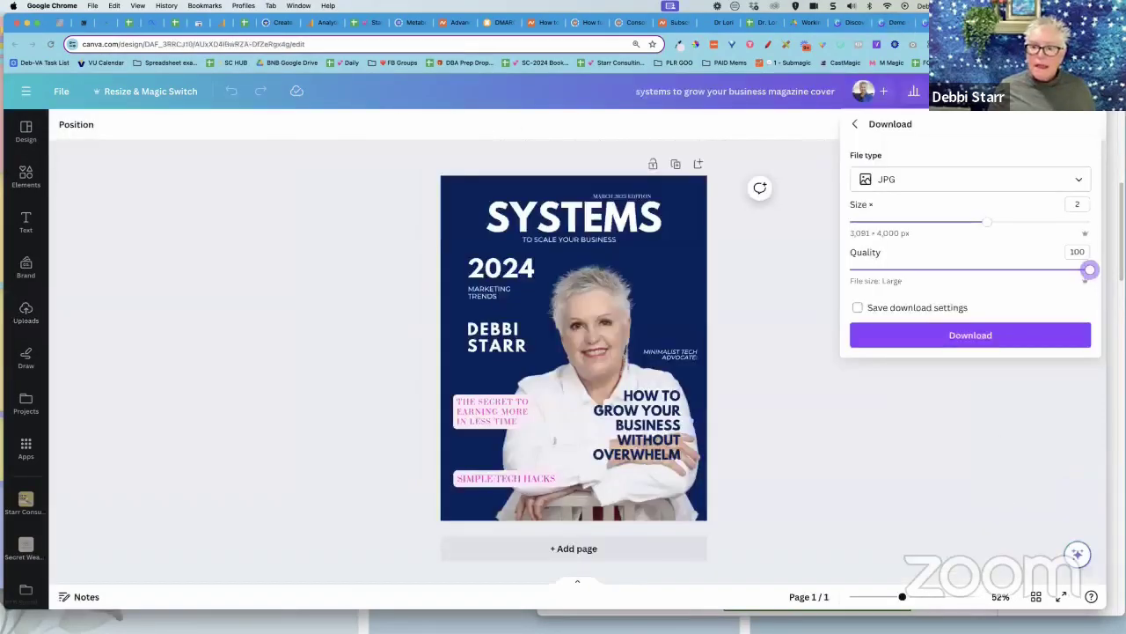
Start the magazine cover JPG download, cancel the save dialog, and return to the cover
{"action": "left_click", "coordinate": [996, 339]}
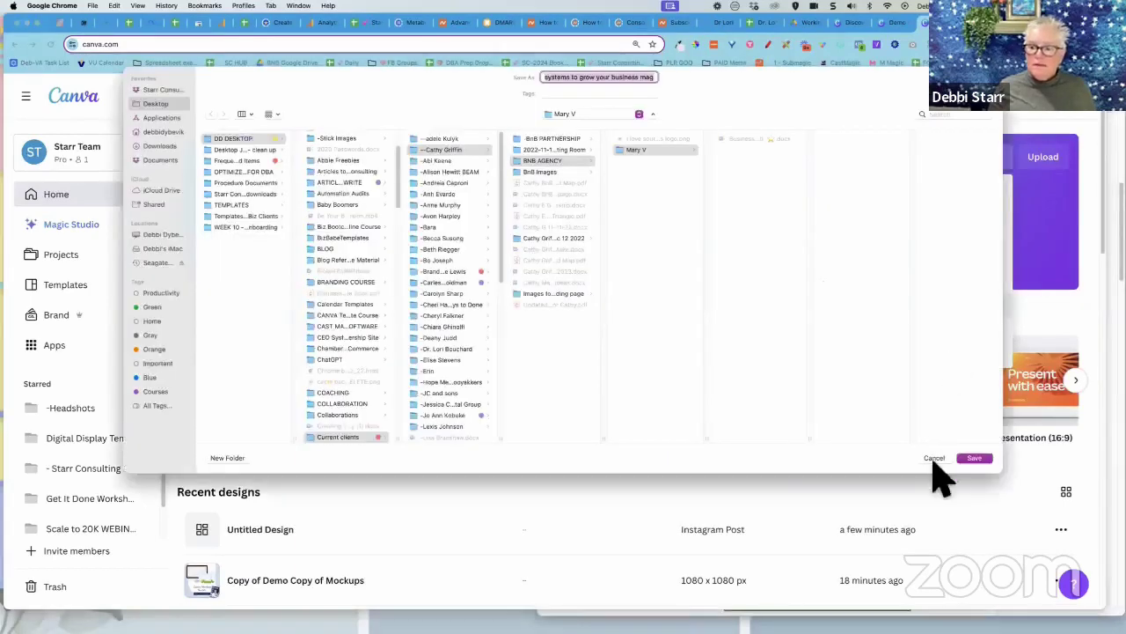
{"action": "left_click", "coordinate": [933, 458]}
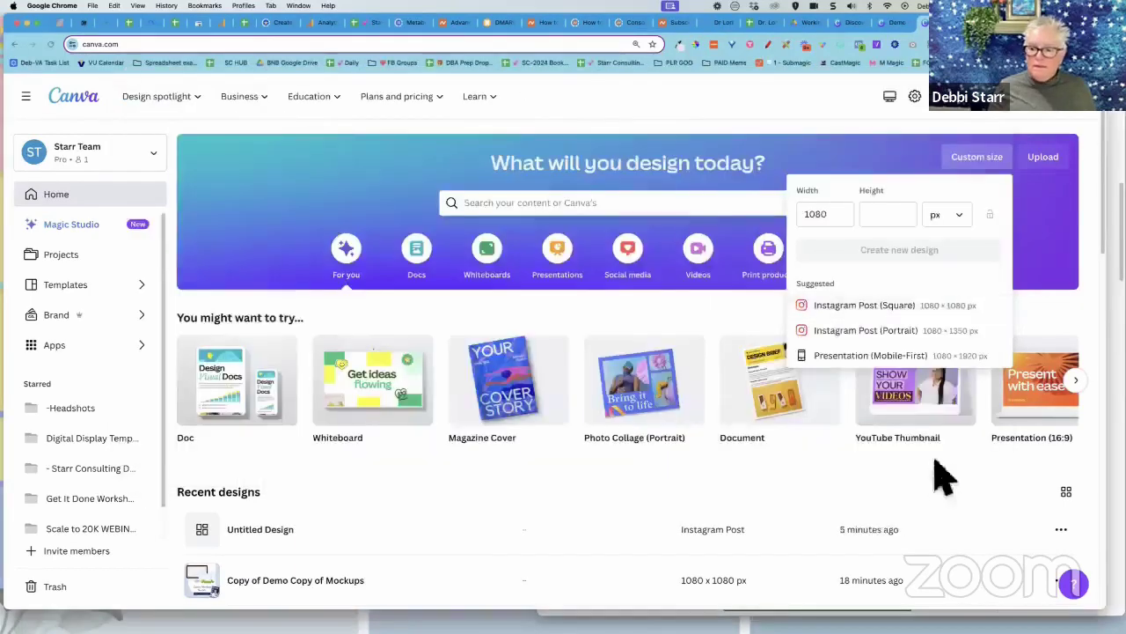
{"action": "left_click", "coordinate": [896, 22]}
{"action": "key", "text": "ctrl+shift+Tab"}
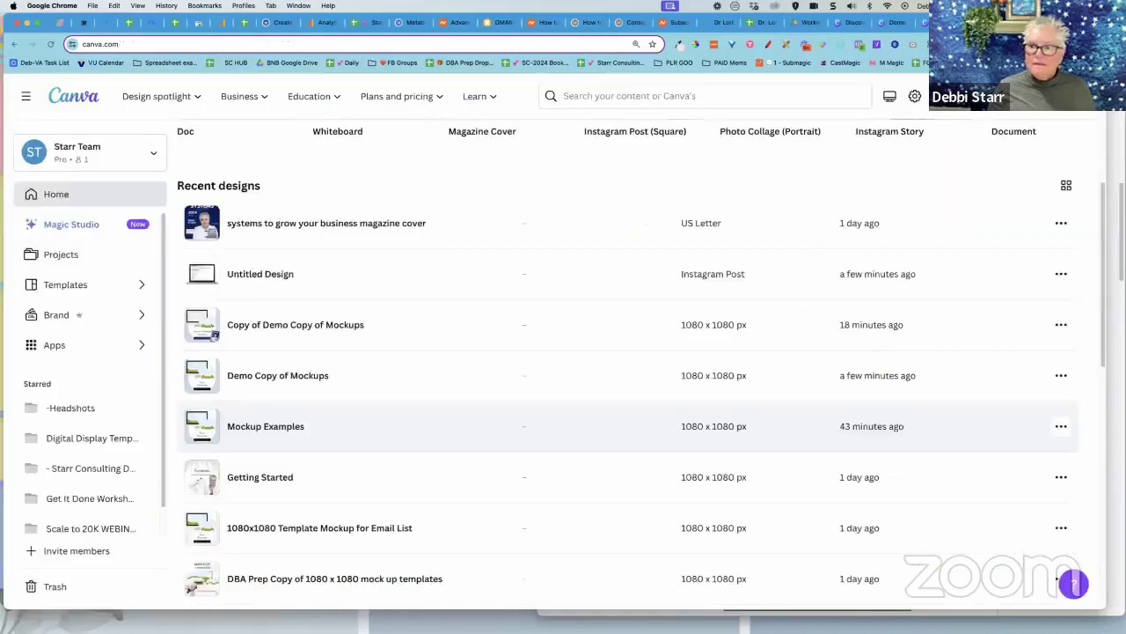
{"action": "key", "text": "ctrl+Tab"}
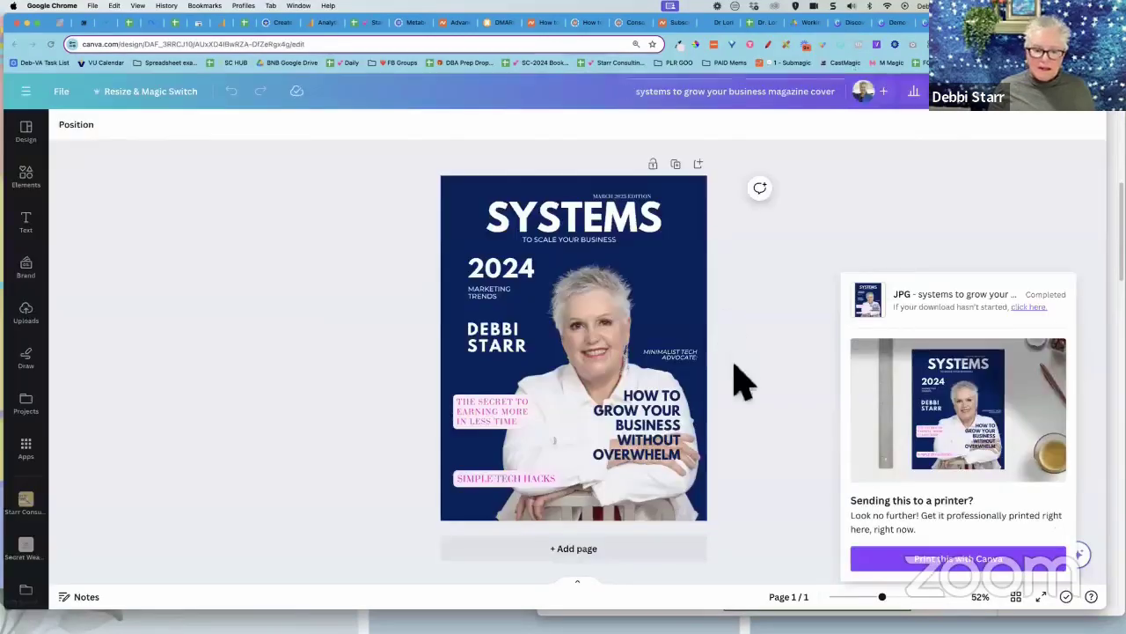
Add a second page to the cover design and paste a yellow circle onto it
{"action": "left_click", "coordinate": [605, 547]}
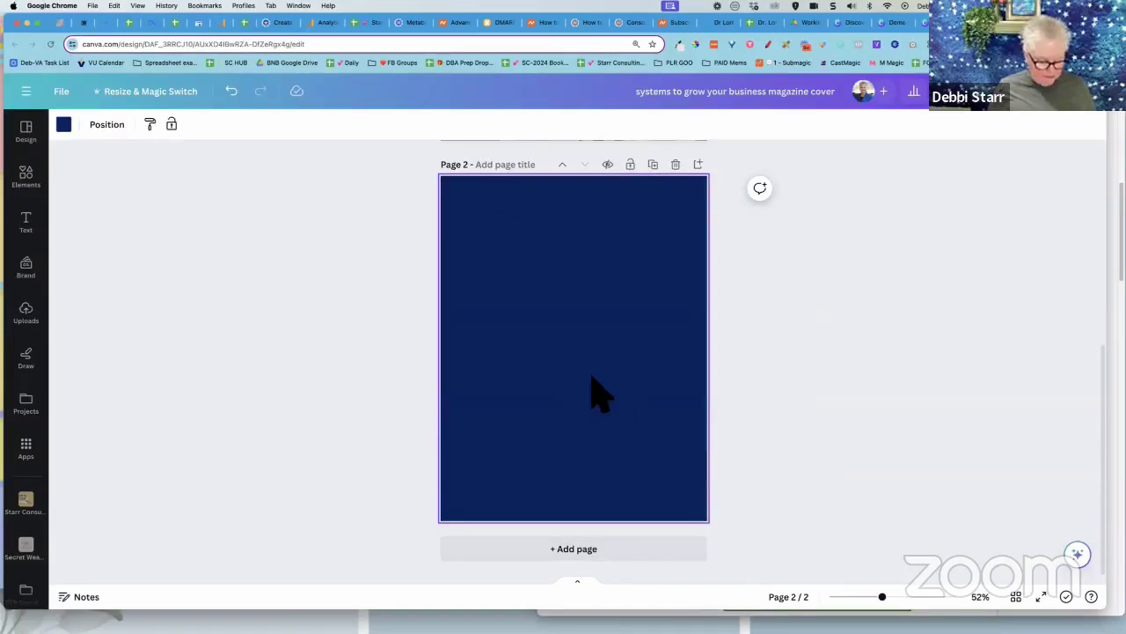
{"action": "key", "text": "ctrl+v"}
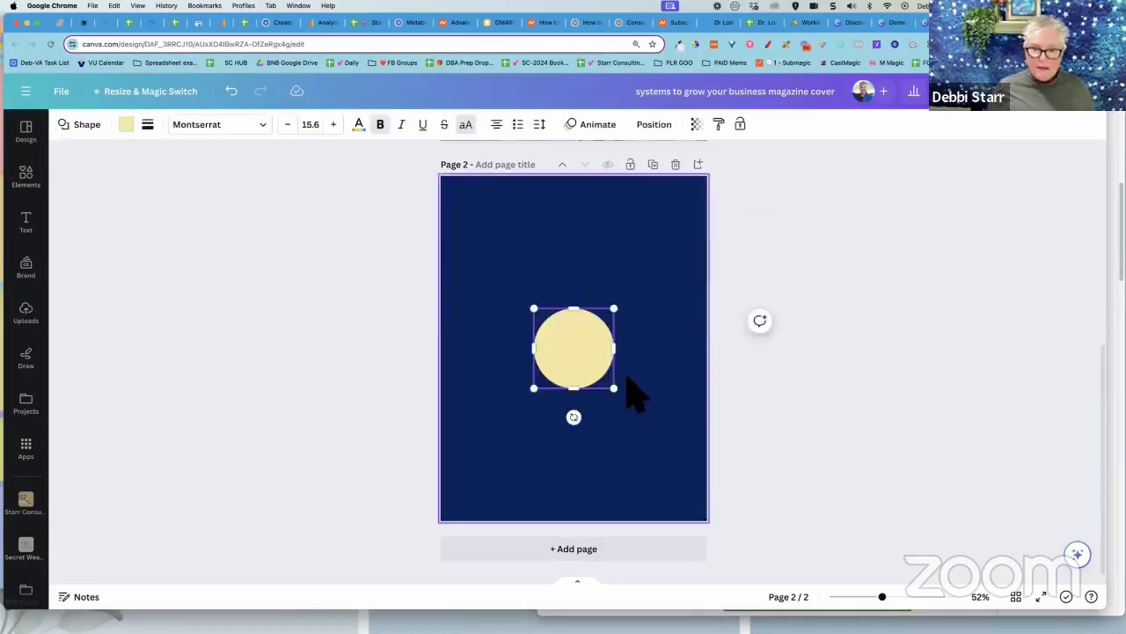
{"action": "left_click", "coordinate": [901, 22]}
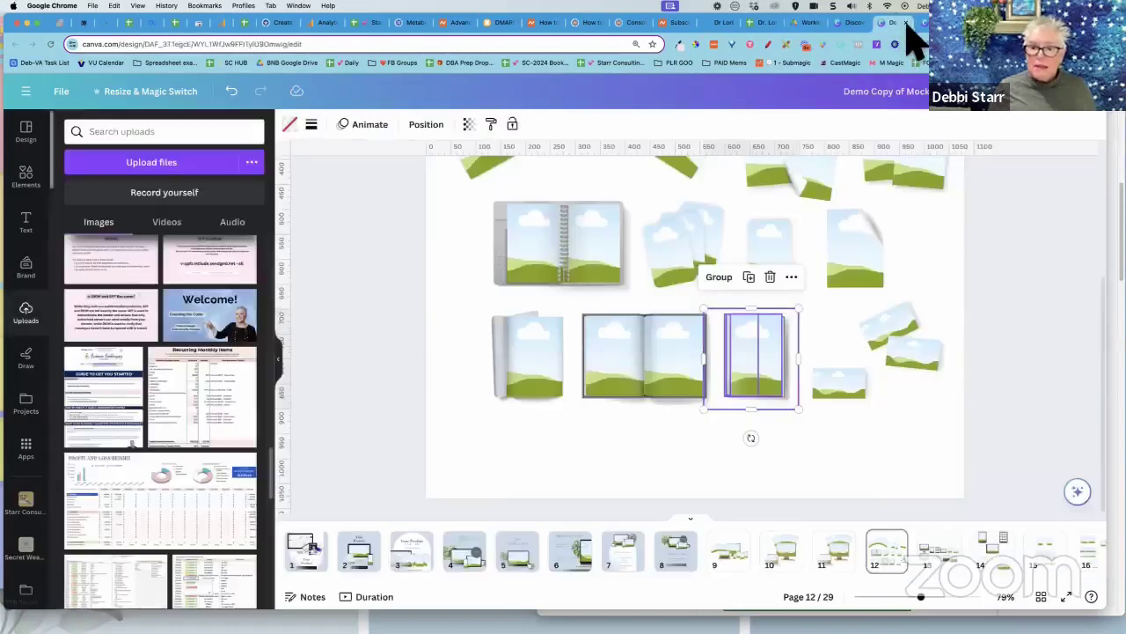
Fill the standing book and curled-corner page mockups with the Systems 2024 cover
{"action": "left_click", "coordinate": [830, 460]}
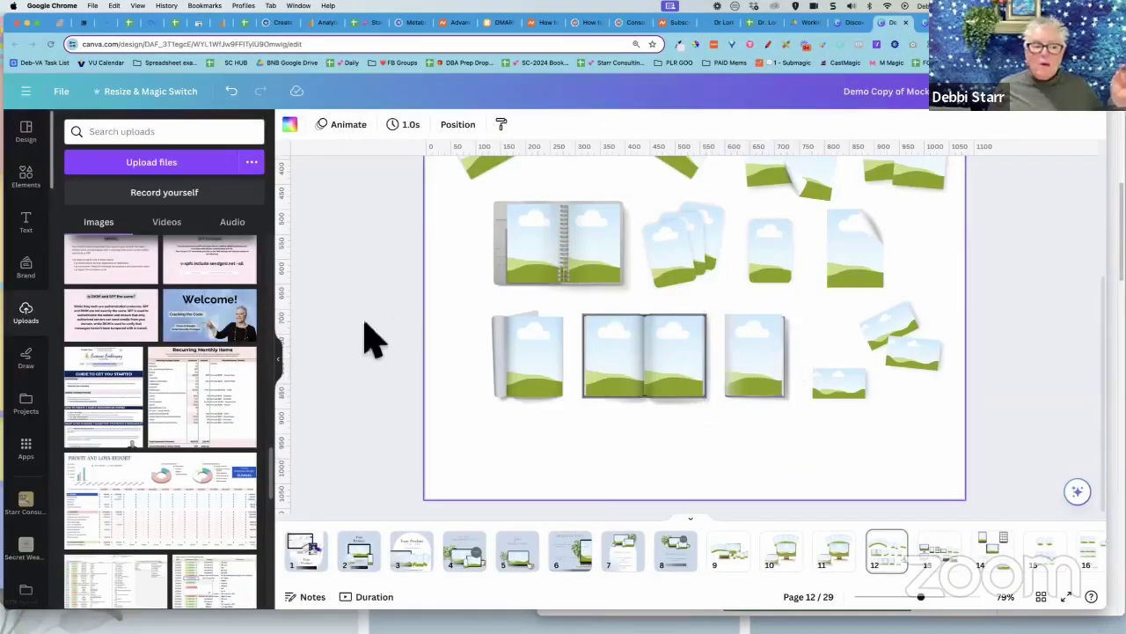
{"action": "scroll", "coordinate": [161, 340], "scroll_direction": "up", "scroll_amount": 10}
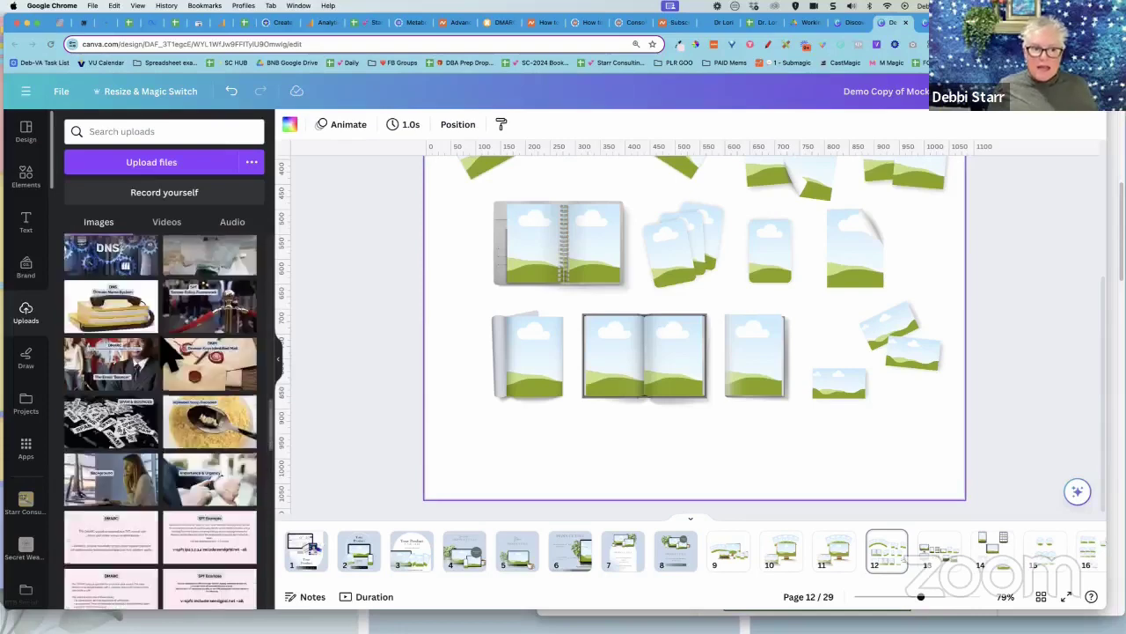
{"action": "scroll", "coordinate": [170, 352], "scroll_direction": "up", "scroll_amount": 5}
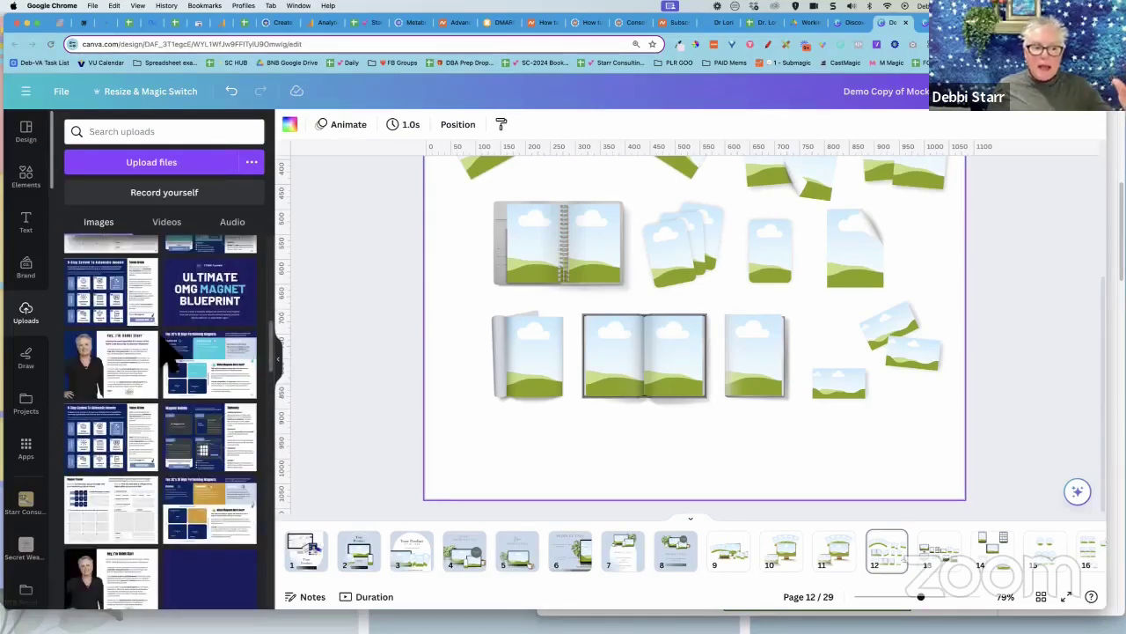
{"action": "scroll", "coordinate": [181, 361], "scroll_direction": "up", "scroll_amount": 4}
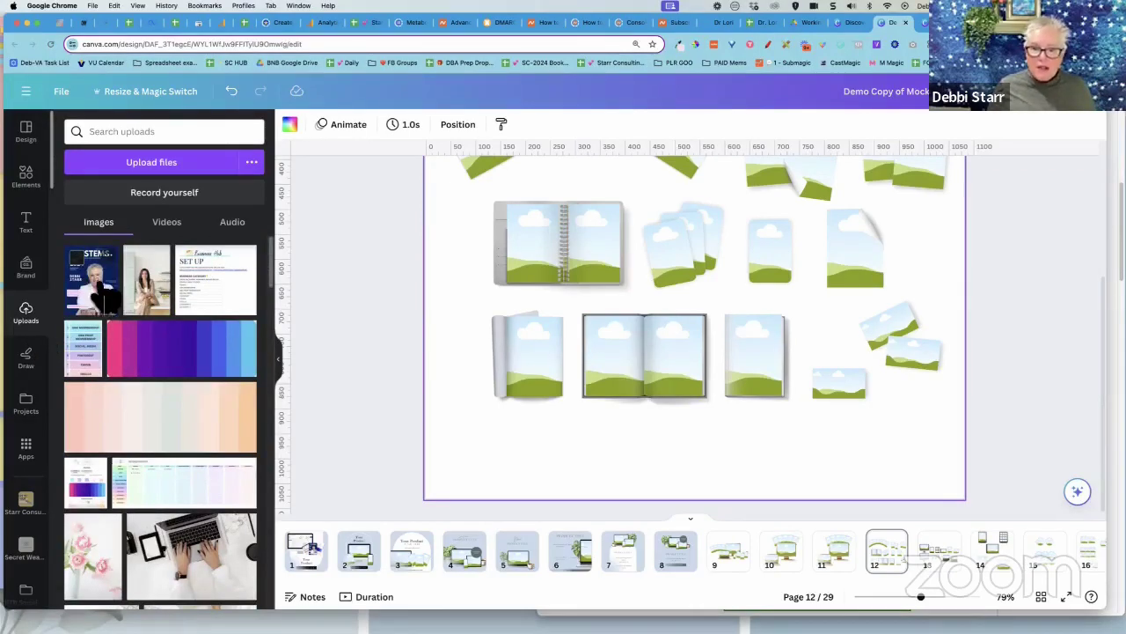
{"action": "left_click_drag", "start_coordinate": [104, 299], "coordinate": [752, 367]}
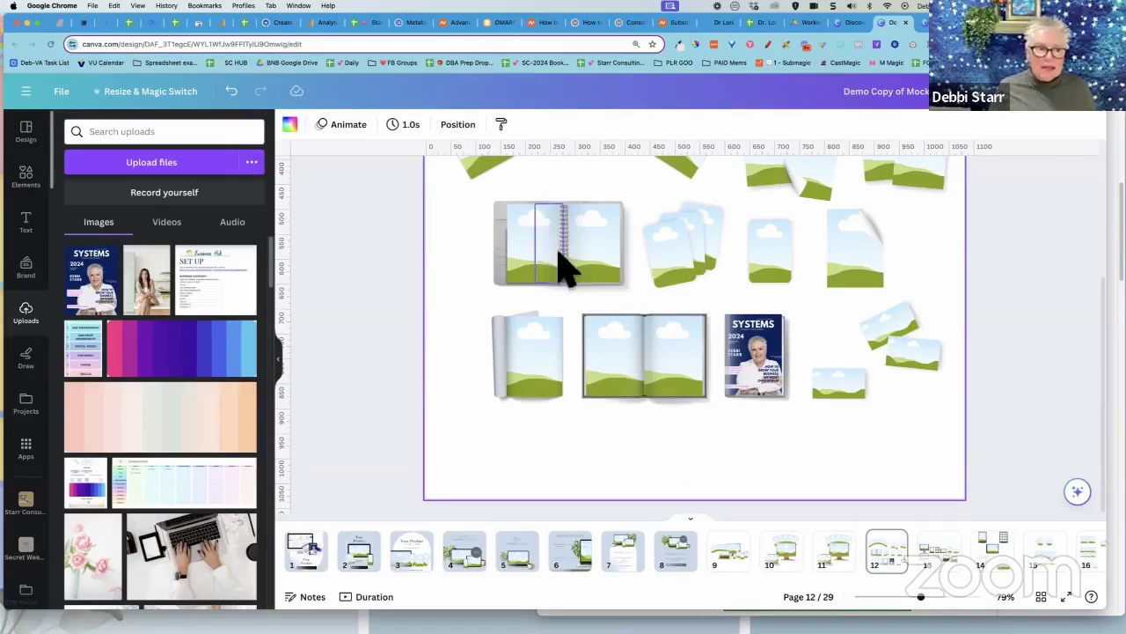
{"action": "left_click_drag", "start_coordinate": [96, 290], "coordinate": [855, 255]}
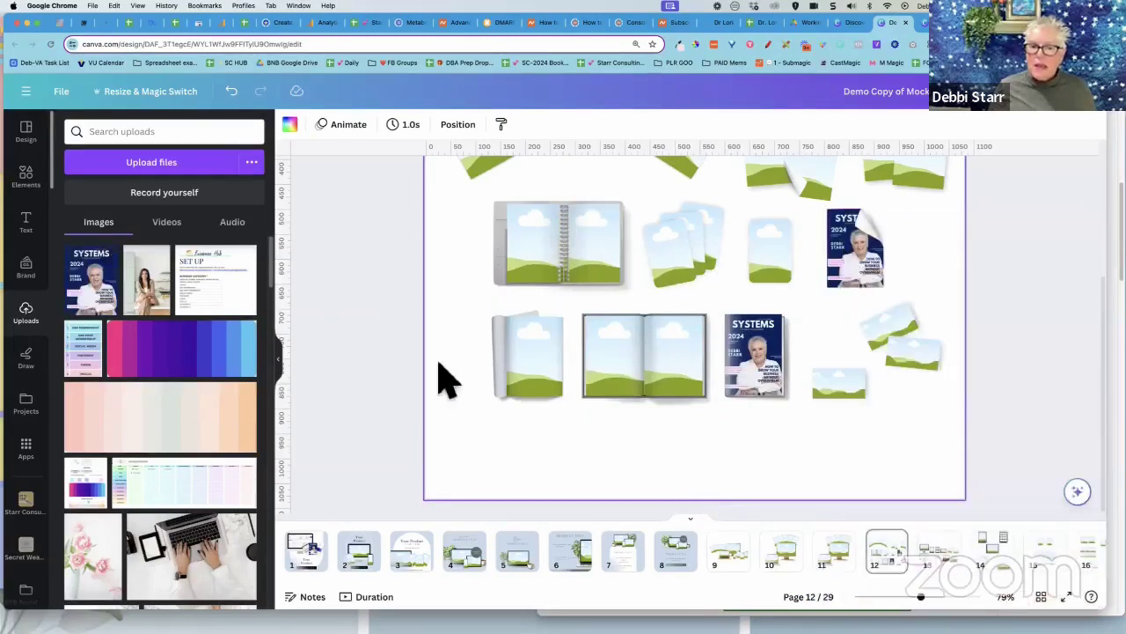
Switch to the tab showing the Design to Image app search results
{"action": "scroll", "coordinate": [442, 379], "scroll_direction": "up", "scroll_amount": 5}
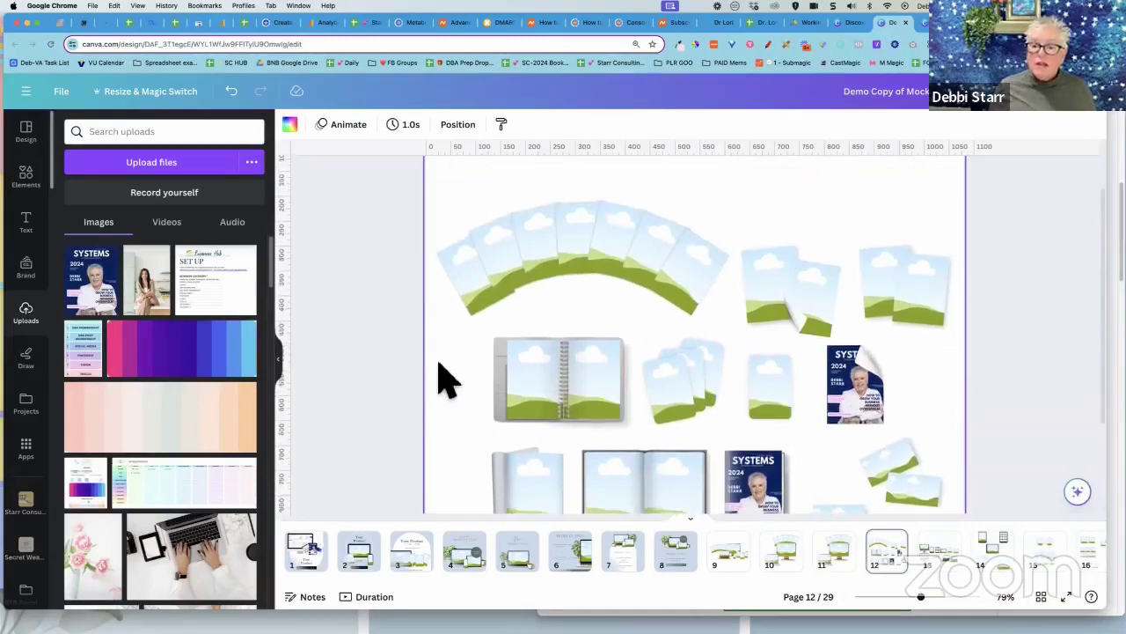
{"action": "scroll", "coordinate": [442, 379], "scroll_direction": "down", "scroll_amount": 2}
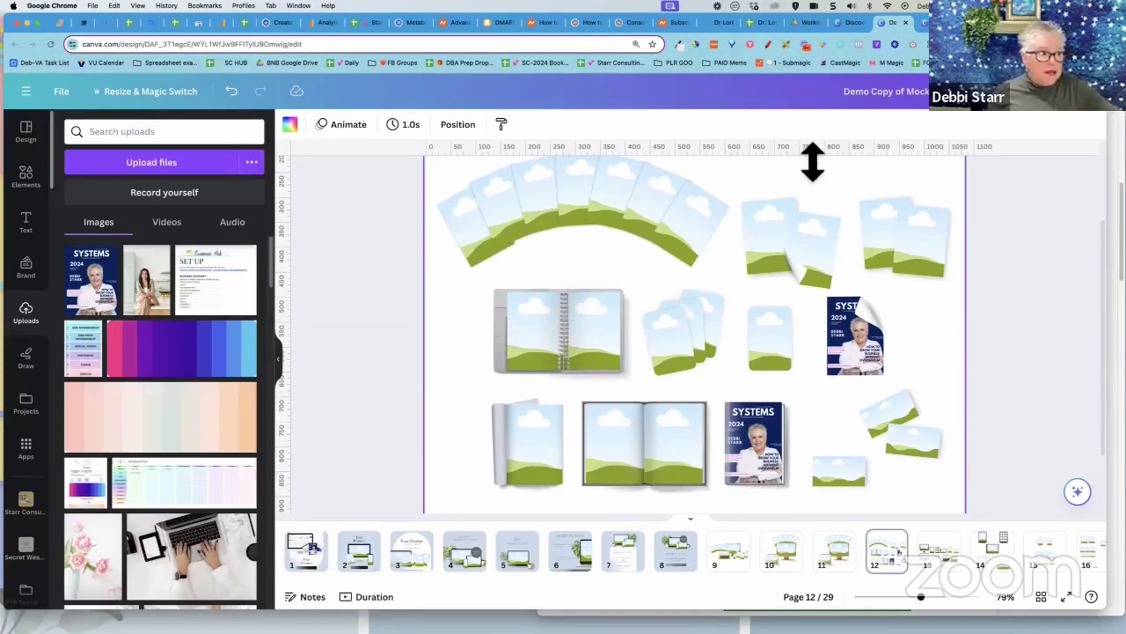
{"action": "left_click", "coordinate": [856, 23]}
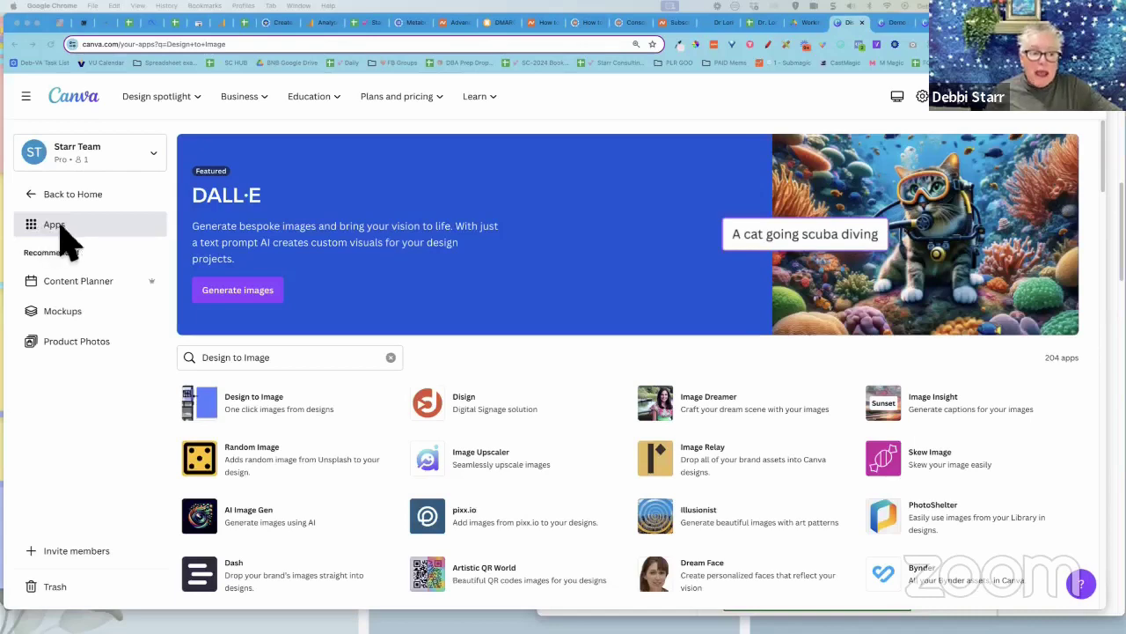
{"action": "scroll", "coordinate": [300, 449], "scroll_direction": "down", "scroll_amount": 5}
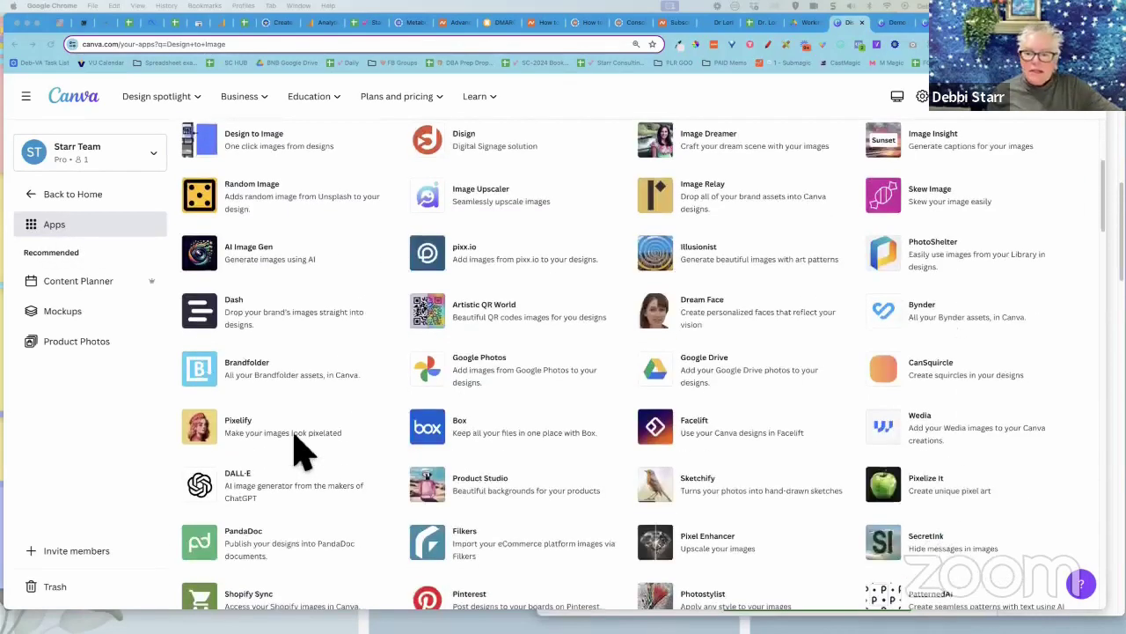
{"action": "scroll", "coordinate": [299, 451], "scroll_direction": "down", "scroll_amount": 3}
{"action": "scroll", "coordinate": [299, 451], "scroll_direction": "up", "scroll_amount": 6}
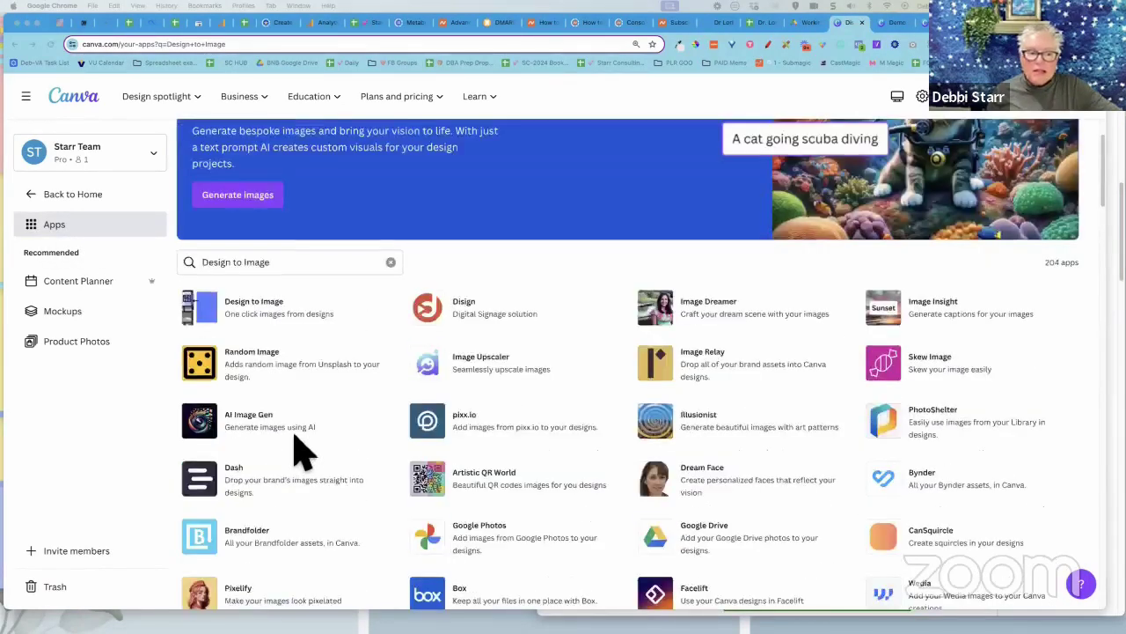
{"action": "scroll", "coordinate": [299, 450], "scroll_direction": "up", "scroll_amount": 2}
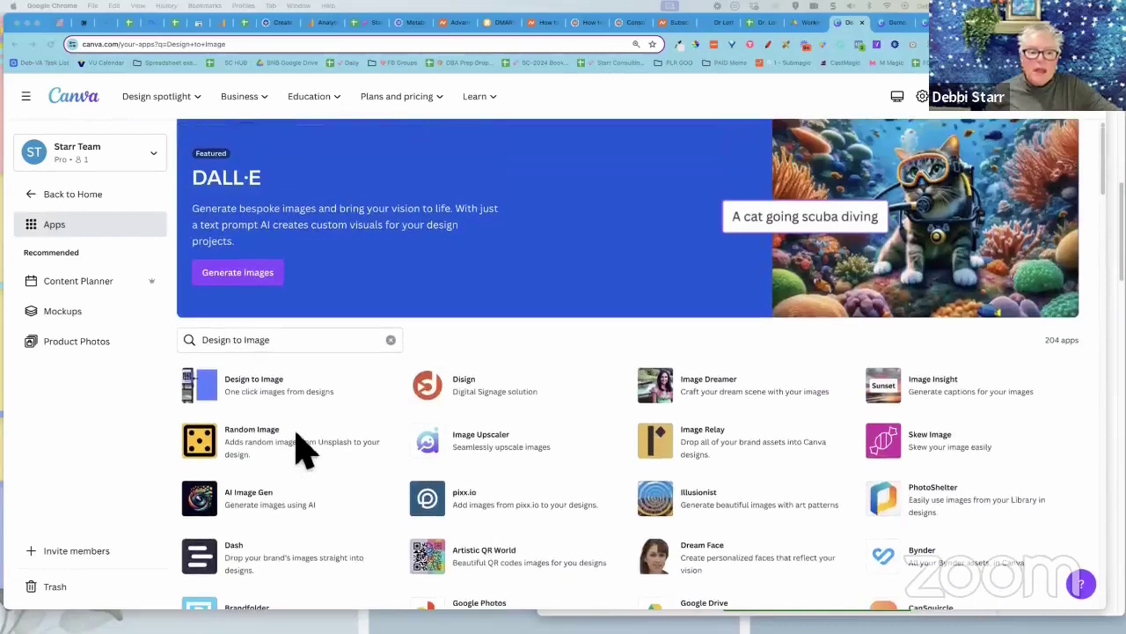
{"action": "left_click", "coordinate": [264, 400]}
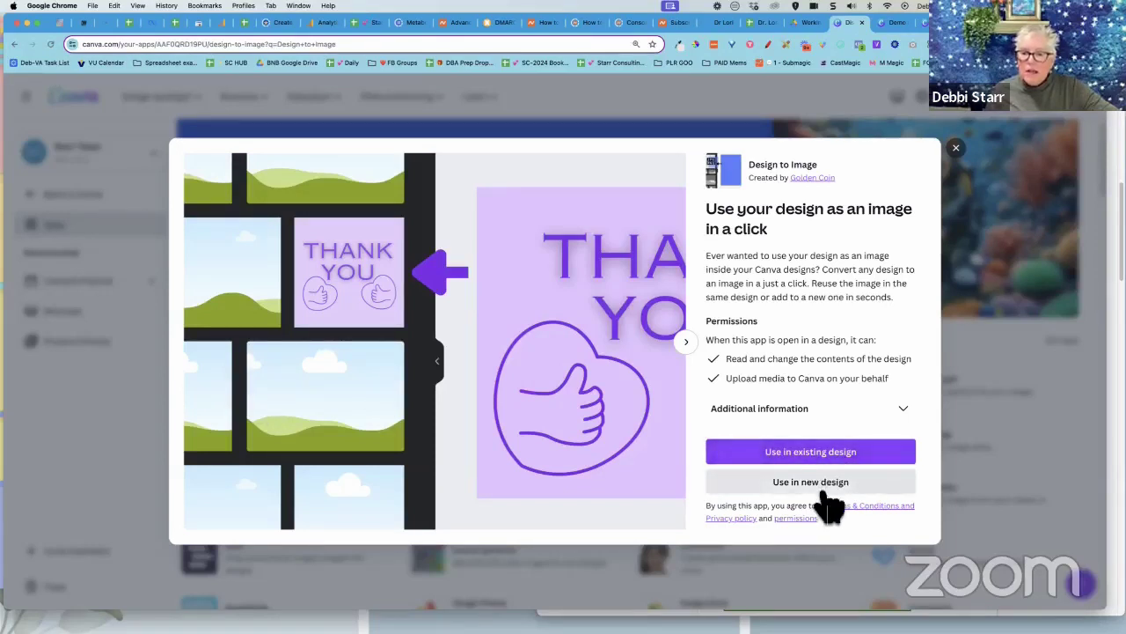
{"action": "left_click", "coordinate": [957, 148]}
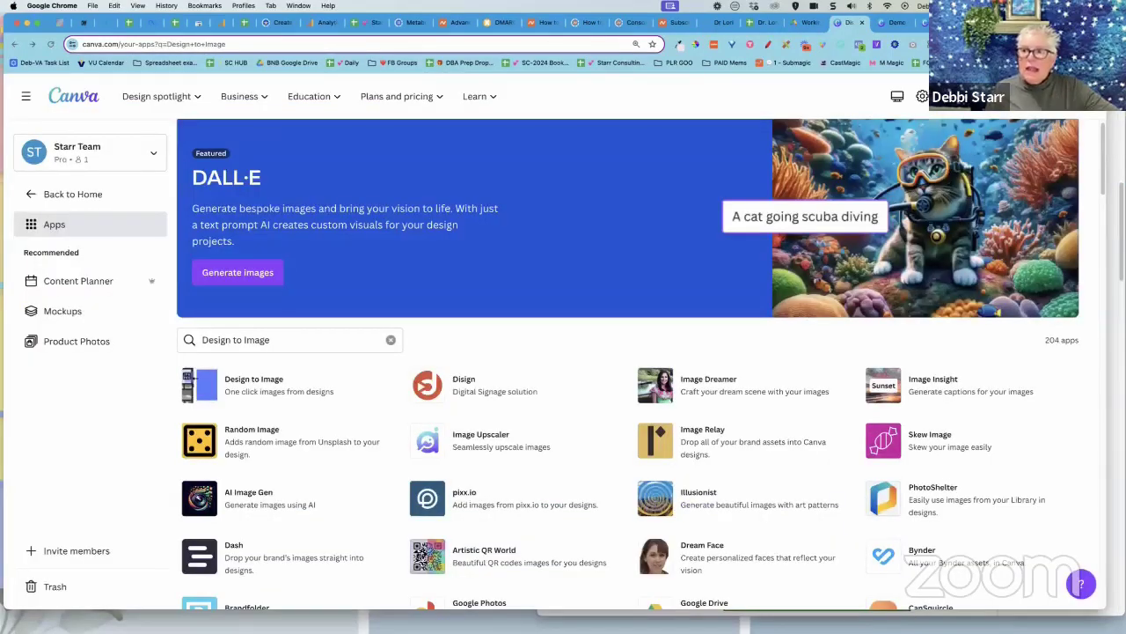
Leave the magazine cover design via Canva home and reopen the Demo Copy of Mockups design
{"action": "key", "text": "ctrl+Tab"}
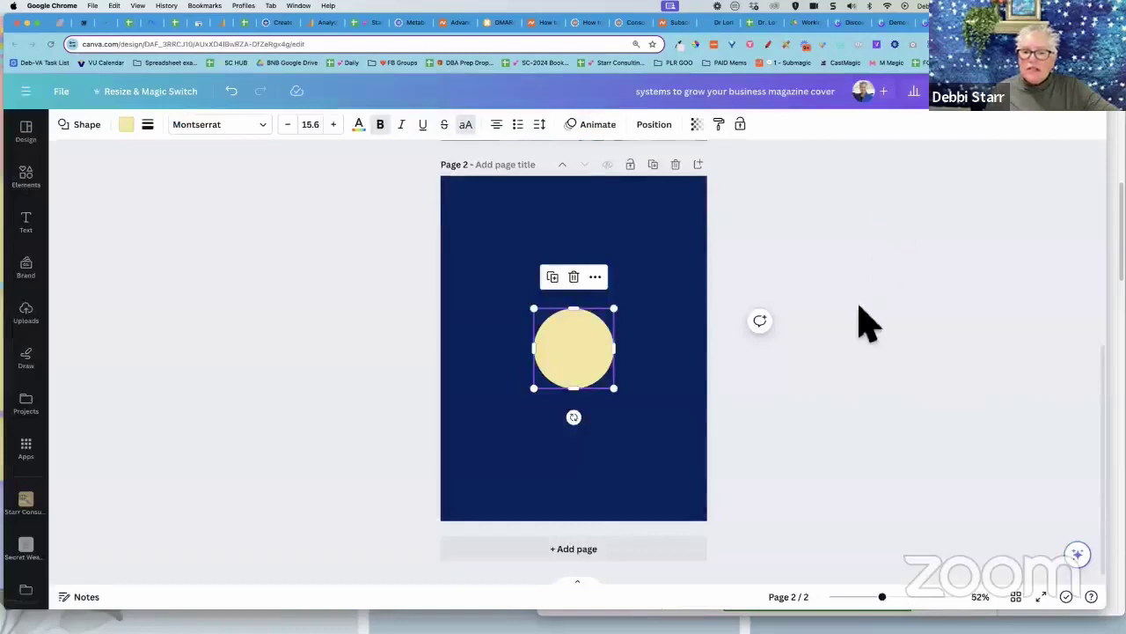
{"action": "scroll", "coordinate": [860, 323], "scroll_direction": "up", "scroll_amount": 5}
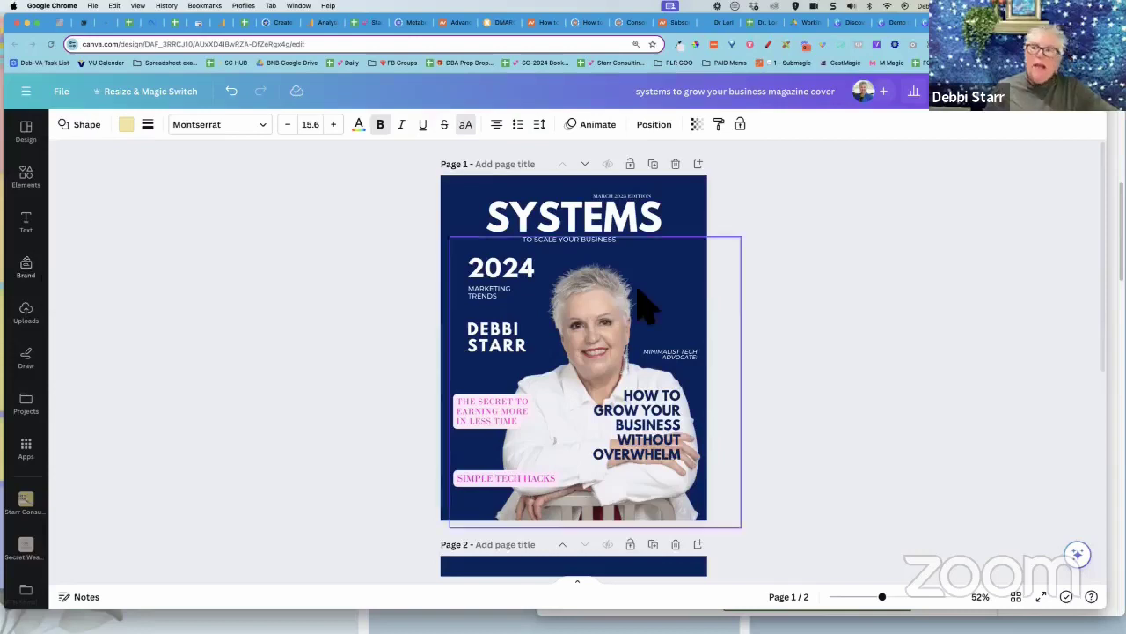
{"action": "key", "text": "super+bracketleft"}
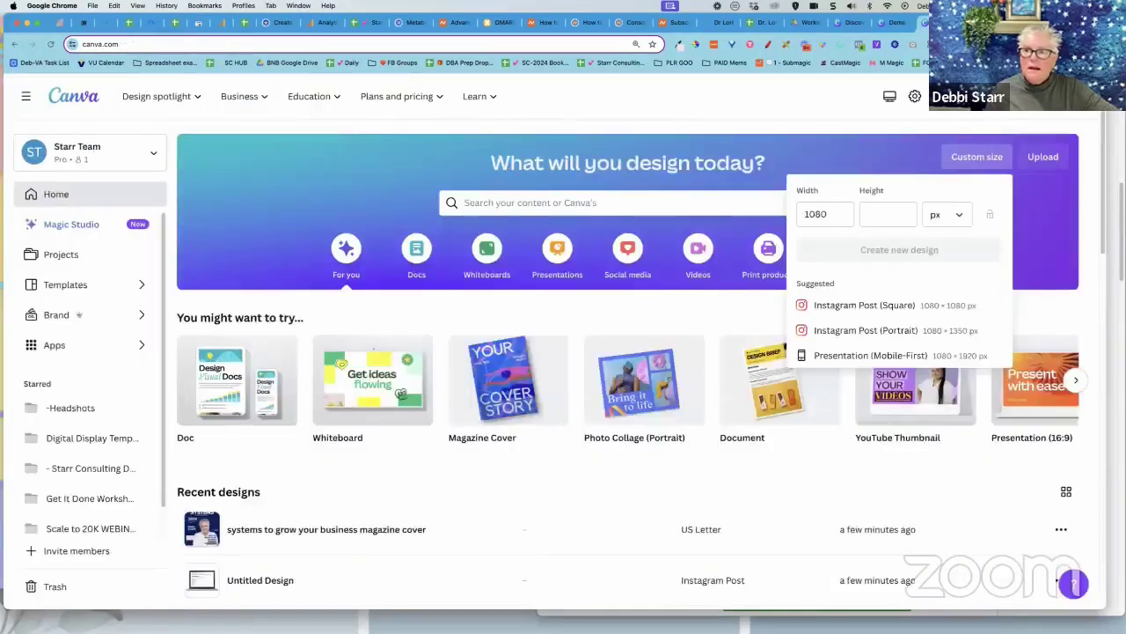
{"action": "left_click", "coordinate": [915, 25]}
{"action": "left_click", "coordinate": [893, 25]}
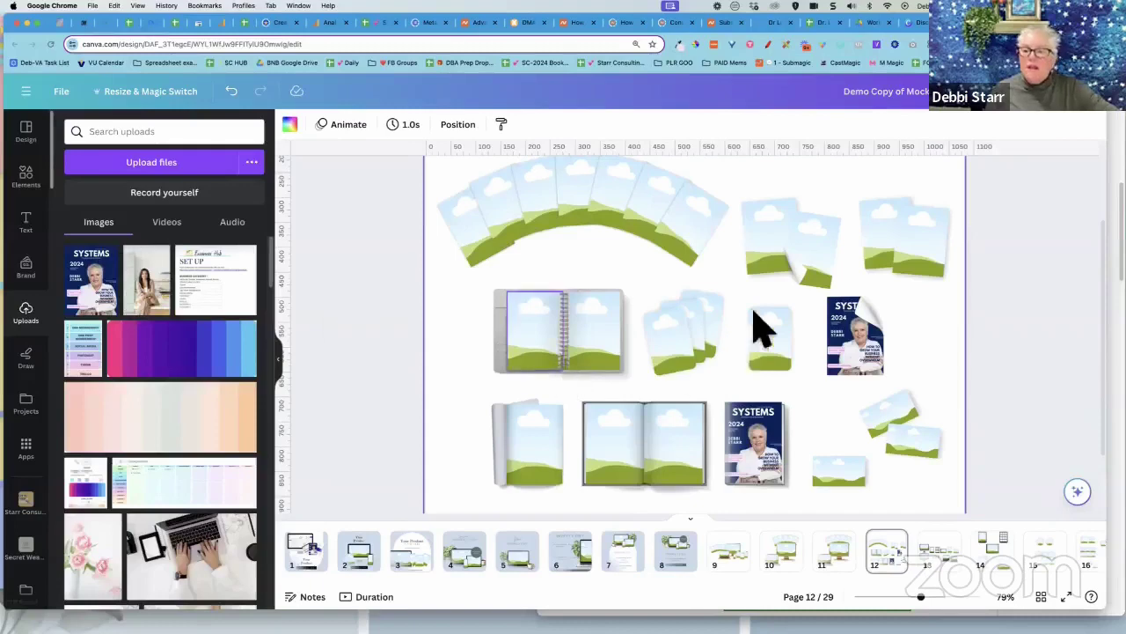
{"action": "left_click", "coordinate": [917, 23]}
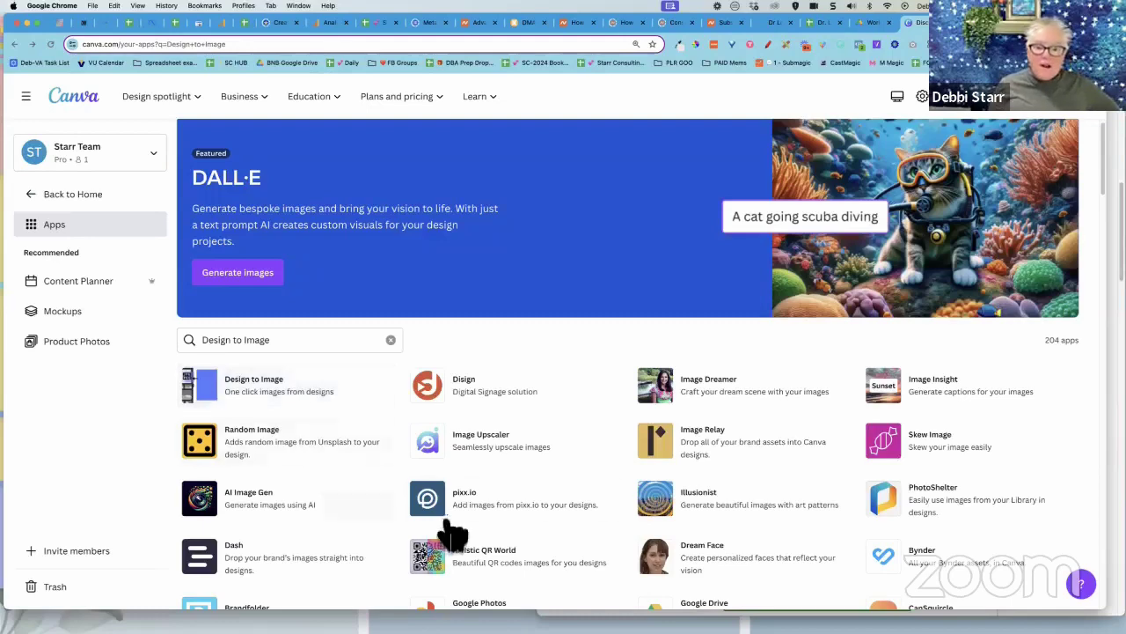
{"action": "scroll", "coordinate": [611, 370], "scroll_direction": "down", "scroll_amount": 3}
{"action": "scroll", "coordinate": [616, 368], "scroll_direction": "down", "scroll_amount": 8}
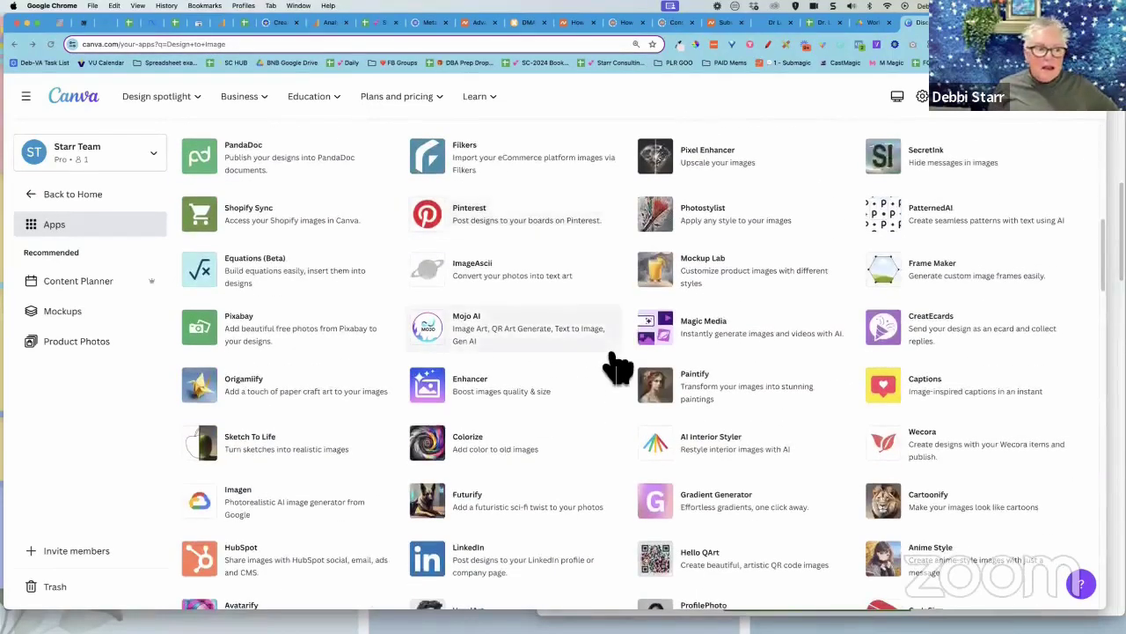
{"action": "scroll", "coordinate": [616, 367], "scroll_direction": "down", "scroll_amount": 6}
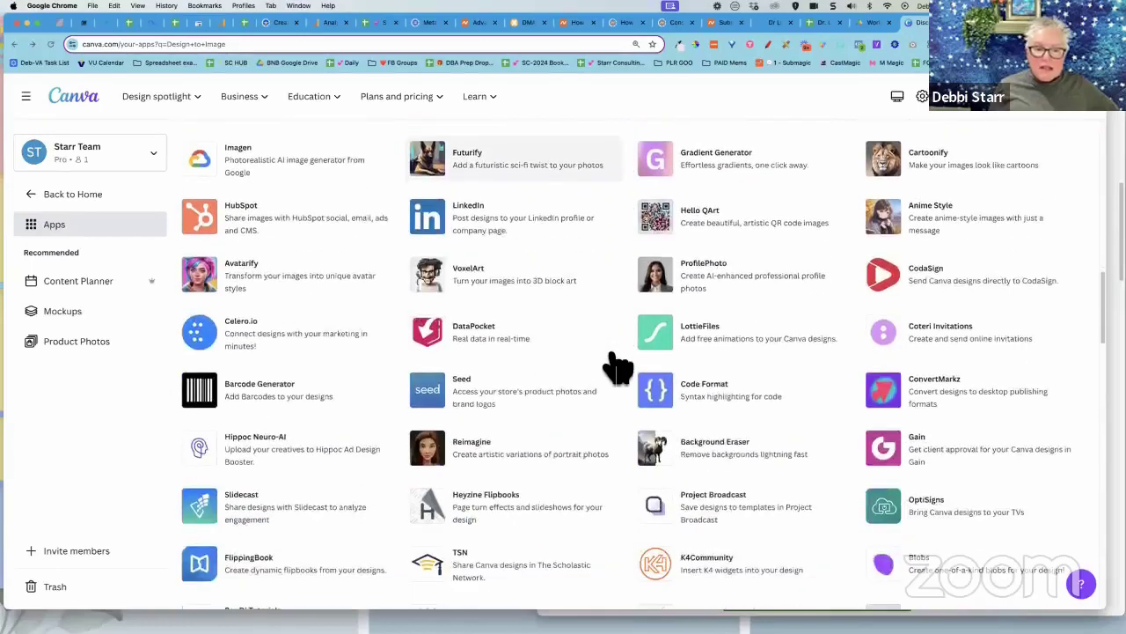
{"action": "scroll", "coordinate": [616, 368], "scroll_direction": "up", "scroll_amount": 7}
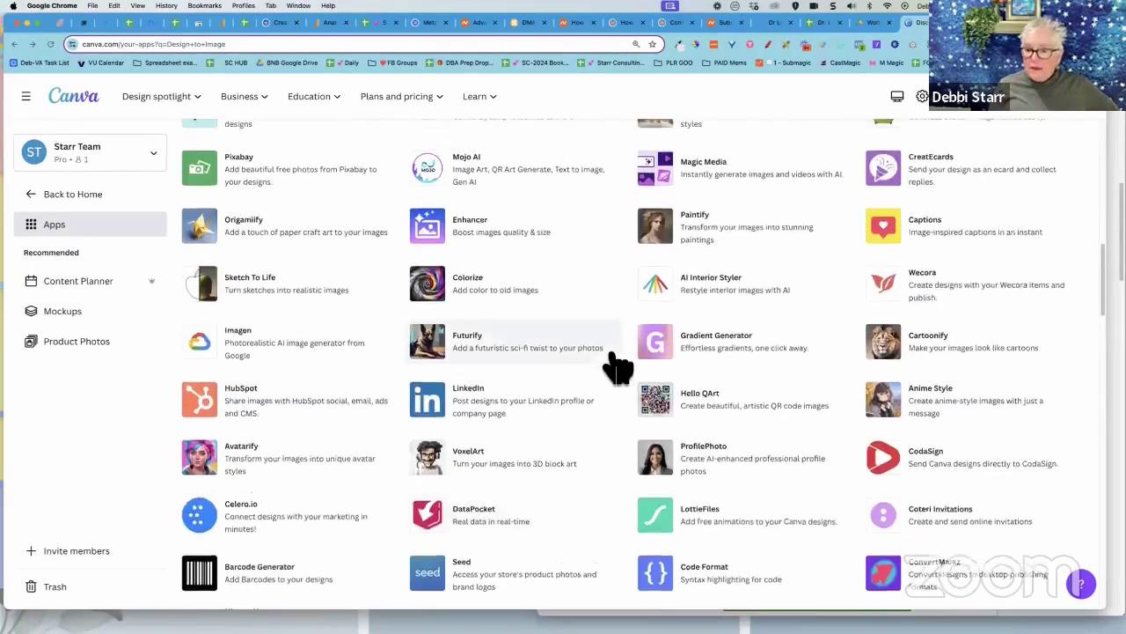
{"action": "scroll", "coordinate": [616, 368], "scroll_direction": "up", "scroll_amount": 10}
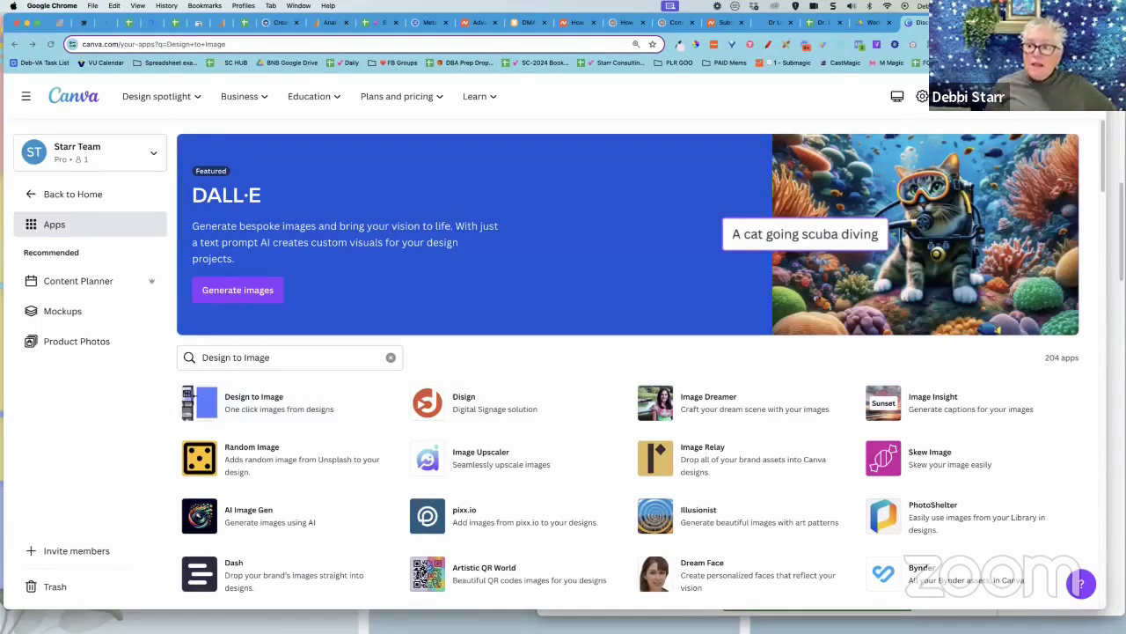
Reopen the Demo Copy of Mockups design, hide Uploads, and show page 2's Your Product mockup
{"action": "key", "text": "super+Left"}
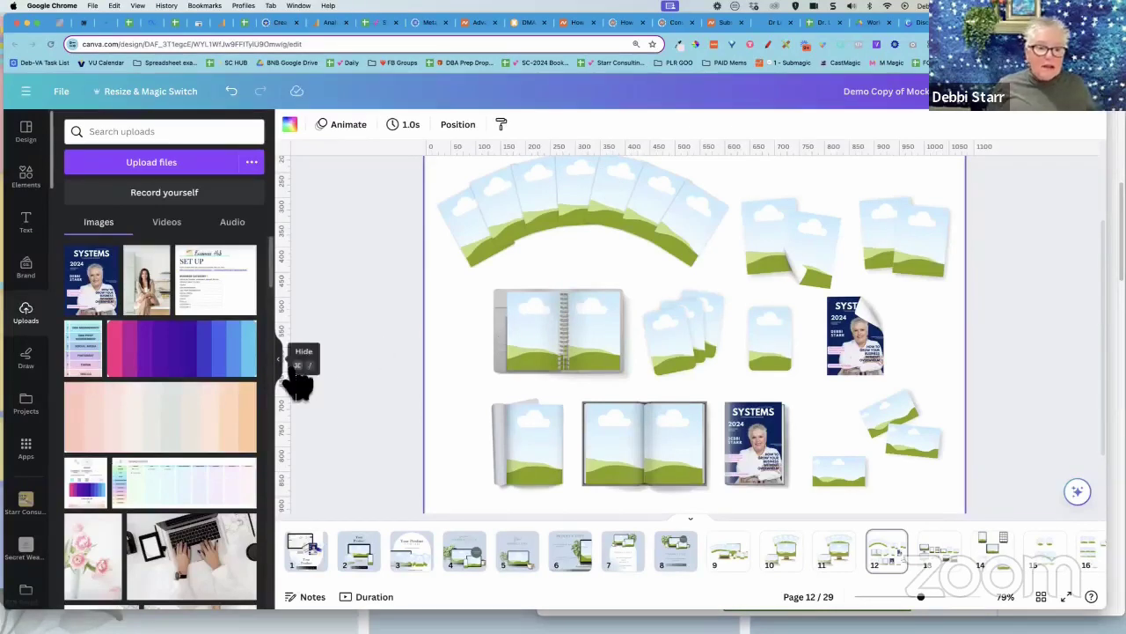
{"action": "left_click", "coordinate": [280, 363]}
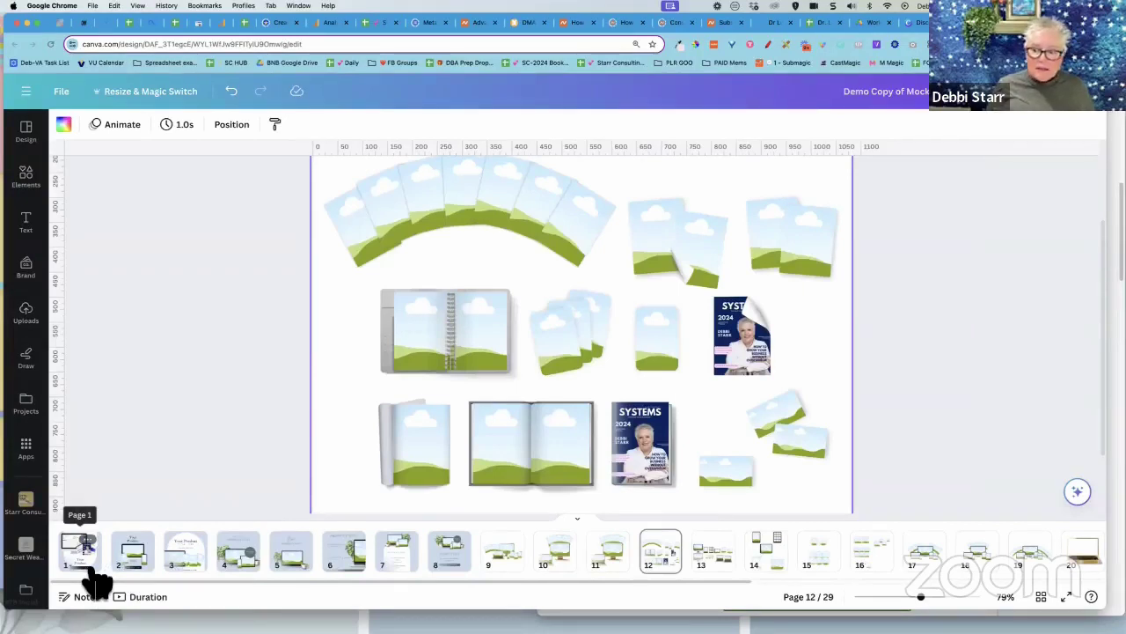
{"action": "left_click", "coordinate": [88, 567]}
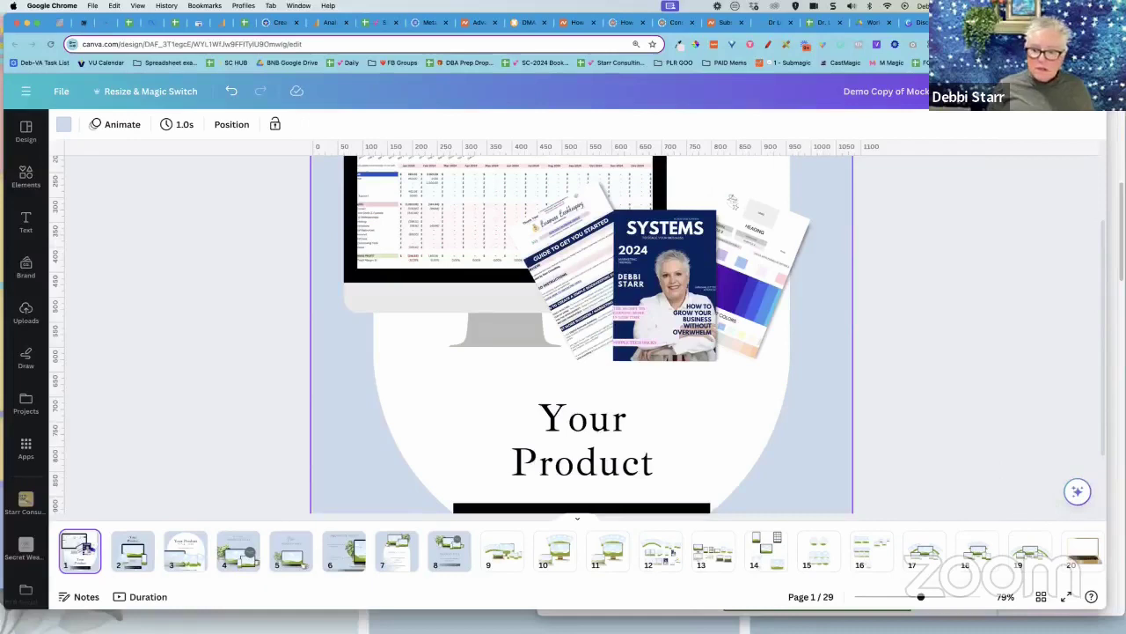
{"action": "left_click", "coordinate": [148, 563]}
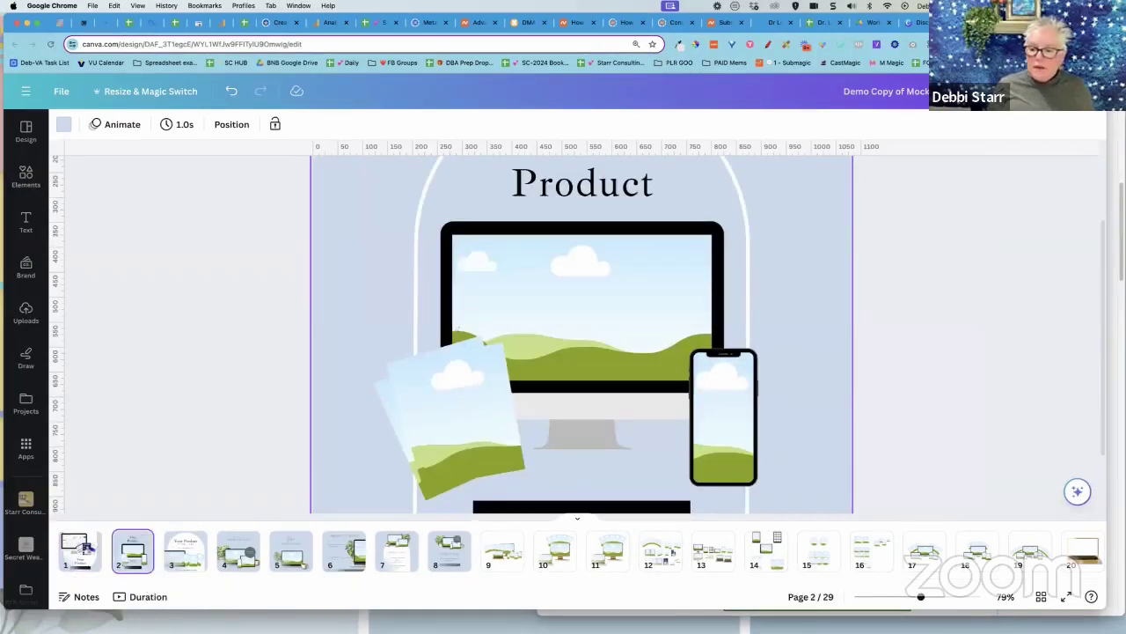
{"action": "scroll", "coordinate": [672, 552], "scroll_direction": "down", "scroll_amount": 5}
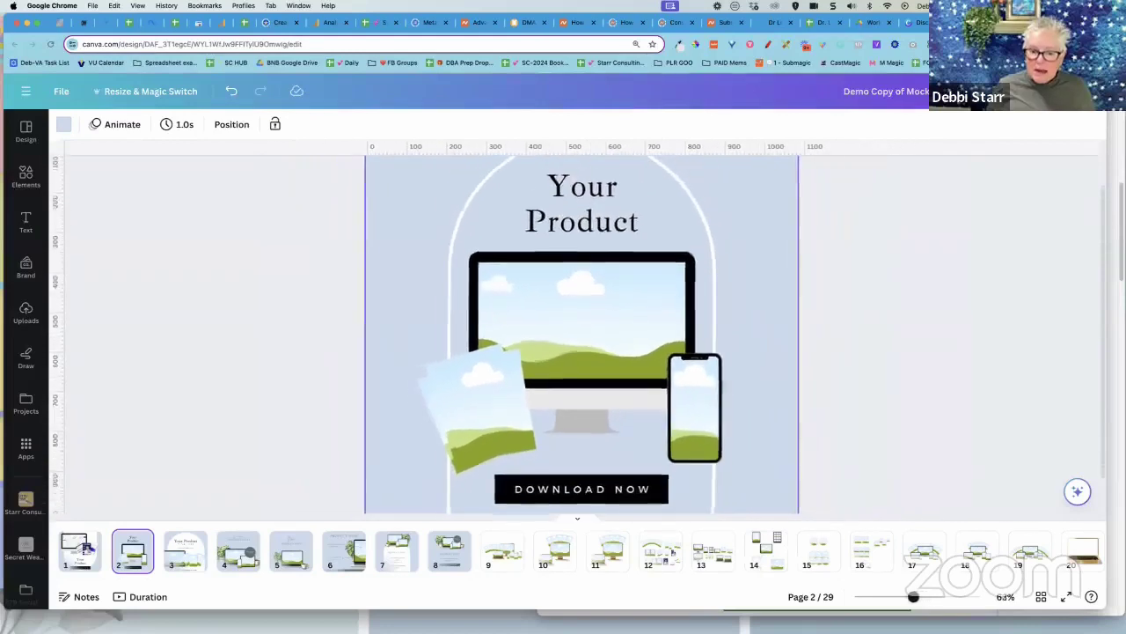
{"action": "scroll", "coordinate": [672, 552], "scroll_direction": "down", "scroll_amount": 1}
{"action": "scroll", "coordinate": [581, 335], "scroll_direction": "up", "scroll_amount": 1}
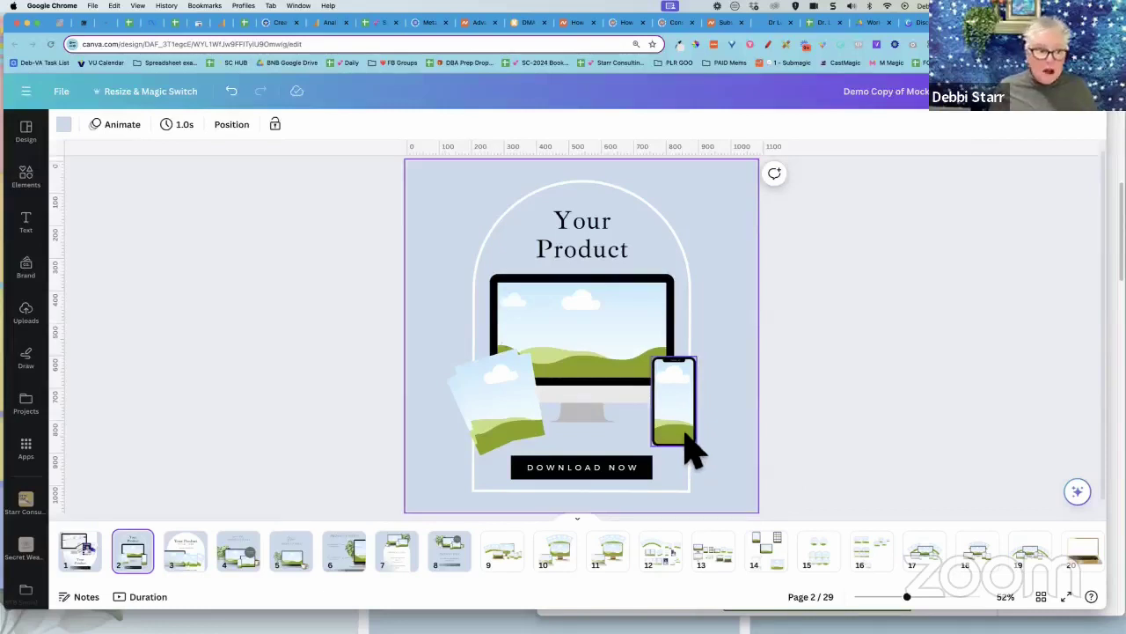
Fill the phone screen with an upload and the monitor with the wide table image, shifting its crop
{"action": "left_click", "coordinate": [25, 312]}
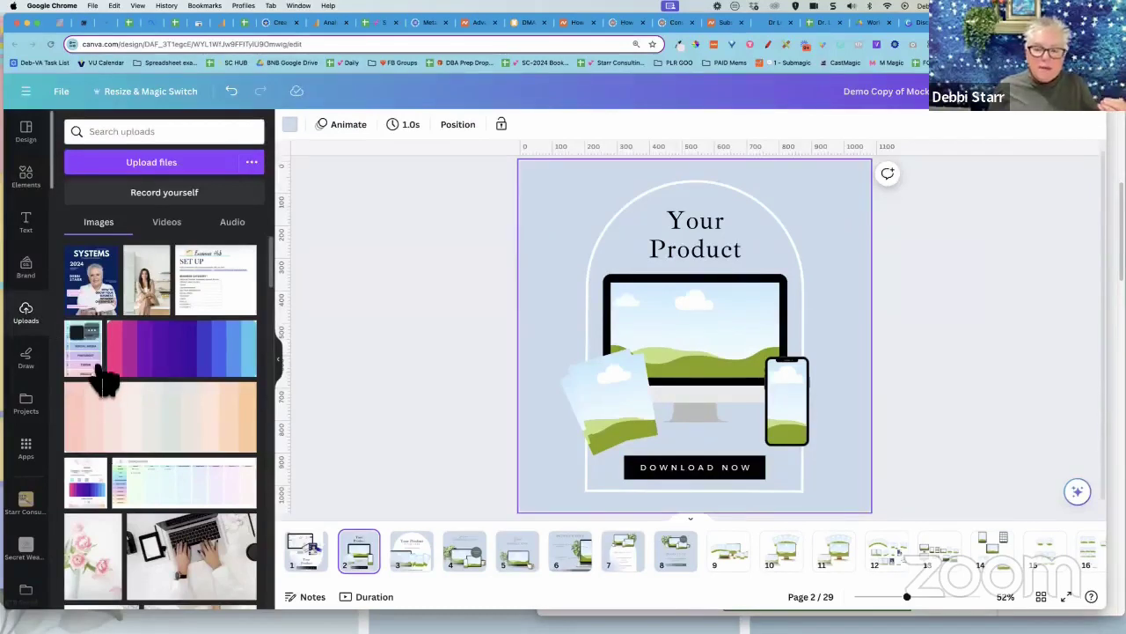
{"action": "left_click_drag", "start_coordinate": [101, 372], "coordinate": [798, 431]}
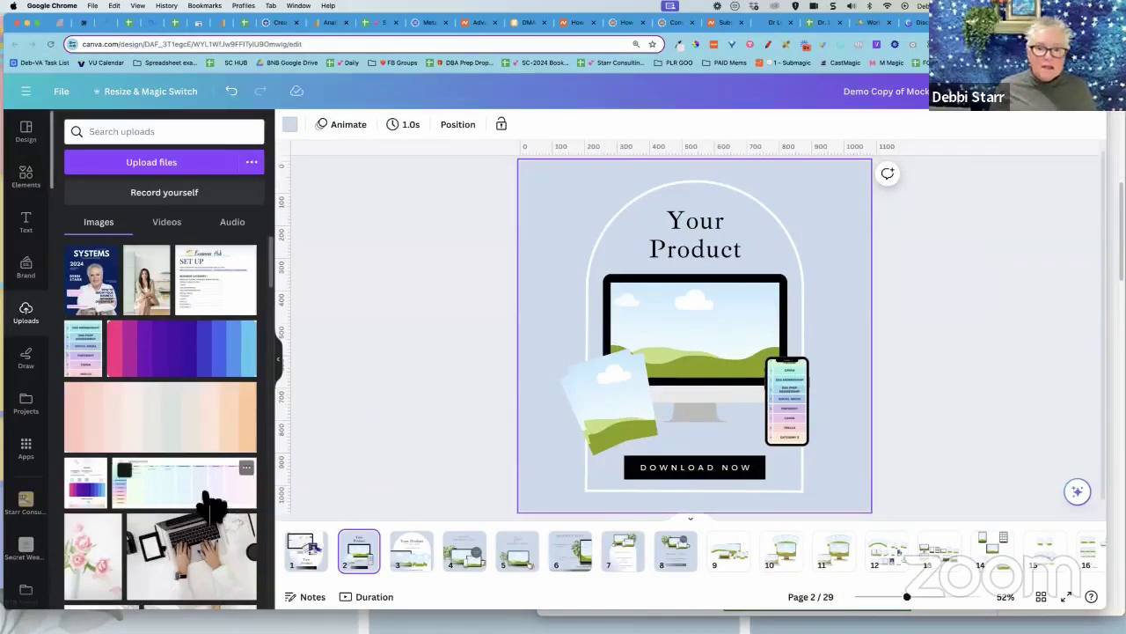
{"action": "left_click_drag", "start_coordinate": [202, 497], "coordinate": [713, 338]}
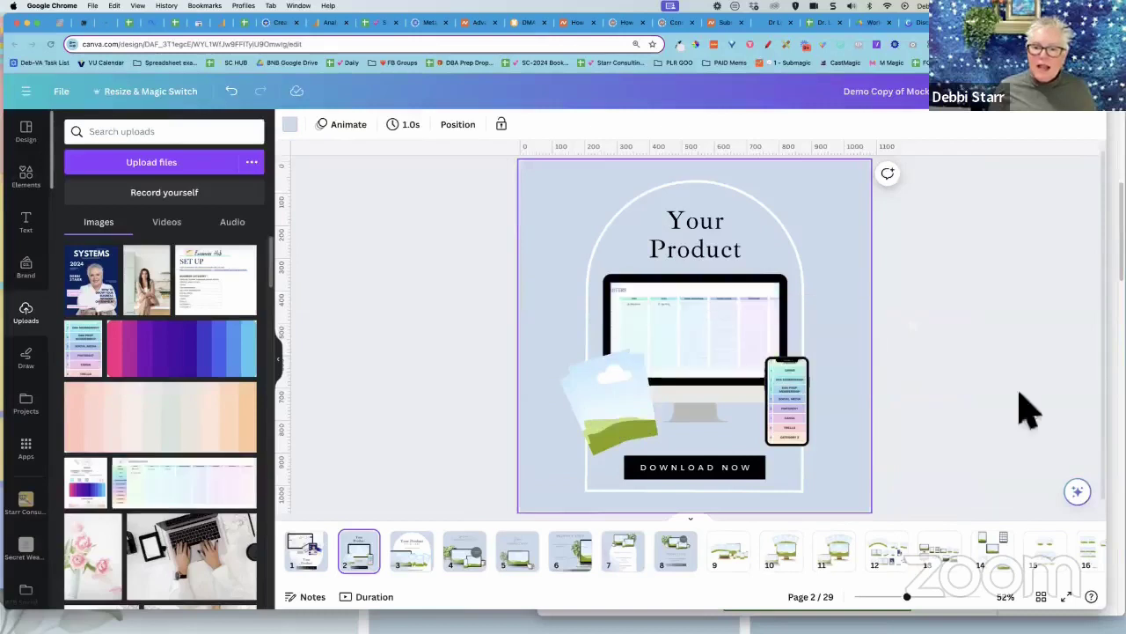
{"action": "double_click", "coordinate": [689, 339]}
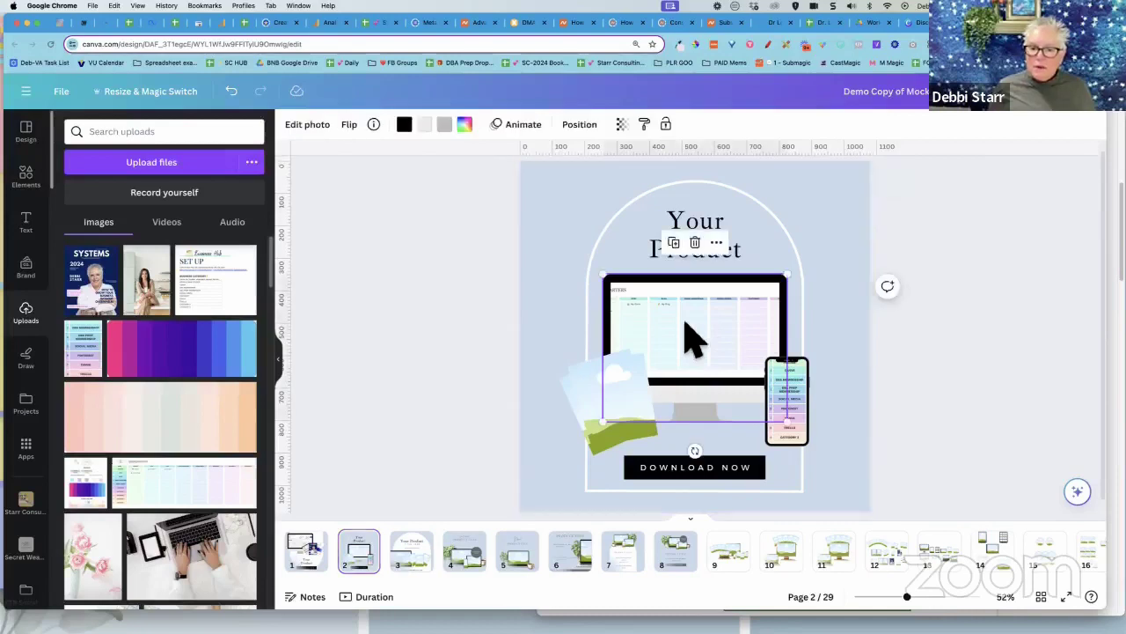
{"action": "left_click_drag", "start_coordinate": [691, 330], "coordinate": [777, 344]}
{"action": "left_click", "coordinate": [972, 363]}
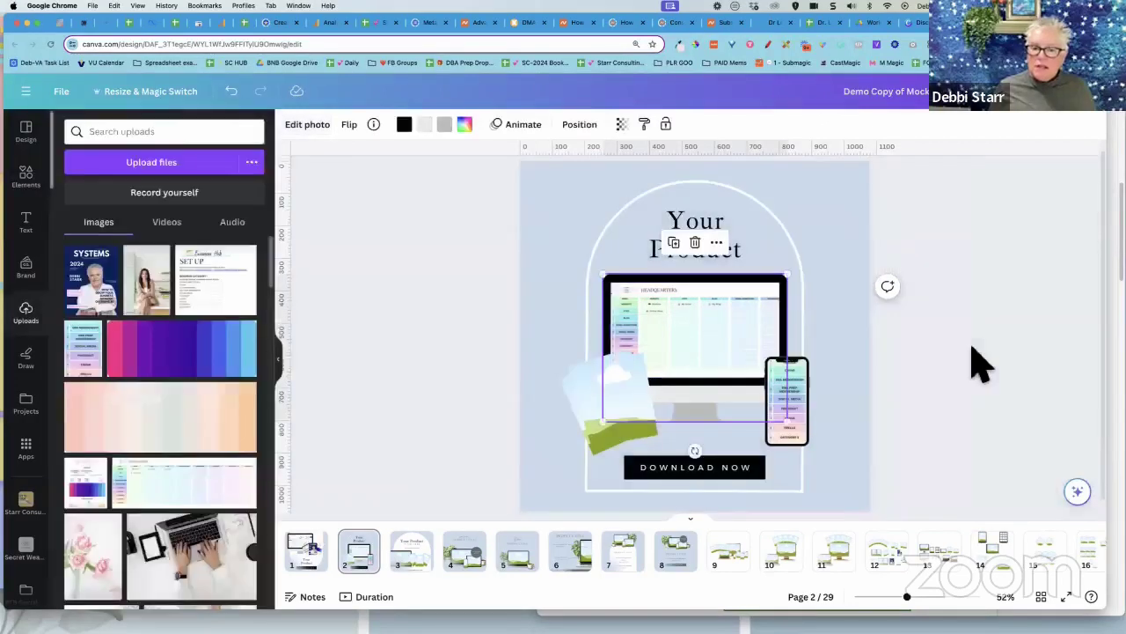
{"action": "left_click", "coordinate": [1008, 413]}
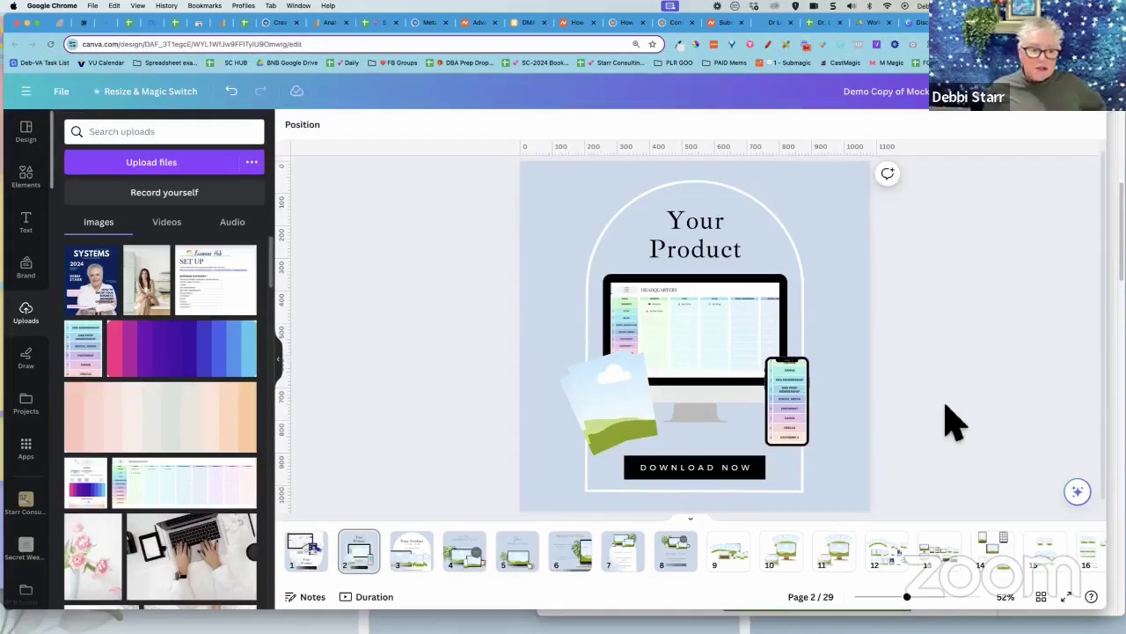
Fill the fanned cards with the gradient, Set Up and small spreadsheet images
{"action": "mouse_move", "coordinate": [93, 497]}
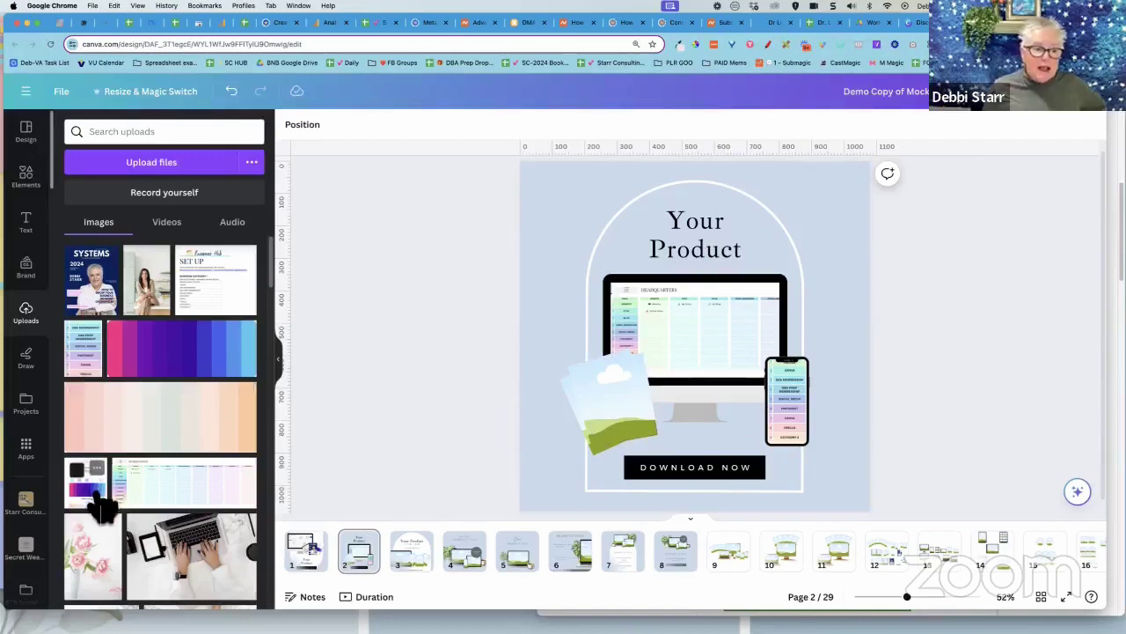
{"action": "left_click_drag", "start_coordinate": [93, 497], "coordinate": [603, 420]}
{"action": "mouse_move", "coordinate": [222, 297]}
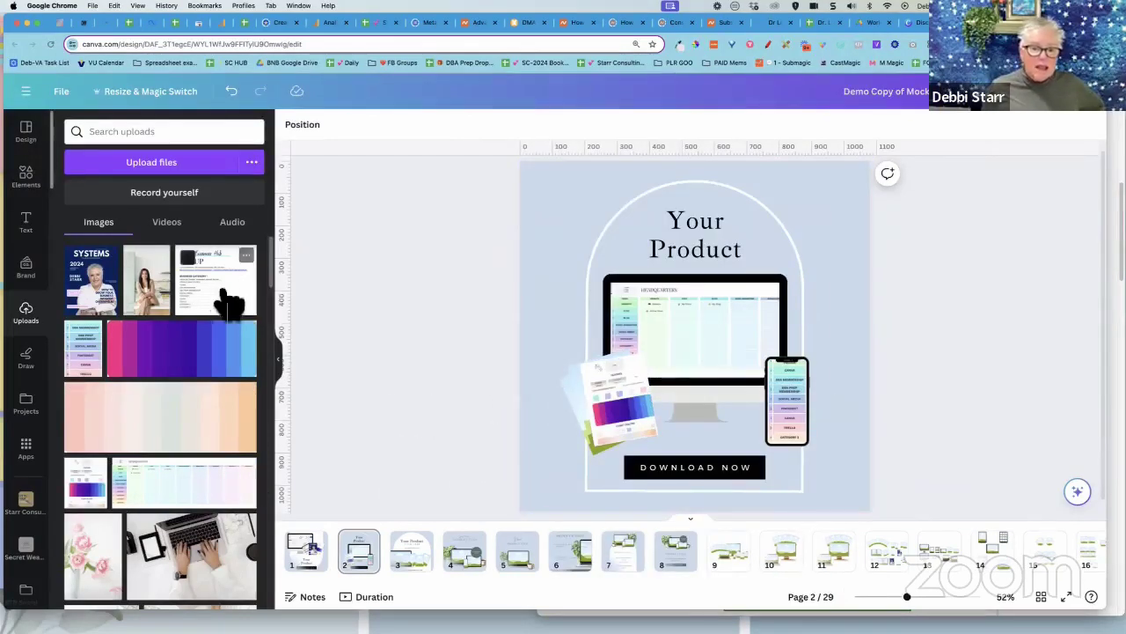
{"action": "left_click_drag", "start_coordinate": [229, 303], "coordinate": [594, 390]}
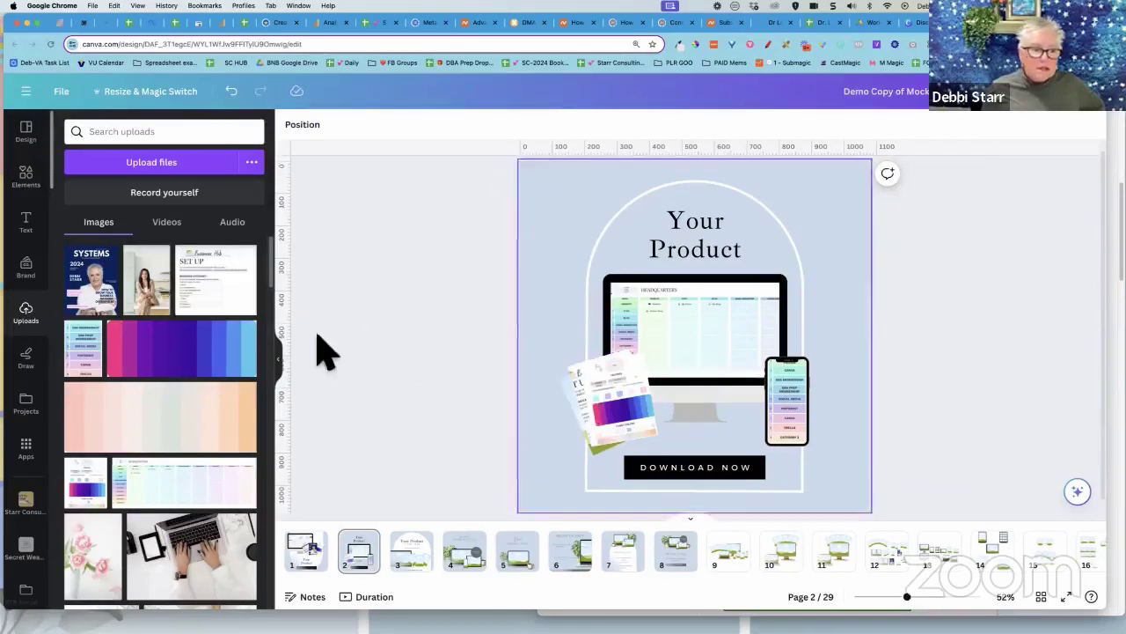
{"action": "left_click_drag", "start_coordinate": [83, 377], "coordinate": [585, 409]}
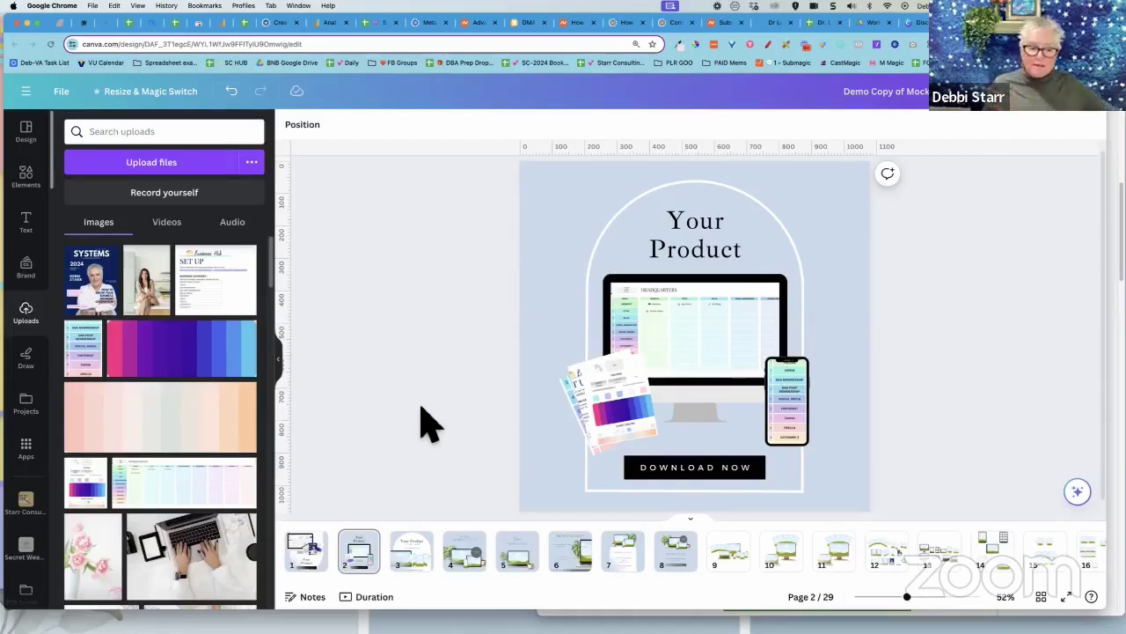
Browse pages 3 to 6 and back to page 2, then open page 9's multi-device mockup
{"action": "left_click", "coordinate": [432, 571]}
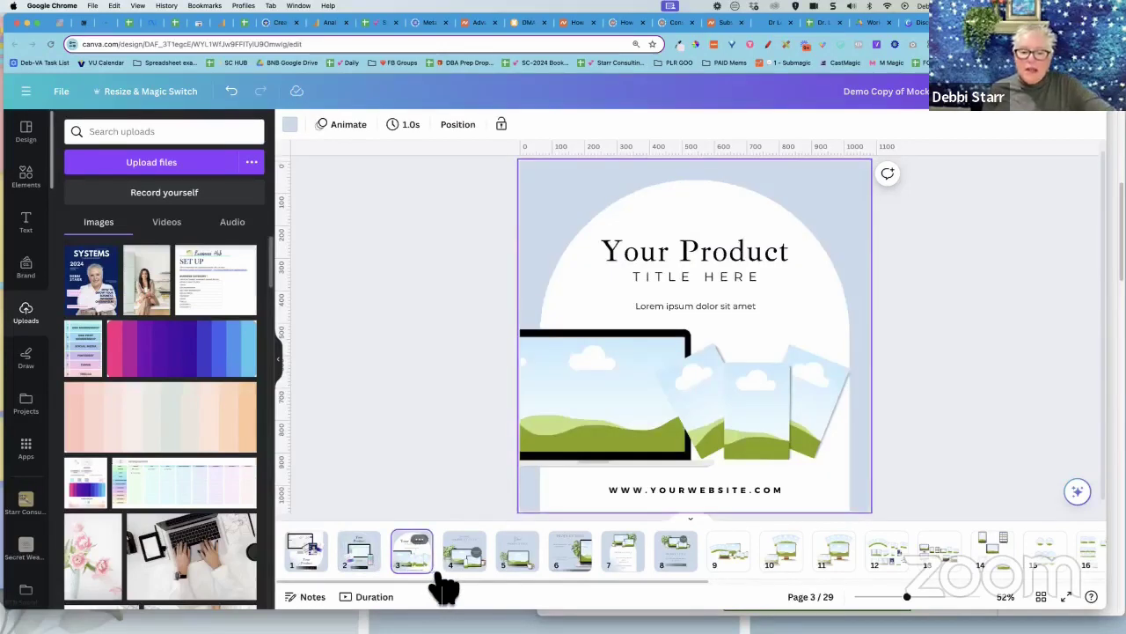
{"action": "left_click", "coordinate": [480, 584]}
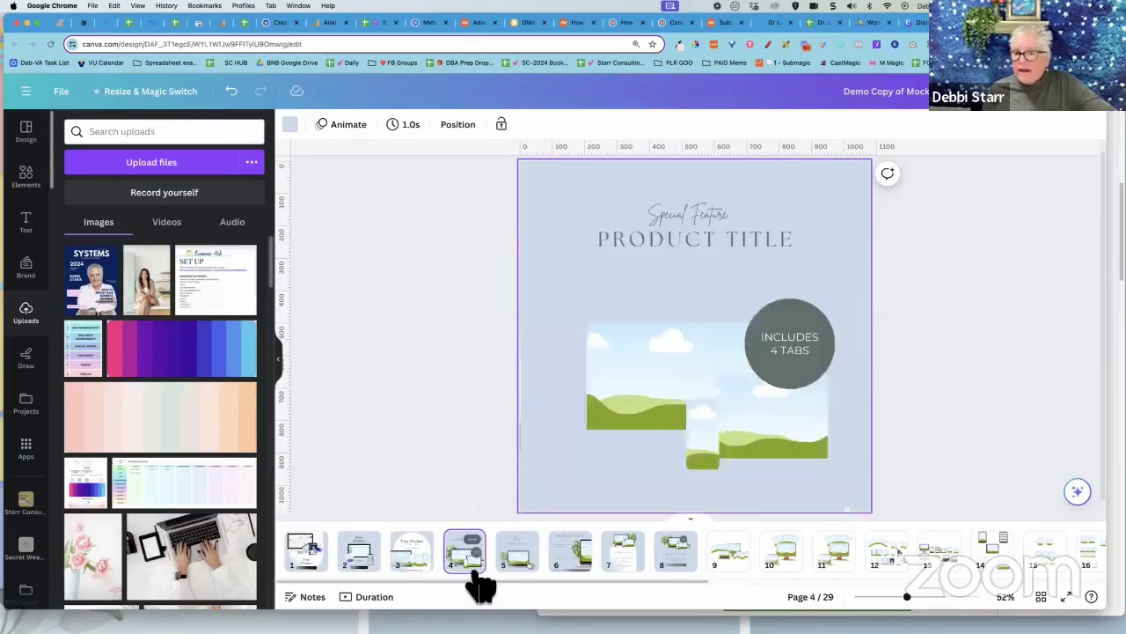
{"action": "left_click", "coordinate": [529, 585]}
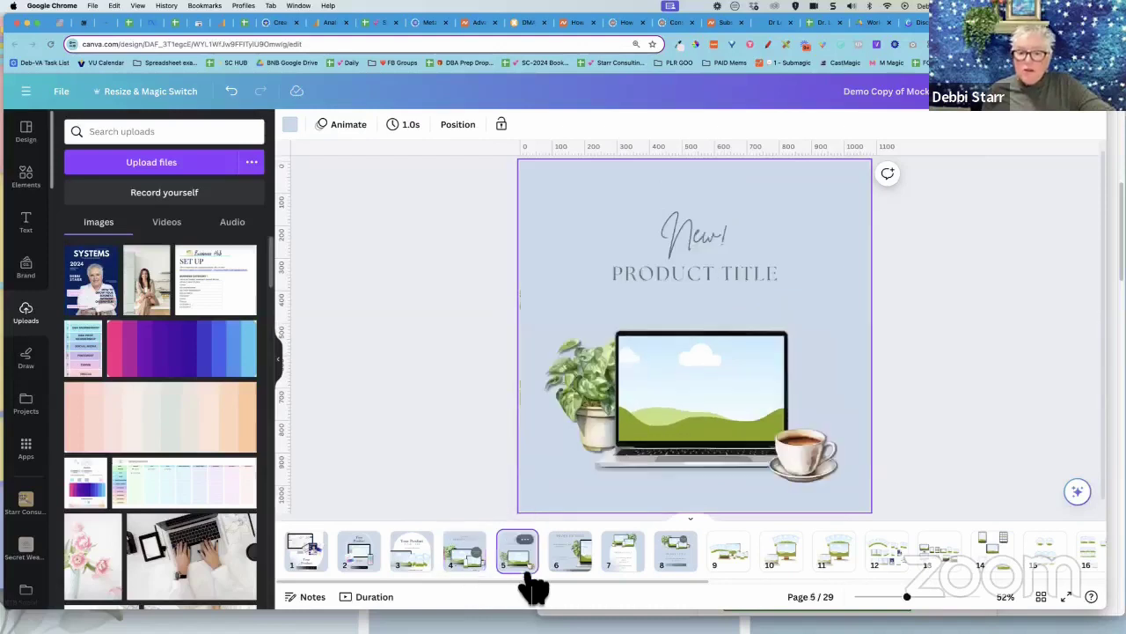
{"action": "left_click", "coordinate": [581, 583]}
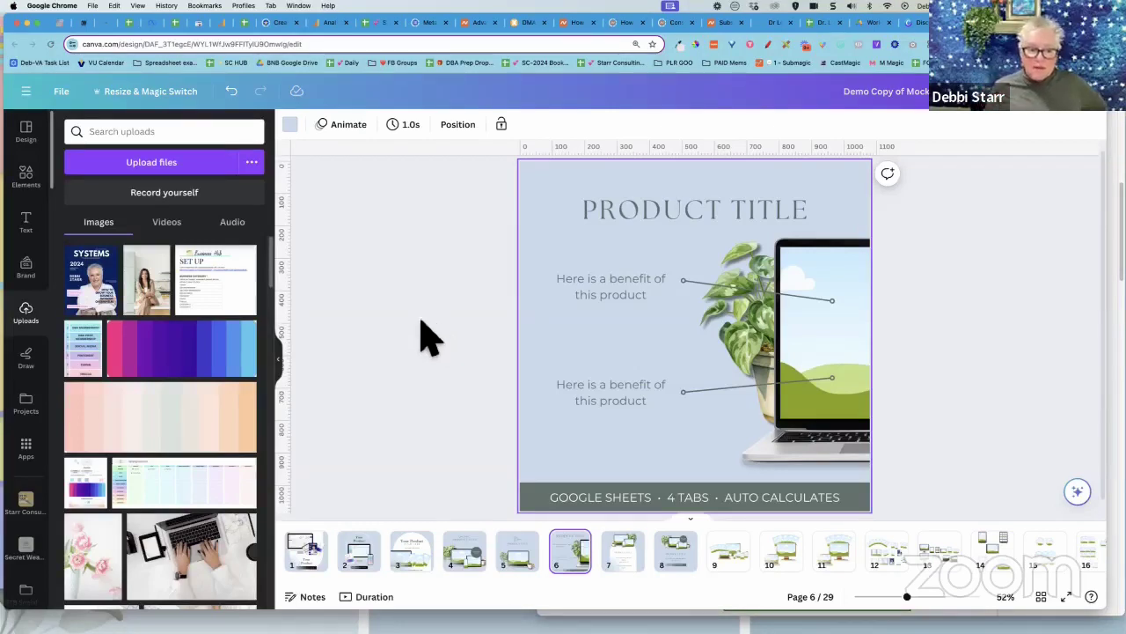
{"action": "left_click", "coordinate": [361, 563]}
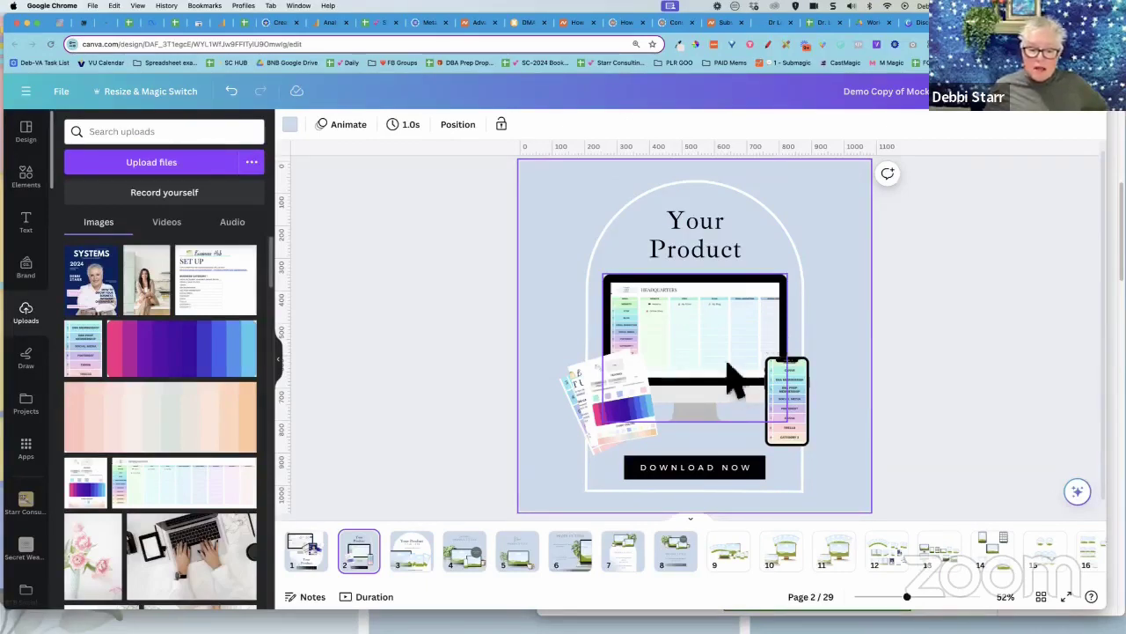
{"action": "left_click", "coordinate": [582, 568]}
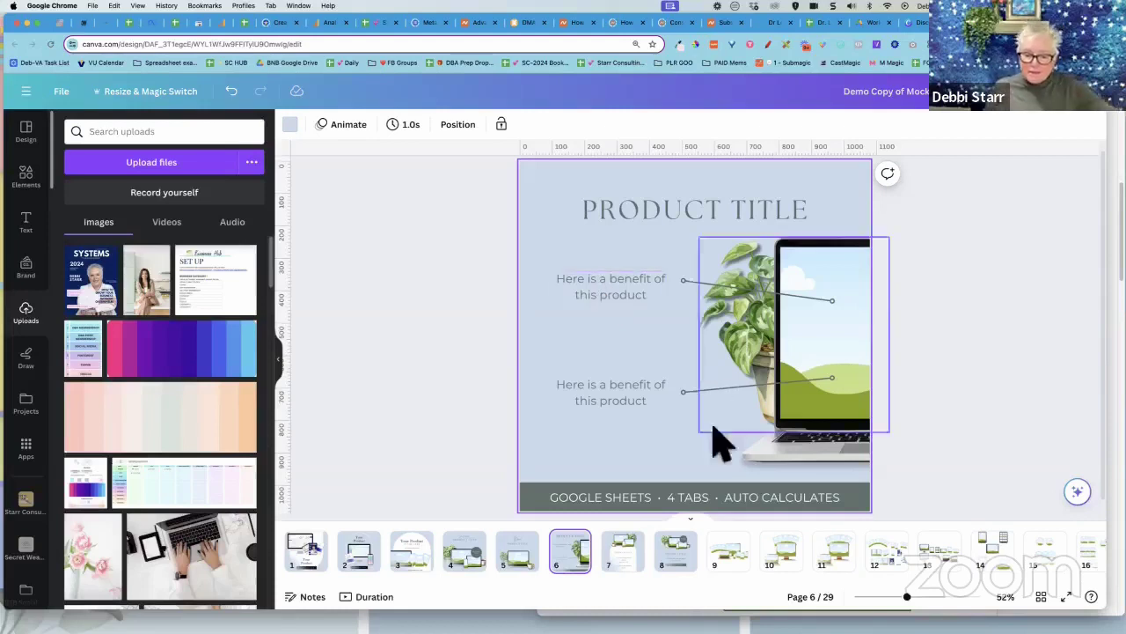
{"action": "left_click", "coordinate": [732, 556]}
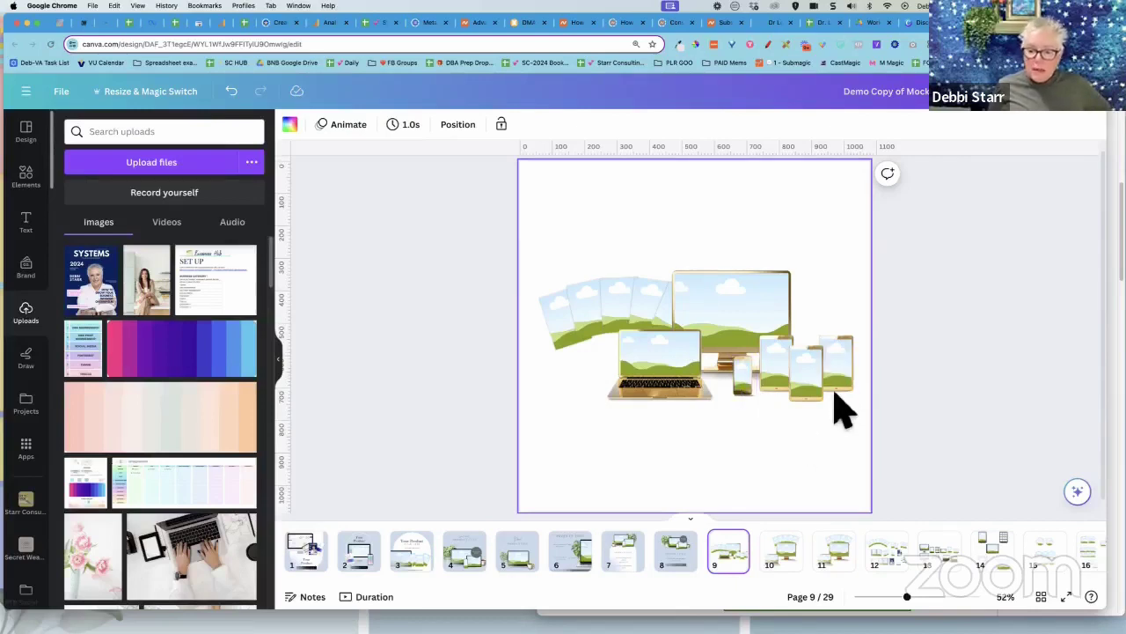
Open page 11 and scroll the uploads down to the report images
{"action": "left_click", "coordinate": [852, 570]}
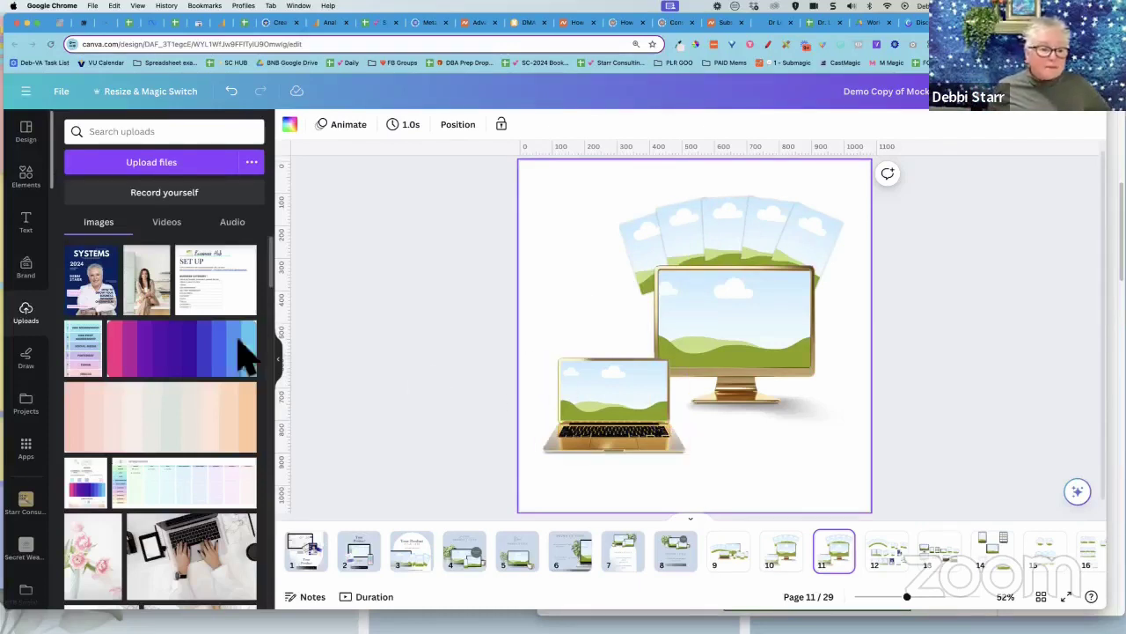
{"action": "scroll", "coordinate": [247, 352], "scroll_direction": "down", "scroll_amount": 10}
{"action": "scroll", "coordinate": [238, 398], "scroll_direction": "down", "scroll_amount": 10}
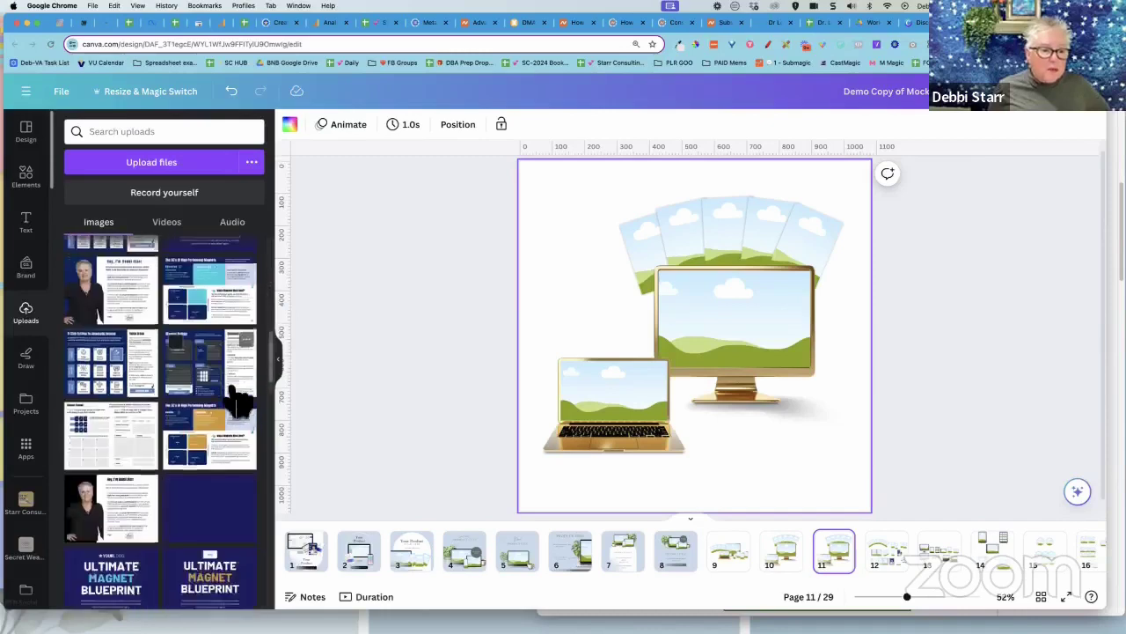
{"action": "scroll", "coordinate": [238, 398], "scroll_direction": "down", "scroll_amount": 10}
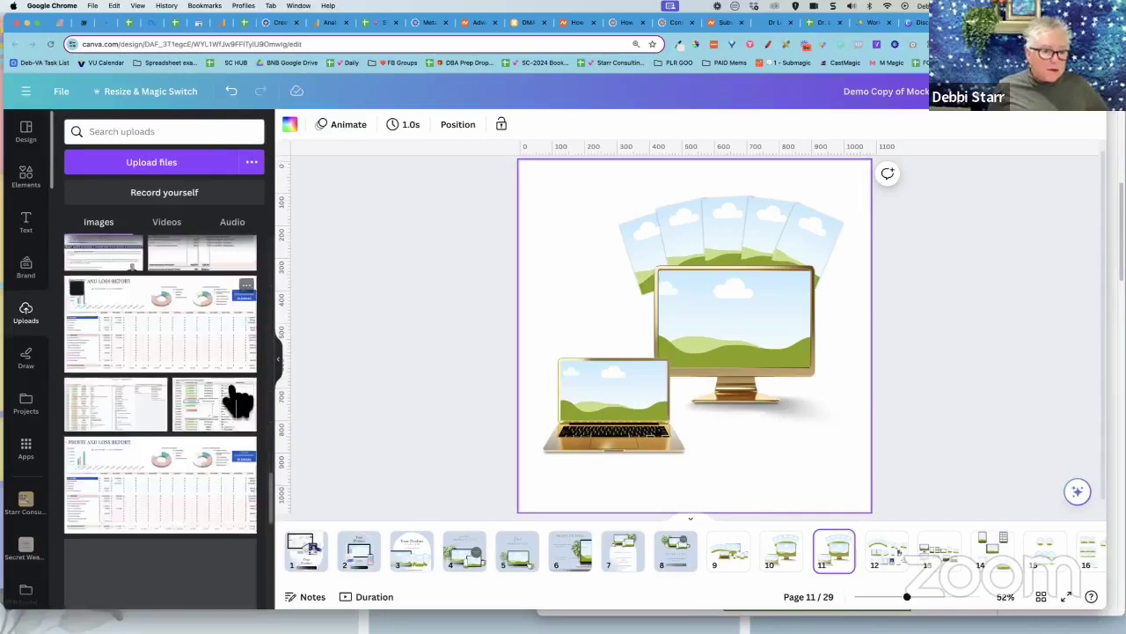
{"action": "scroll", "coordinate": [223, 396], "scroll_direction": "down", "scroll_amount": 2}
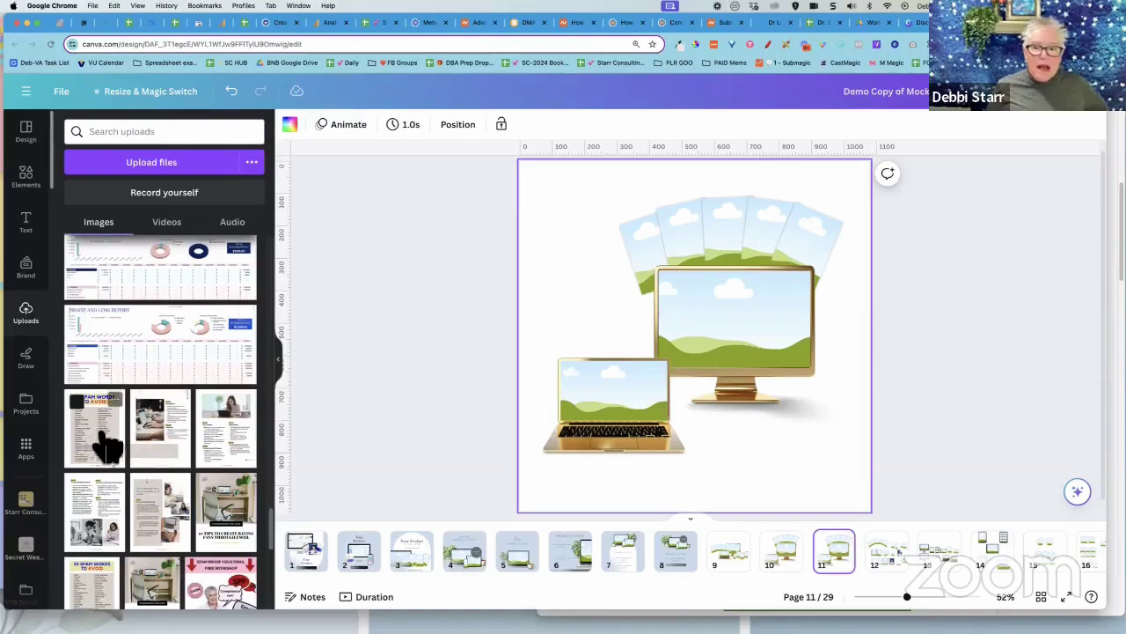
Fill the fanned cards with the spam-words, woman-at-desk and woman-with-document images
{"action": "left_click_drag", "start_coordinate": [91, 447], "coordinate": [837, 252]}
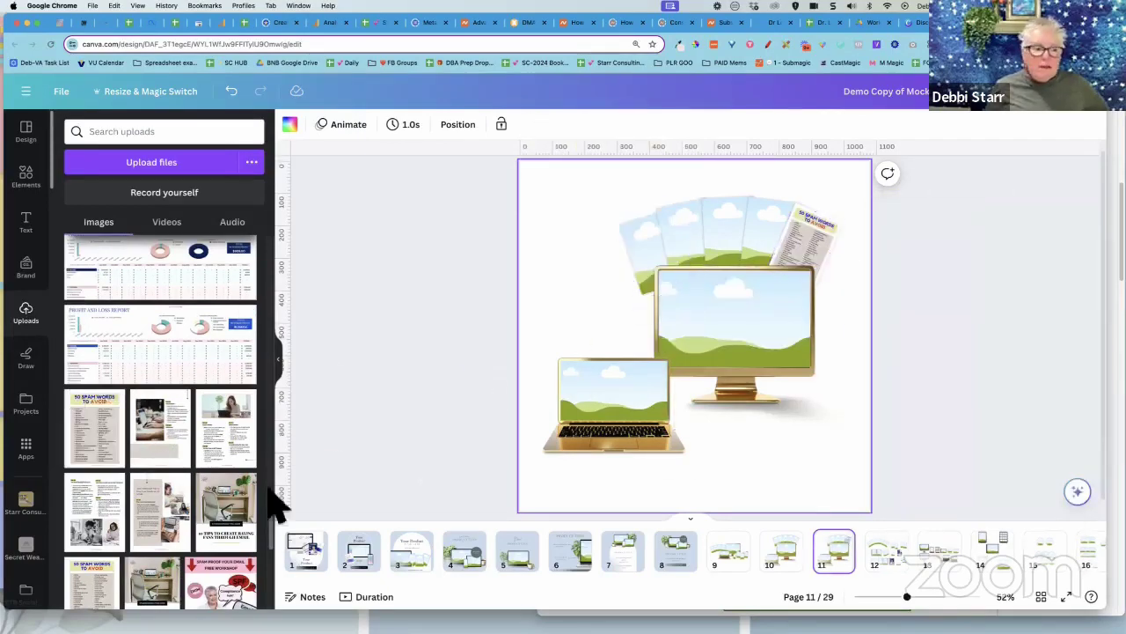
{"action": "left_click_drag", "start_coordinate": [238, 462], "coordinate": [778, 267]}
{"action": "left_click_drag", "start_coordinate": [162, 464], "coordinate": [735, 245]}
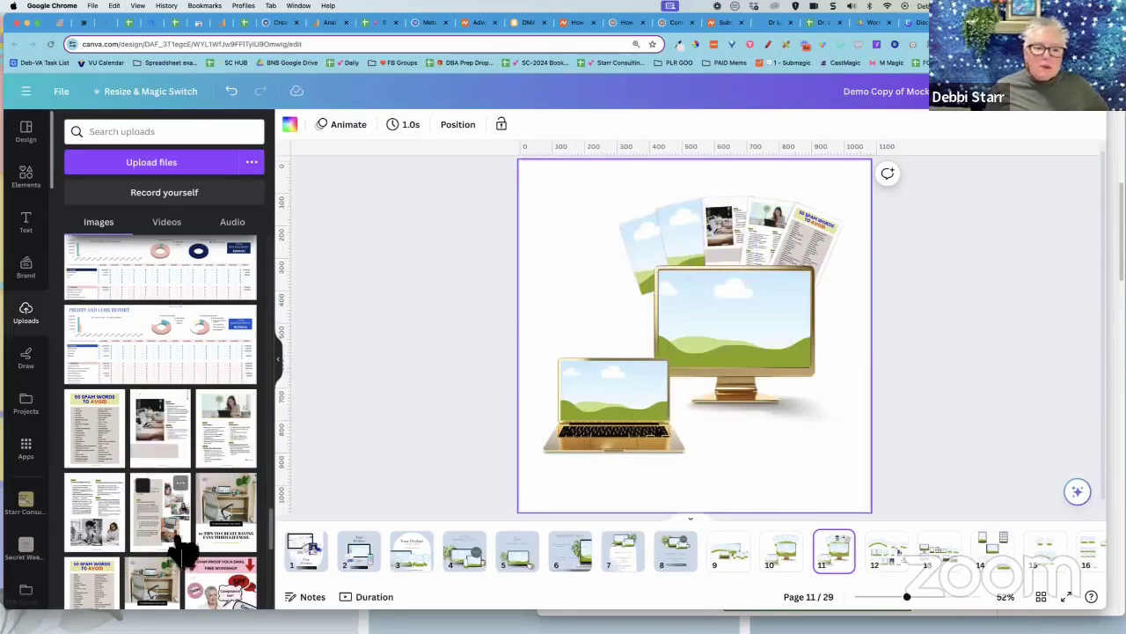
{"action": "left_click_drag", "start_coordinate": [179, 537], "coordinate": [840, 235]}
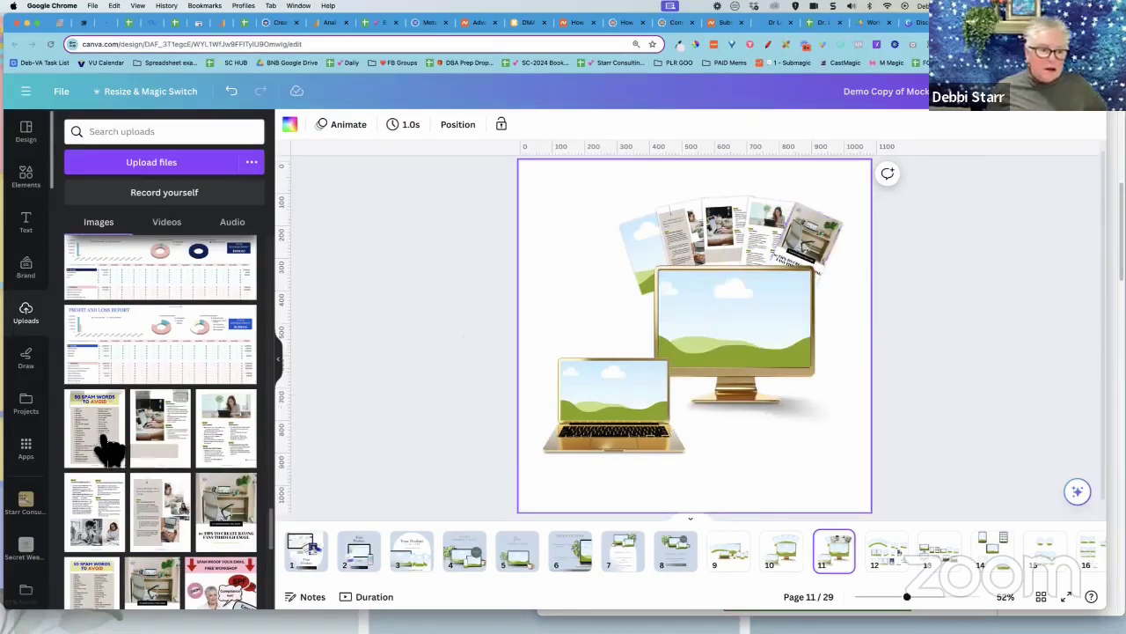
{"action": "left_click_drag", "start_coordinate": [106, 448], "coordinate": [644, 251]}
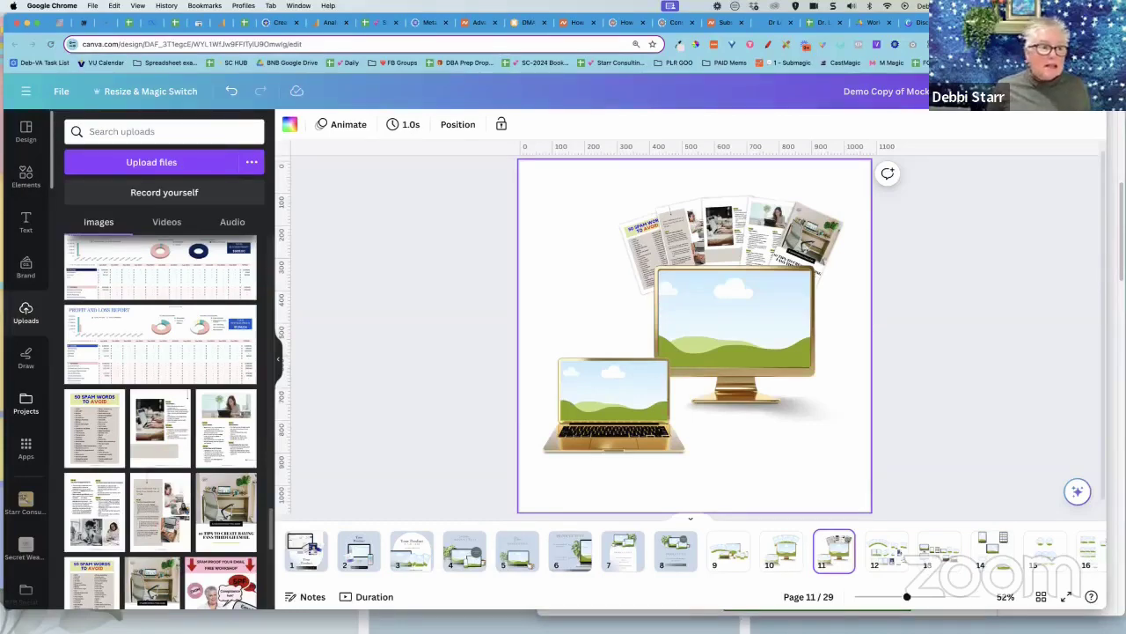
{"action": "left_click", "coordinate": [26, 130]}
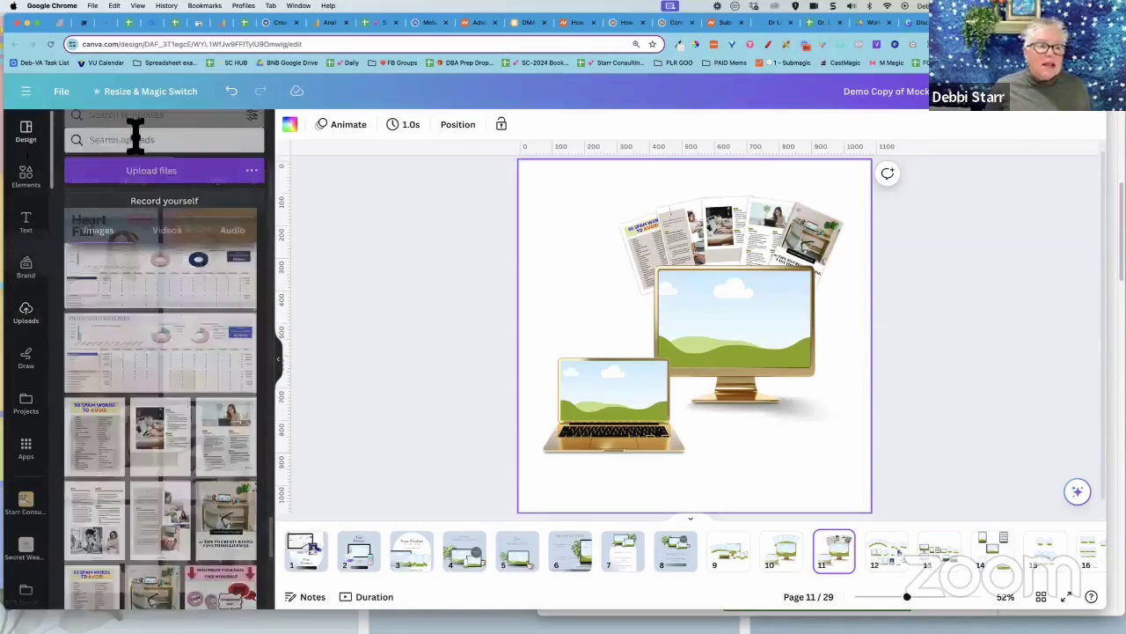
On page 12, put the woman image on the book's right page and 50 SPAM WORDS on the left
{"action": "left_click", "coordinate": [889, 563]}
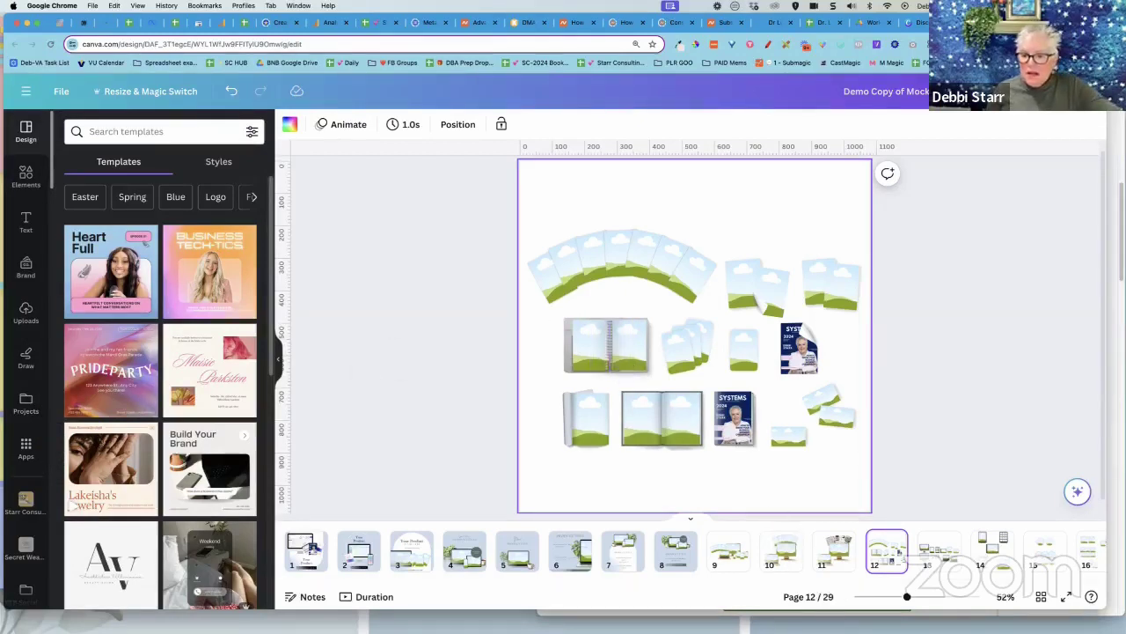
{"action": "scroll", "coordinate": [761, 579], "scroll_direction": "up", "scroll_amount": 5}
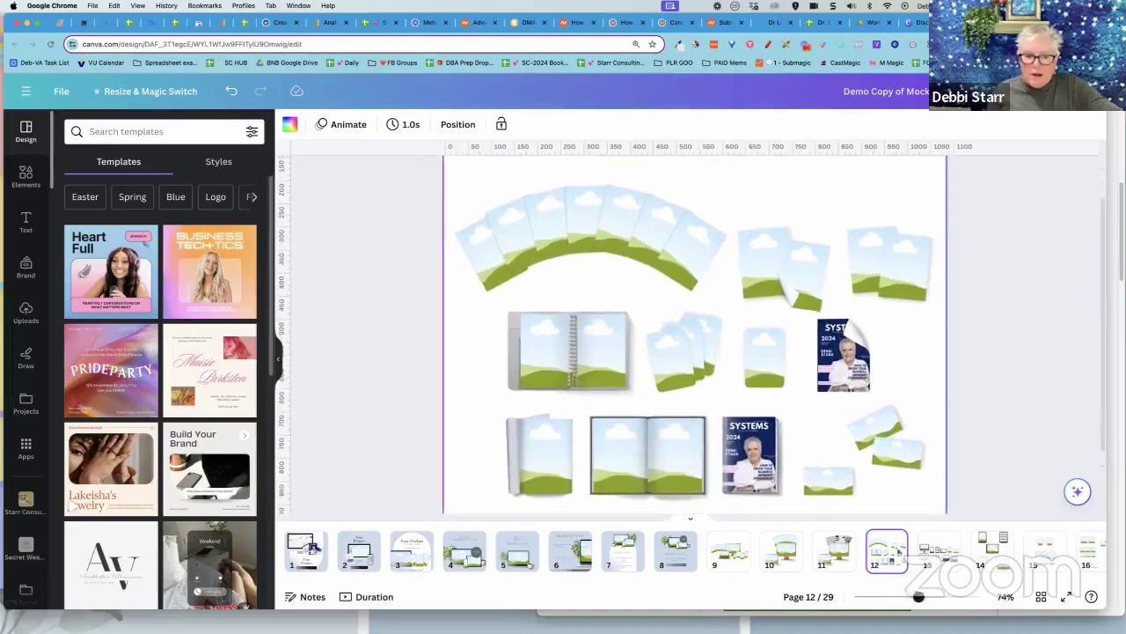
{"action": "left_click", "coordinate": [43, 326]}
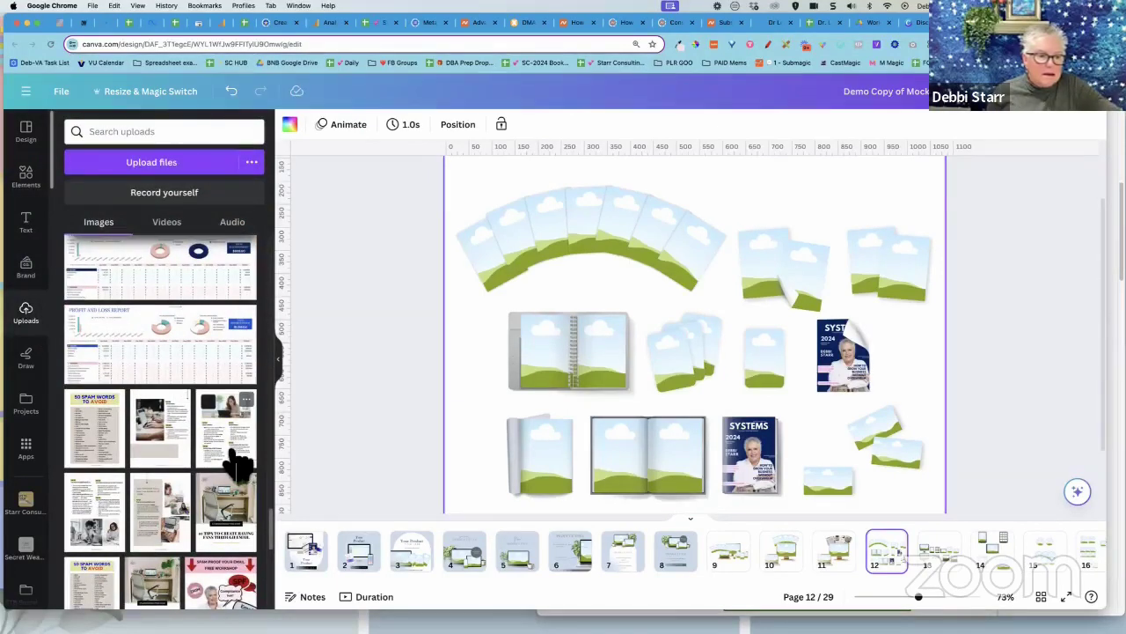
{"action": "left_click_drag", "start_coordinate": [234, 456], "coordinate": [616, 390]}
{"action": "left_click_drag", "start_coordinate": [230, 440], "coordinate": [626, 398]}
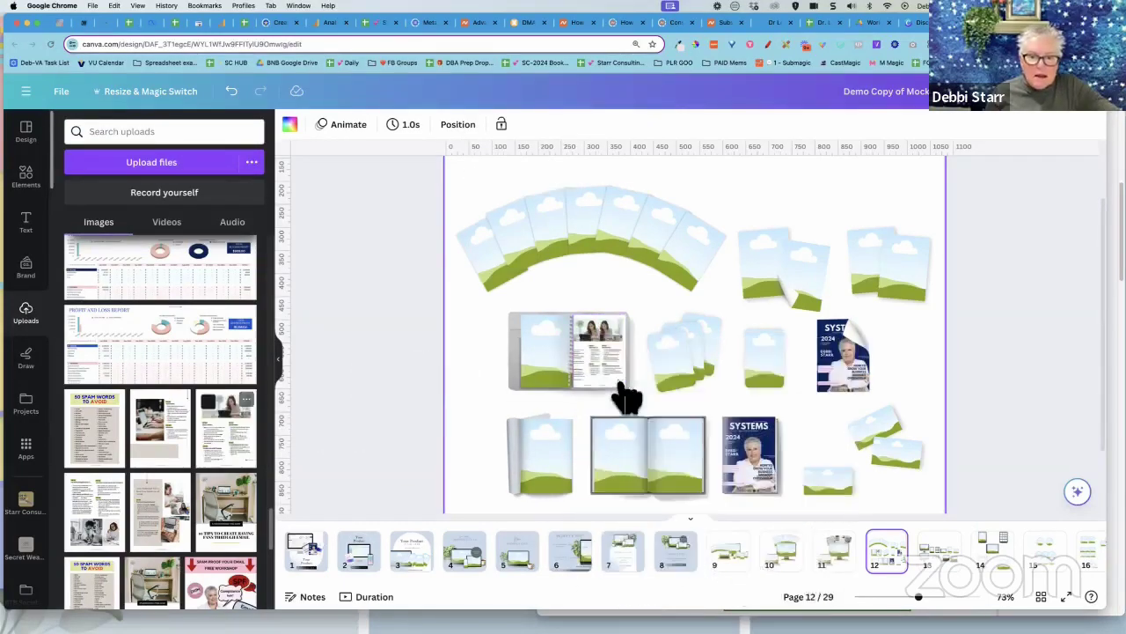
{"action": "left_click_drag", "start_coordinate": [93, 448], "coordinate": [547, 361]}
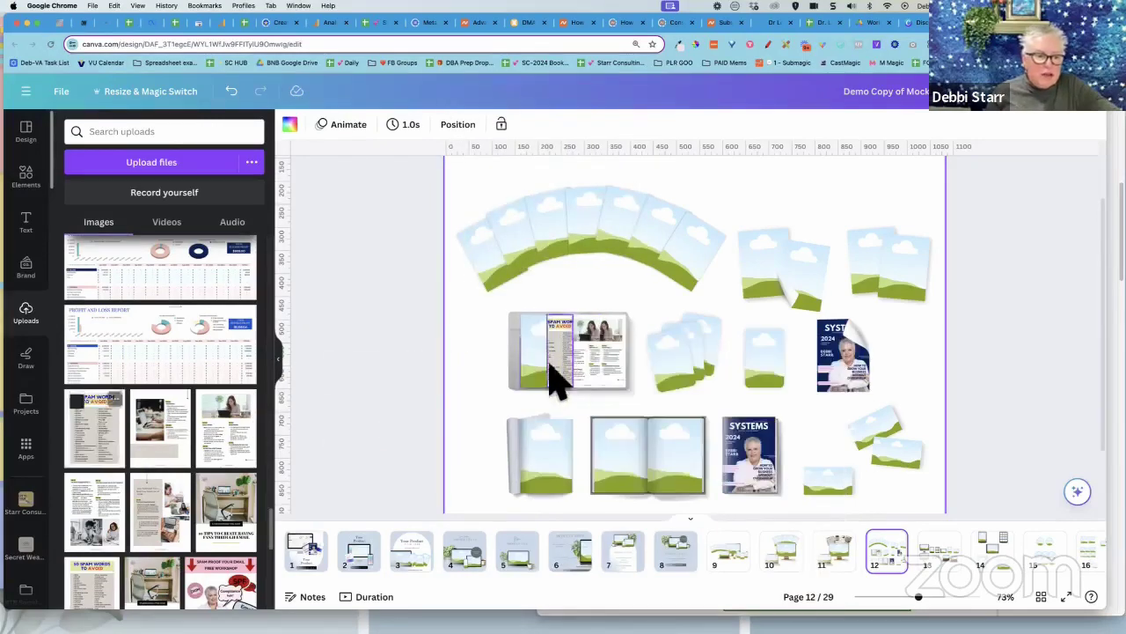
{"action": "left_click_drag", "start_coordinate": [112, 443], "coordinate": [537, 376]}
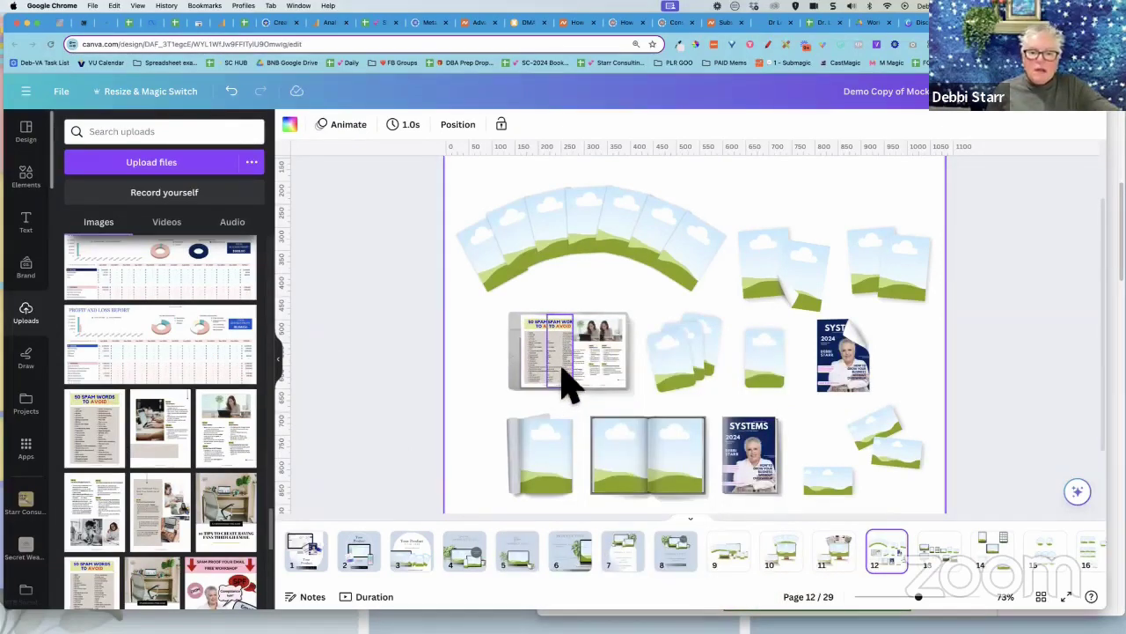
{"action": "left_click", "coordinate": [568, 383]}
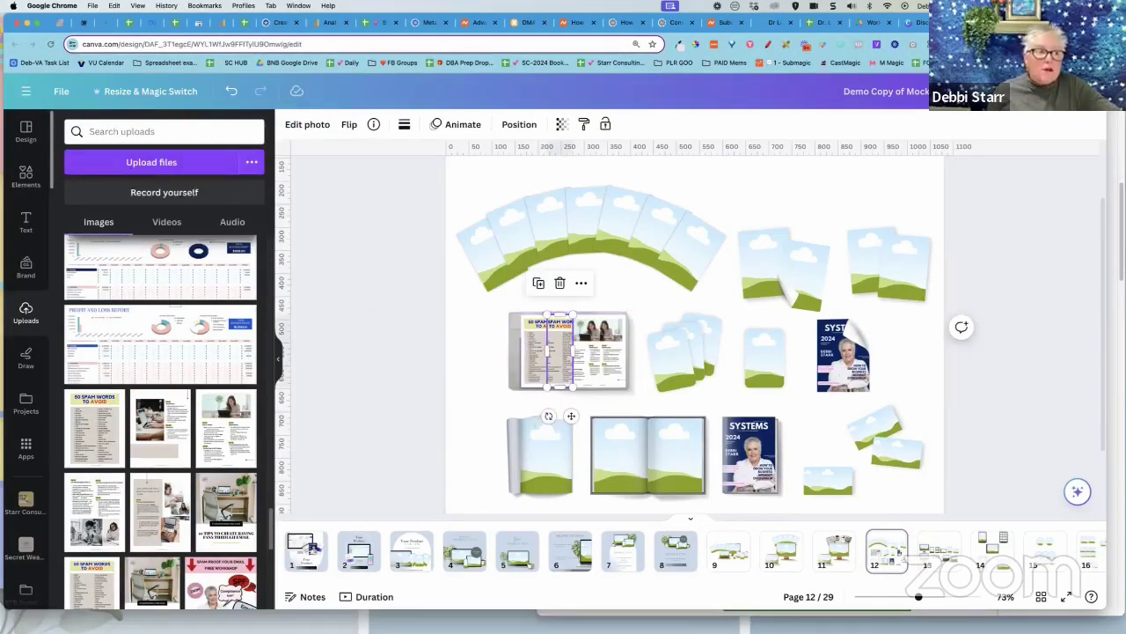
{"action": "left_click", "coordinate": [27, 178]}
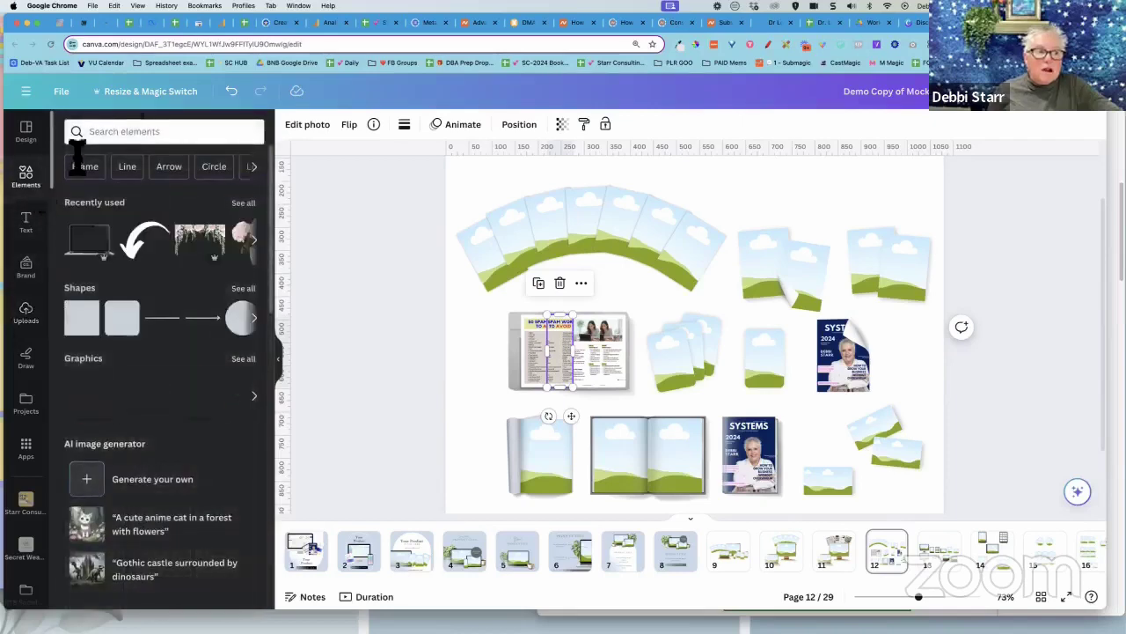
Search elements for '3 ring binder mockup' and scroll through the Graphics results
{"action": "left_click", "coordinate": [140, 131]}
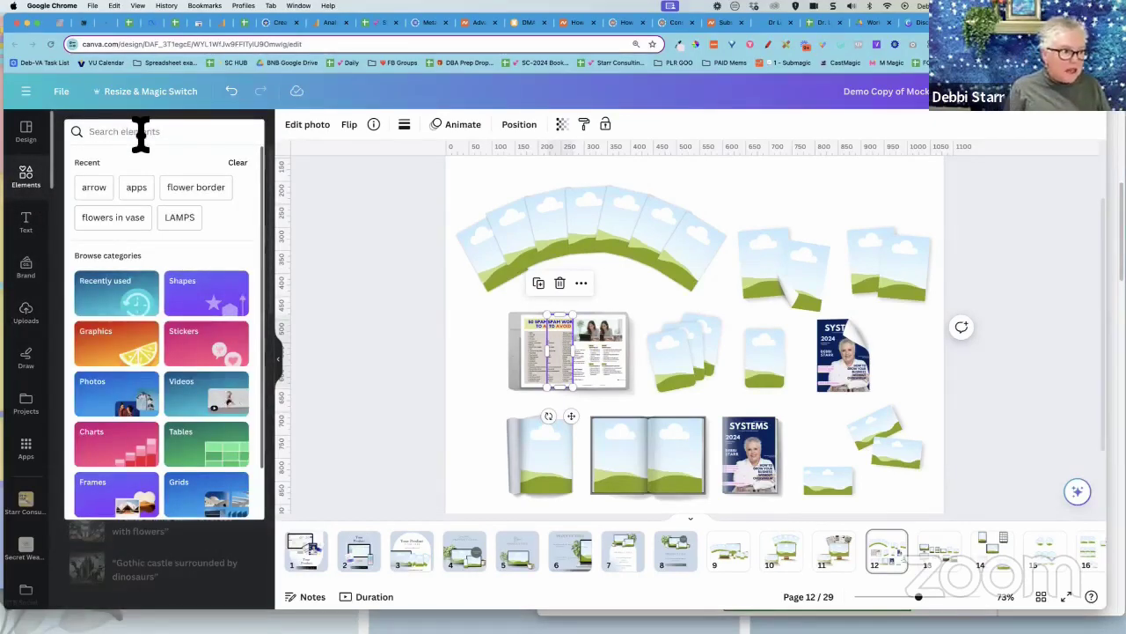
{"action": "type", "text": "3 ring"}
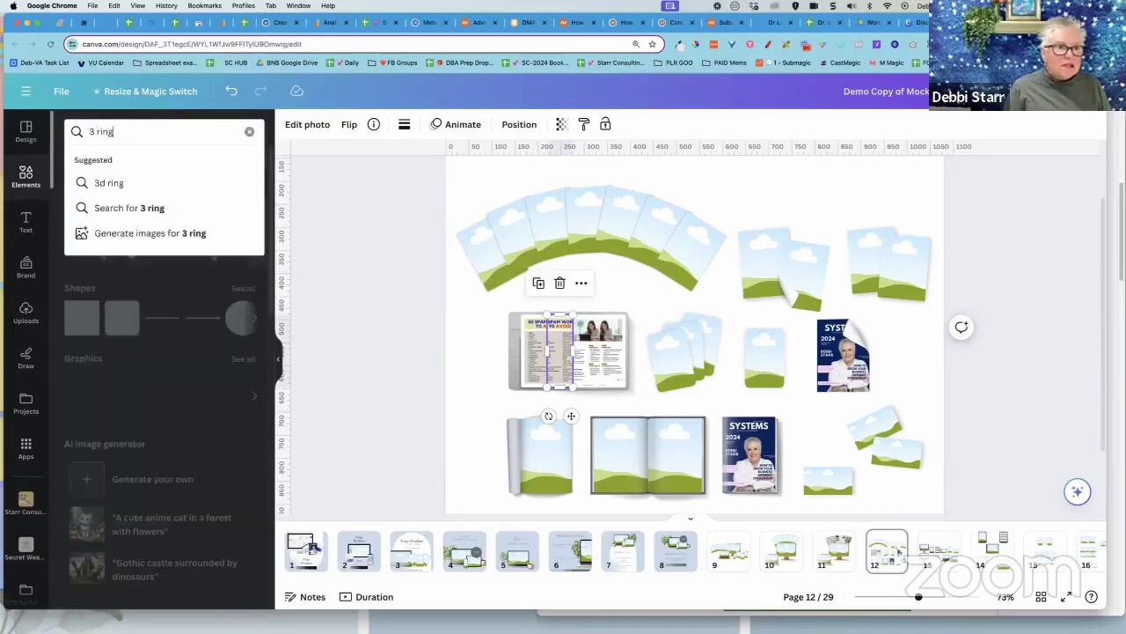
{"action": "type", "text": " binder m"}
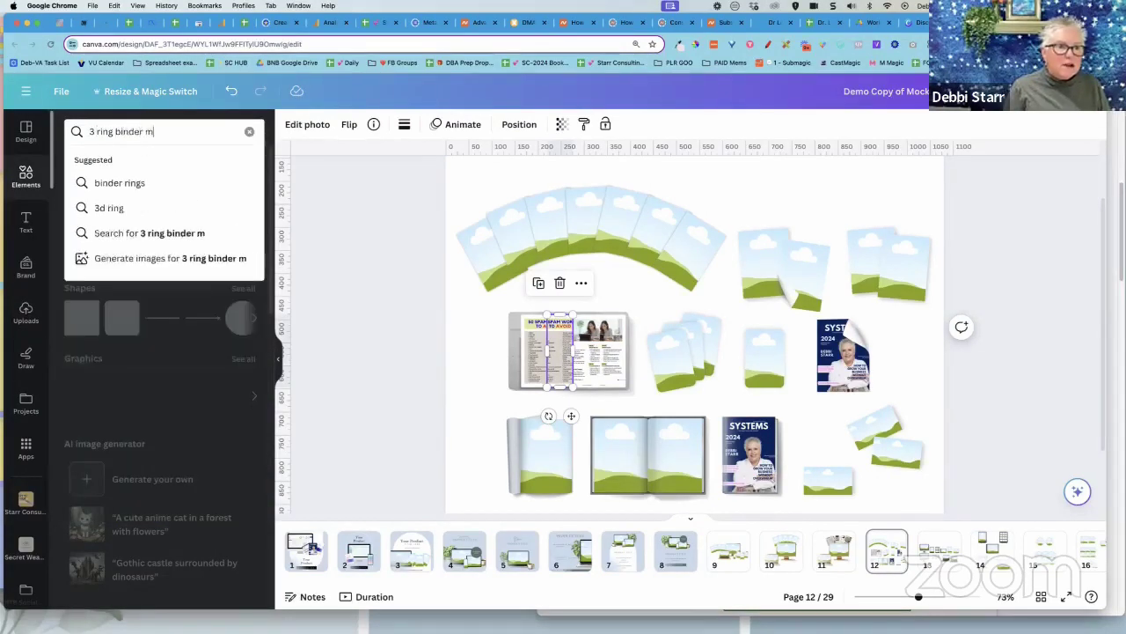
{"action": "type", "text": "ockup"}
{"action": "key", "text": "Return"}
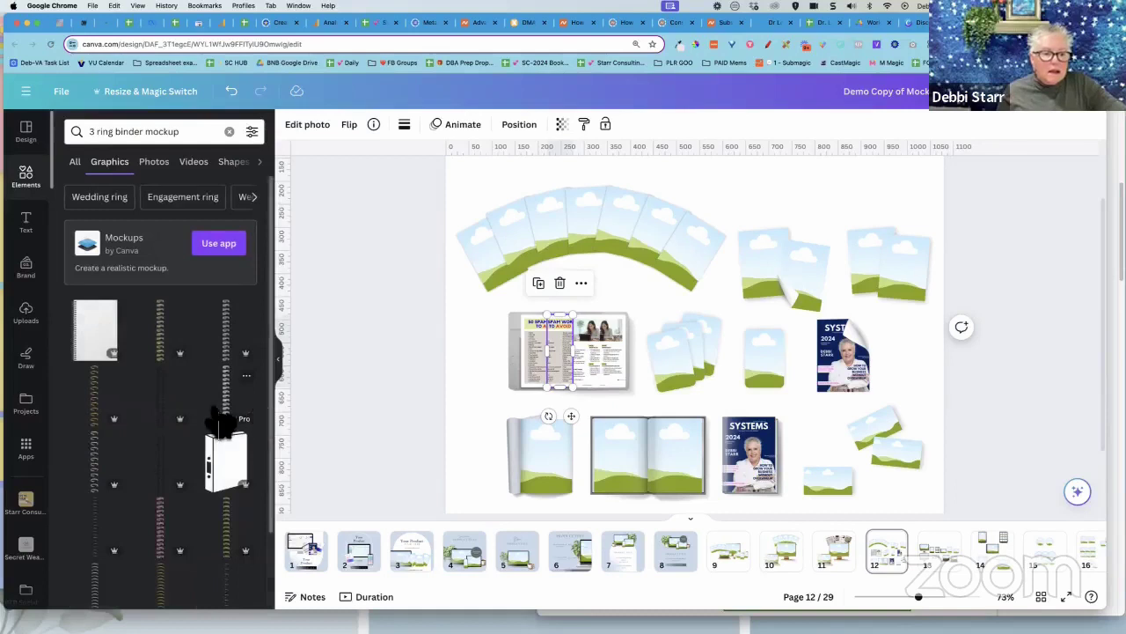
{"action": "scroll", "coordinate": [220, 425], "scroll_direction": "down", "scroll_amount": 3}
{"action": "scroll", "coordinate": [220, 425], "scroll_direction": "down", "scroll_amount": 2}
{"action": "scroll", "coordinate": [220, 423], "scroll_direction": "down", "scroll_amount": 4}
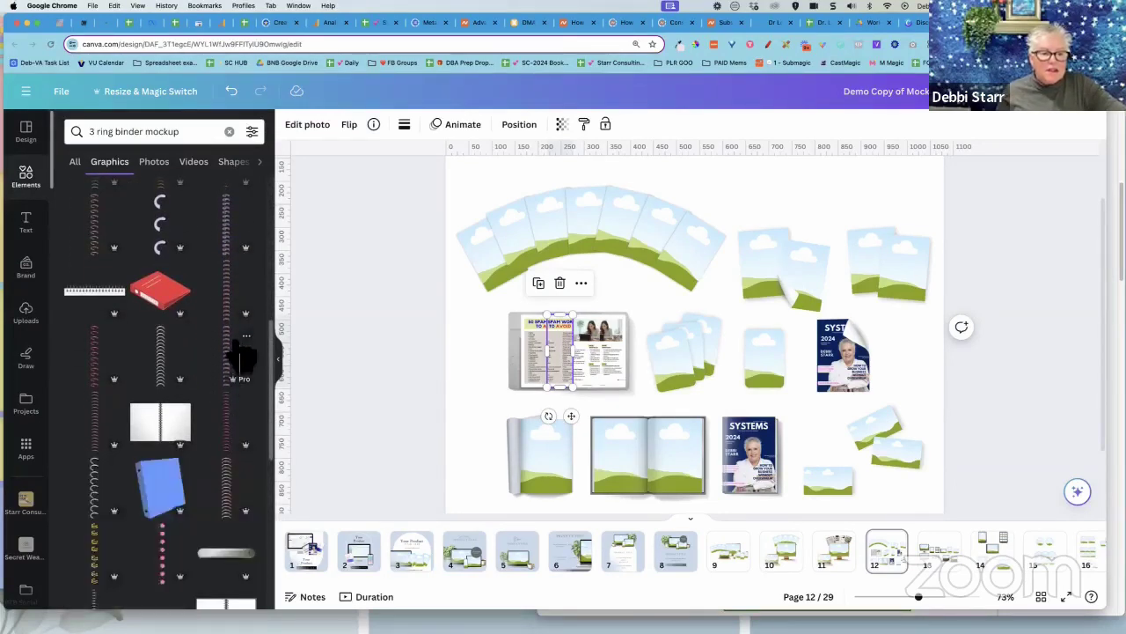
{"action": "scroll", "coordinate": [247, 378], "scroll_direction": "down", "scroll_amount": 6}
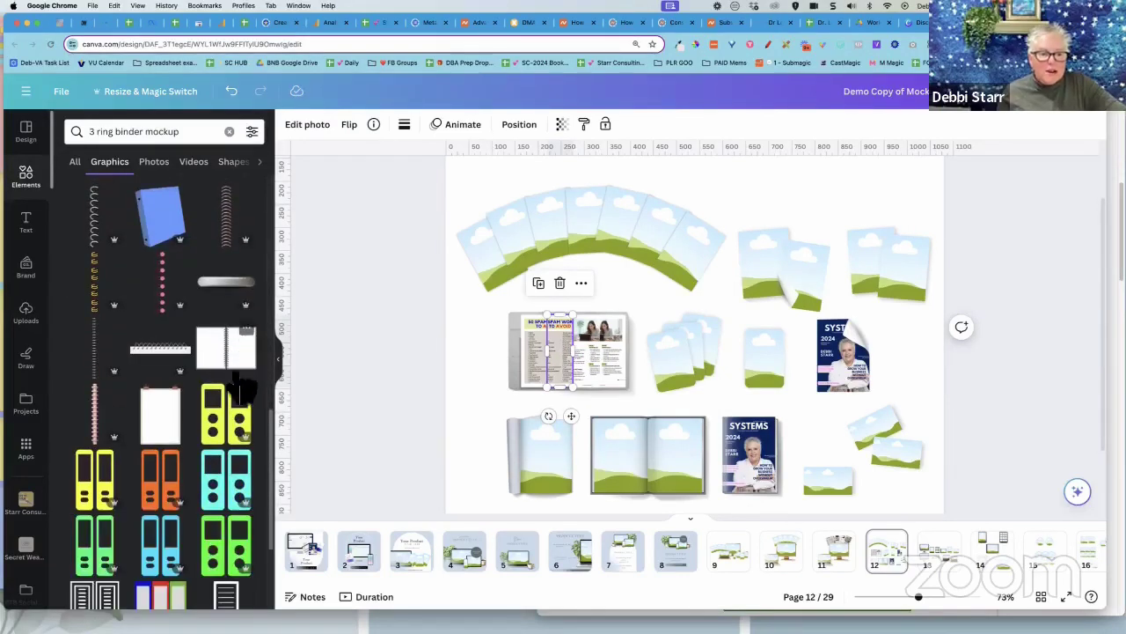
{"action": "scroll", "coordinate": [185, 396], "scroll_direction": "down", "scroll_amount": 5}
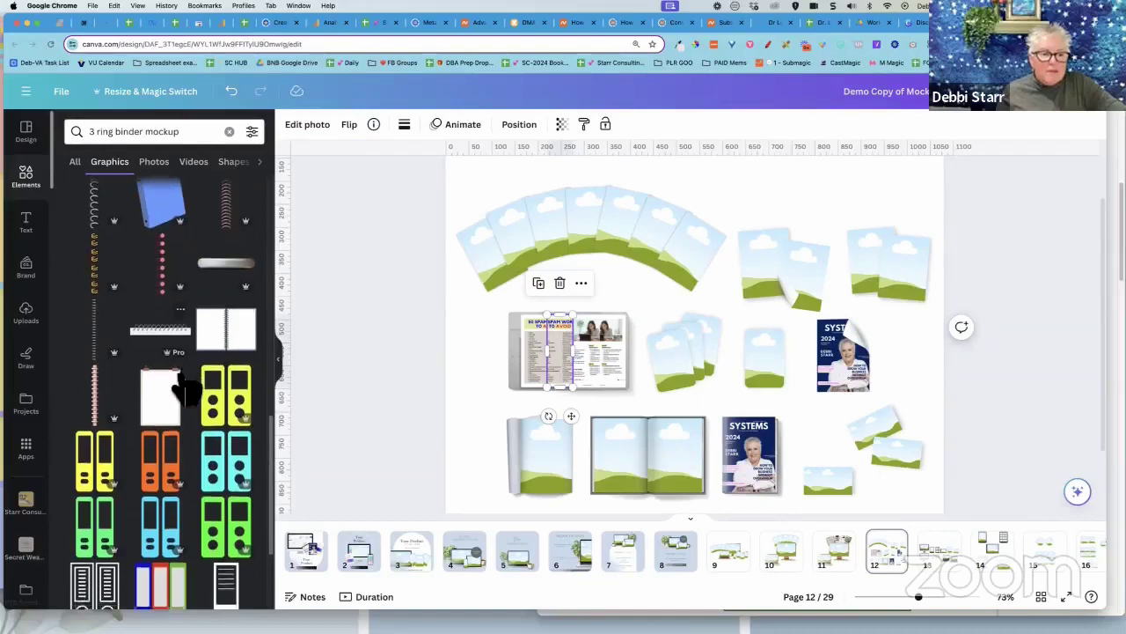
{"action": "scroll", "coordinate": [185, 383], "scroll_direction": "down", "scroll_amount": 3}
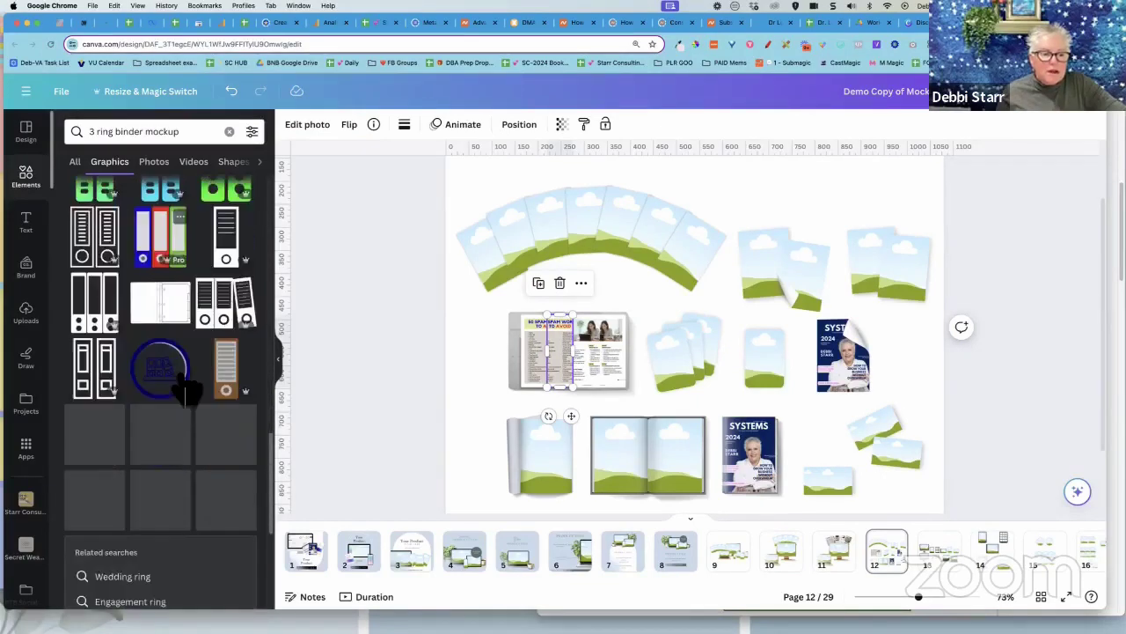
{"action": "scroll", "coordinate": [185, 379], "scroll_direction": "down", "scroll_amount": 8}
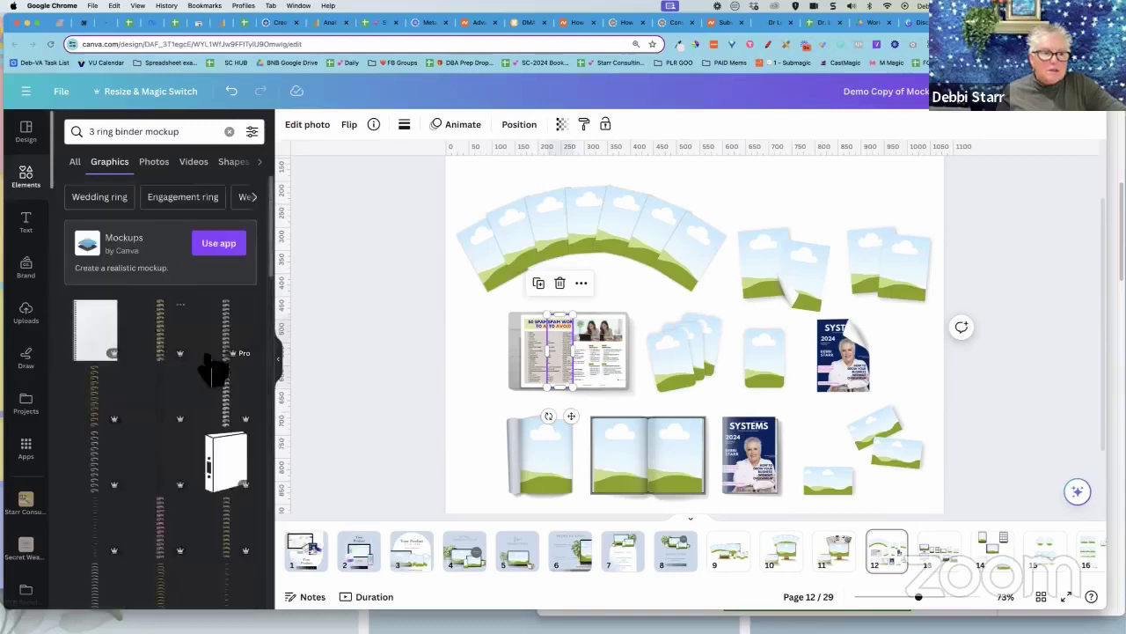
{"action": "left_click", "coordinate": [104, 350]}
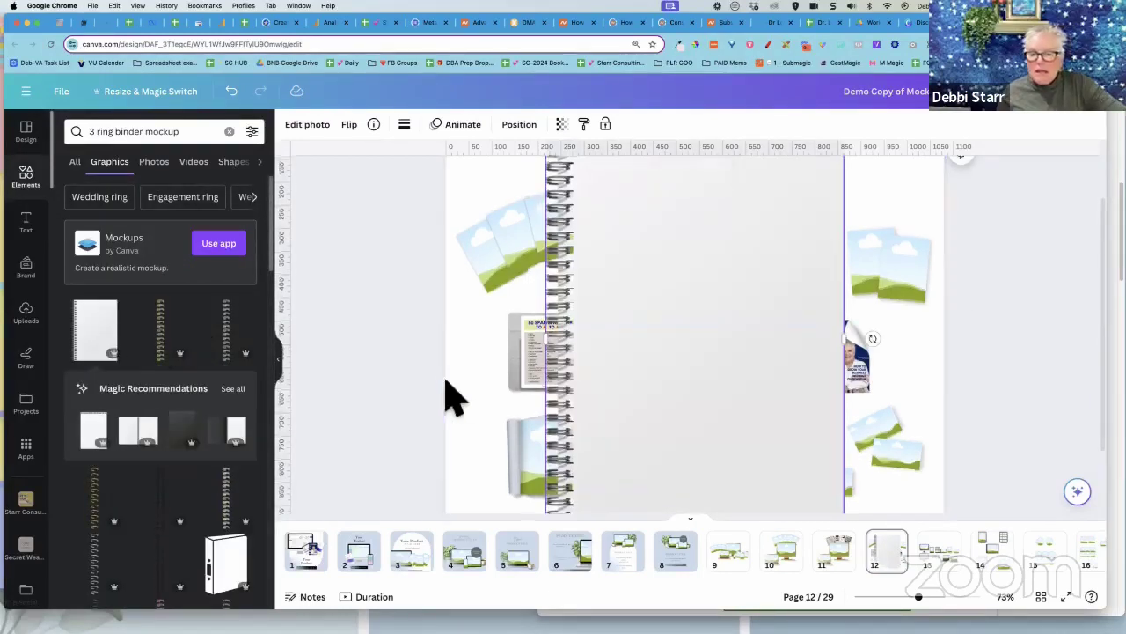
{"action": "scroll", "coordinate": [436, 400], "scroll_direction": "up", "scroll_amount": 2}
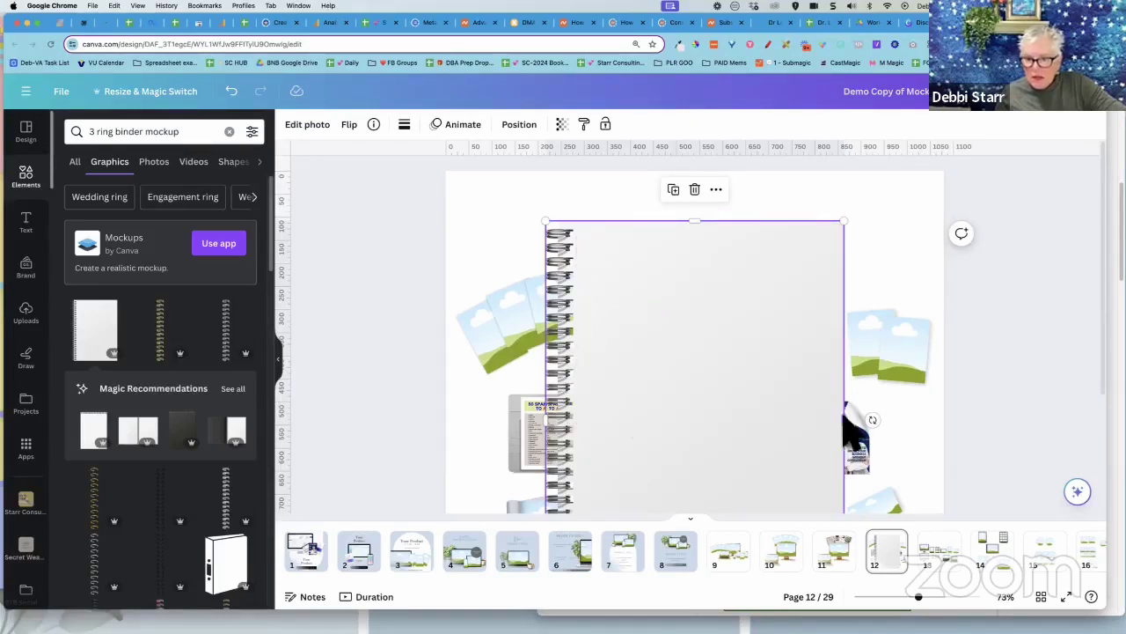
{"action": "key", "text": "Delete"}
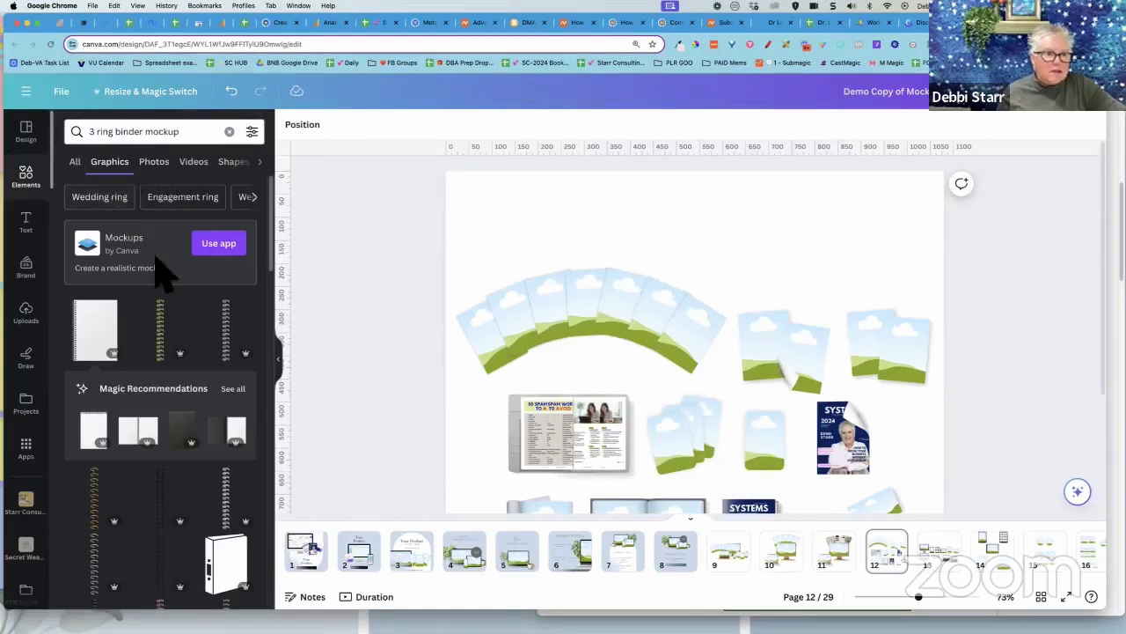
{"action": "scroll", "coordinate": [187, 387], "scroll_direction": "down", "scroll_amount": 3}
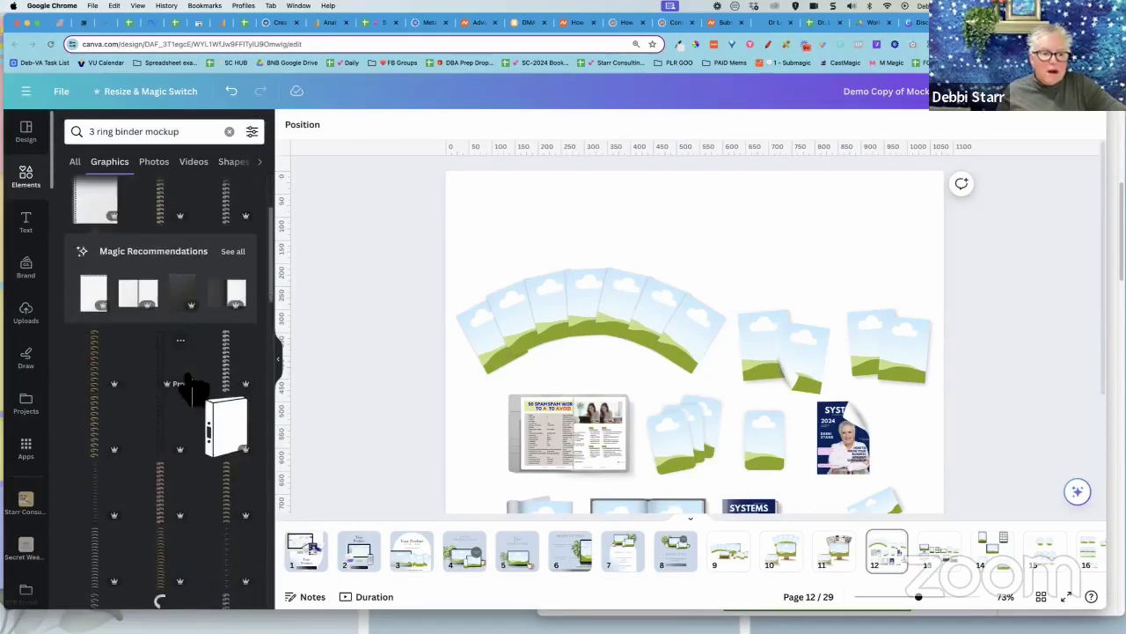
{"action": "left_click", "coordinate": [234, 255]}
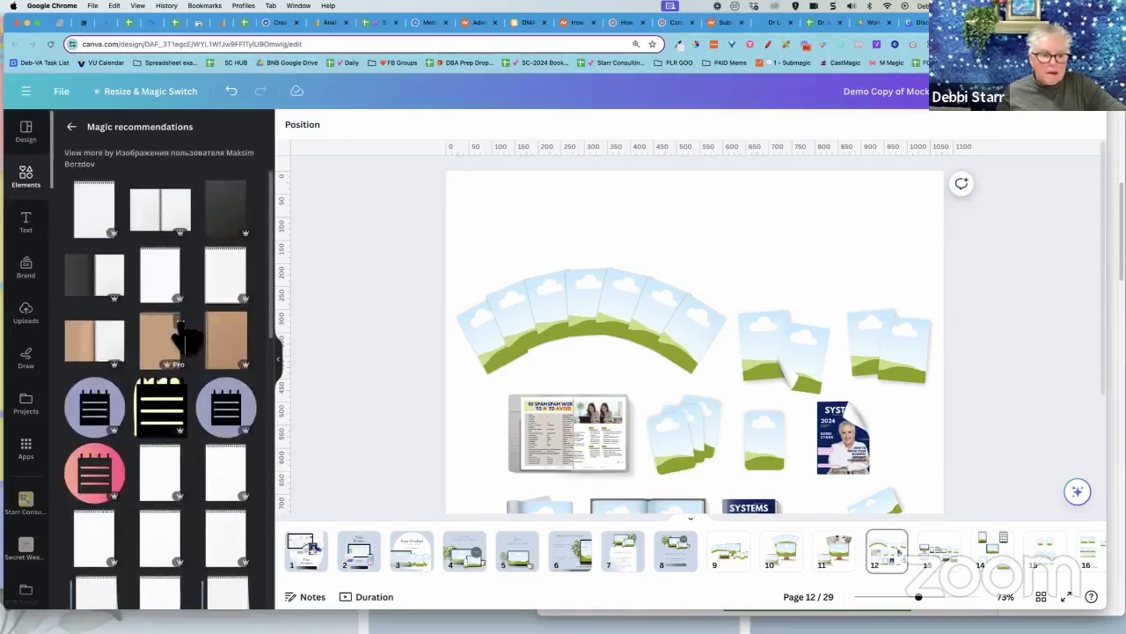
{"action": "scroll", "coordinate": [181, 330], "scroll_direction": "down", "scroll_amount": 4}
{"action": "scroll", "coordinate": [186, 339], "scroll_direction": "down", "scroll_amount": 2}
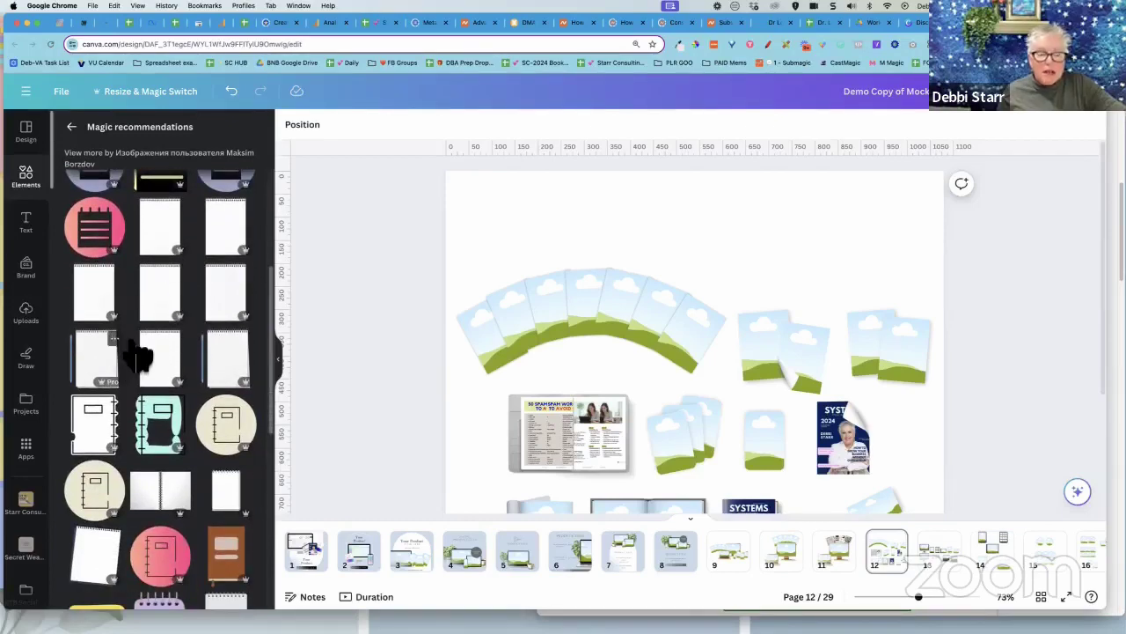
{"action": "scroll", "coordinate": [138, 356], "scroll_direction": "down", "scroll_amount": 3}
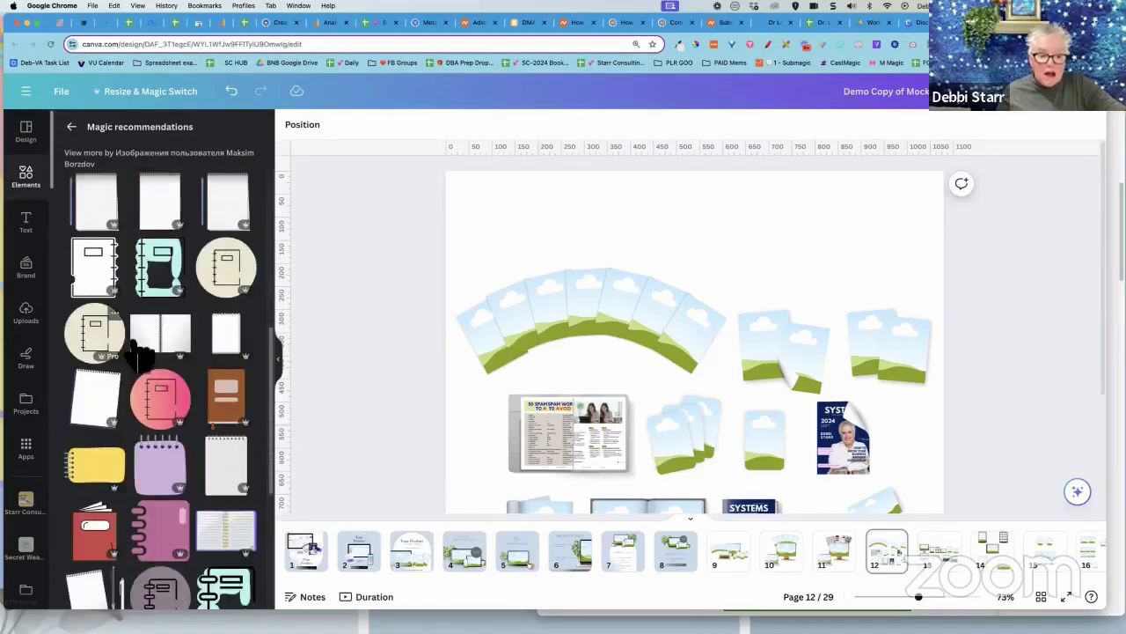
{"action": "scroll", "coordinate": [141, 356], "scroll_direction": "down", "scroll_amount": 5}
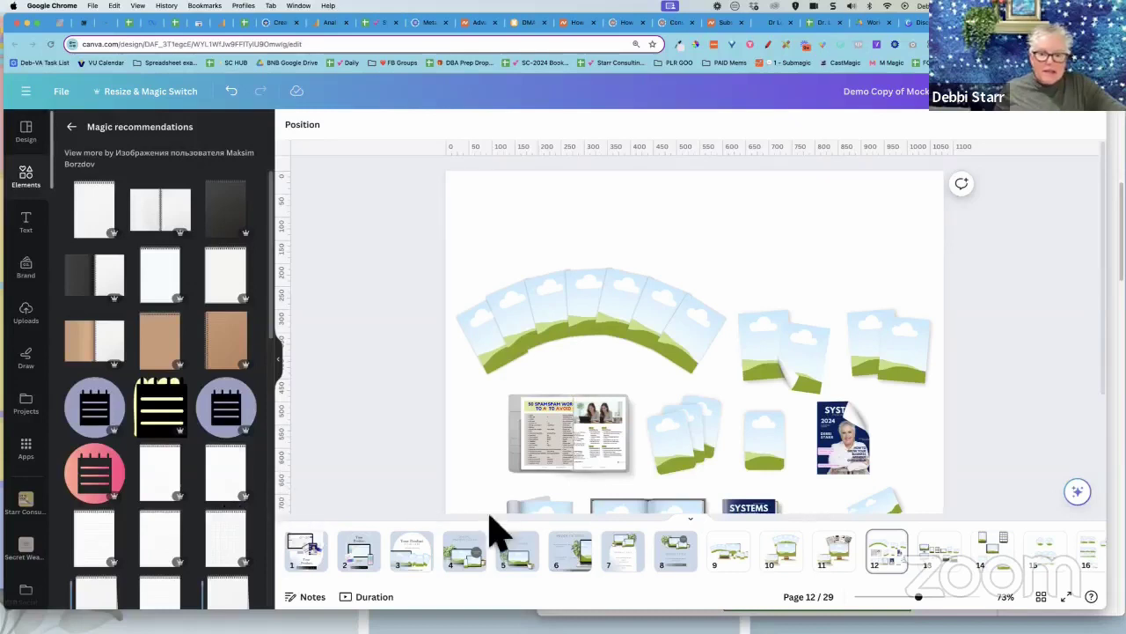
Show page 13's device mockups at 86% zoom and return to the binder search results
{"action": "left_click", "coordinate": [954, 570]}
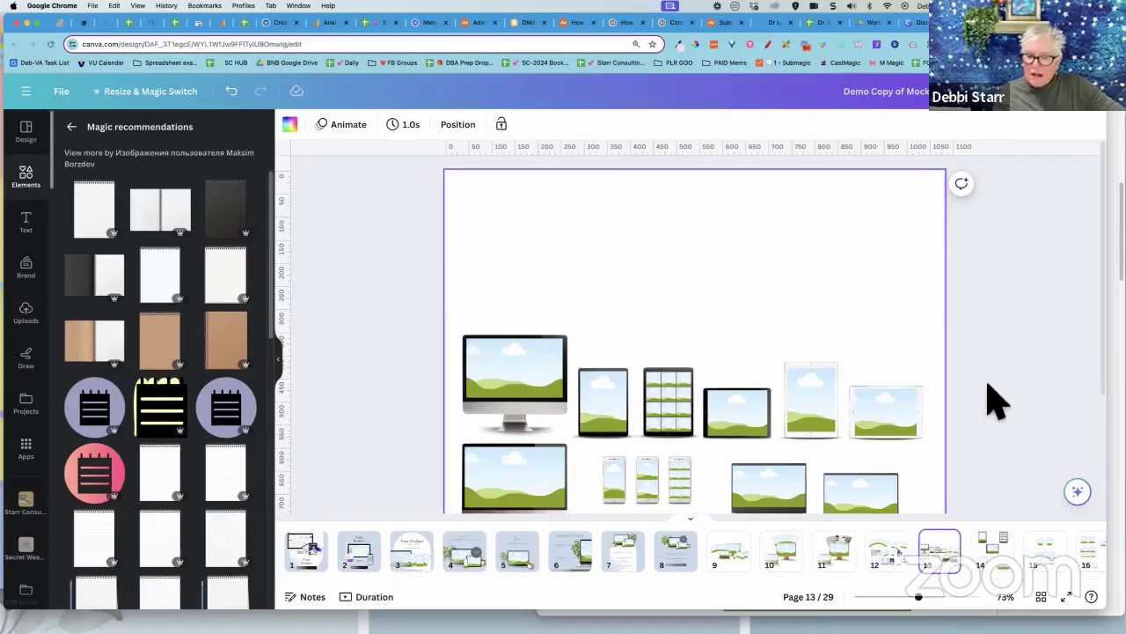
{"action": "scroll", "coordinate": [990, 399], "scroll_direction": "down", "scroll_amount": 3}
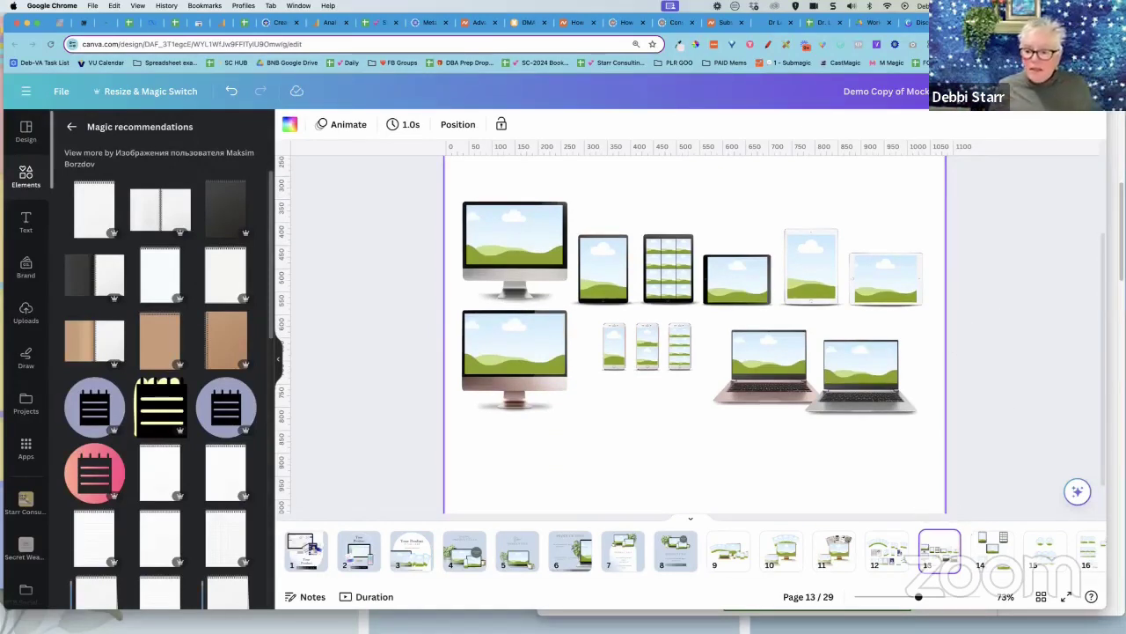
{"action": "left_click_drag", "start_coordinate": [919, 597], "coordinate": [924, 597]}
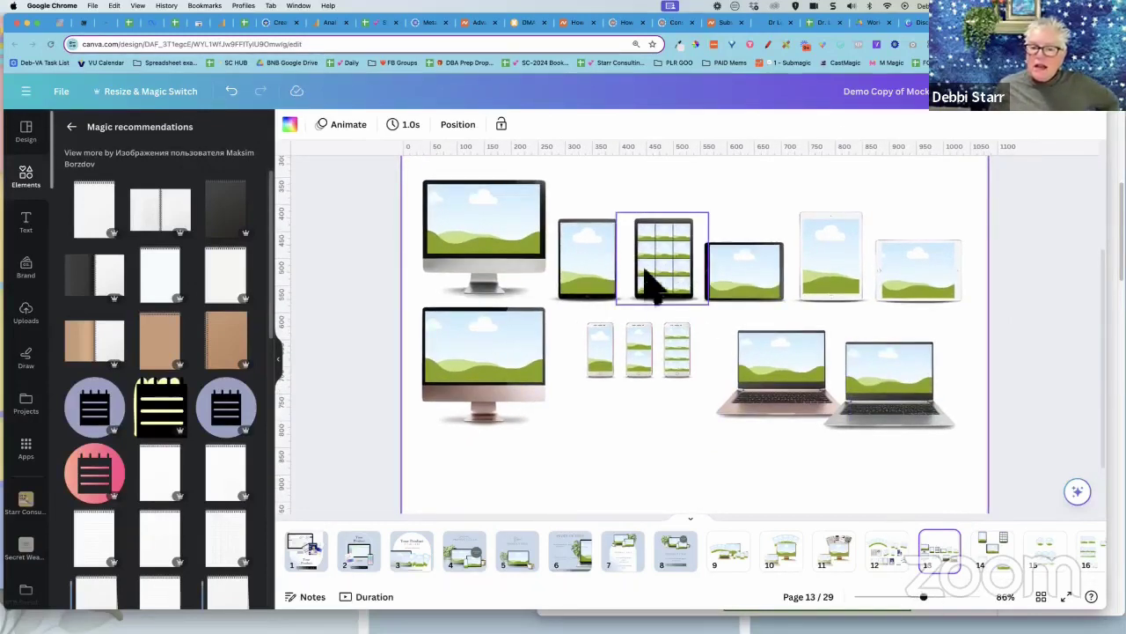
{"action": "left_click", "coordinate": [72, 126]}
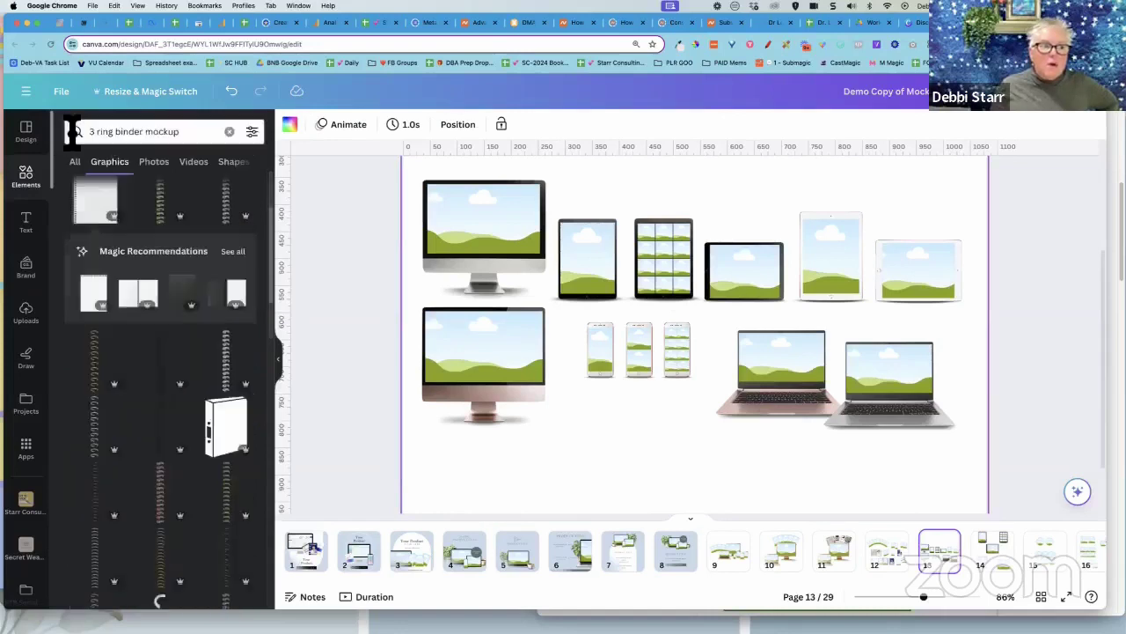
{"action": "left_click", "coordinate": [156, 131]}
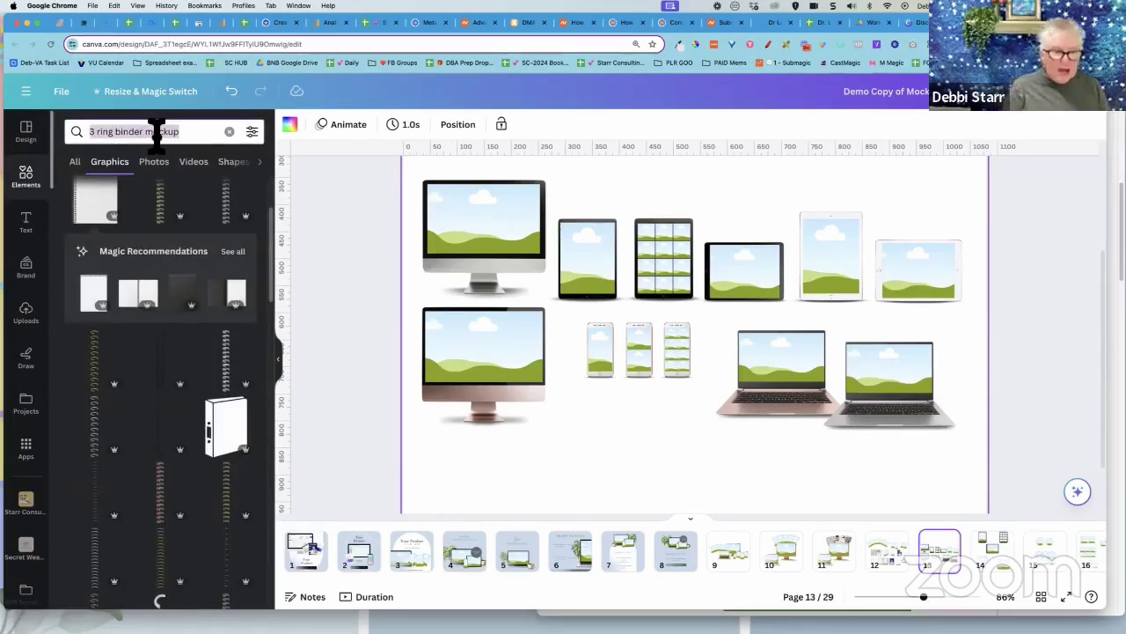
Search elements for 'frames' under All and browse the complete Frames collection
{"action": "type", "text": "frames"}
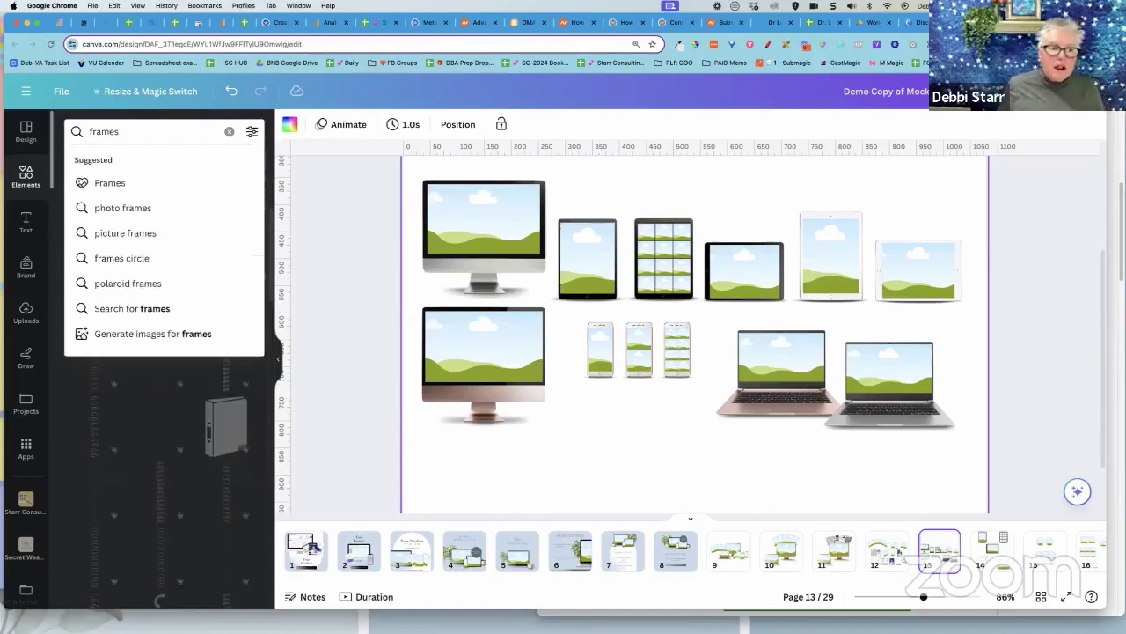
{"action": "key", "text": "Return"}
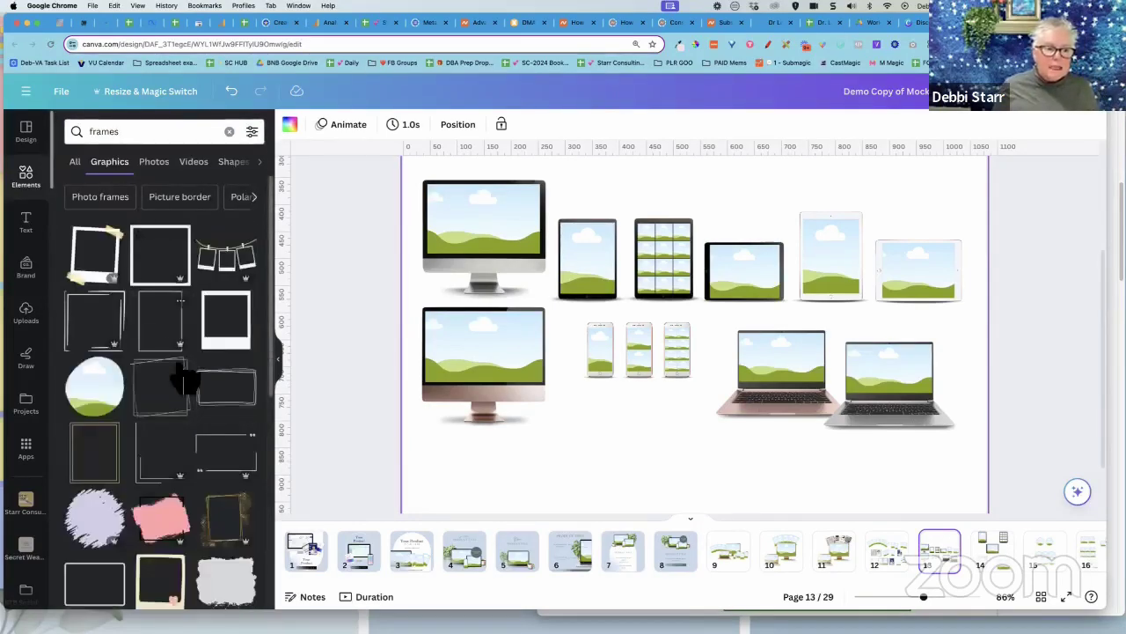
{"action": "scroll", "coordinate": [183, 378], "scroll_direction": "down", "scroll_amount": 5}
{"action": "scroll", "coordinate": [183, 378], "scroll_direction": "up", "scroll_amount": 5}
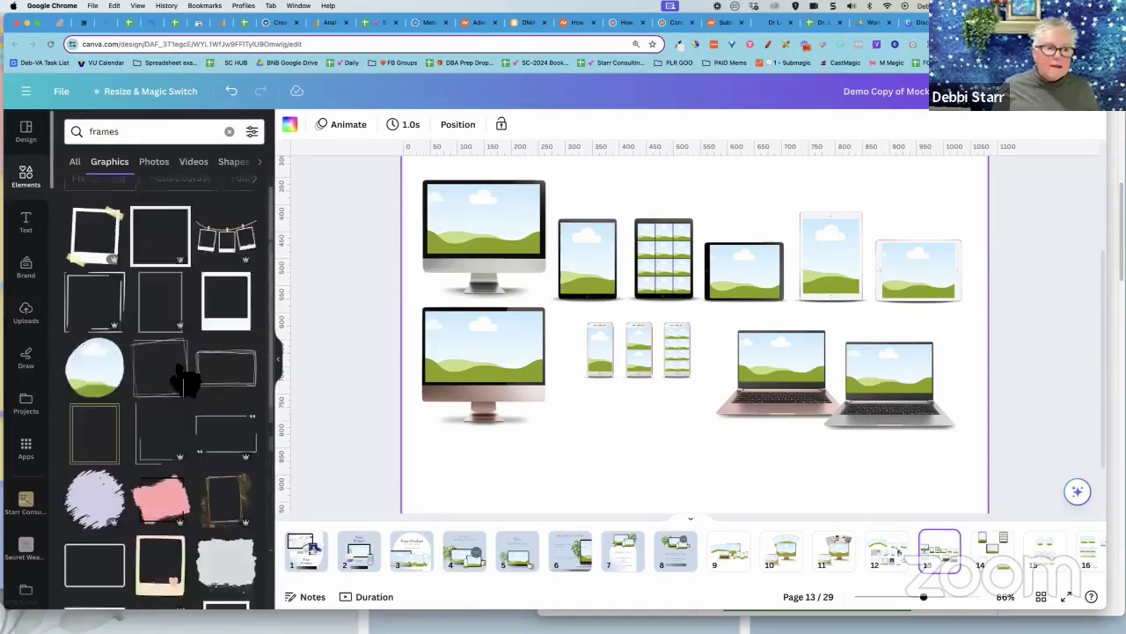
{"action": "left_click", "coordinate": [77, 162]}
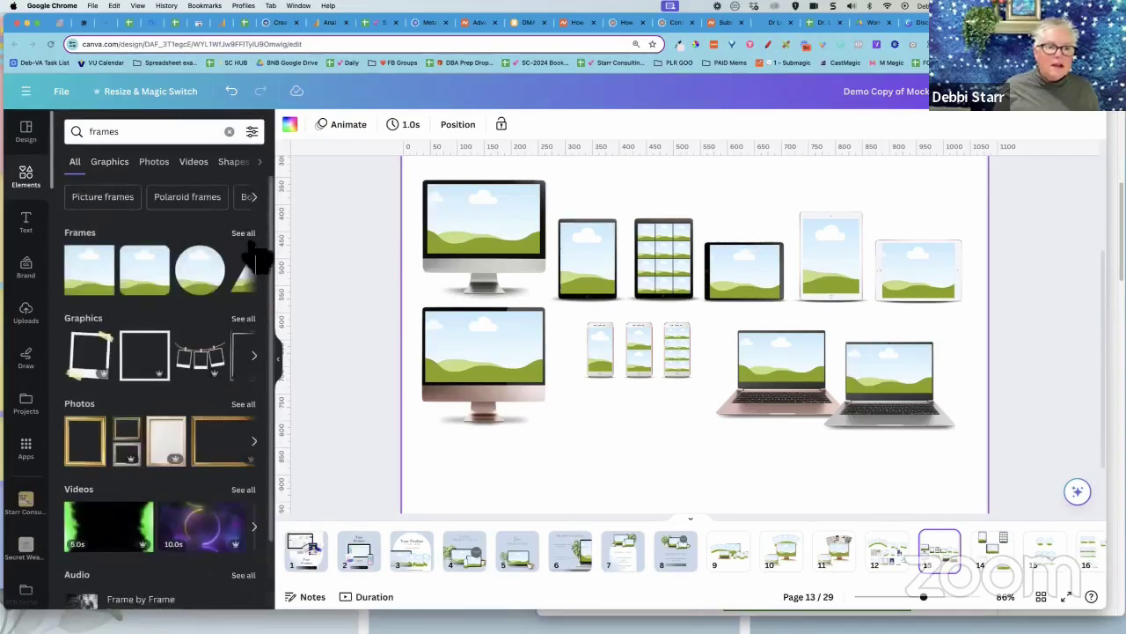
{"action": "left_click", "coordinate": [246, 235]}
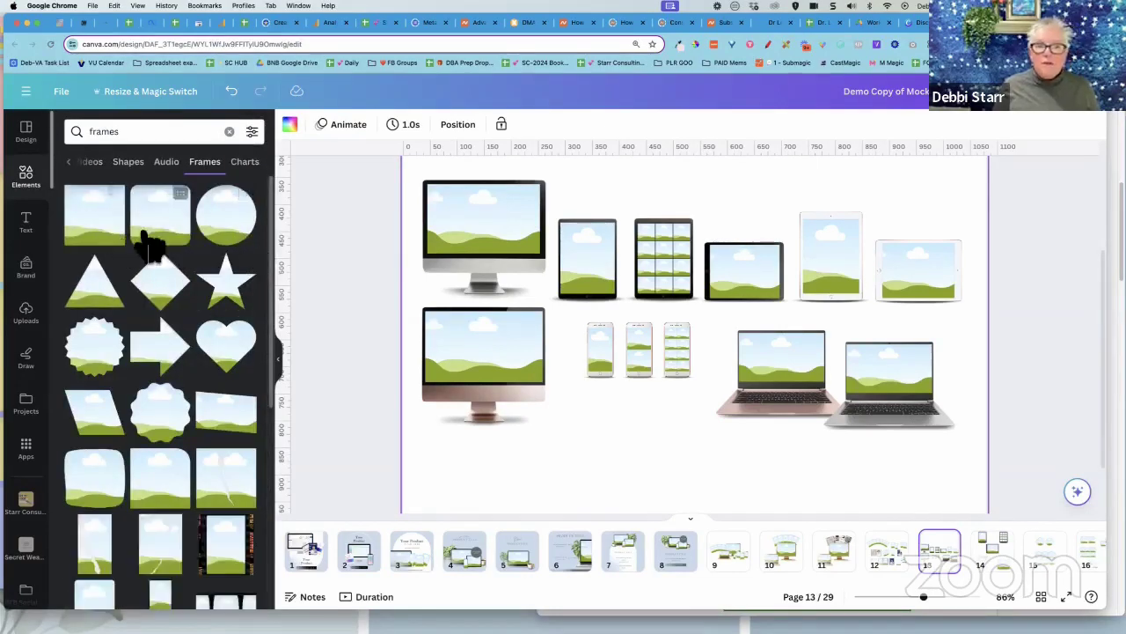
{"action": "scroll", "coordinate": [156, 327], "scroll_direction": "down", "scroll_amount": 3}
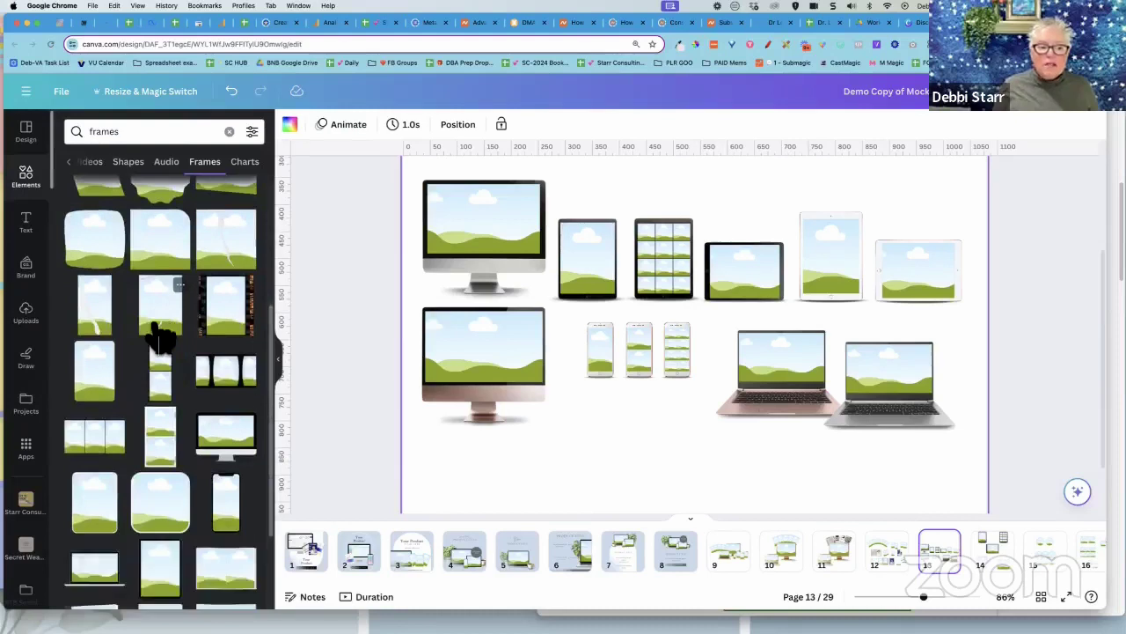
{"action": "scroll", "coordinate": [158, 337], "scroll_direction": "down", "scroll_amount": 5}
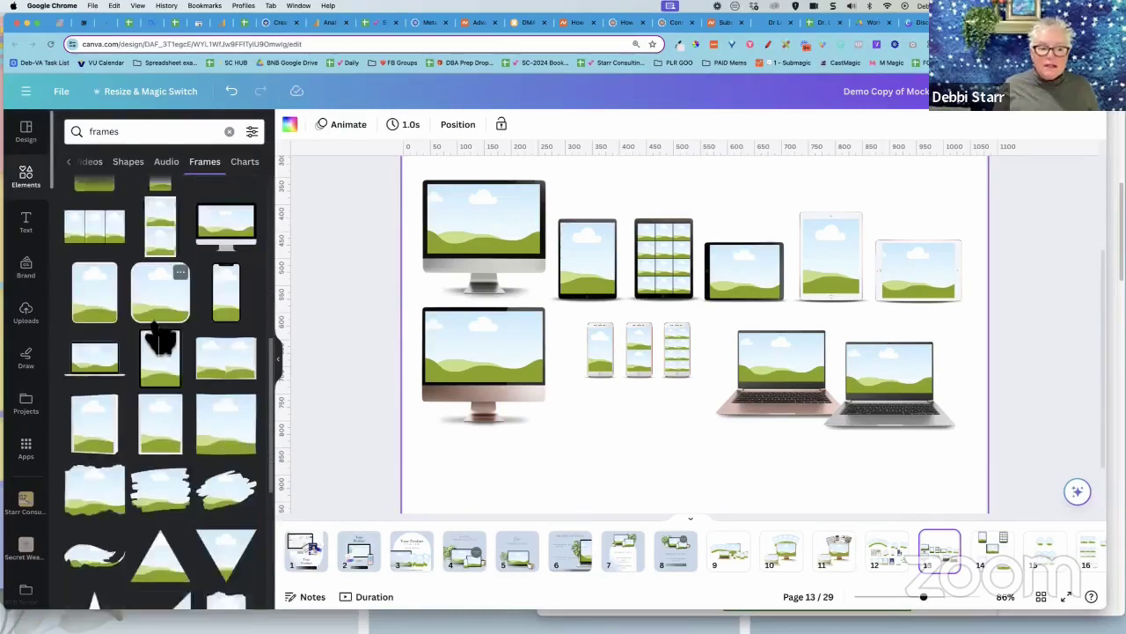
{"action": "scroll", "coordinate": [158, 335], "scroll_direction": "down", "scroll_amount": 4}
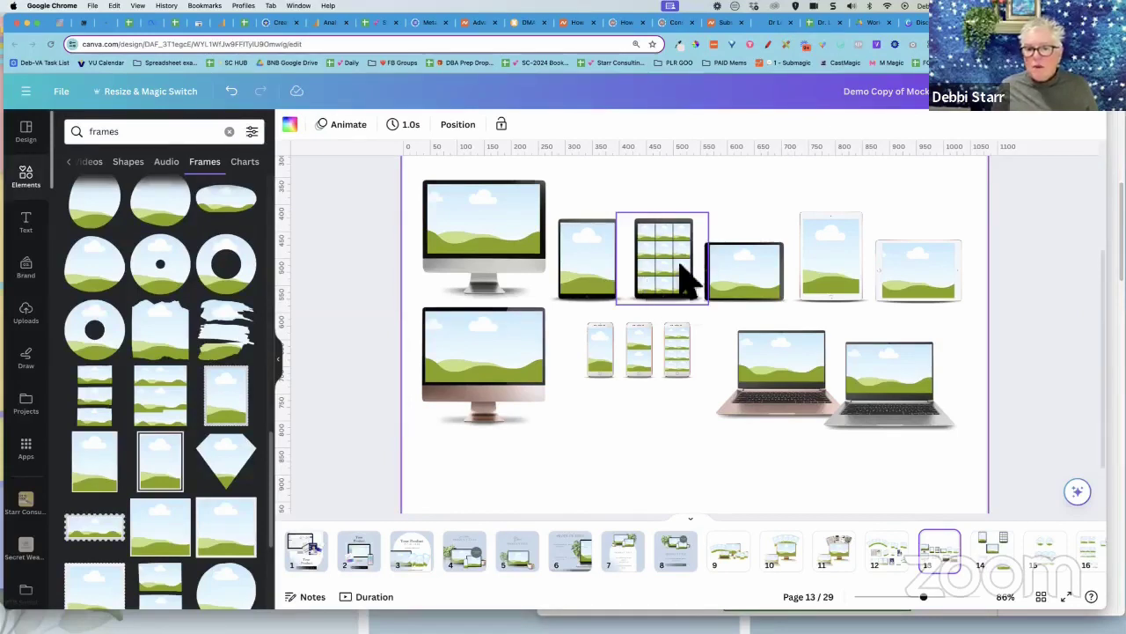
{"action": "scroll", "coordinate": [168, 360], "scroll_direction": "down", "scroll_amount": 8}
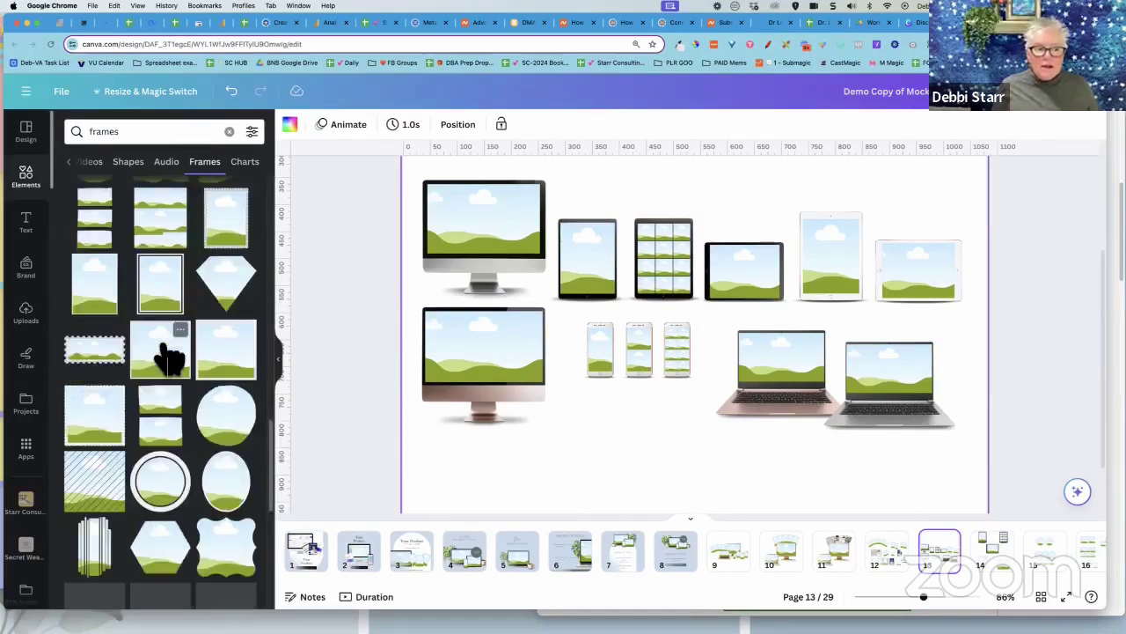
{"action": "scroll", "coordinate": [169, 360], "scroll_direction": "down", "scroll_amount": 5}
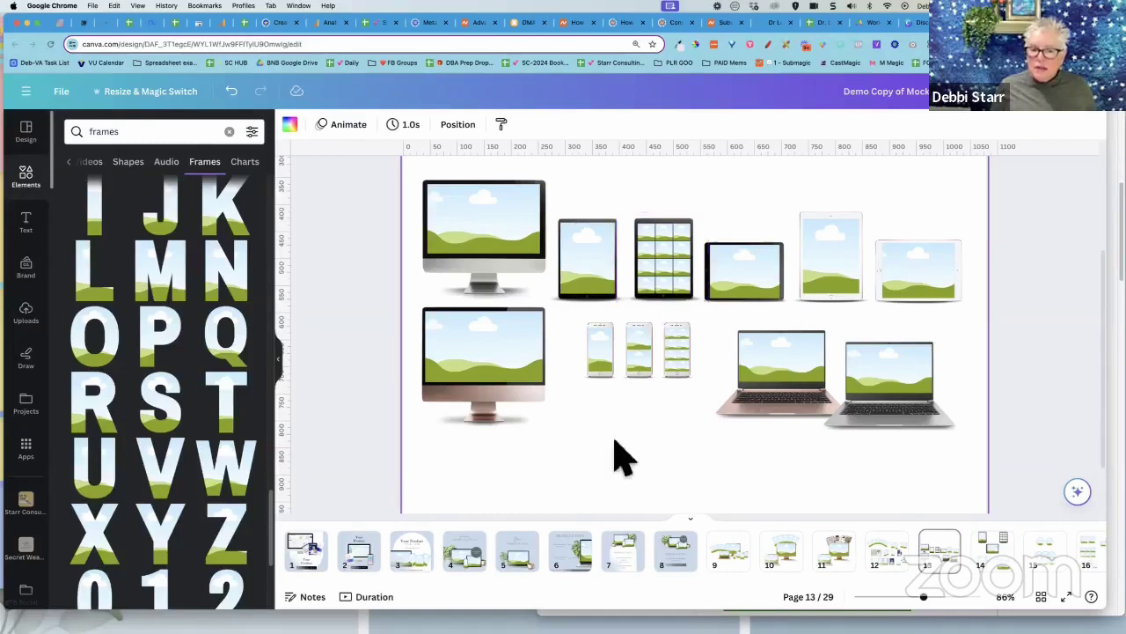
{"action": "scroll", "coordinate": [623, 456], "scroll_direction": "down", "scroll_amount": 1}
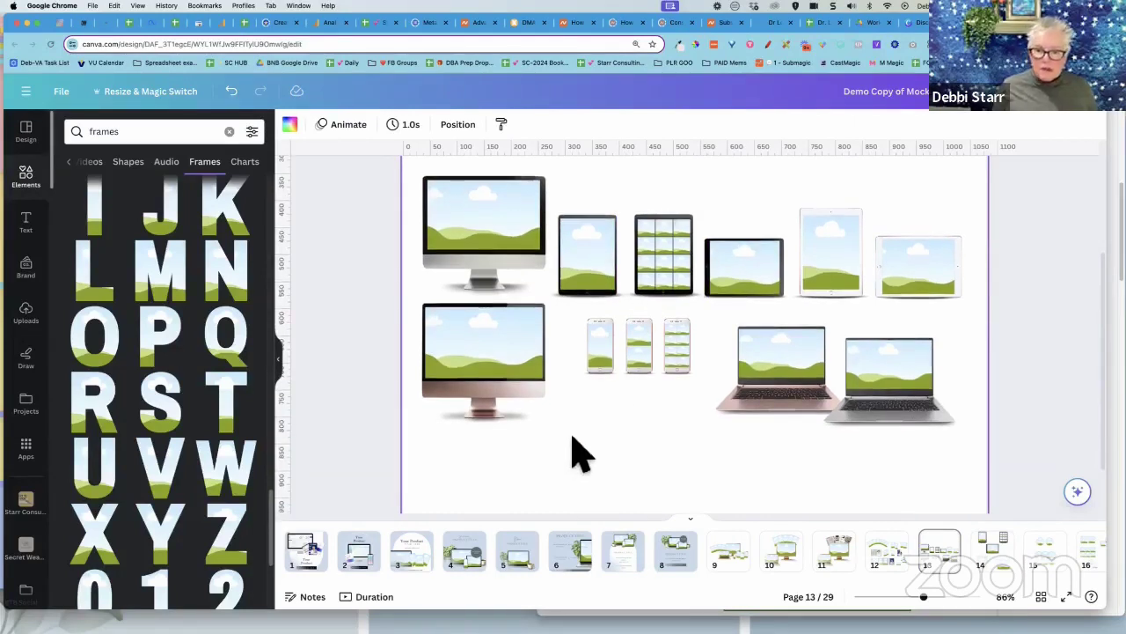
{"action": "scroll", "coordinate": [578, 453], "scroll_direction": "down", "scroll_amount": 5}
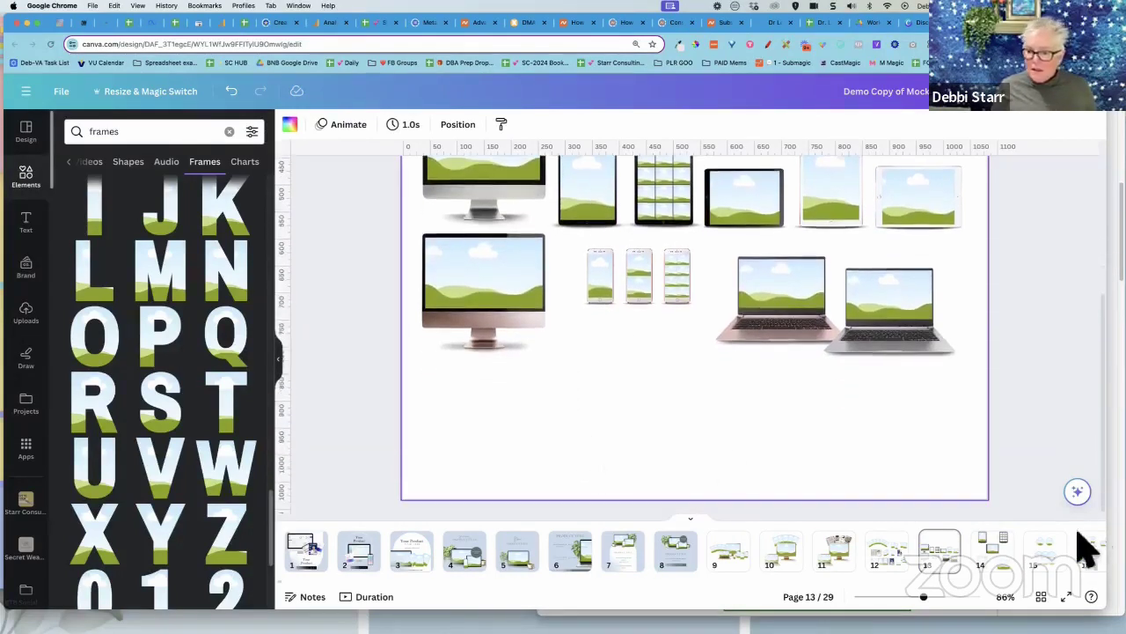
{"action": "left_click", "coordinate": [999, 563]}
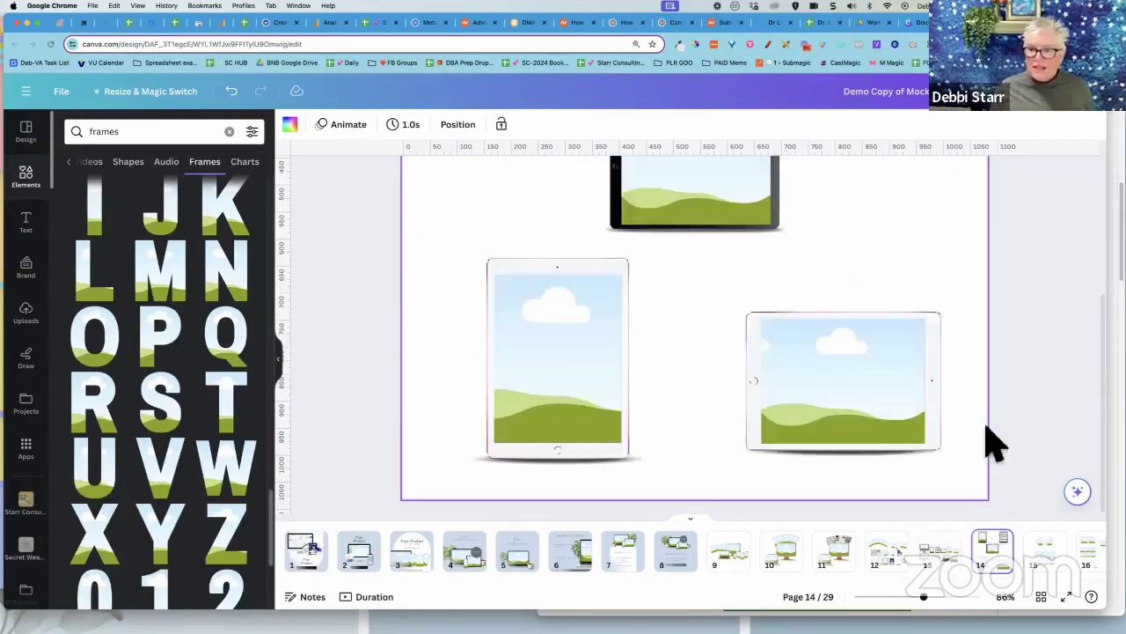
{"action": "scroll", "coordinate": [977, 453], "scroll_direction": "up", "scroll_amount": 8}
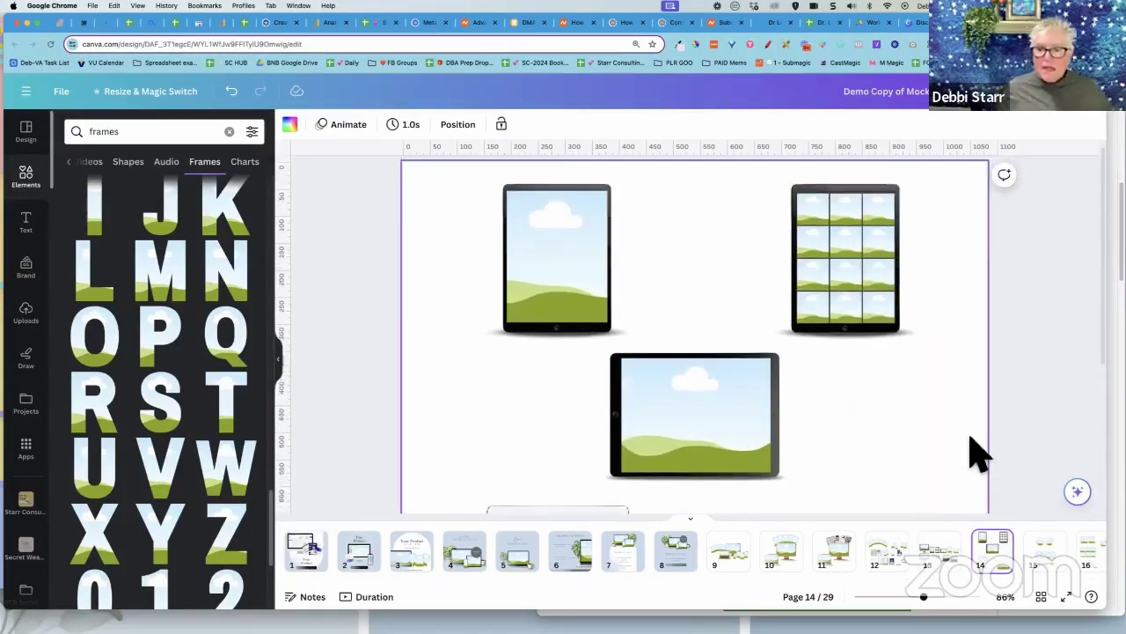
{"action": "left_click", "coordinate": [1060, 563]}
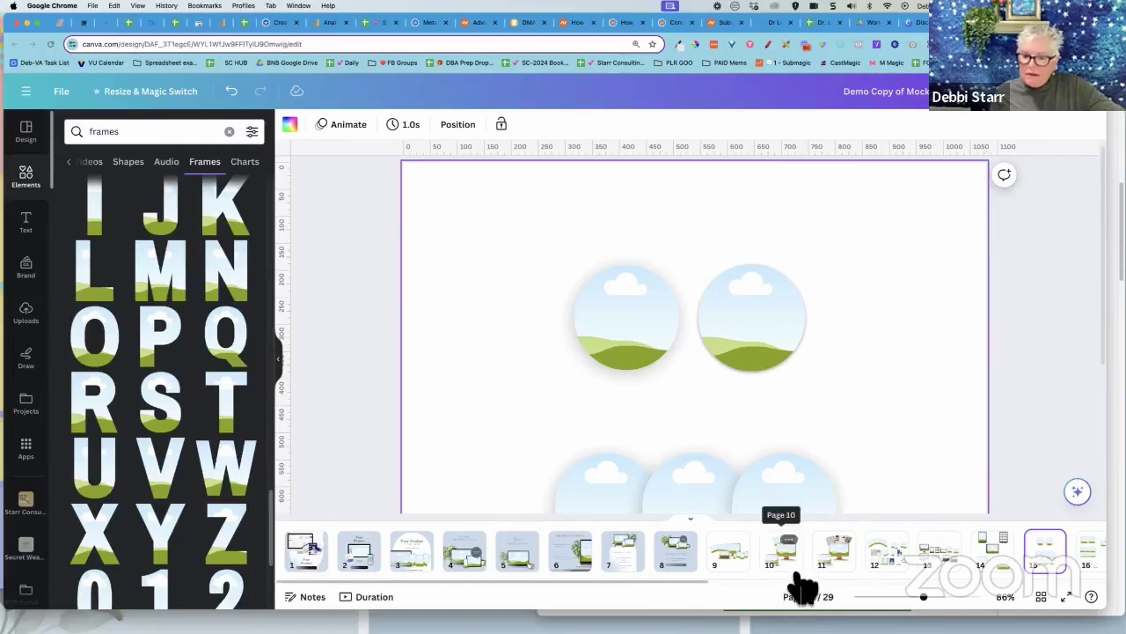
{"action": "left_click", "coordinate": [744, 565]}
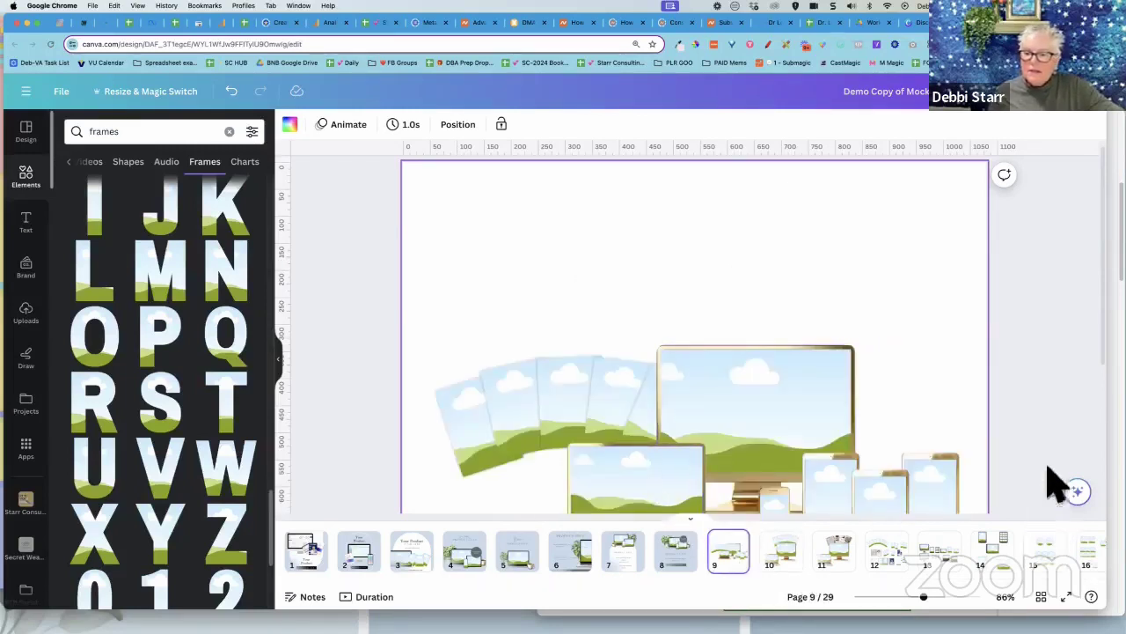
{"action": "left_click", "coordinate": [292, 371]}
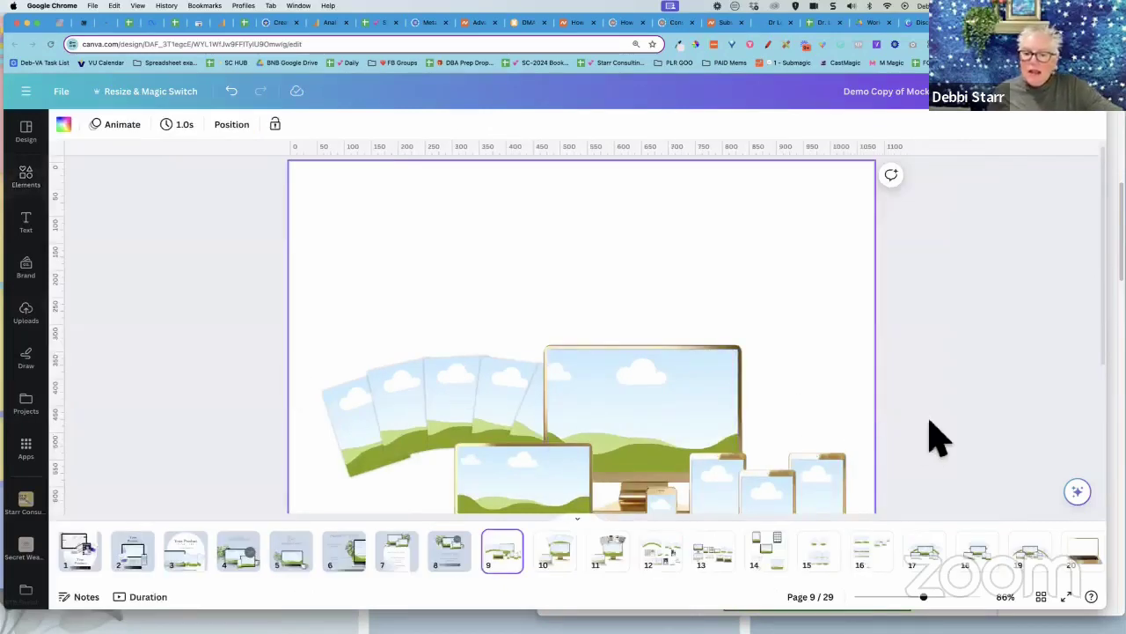
{"action": "scroll", "coordinate": [937, 437], "scroll_direction": "down", "scroll_amount": 1}
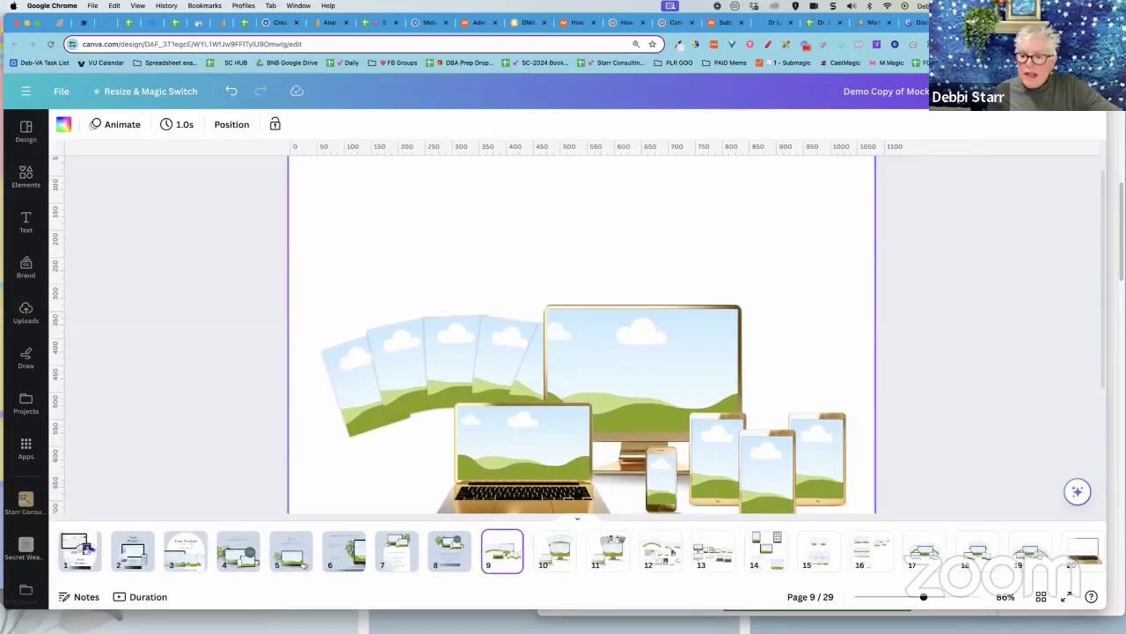
{"action": "left_click_drag", "start_coordinate": [924, 597], "coordinate": [911, 596]}
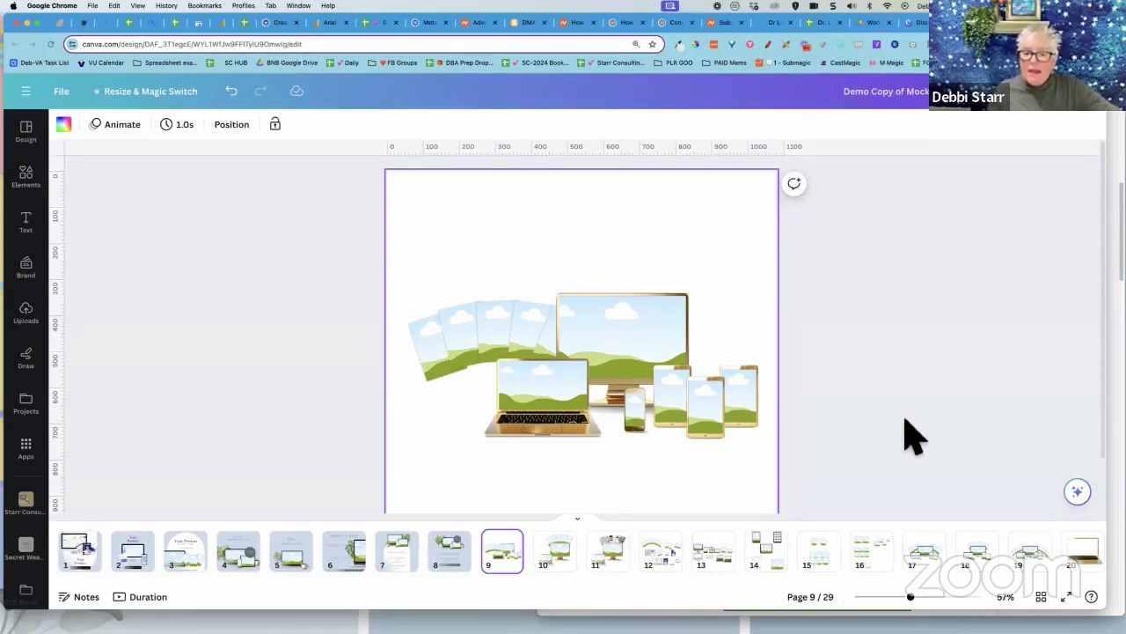
{"action": "scroll", "coordinate": [906, 438], "scroll_direction": "down", "scroll_amount": 1}
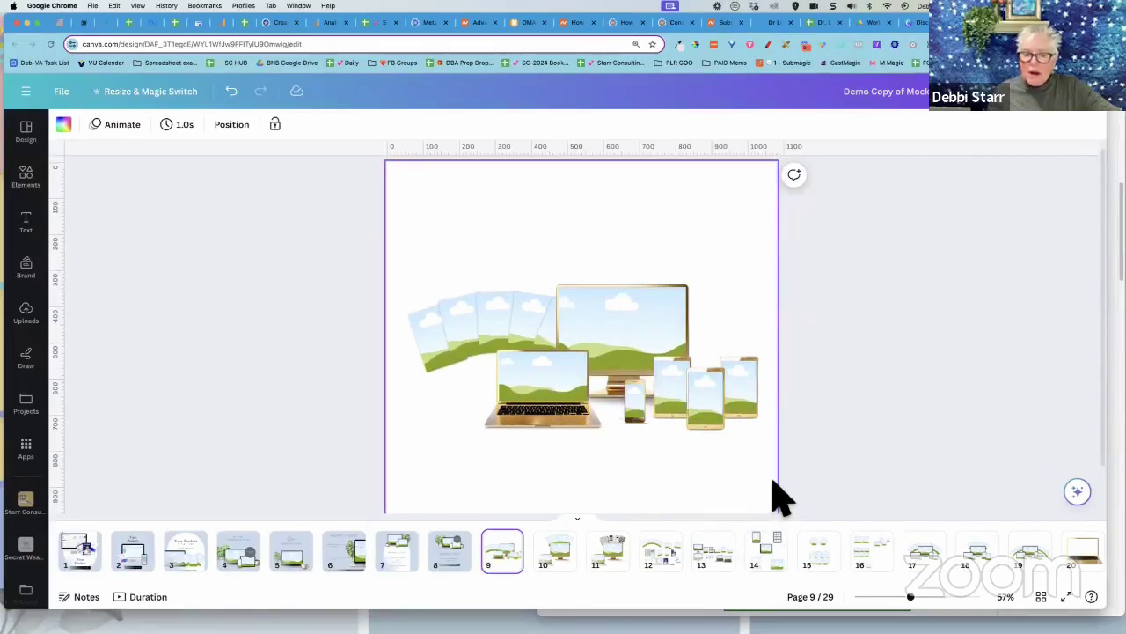
{"action": "scroll", "coordinate": [582, 335], "scroll_direction": "up", "scroll_amount": 5}
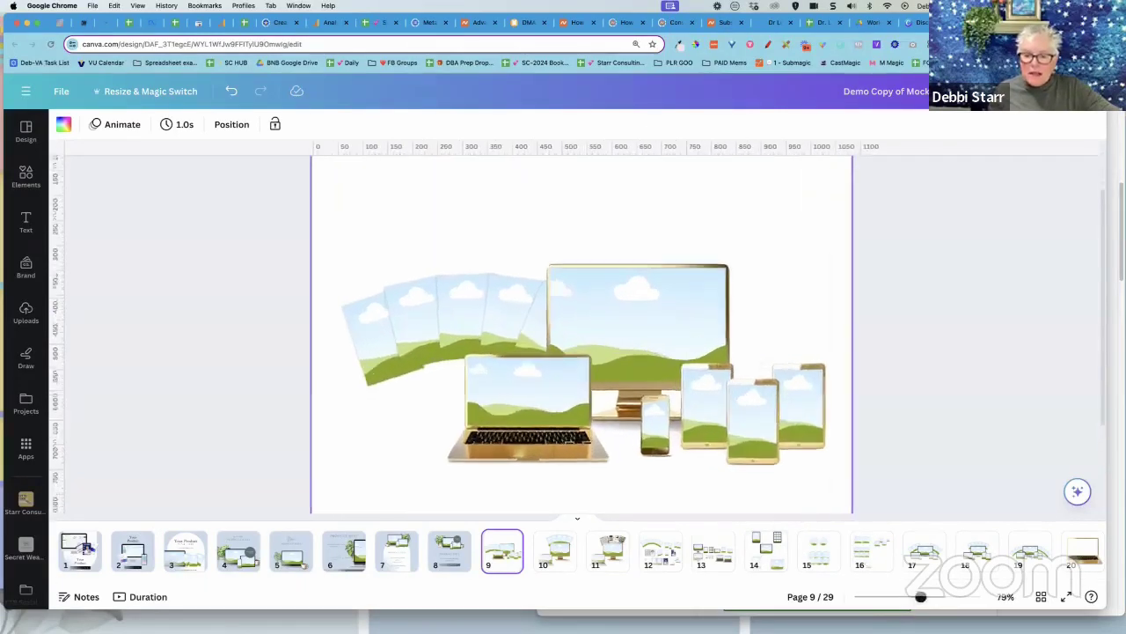
{"action": "left_click_drag", "start_coordinate": [922, 597], "coordinate": [918, 598]}
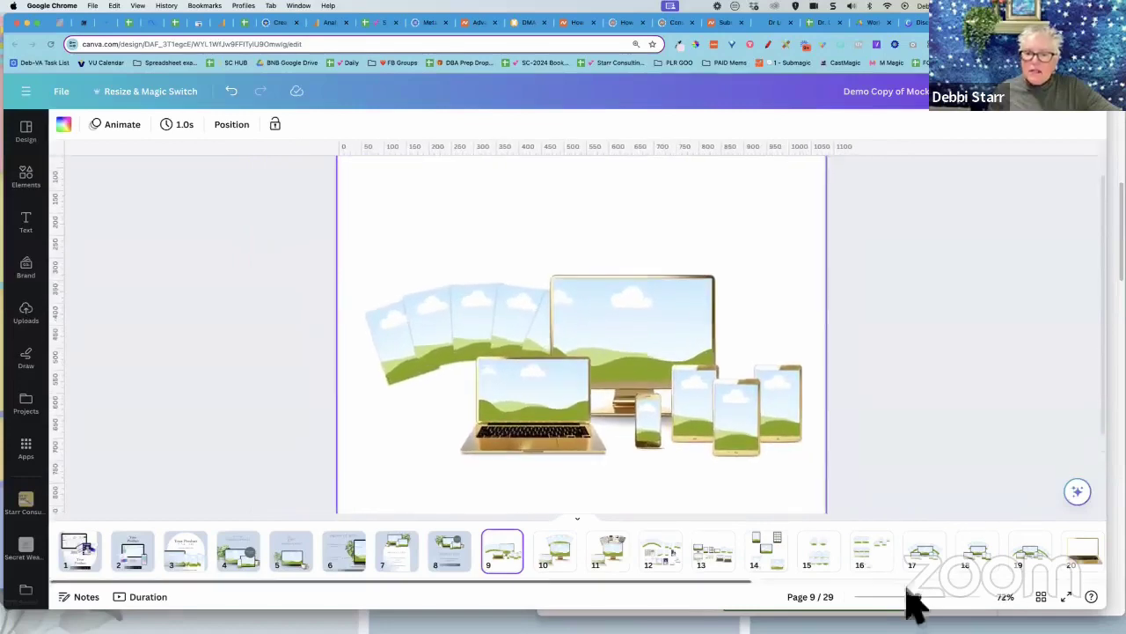
{"action": "left_click", "coordinate": [933, 365]}
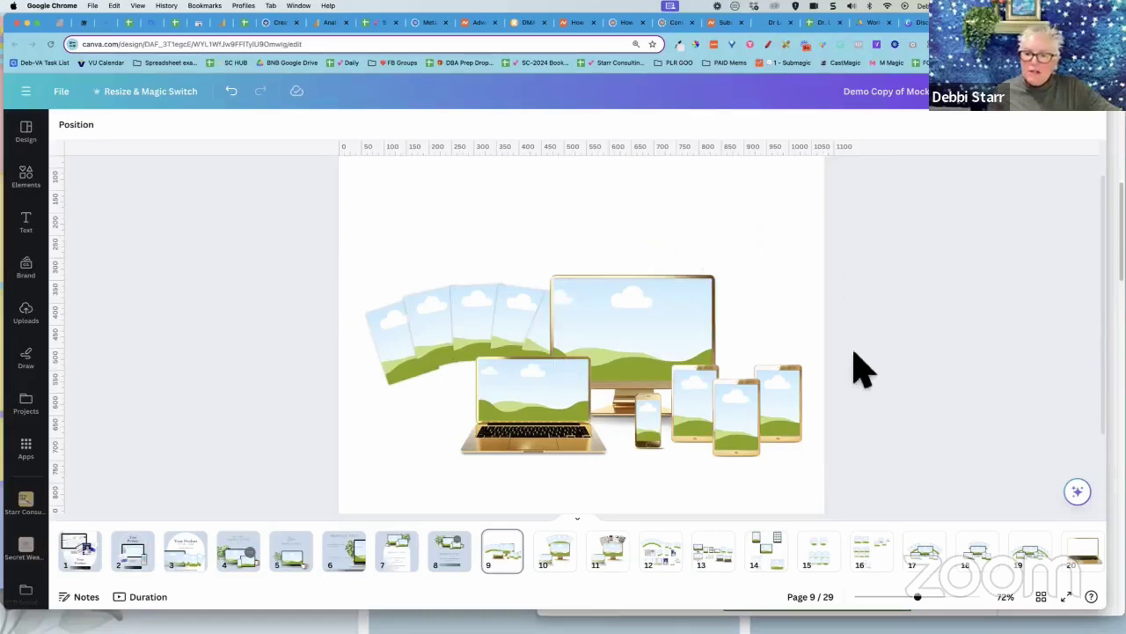
{"action": "scroll", "coordinate": [863, 374], "scroll_direction": "up", "scroll_amount": 1}
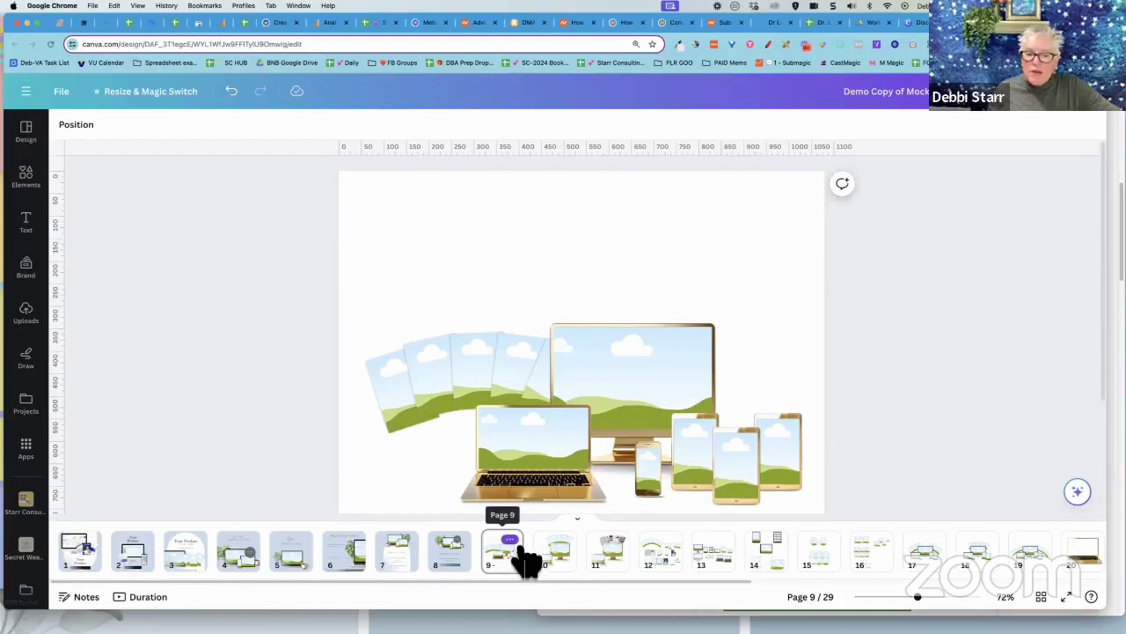
Duplicate page 9 as a new page 10
{"action": "left_click", "coordinate": [511, 540]}
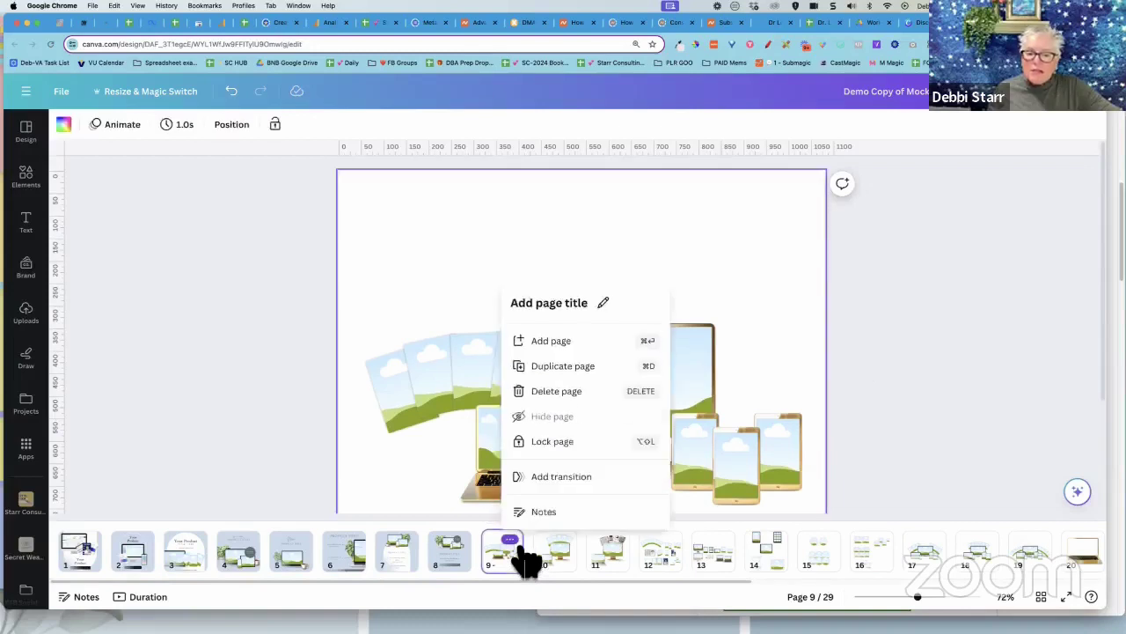
{"action": "left_click", "coordinate": [590, 373]}
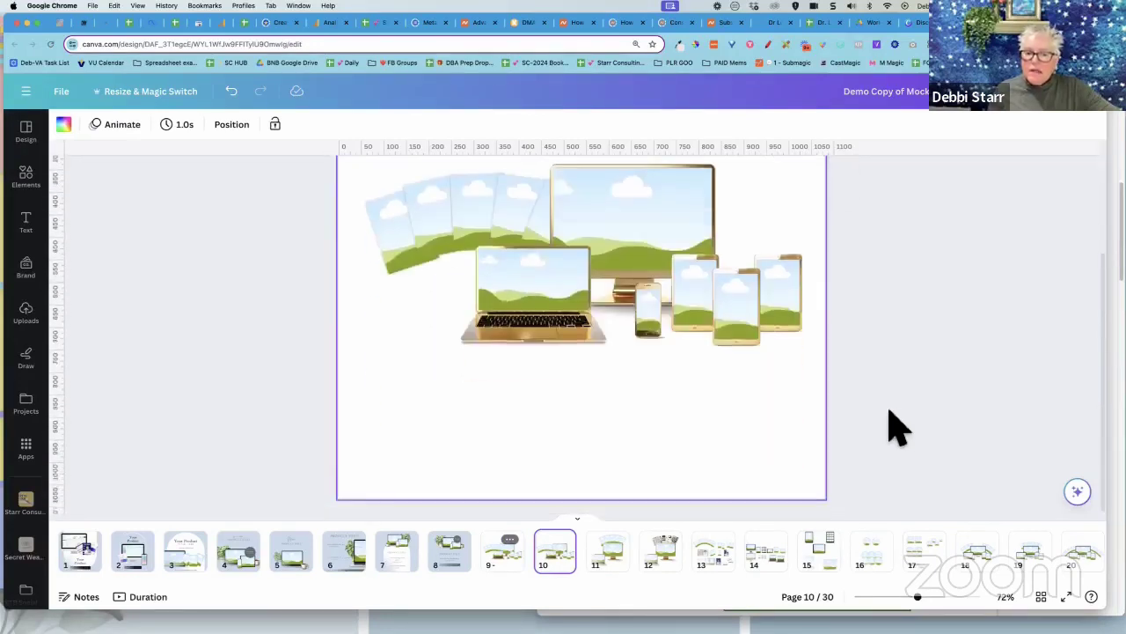
{"action": "scroll", "coordinate": [898, 429], "scroll_direction": "down", "scroll_amount": 2}
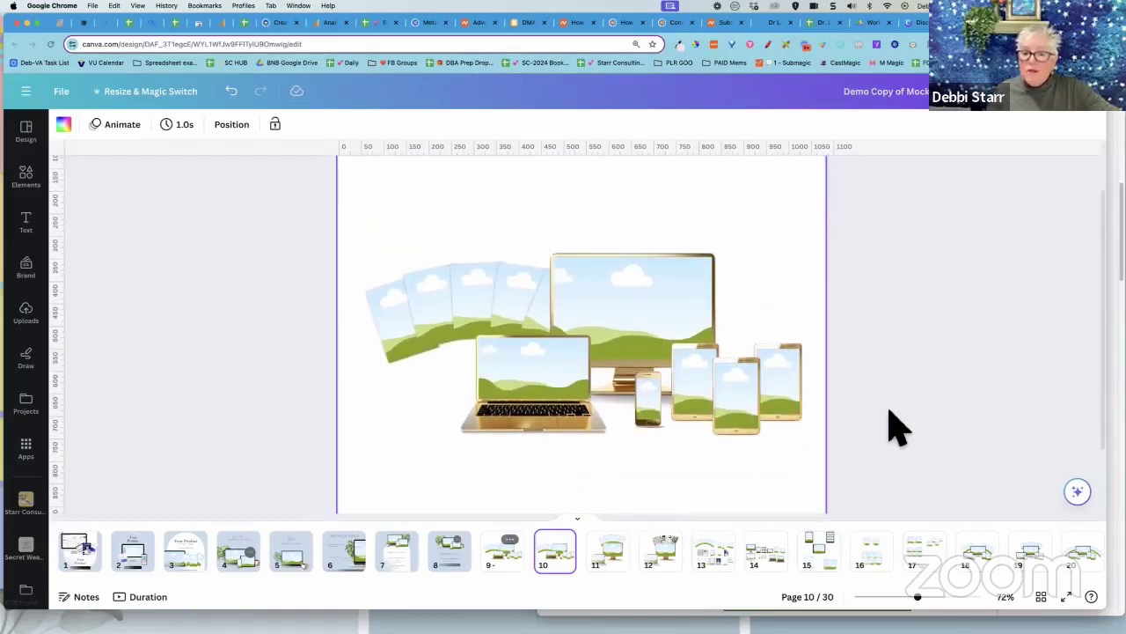
Delete the monitor, tablet, laptop, phone mockups and landscape images from page 10, keeping the fanned cards
{"action": "left_click_drag", "start_coordinate": [802, 453], "coordinate": [696, 363]}
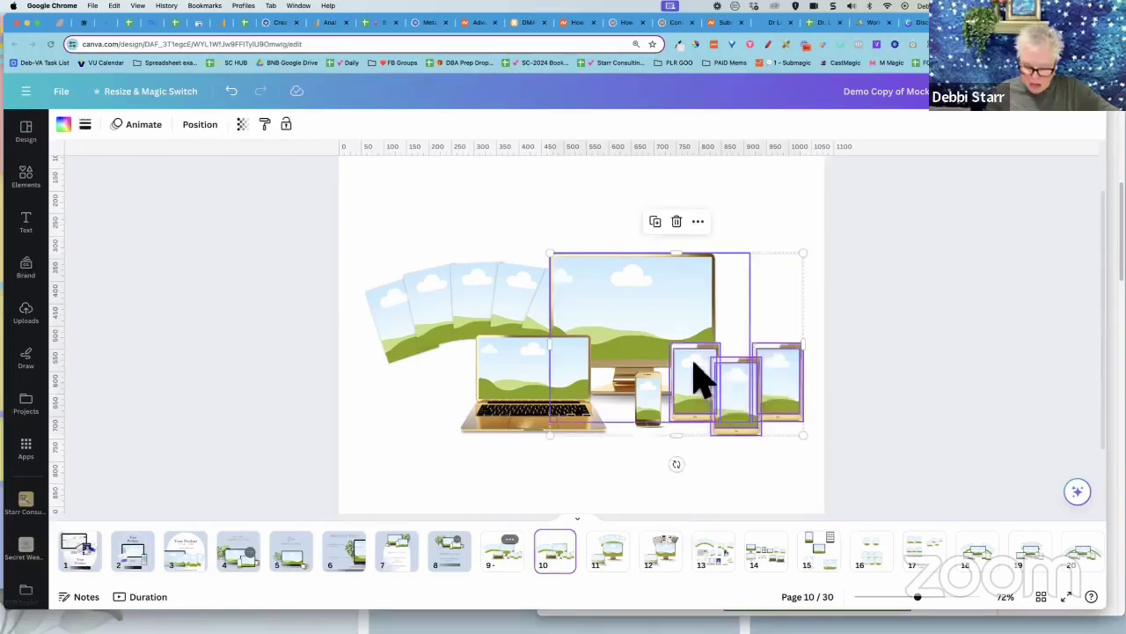
{"action": "key", "text": "Delete"}
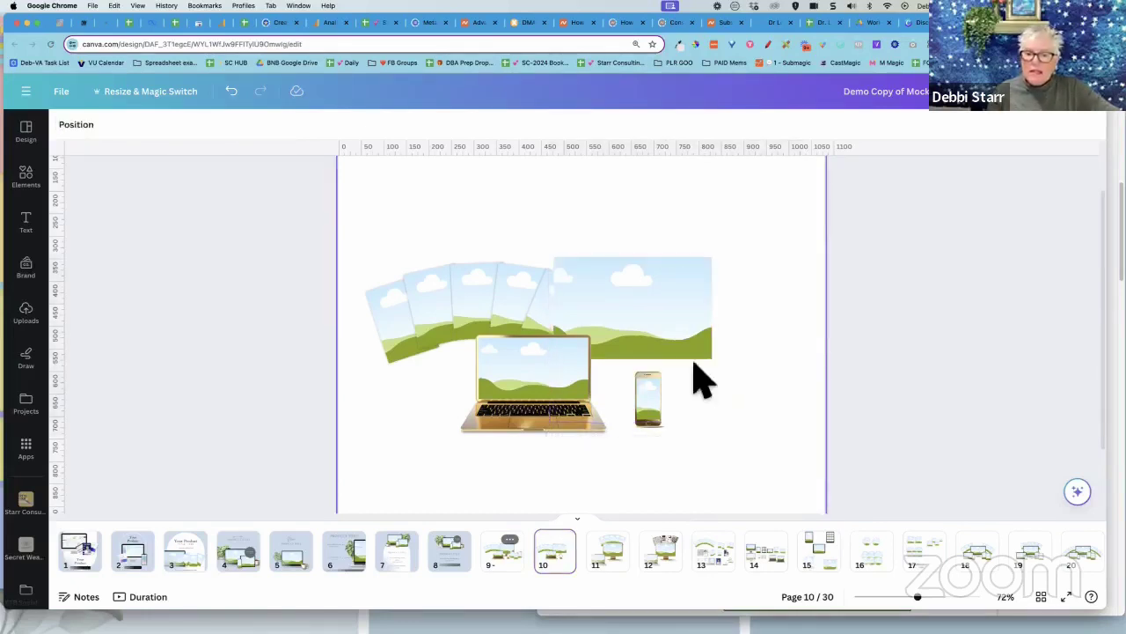
{"action": "left_click_drag", "start_coordinate": [702, 419], "coordinate": [573, 426]}
{"action": "key", "text": "Delete"}
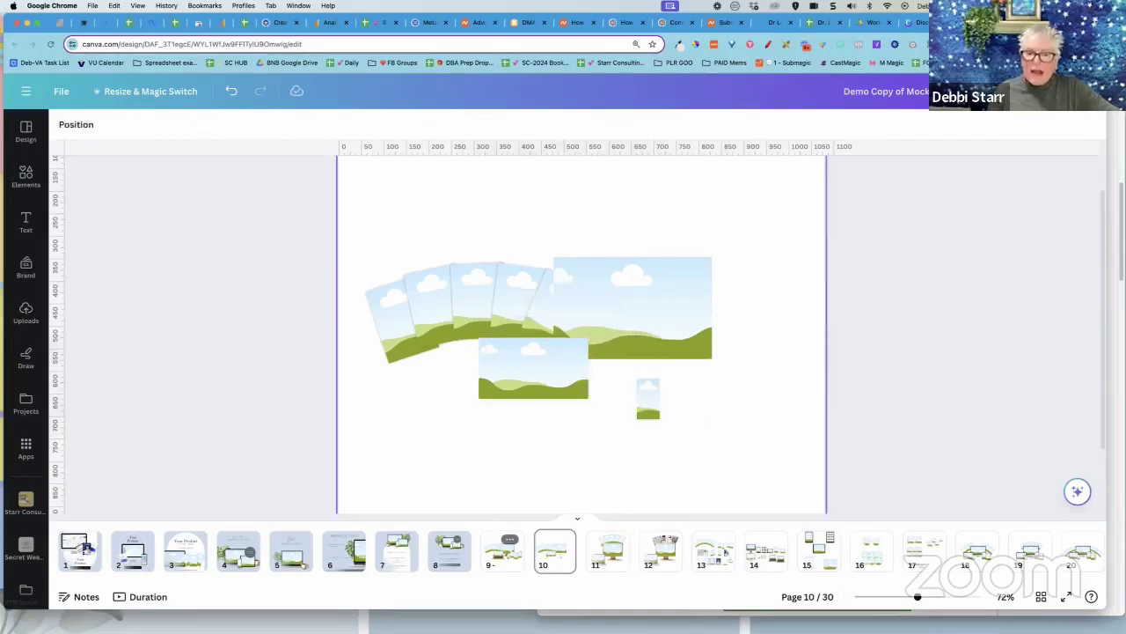
{"action": "left_click", "coordinate": [652, 415]}
{"action": "key", "text": "Delete"}
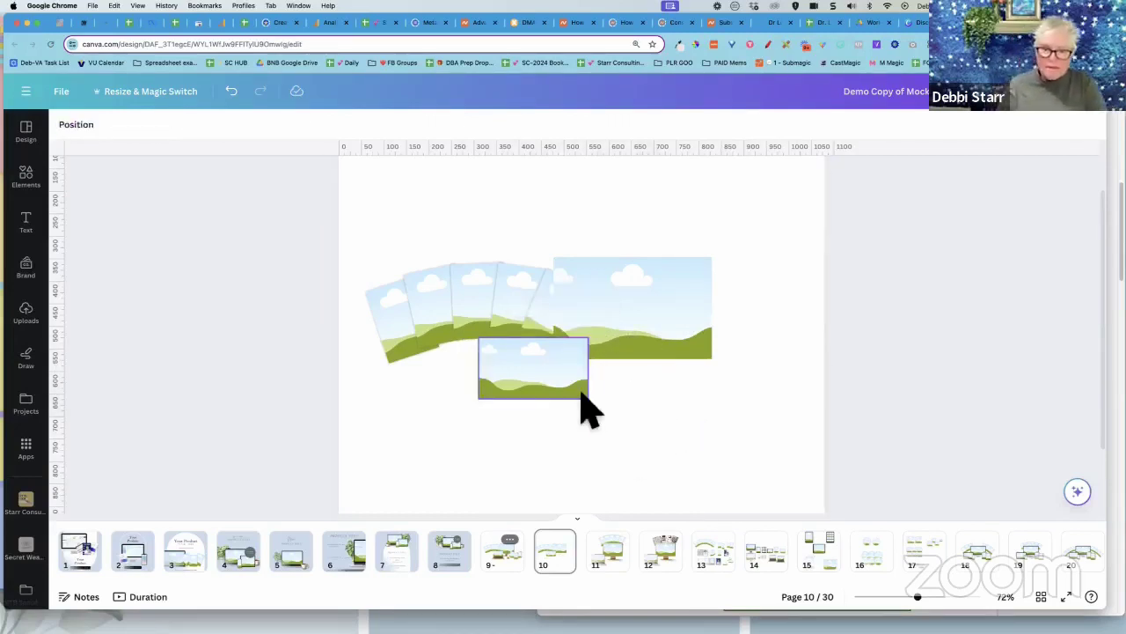
{"action": "left_click", "coordinate": [581, 391]}
{"action": "key", "text": "Delete"}
{"action": "left_click", "coordinate": [700, 345]}
{"action": "key", "text": "Delete"}
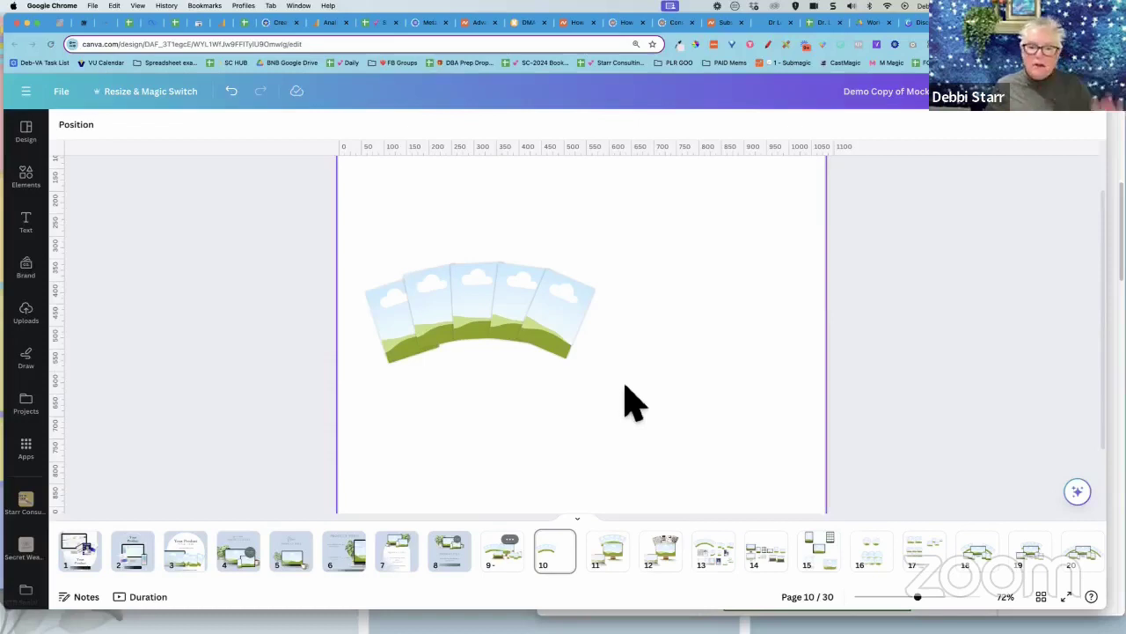
{"action": "left_click_drag", "start_coordinate": [636, 405], "coordinate": [361, 278]}
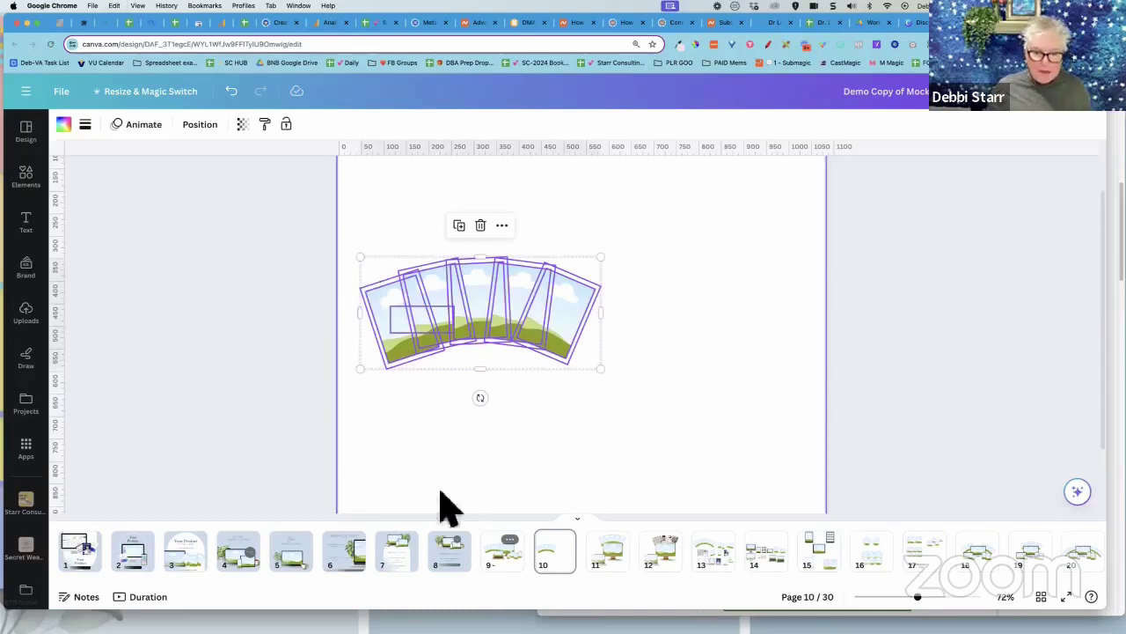
{"action": "left_click", "coordinate": [518, 570]}
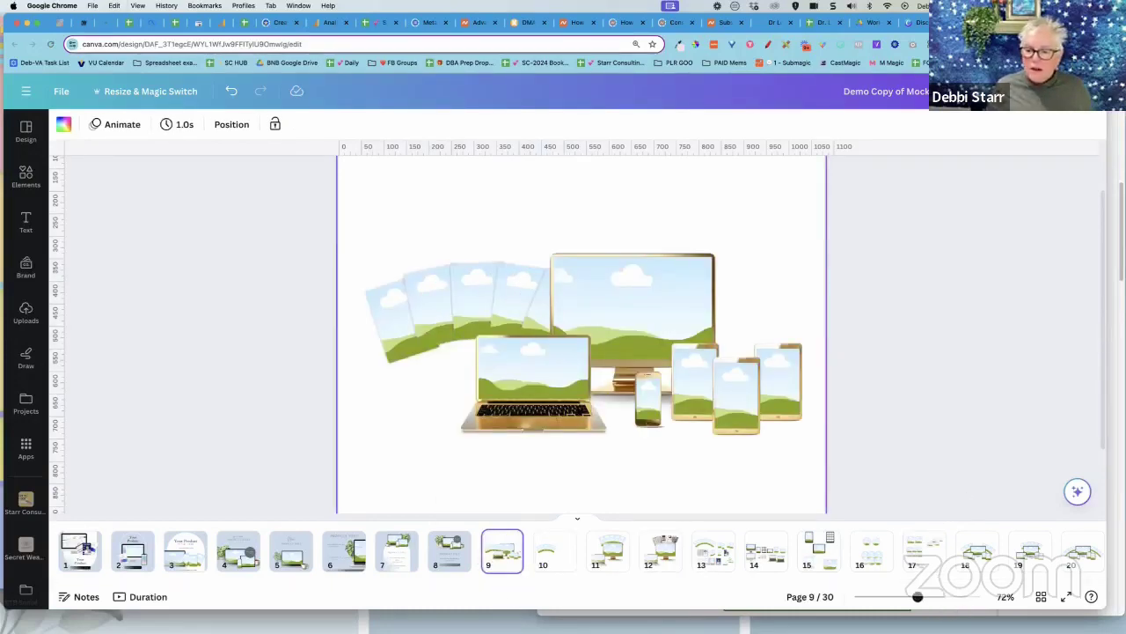
Paste a second card fan above the monitor, tilted about -8° and sent to the back
{"action": "scroll", "coordinate": [646, 181], "scroll_direction": "down", "scroll_amount": 5}
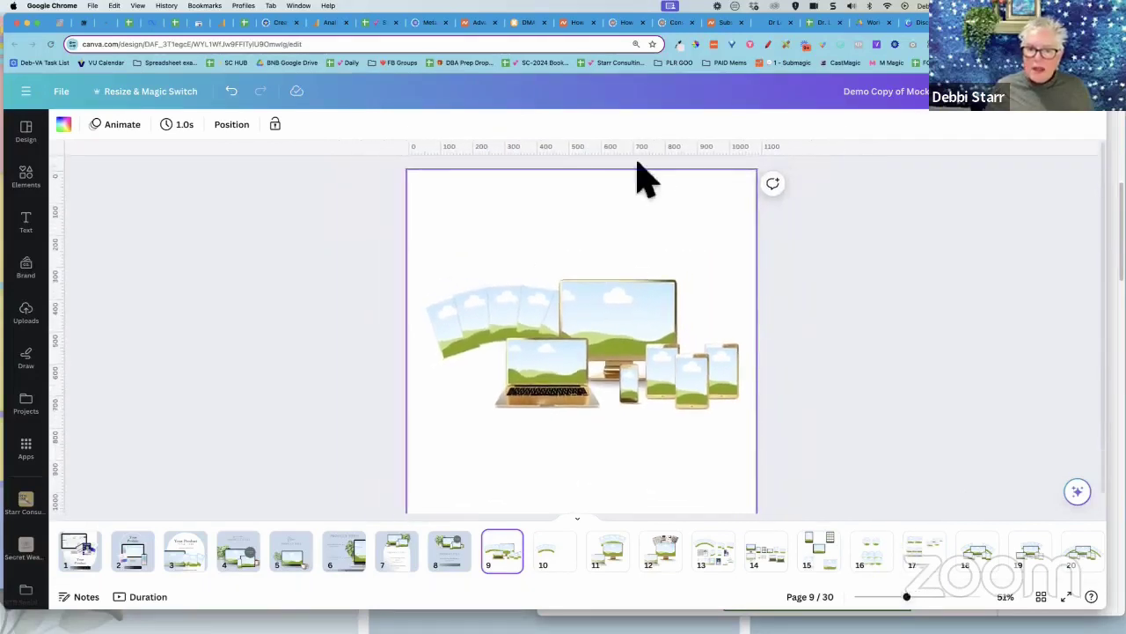
{"action": "key", "text": "Tab"}
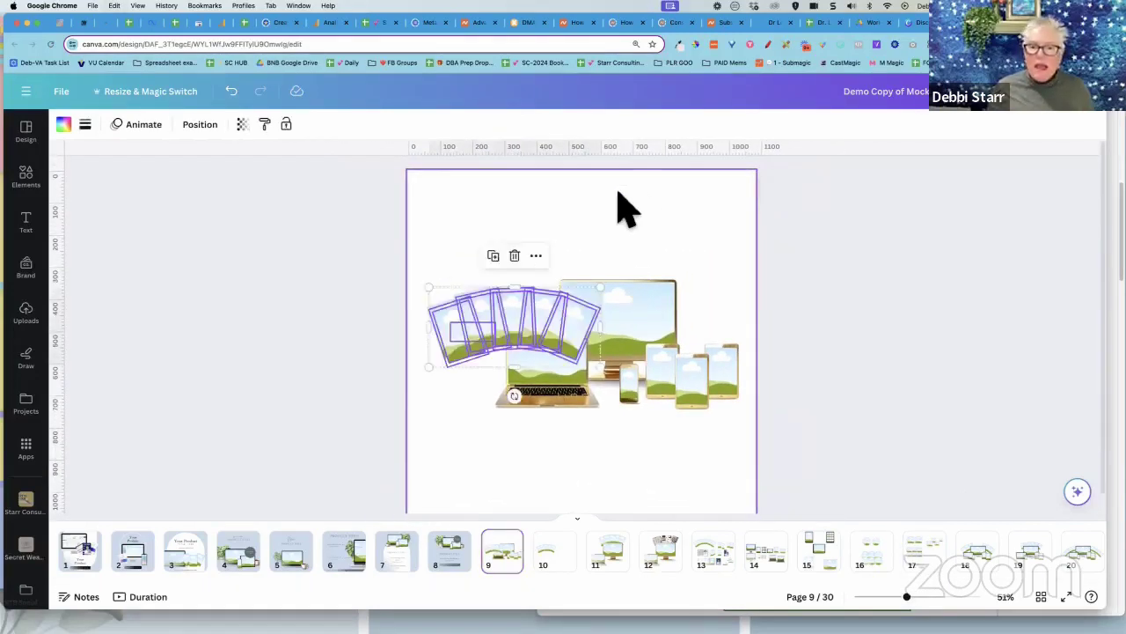
{"action": "left_click_drag", "start_coordinate": [516, 344], "coordinate": [649, 266]}
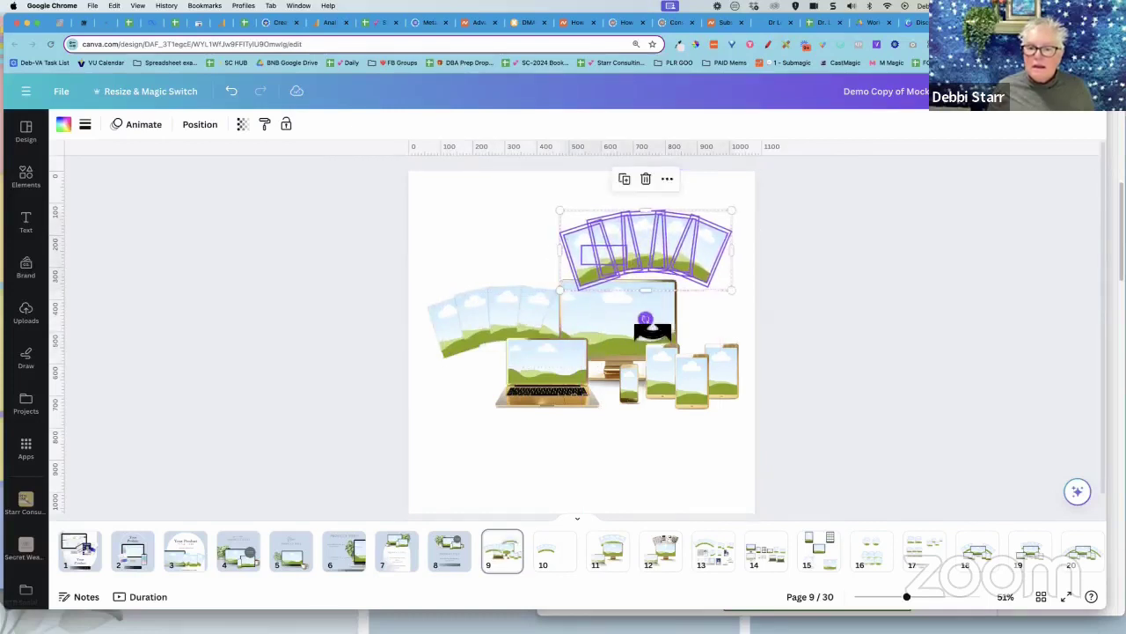
{"action": "left_click_drag", "start_coordinate": [651, 328], "coordinate": [659, 302]}
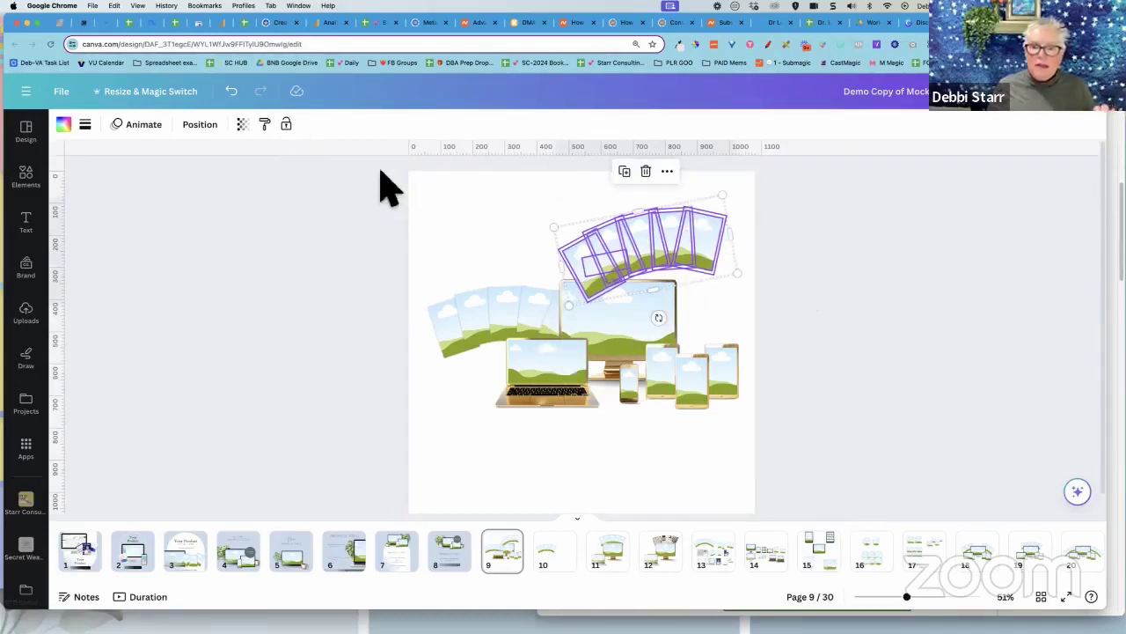
{"action": "left_click", "coordinate": [202, 128]}
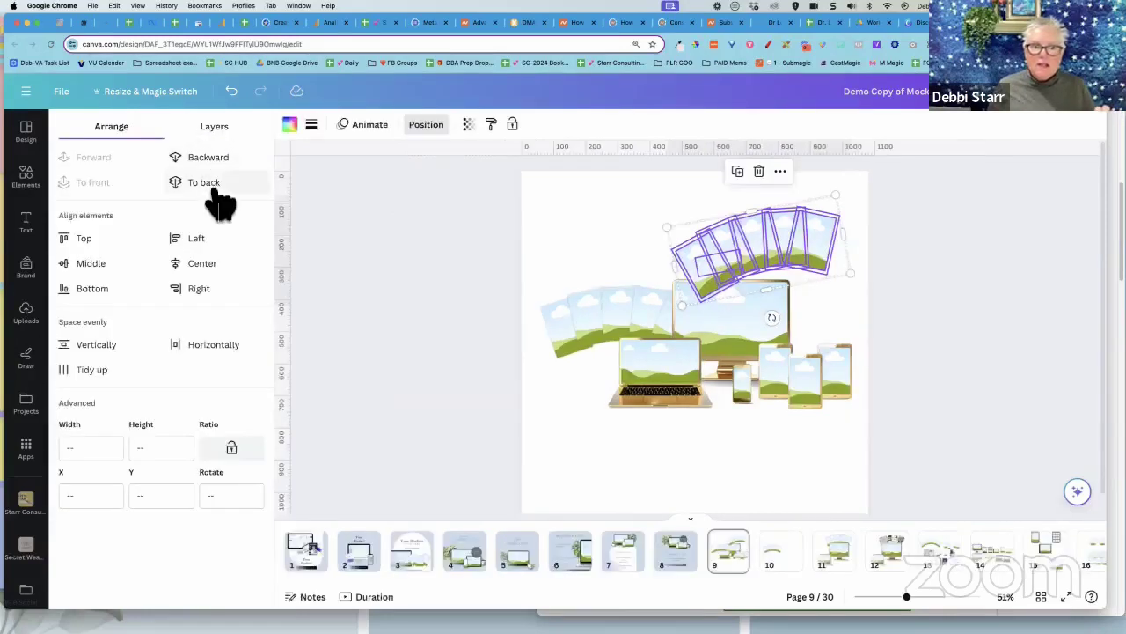
{"action": "left_click", "coordinate": [352, 319]}
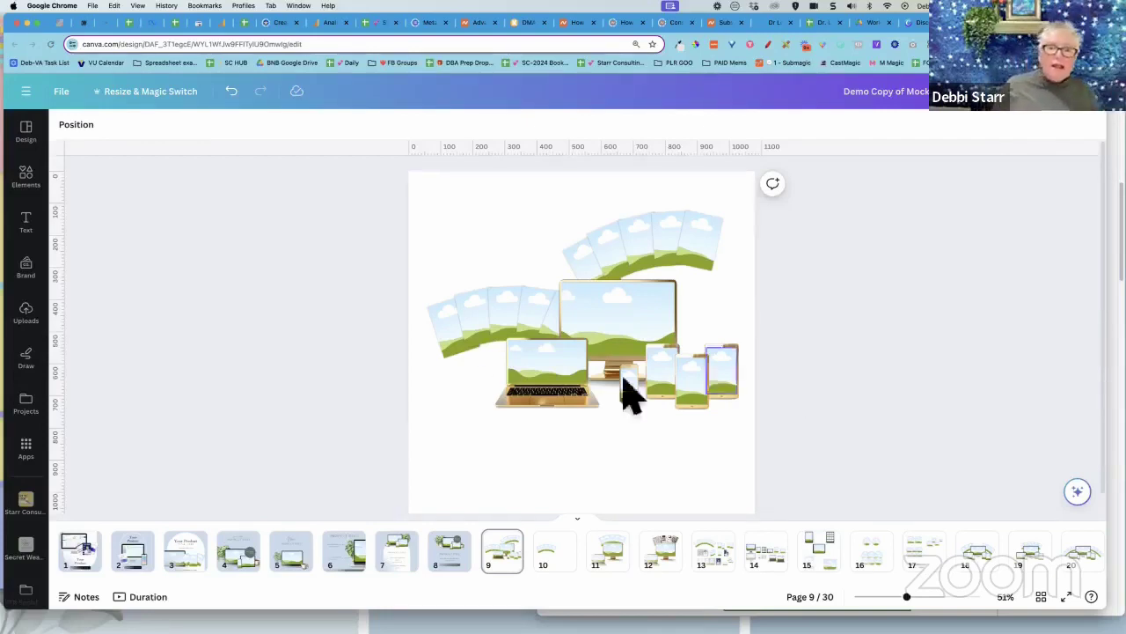
Step through pages 18 and 19 to page 20, the black-framed devices mockup with fanned cards
{"action": "left_click", "coordinate": [26, 314]}
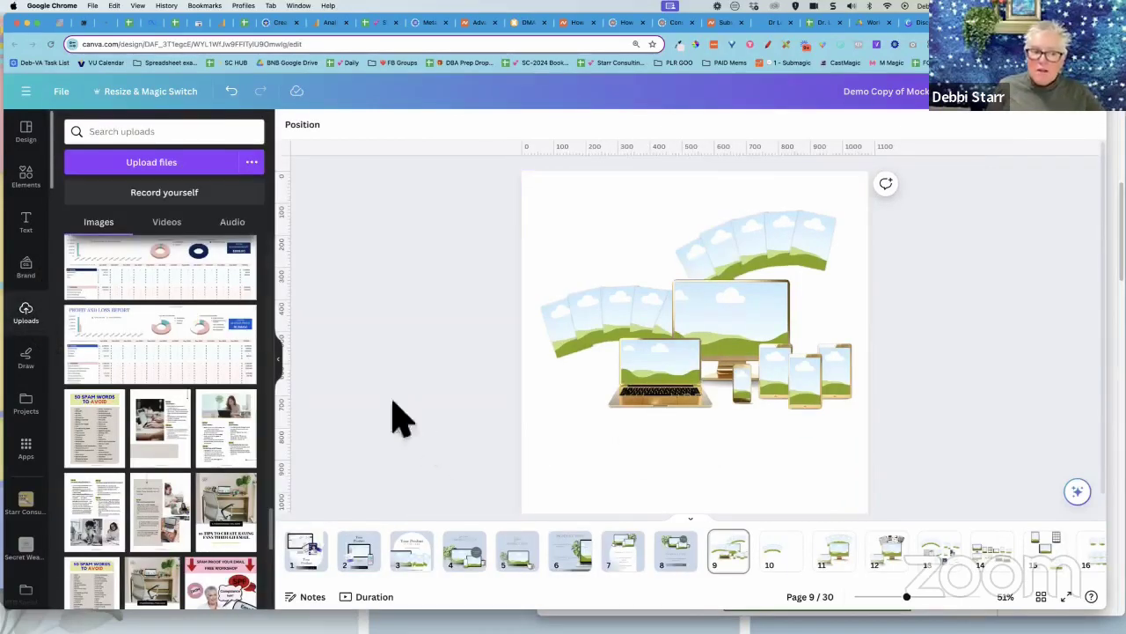
{"action": "left_click", "coordinate": [280, 360]}
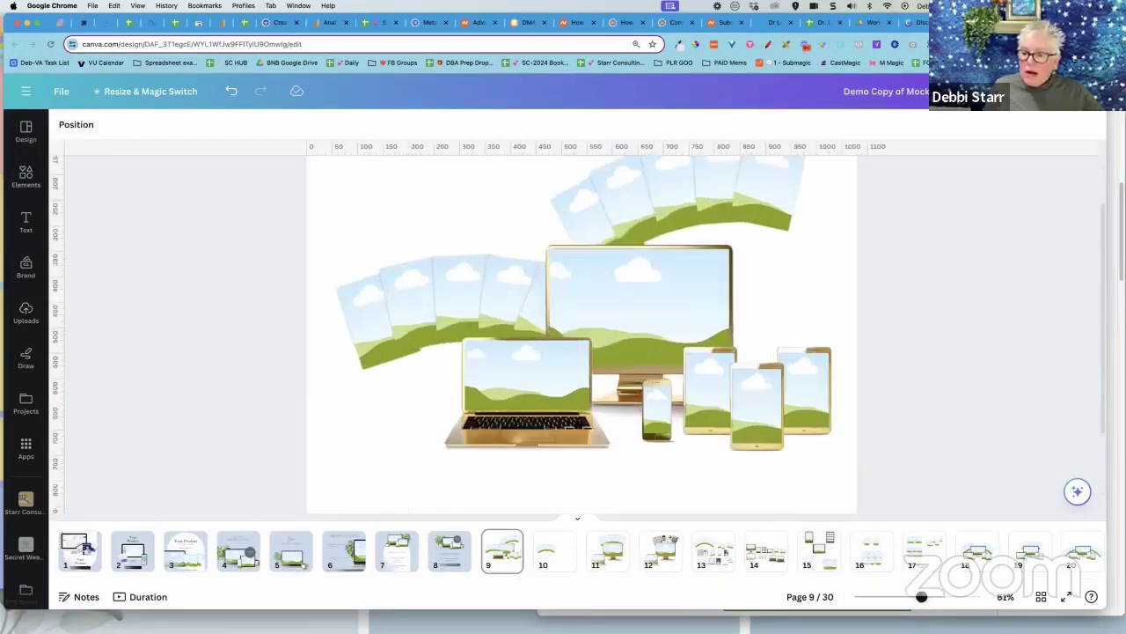
{"action": "left_click", "coordinate": [993, 568]}
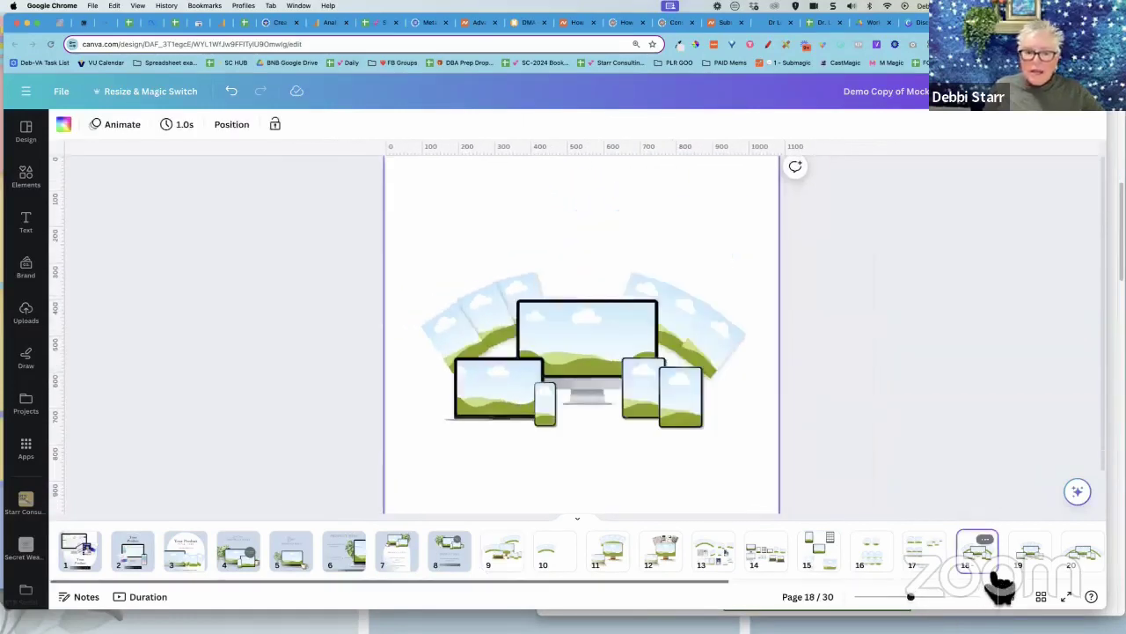
{"action": "left_click", "coordinate": [1039, 563]}
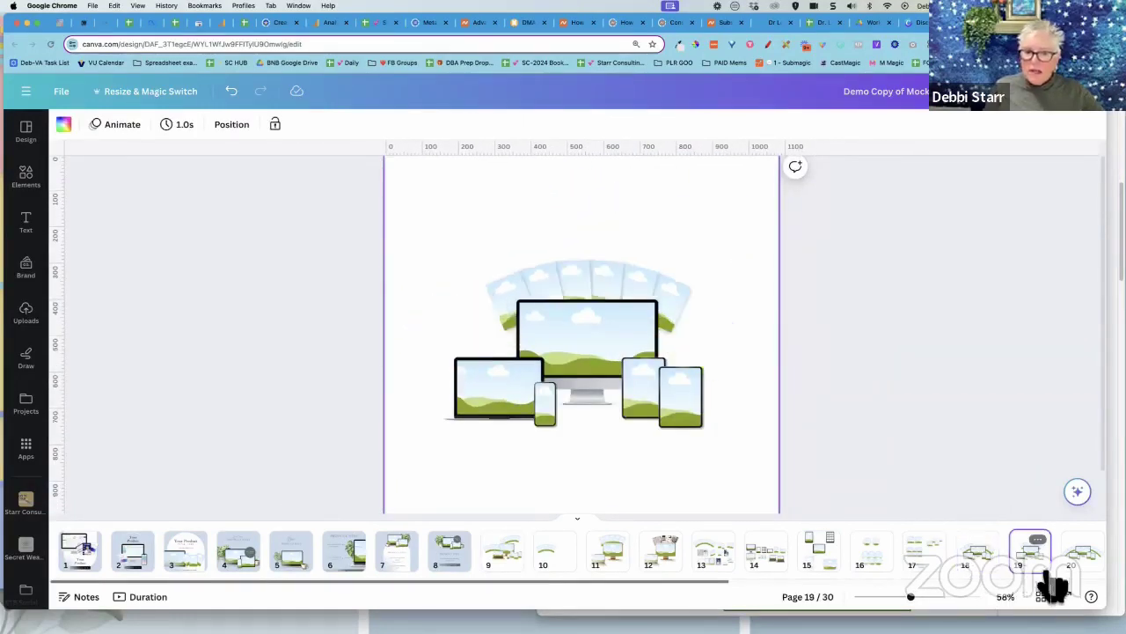
{"action": "left_click", "coordinate": [1082, 552]}
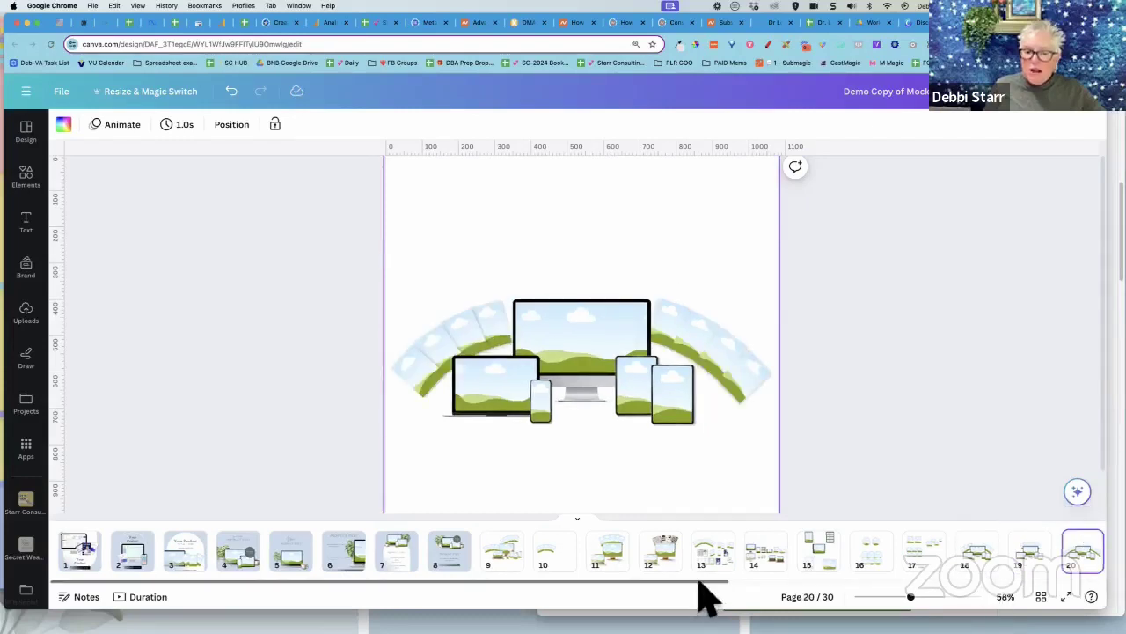
{"action": "left_click_drag", "start_coordinate": [701, 582], "coordinate": [811, 592]}
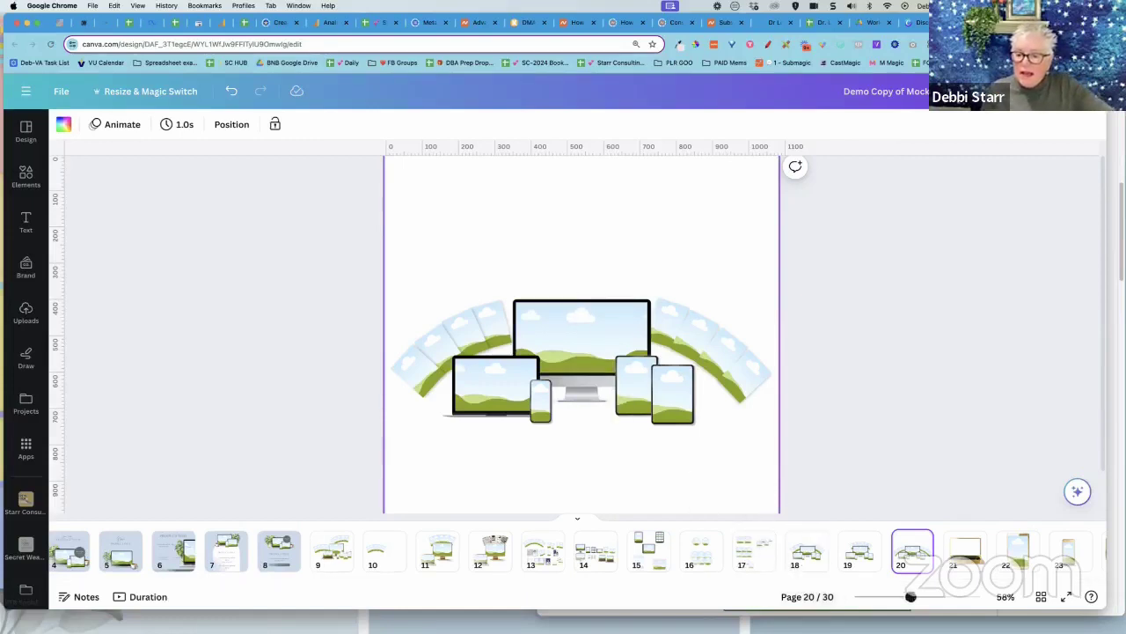
Preview page 21's gold laptop mockup and page 22's gold tablet mockup, zoomed out
{"action": "mouse_move", "coordinate": [911, 597]}
{"action": "left_mouse_down"}
{"action": "mouse_move", "coordinate": [924, 596]}
{"action": "mouse_move", "coordinate": [910, 596]}
{"action": "left_mouse_up"}
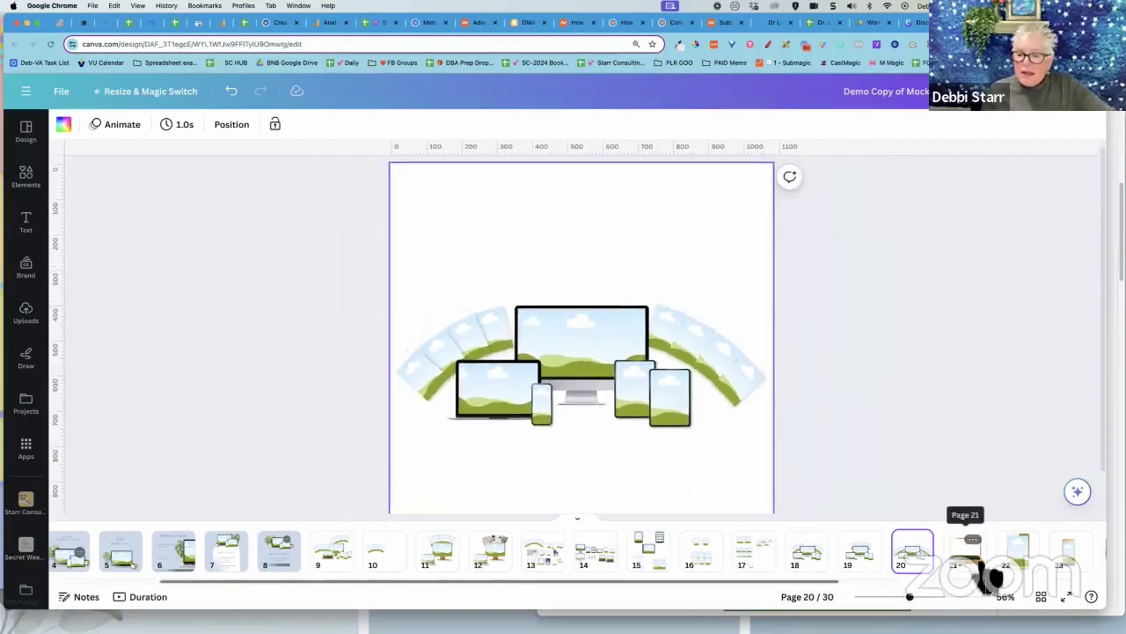
{"action": "left_click", "coordinate": [979, 568]}
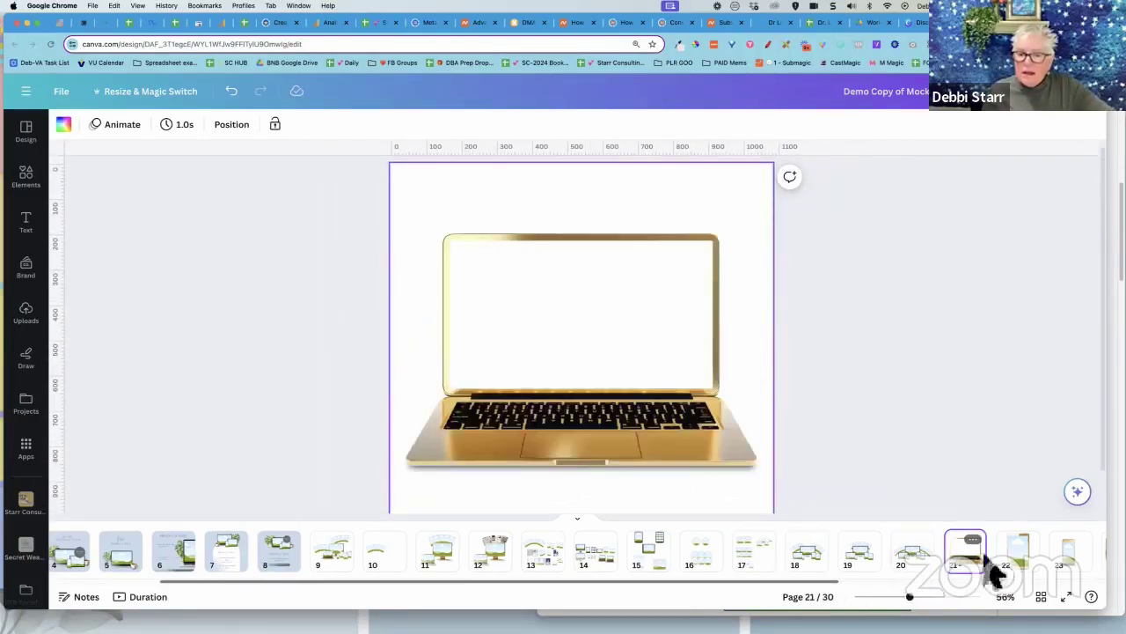
{"action": "left_click", "coordinate": [1035, 565]}
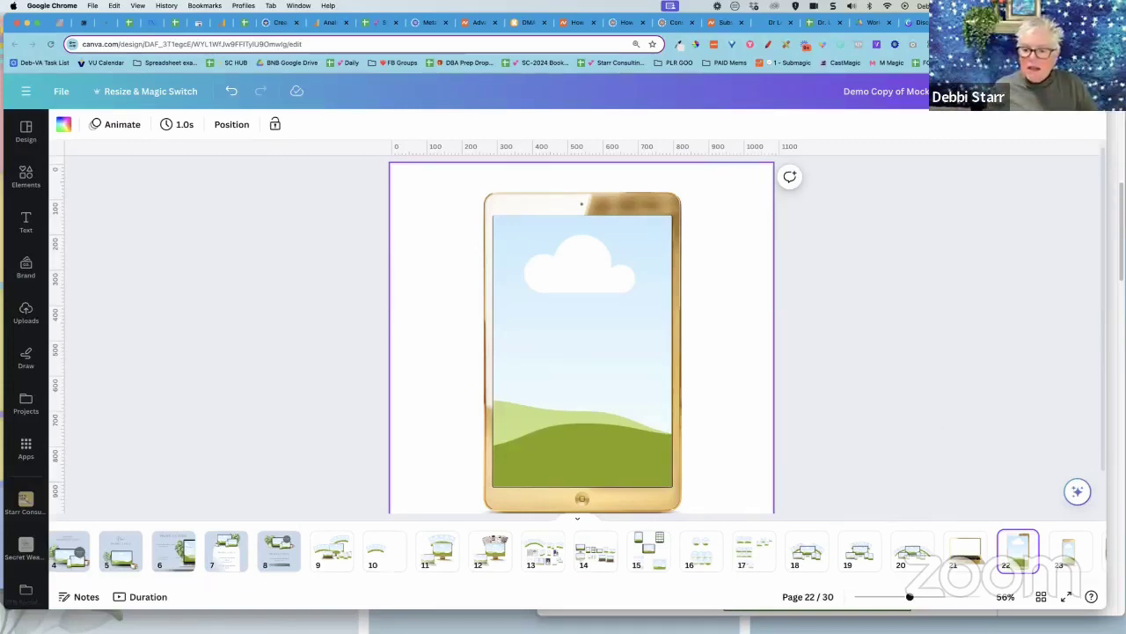
{"action": "key", "text": "super+minus"}
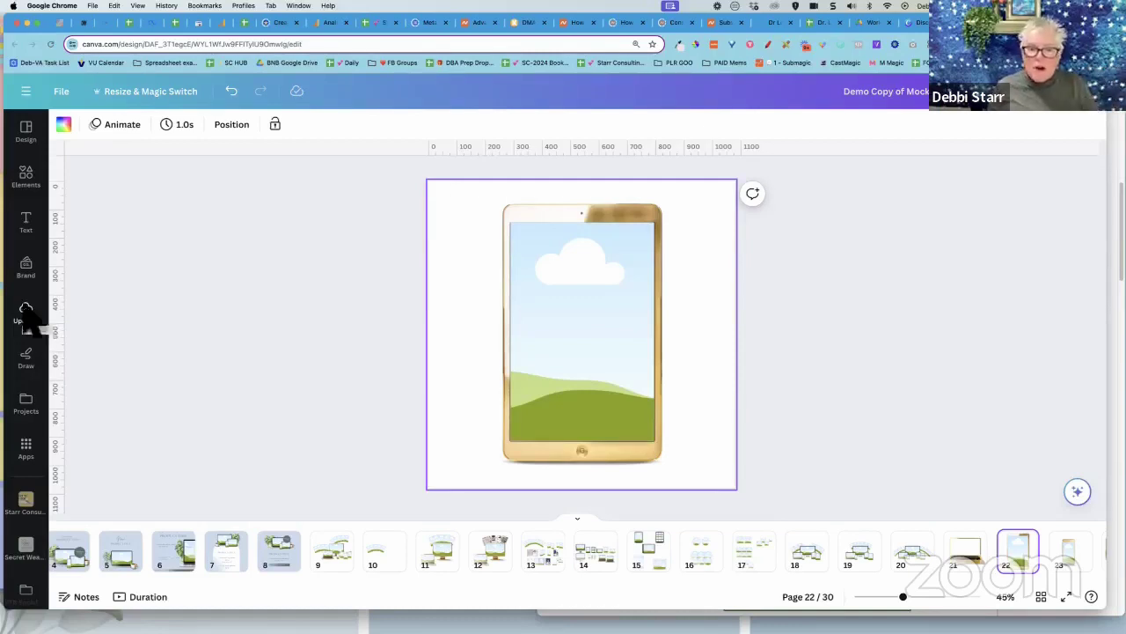
Leave the iPad unselected and open page 26, the laptop with fanned cards
{"action": "left_click_drag", "start_coordinate": [450, 200], "coordinate": [581, 352]}
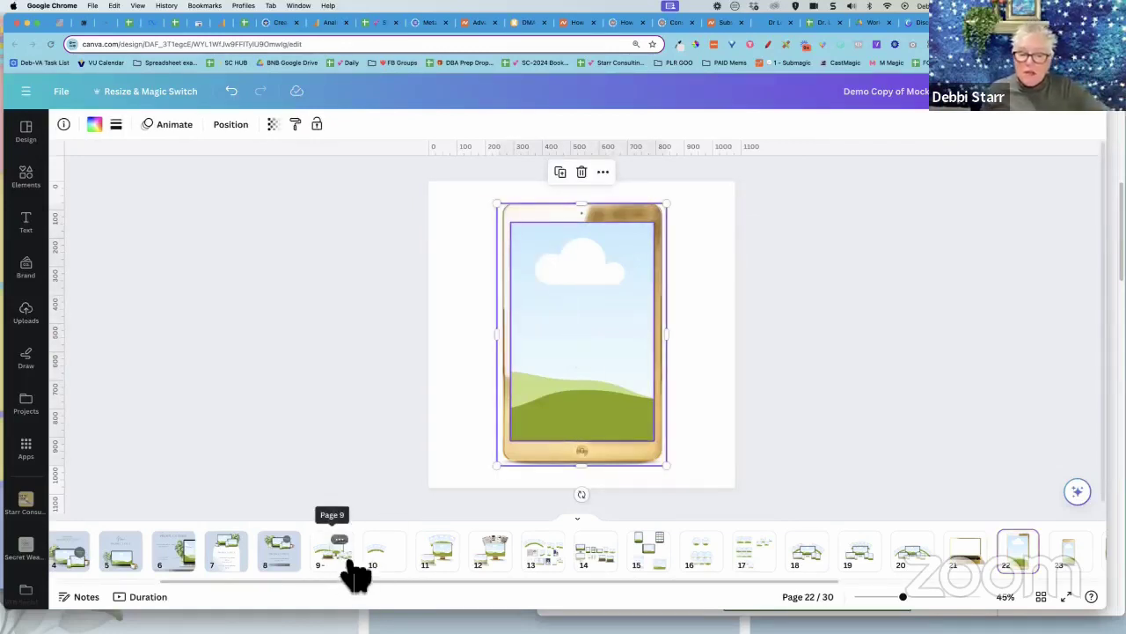
{"action": "left_click", "coordinate": [943, 384]}
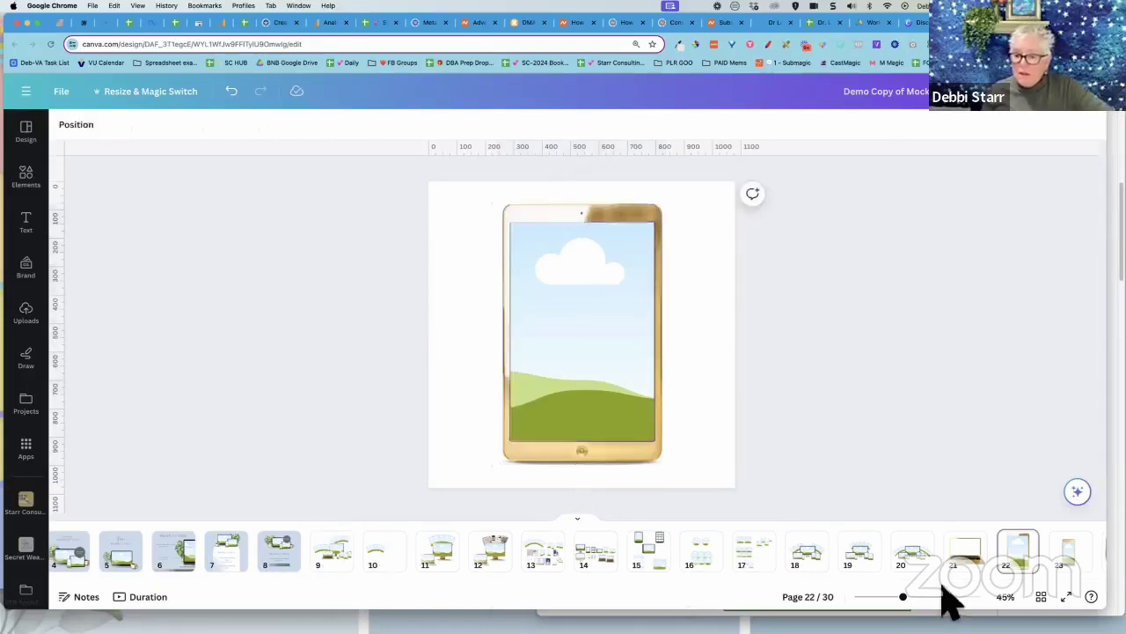
{"action": "scroll", "coordinate": [795, 564], "scroll_direction": "right", "scroll_amount": 5}
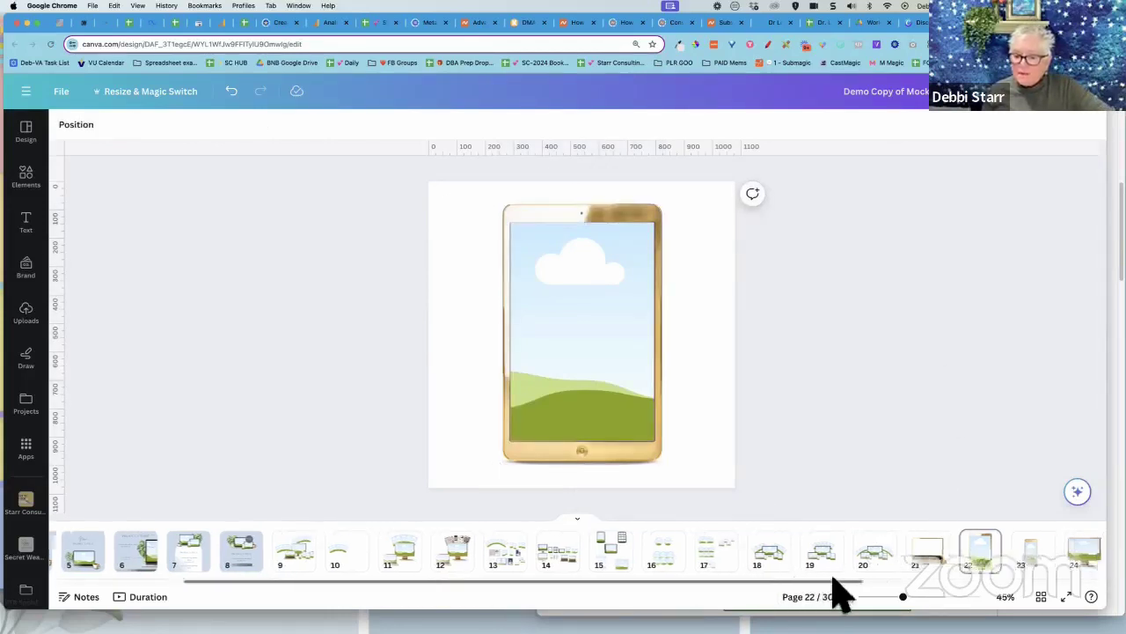
{"action": "scroll", "coordinate": [1021, 563], "scroll_direction": "right", "scroll_amount": 3}
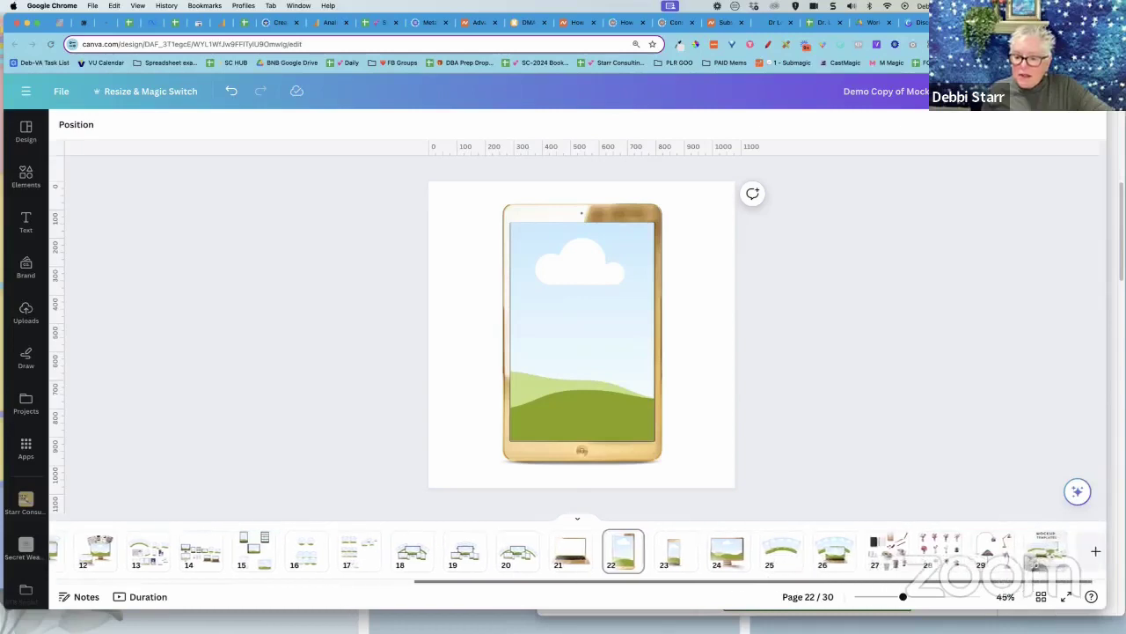
{"action": "left_click", "coordinate": [823, 566]}
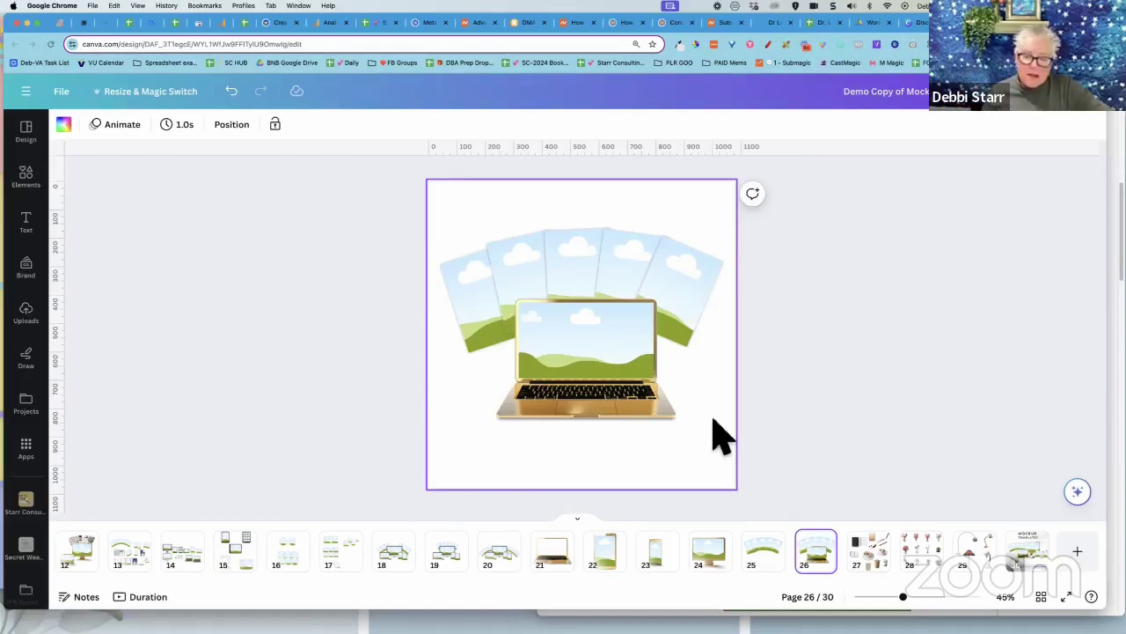
{"action": "left_click", "coordinate": [872, 563]}
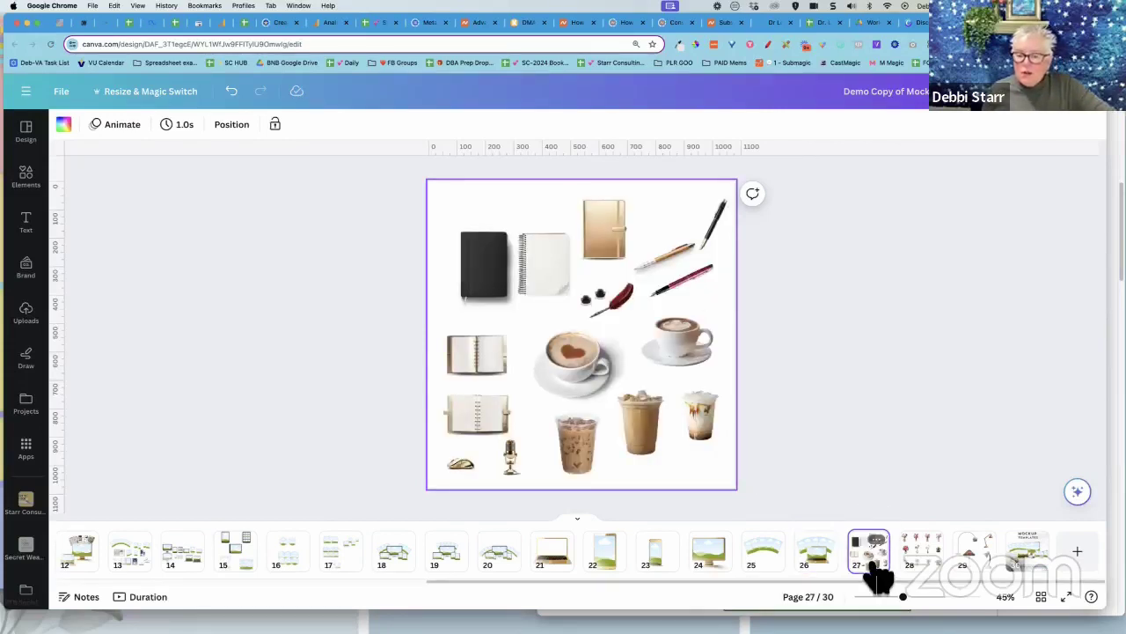
{"action": "left_click", "coordinate": [938, 566]}
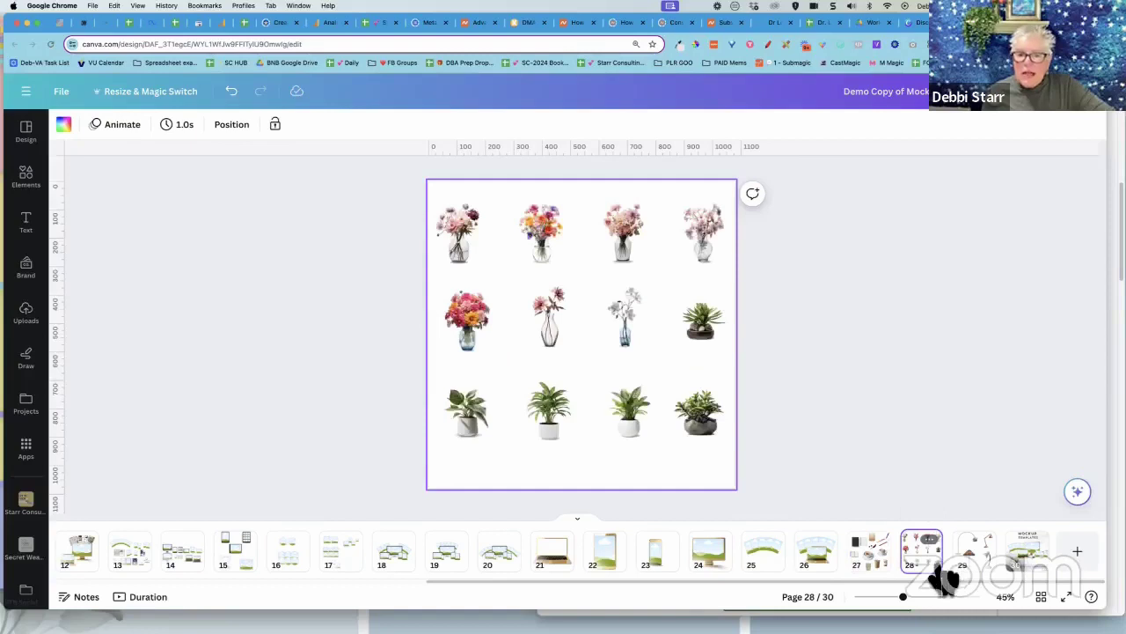
{"action": "left_click", "coordinate": [990, 572]}
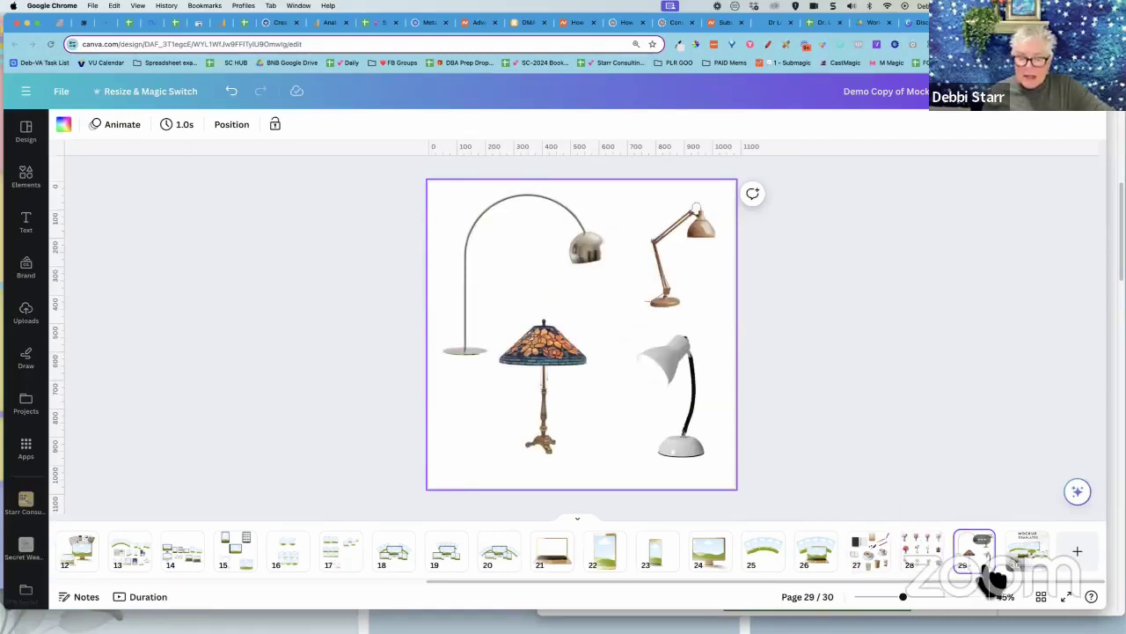
{"action": "left_click", "coordinate": [833, 570]}
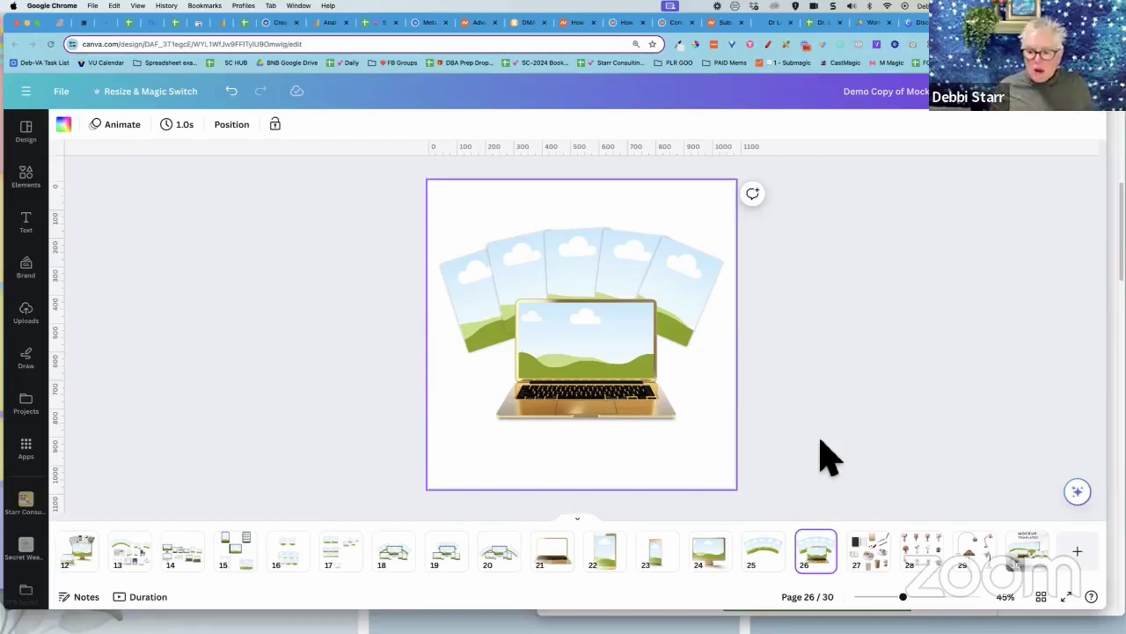
{"action": "left_click", "coordinate": [880, 550]}
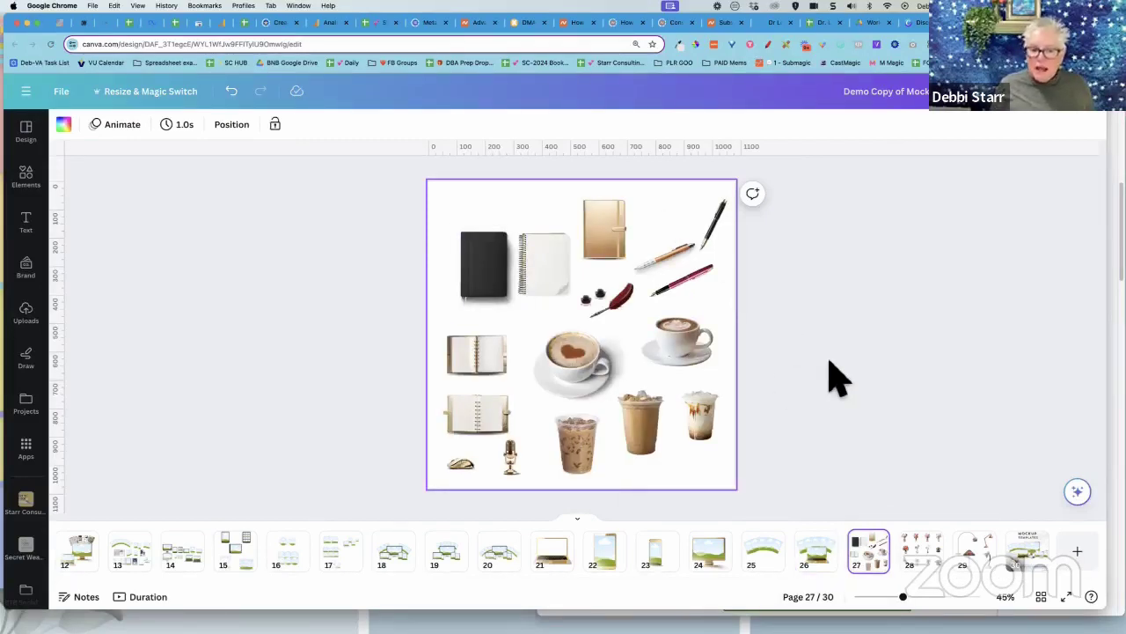
{"action": "left_click", "coordinate": [568, 356]}
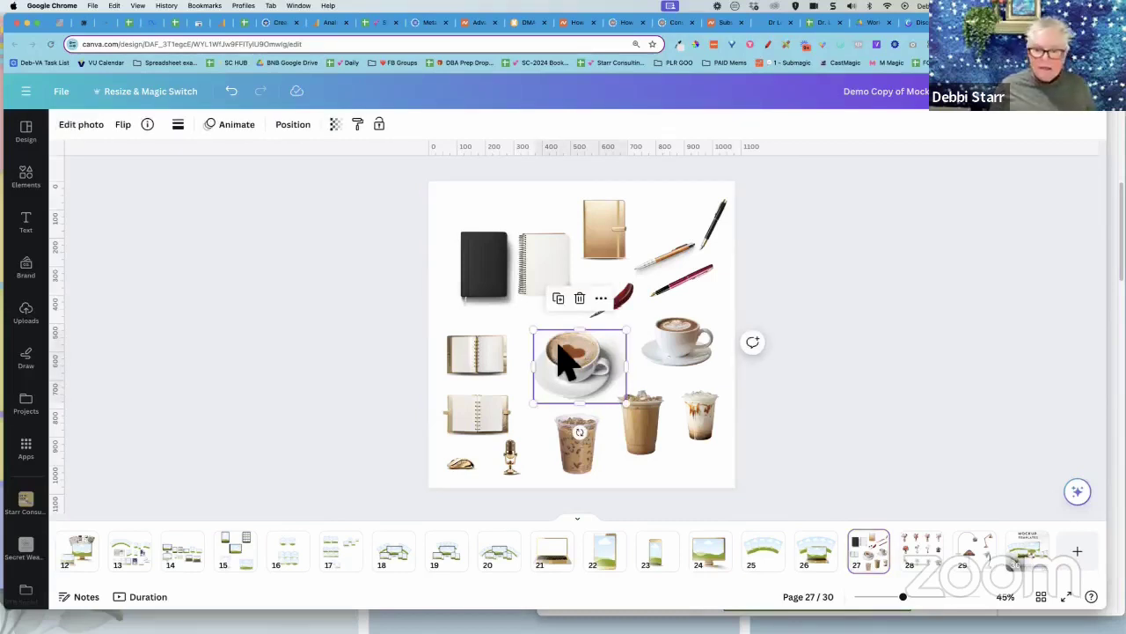
{"action": "left_click", "coordinate": [827, 553]}
{"action": "right_click", "coordinate": [704, 467]}
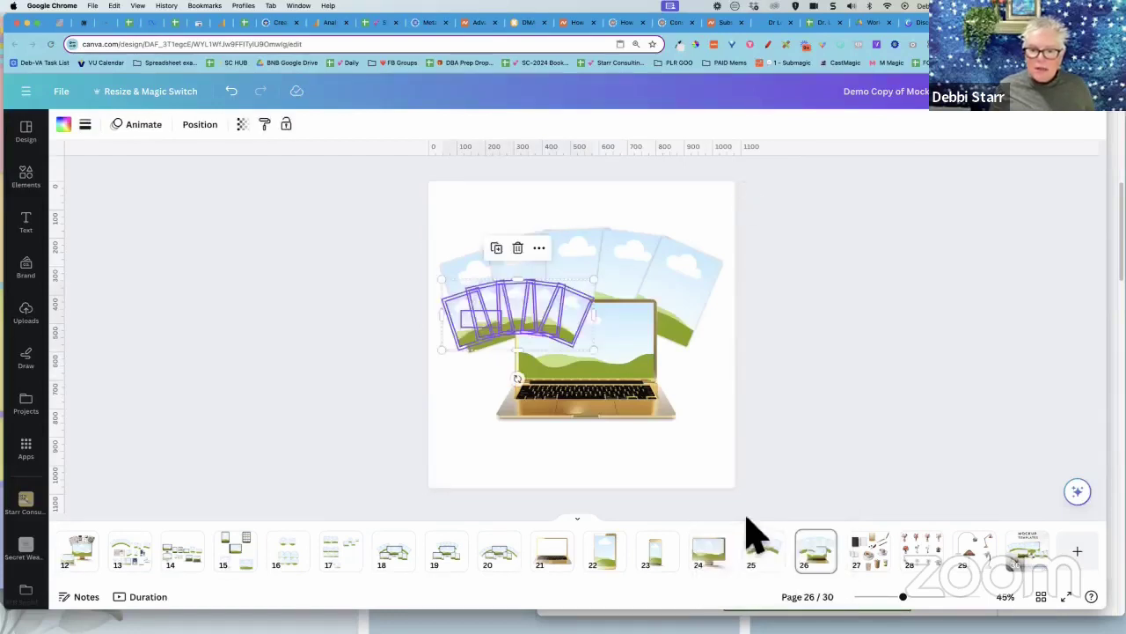
Copy the heart latte-art coffee cup from the coffee props page
{"action": "left_click", "coordinate": [803, 412]}
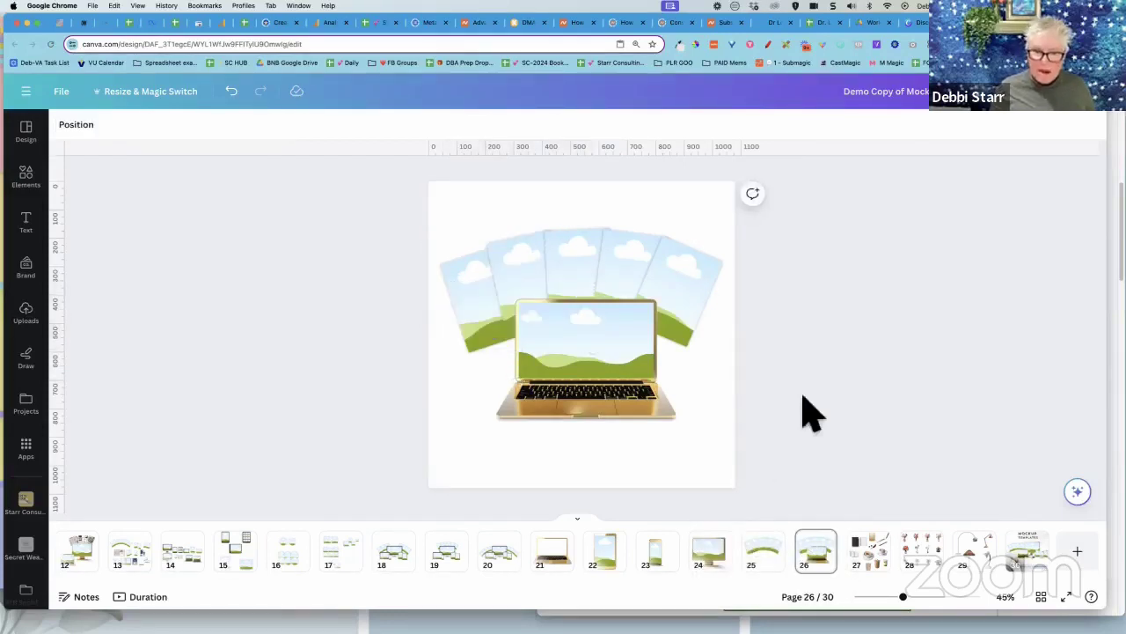
{"action": "left_click", "coordinate": [695, 463]}
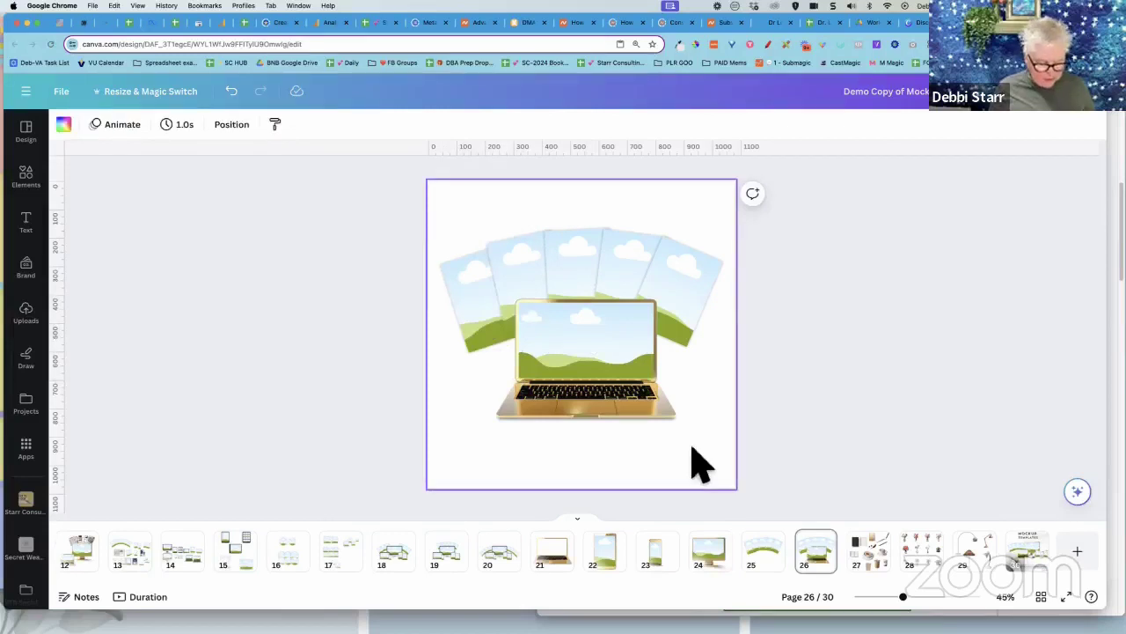
{"action": "left_click", "coordinate": [870, 556]}
{"action": "left_click", "coordinate": [560, 358]}
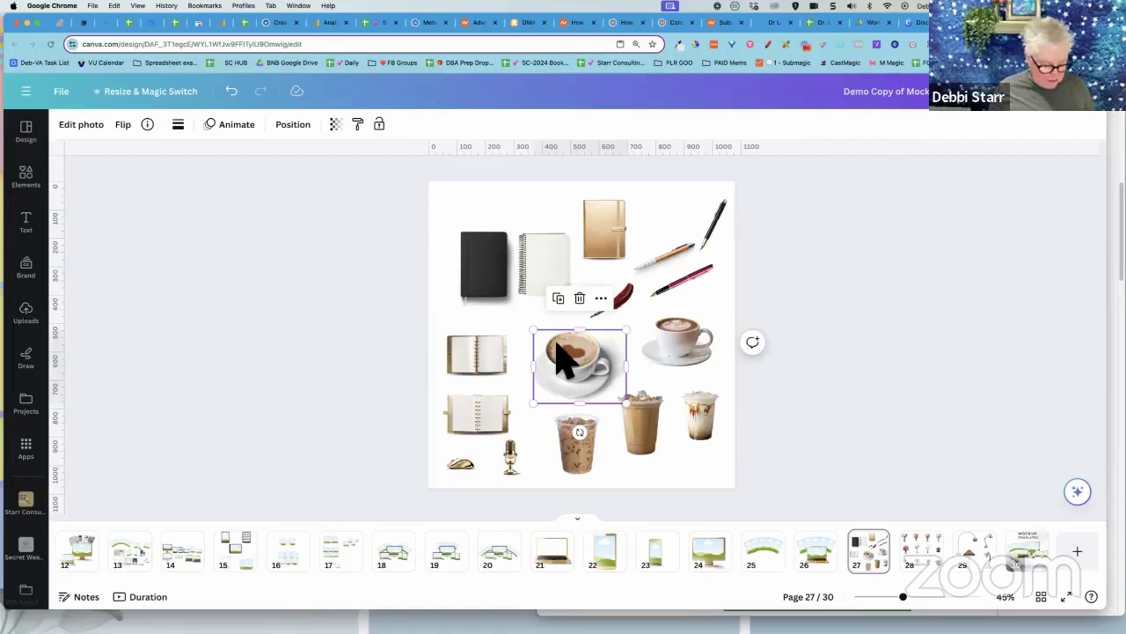
{"action": "left_click", "coordinate": [827, 571]}
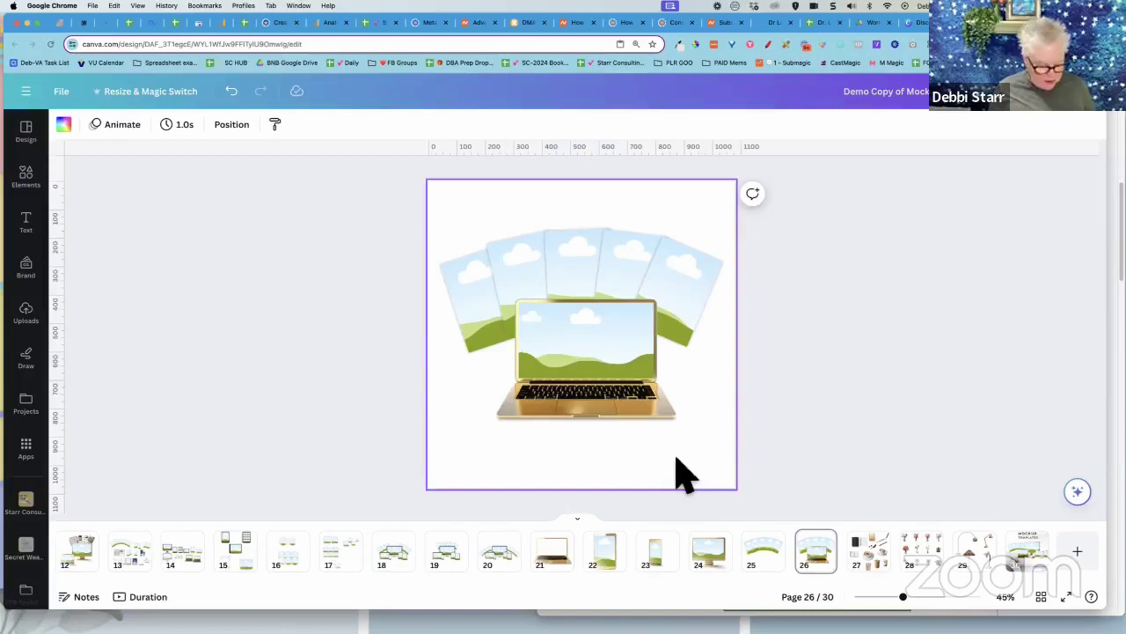
{"action": "left_click", "coordinate": [884, 563]}
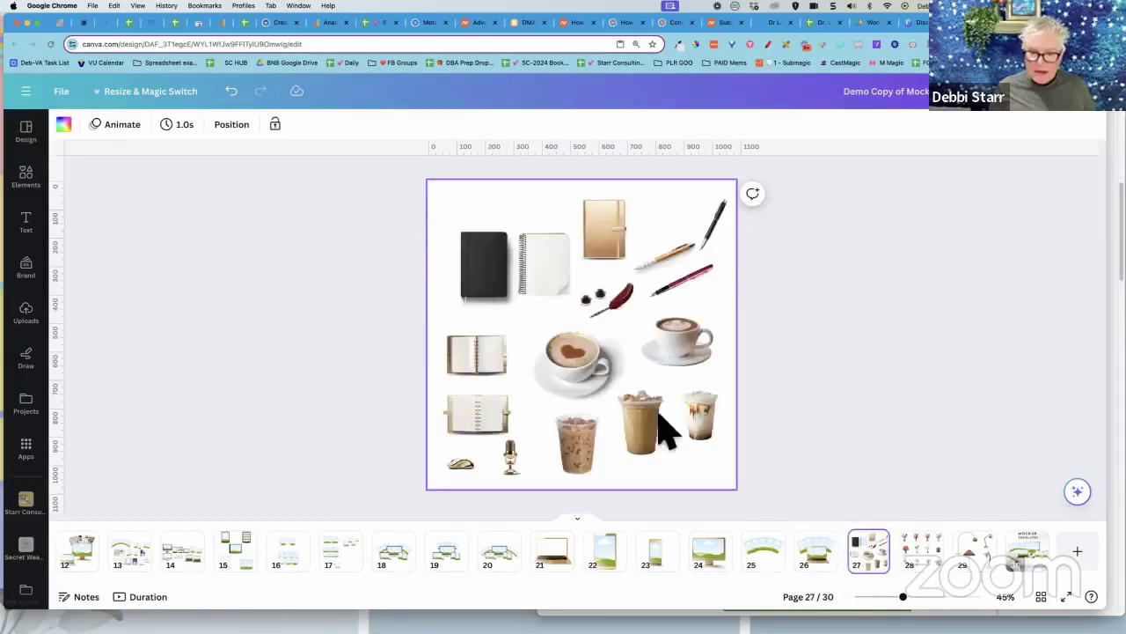
{"action": "left_click", "coordinate": [599, 378]}
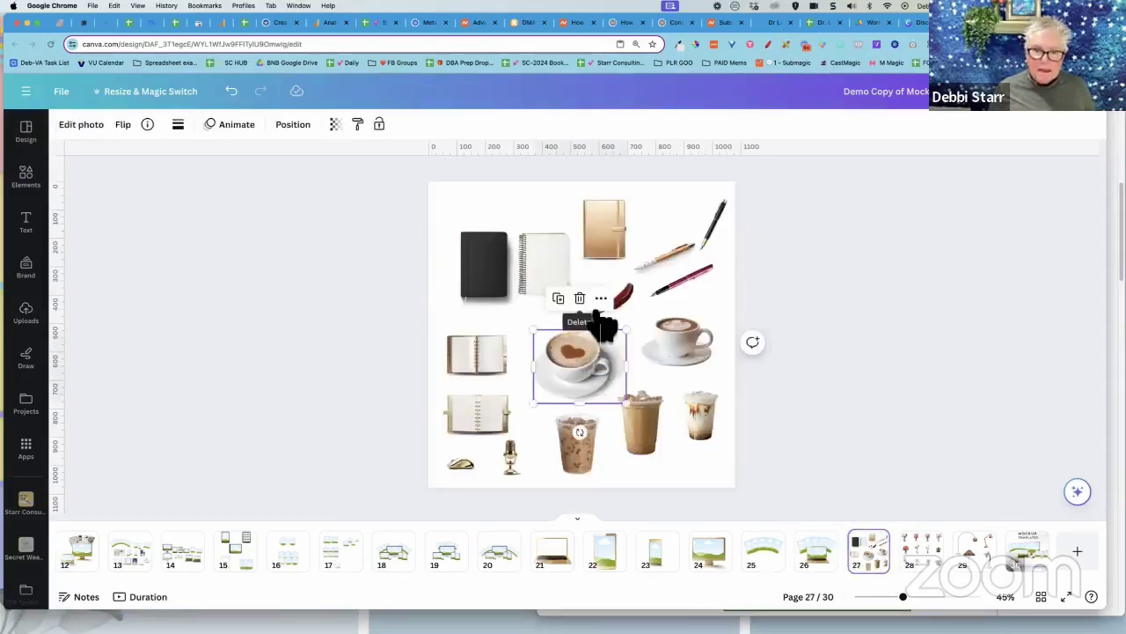
{"action": "right_click", "coordinate": [578, 369]}
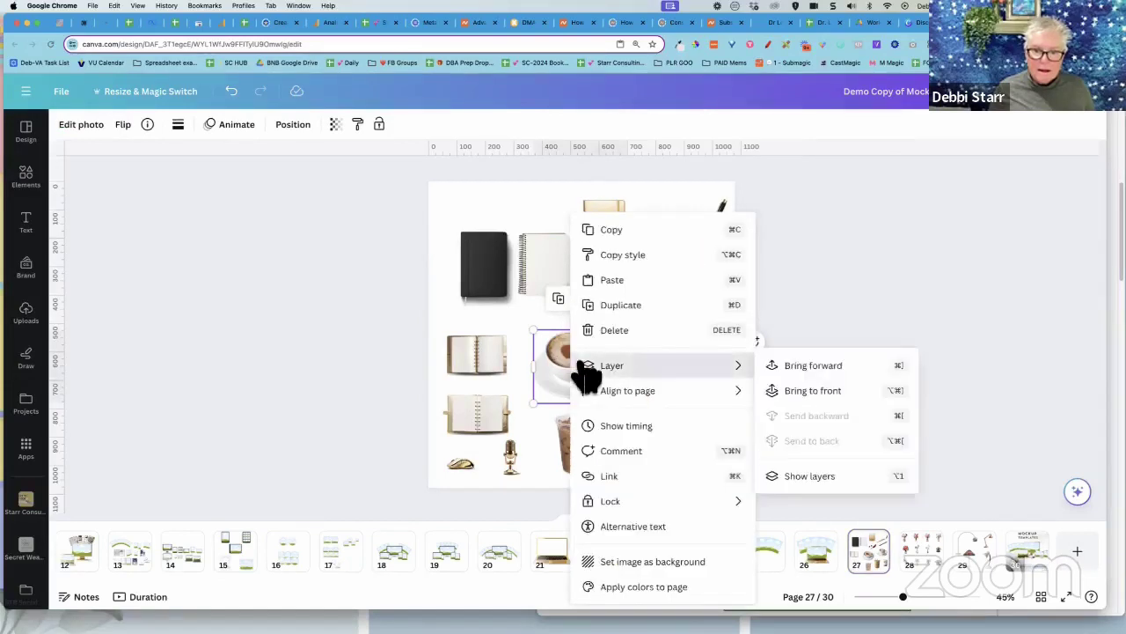
{"action": "left_click", "coordinate": [612, 232]}
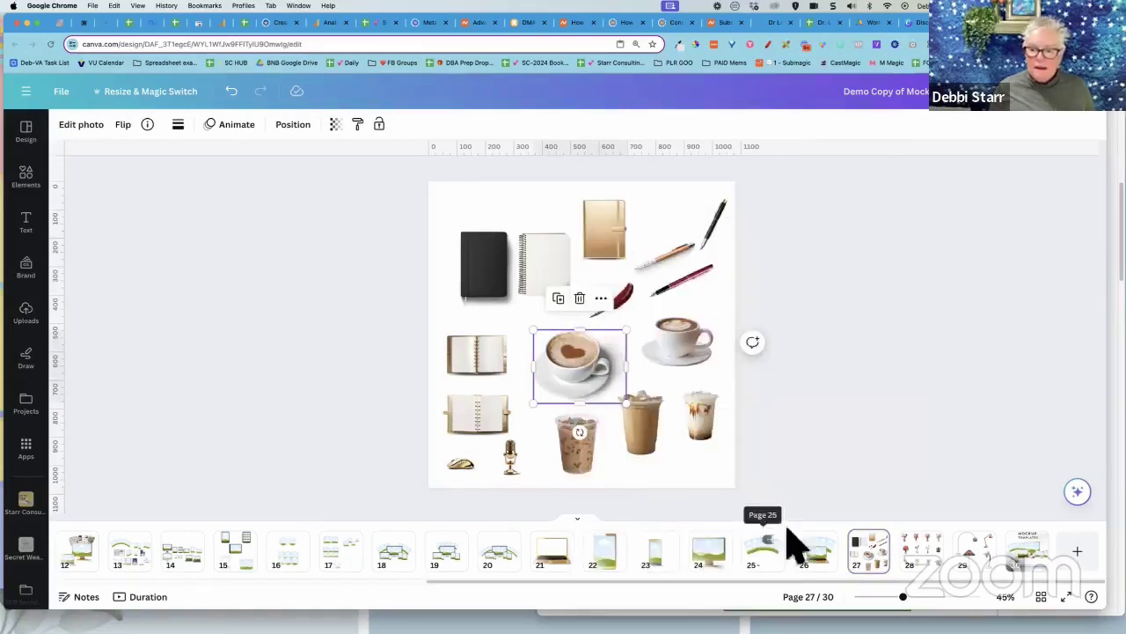
Paste the latte cup onto page 26 and place it at the lower right
{"action": "left_click", "coordinate": [828, 567]}
{"action": "right_click", "coordinate": [660, 466]}
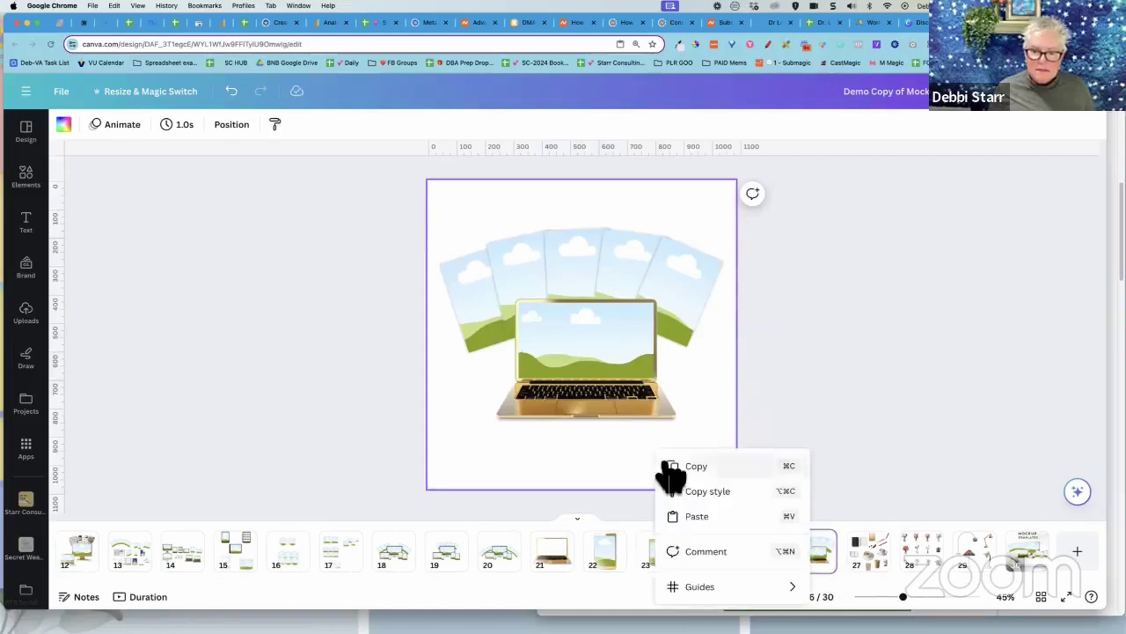
{"action": "left_click", "coordinate": [702, 517]}
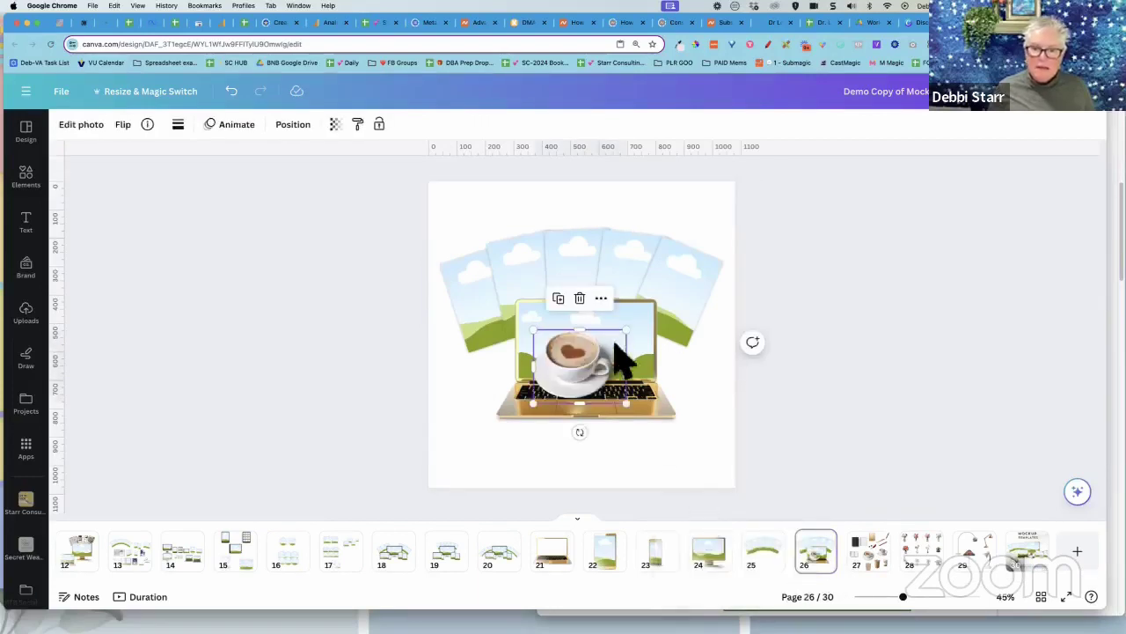
{"action": "left_click_drag", "start_coordinate": [591, 380], "coordinate": [685, 456]}
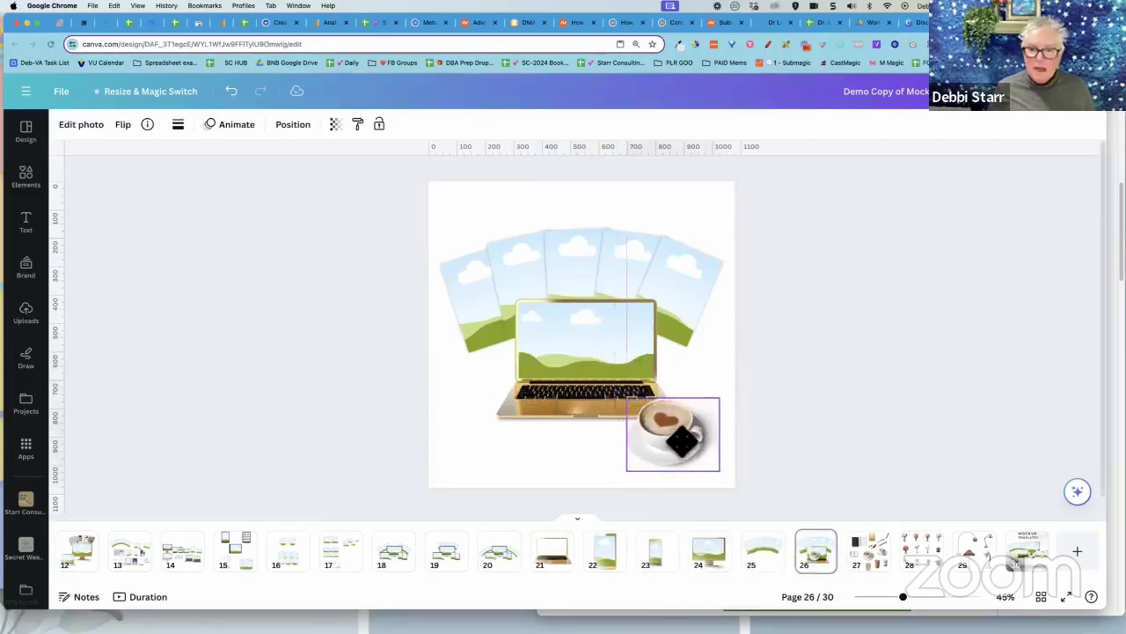
{"action": "left_click", "coordinate": [871, 403]}
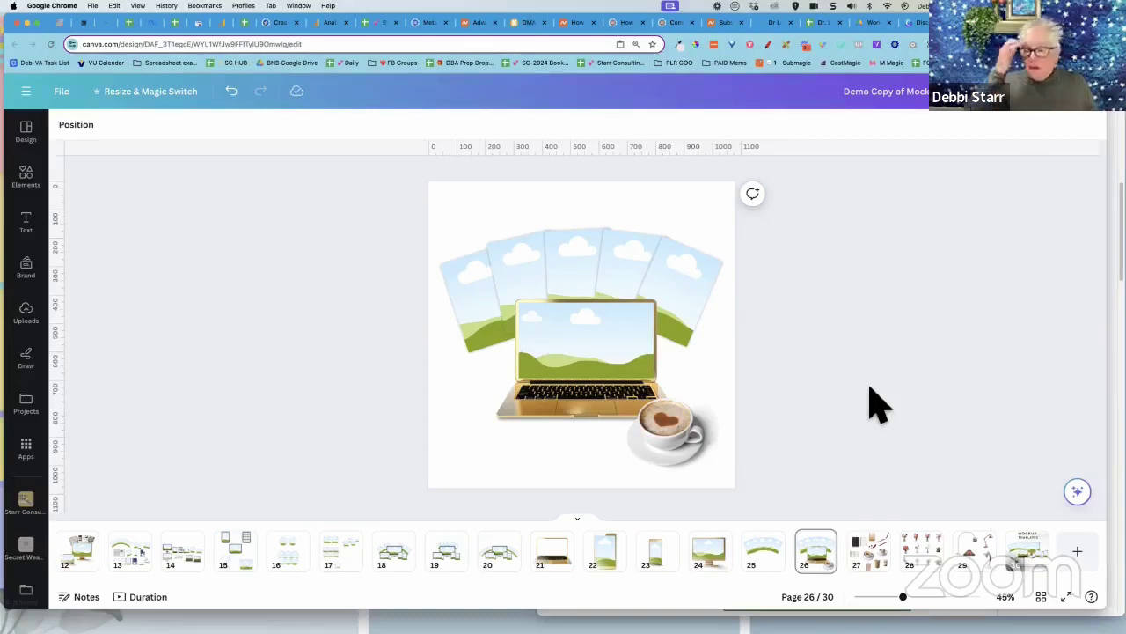
Copy the pink flower vase from the flower and plant props page
{"action": "left_click", "coordinate": [935, 573]}
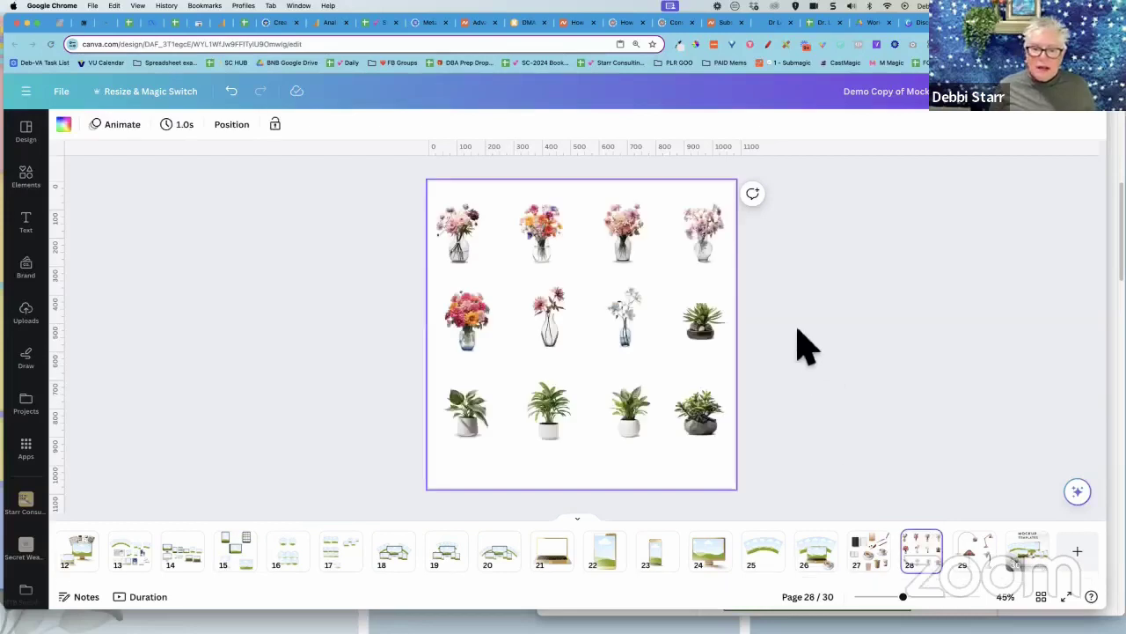
{"action": "left_click", "coordinate": [706, 260]}
{"action": "right_click", "coordinate": [709, 255]}
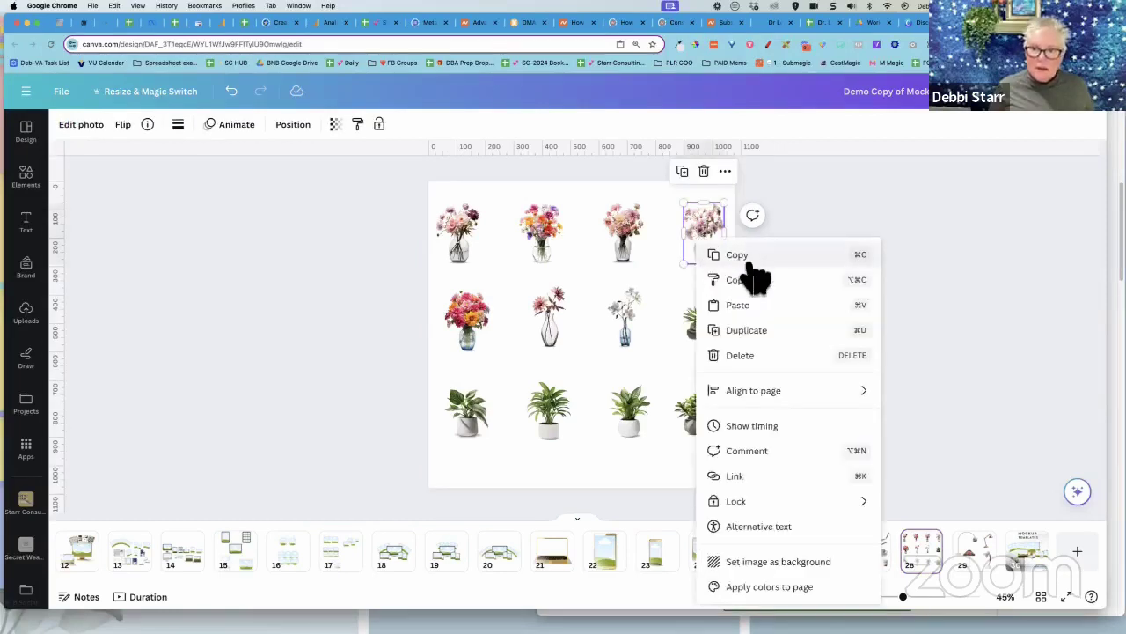
{"action": "left_click", "coordinate": [744, 261]}
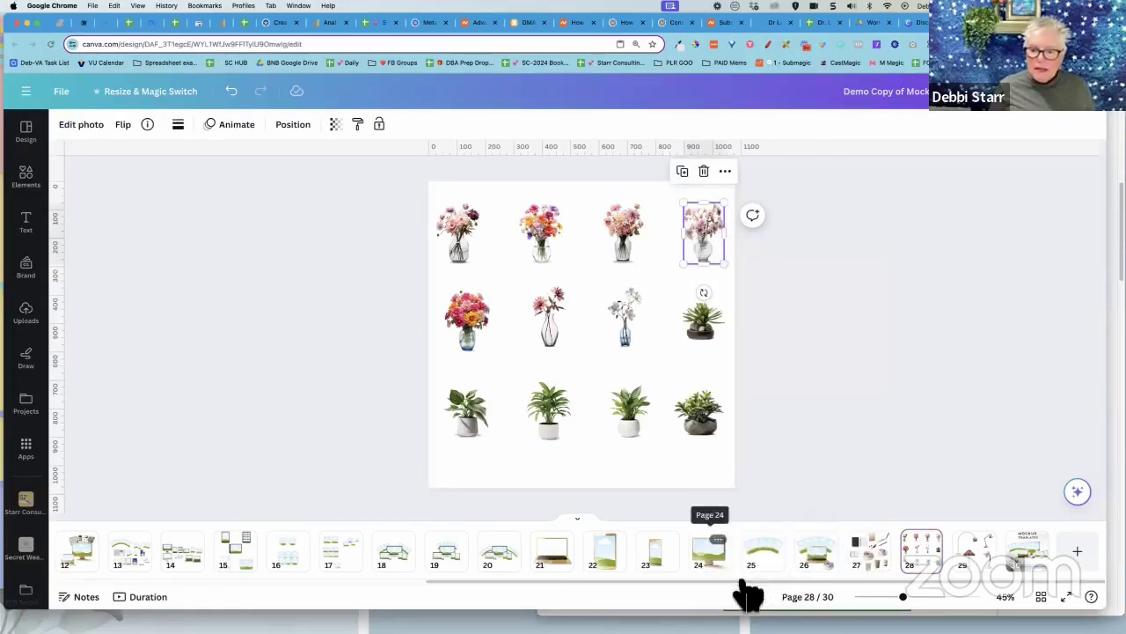
Paste the vase onto page 26, move it to the lower left, and enlarge it
{"action": "left_click", "coordinate": [818, 567]}
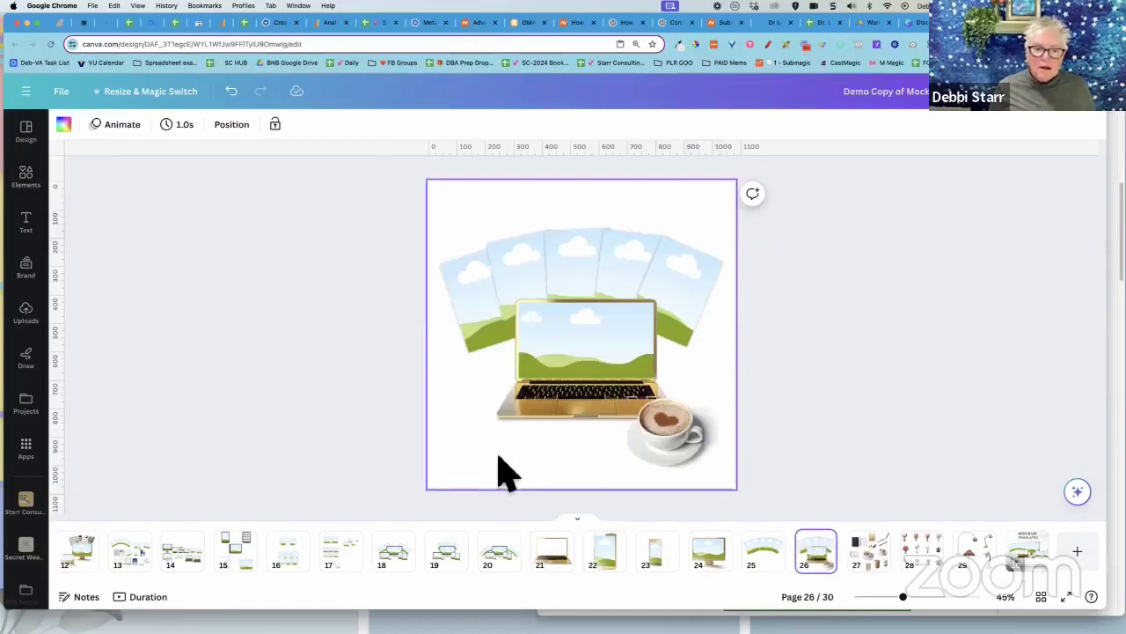
{"action": "right_click", "coordinate": [456, 444]}
{"action": "left_click", "coordinate": [507, 521]}
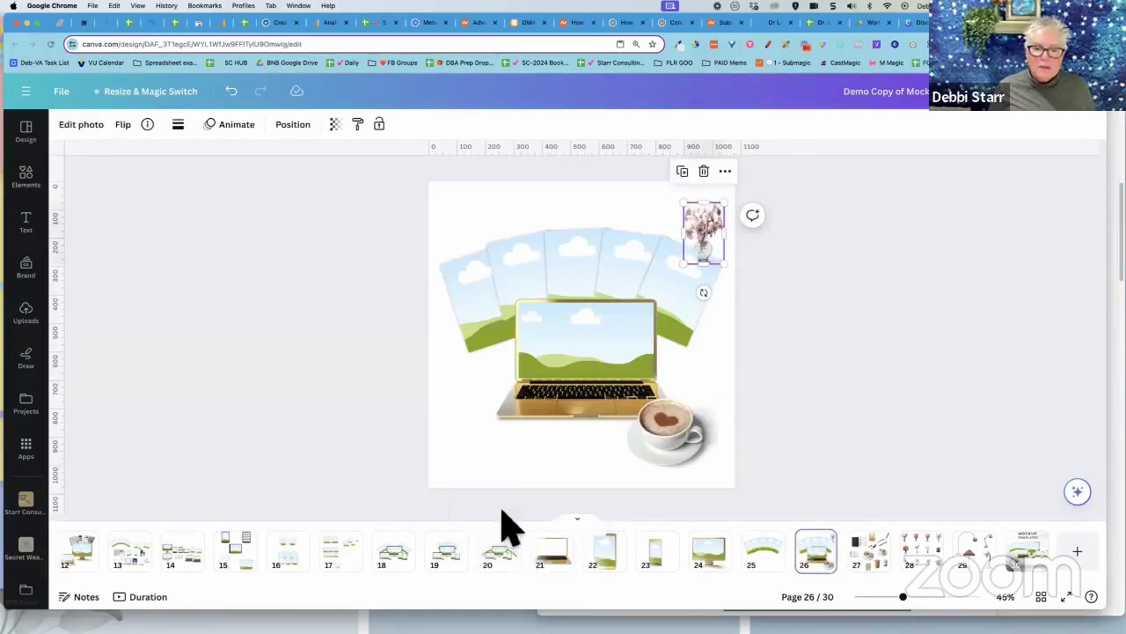
{"action": "left_click_drag", "start_coordinate": [711, 239], "coordinate": [533, 494]}
{"action": "left_click_drag", "start_coordinate": [506, 452], "coordinate": [503, 455]}
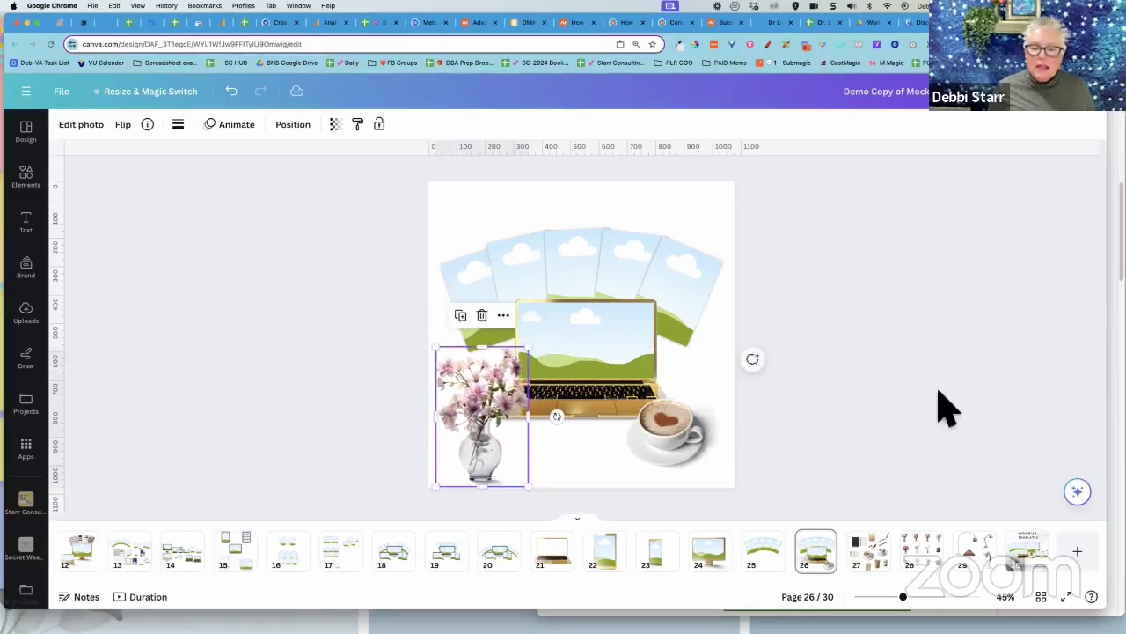
{"action": "left_click", "coordinate": [888, 414]}
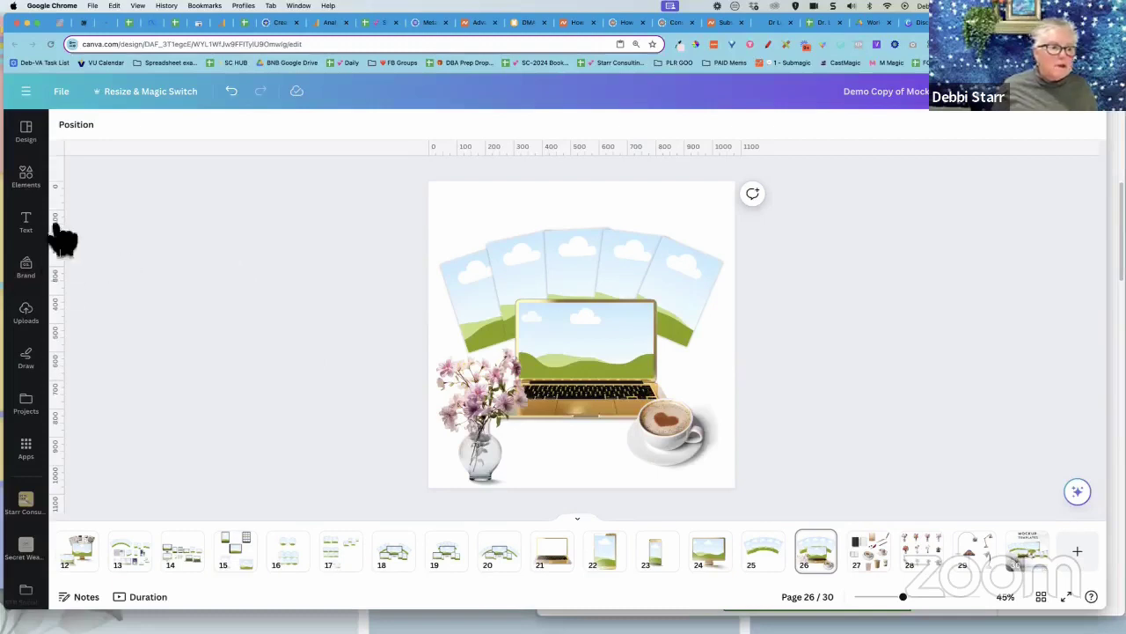
Place the Profit and Loss Report upload into the laptop screen
{"action": "left_click", "coordinate": [40, 324]}
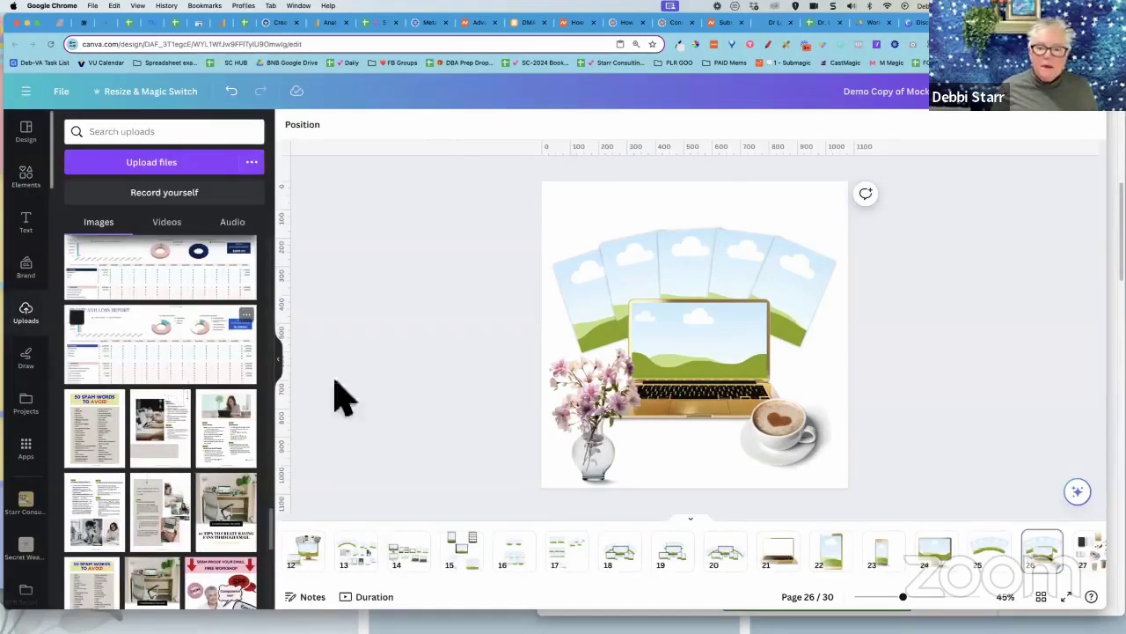
{"action": "left_click_drag", "start_coordinate": [343, 397], "coordinate": [730, 390]}
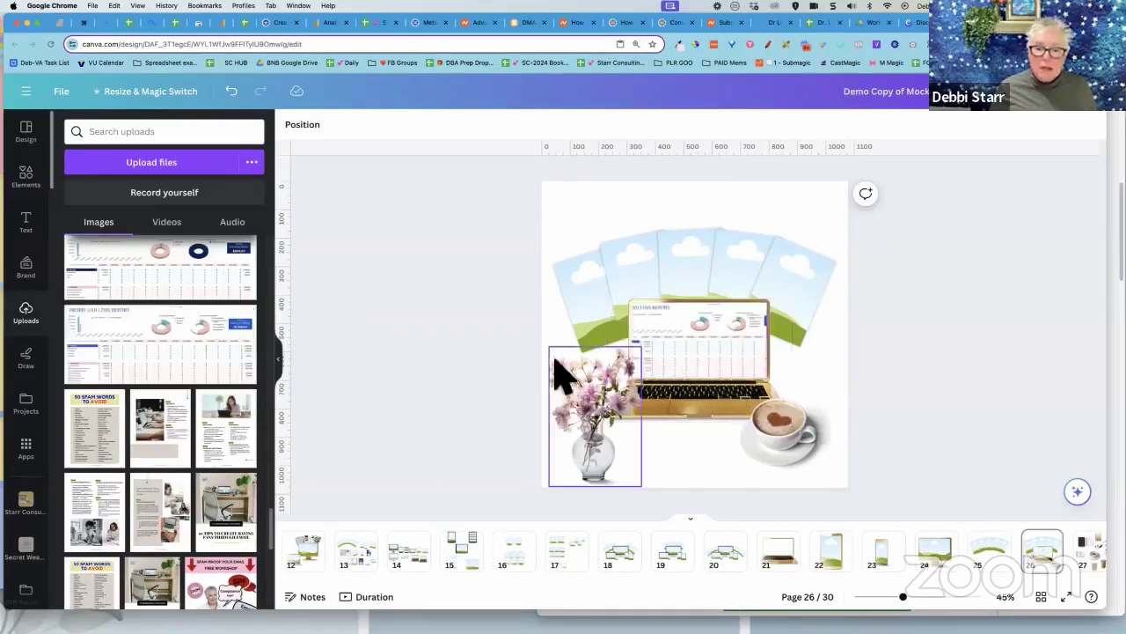
{"action": "left_click", "coordinate": [717, 357]}
{"action": "double_click", "coordinate": [726, 353]}
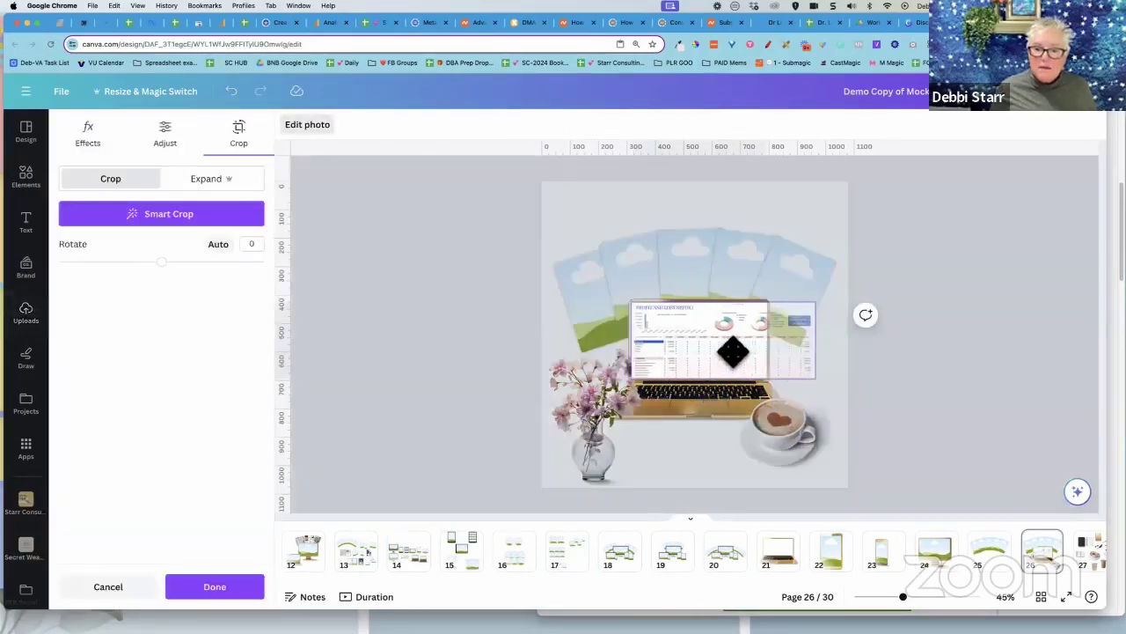
{"action": "left_click", "coordinate": [419, 342]}
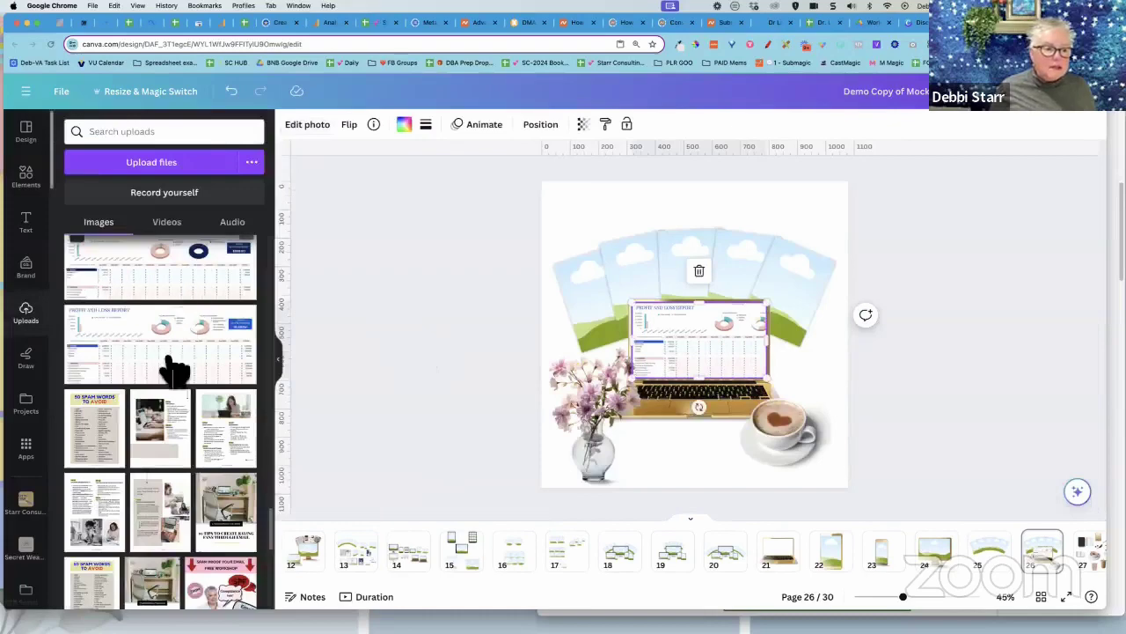
Fill cards with the getting-started guide, SPF Example and Recurring Monthly Items images, repositioning monthly items
{"action": "scroll", "coordinate": [174, 369], "scroll_direction": "up", "scroll_amount": 5}
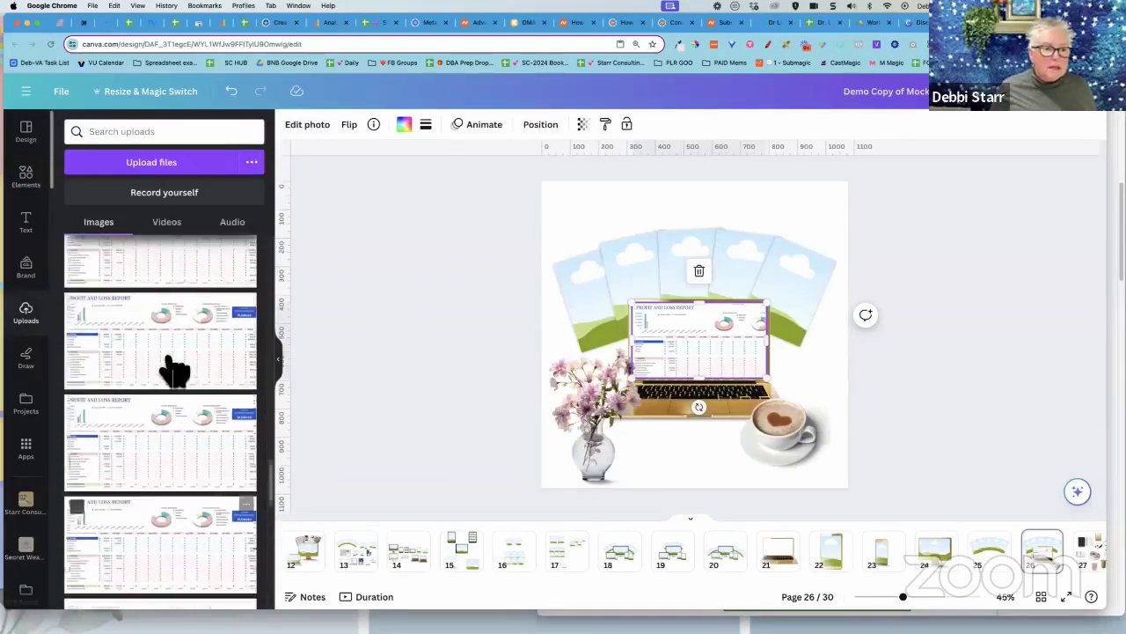
{"action": "scroll", "coordinate": [174, 370], "scroll_direction": "up", "scroll_amount": 5}
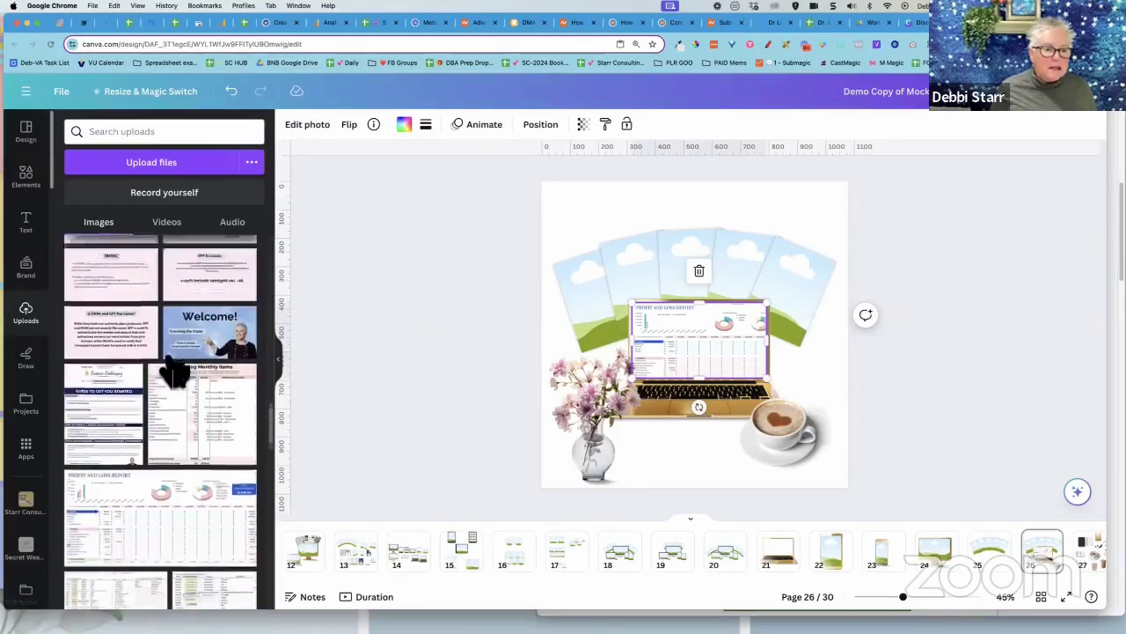
{"action": "scroll", "coordinate": [175, 372], "scroll_direction": "down", "scroll_amount": 1}
{"action": "left_click_drag", "start_coordinate": [98, 387], "coordinate": [826, 303]}
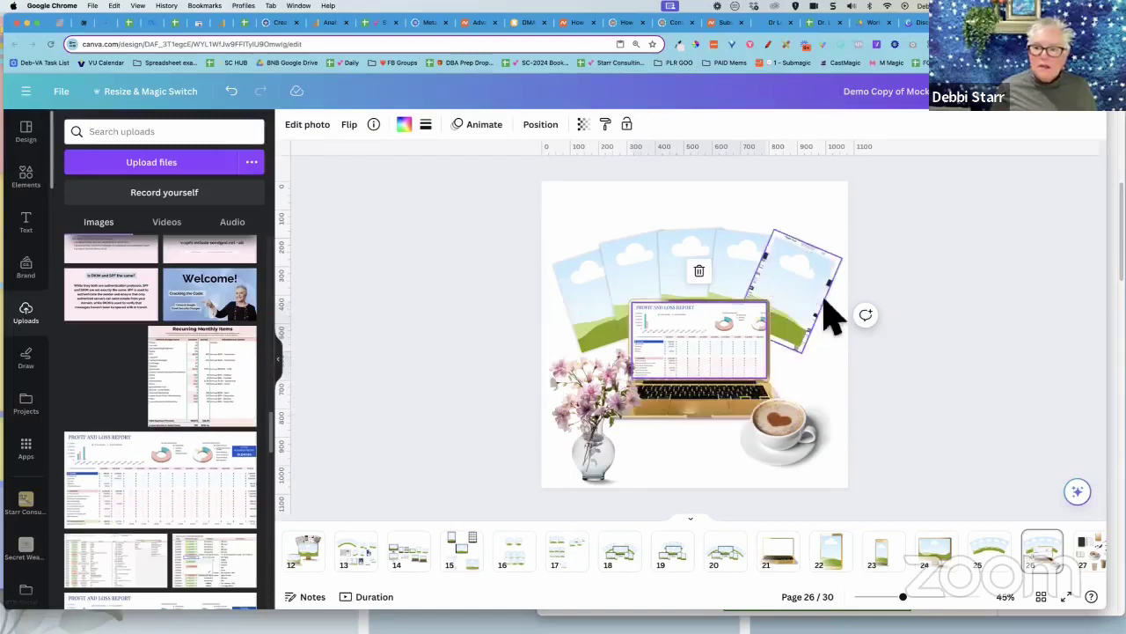
{"action": "left_click_drag", "start_coordinate": [227, 378], "coordinate": [743, 288]}
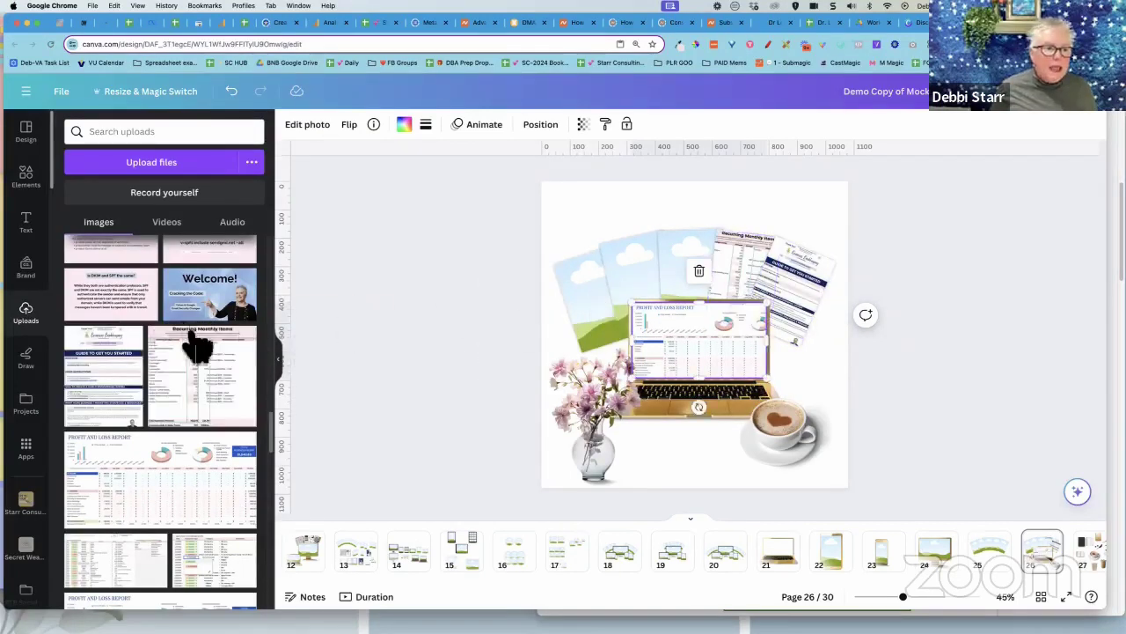
{"action": "scroll", "coordinate": [214, 372], "scroll_direction": "up", "scroll_amount": 2}
{"action": "left_click_drag", "start_coordinate": [242, 330], "coordinate": [696, 295]}
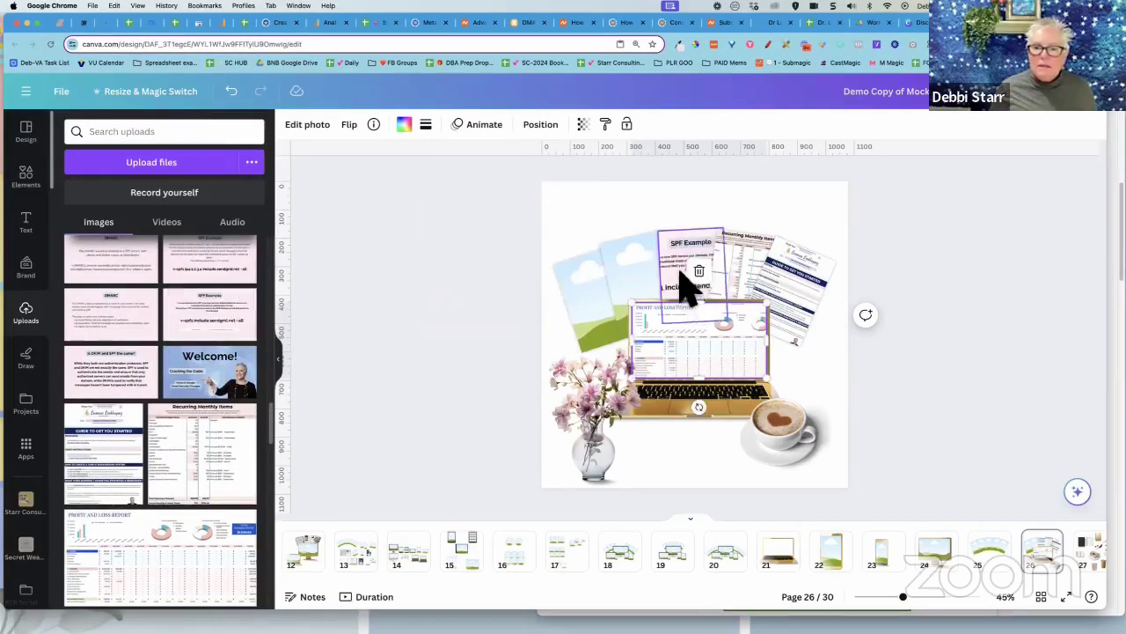
{"action": "scroll", "coordinate": [220, 392], "scroll_direction": "down", "scroll_amount": 2}
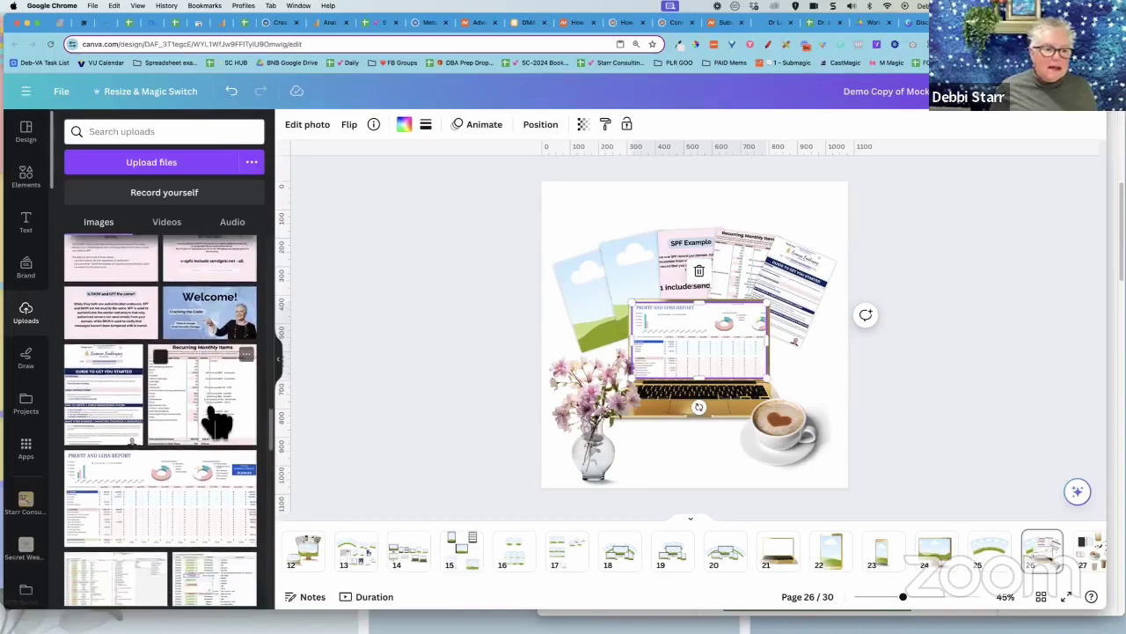
{"action": "left_click_drag", "start_coordinate": [217, 423], "coordinate": [695, 302]}
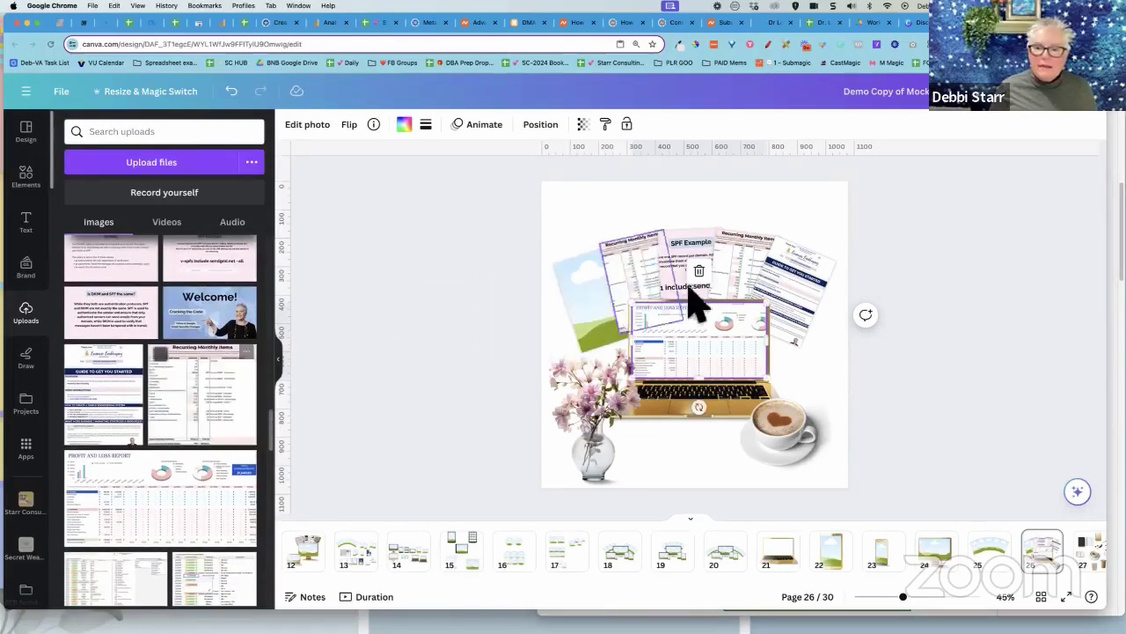
{"action": "double_click", "coordinate": [644, 283]}
{"action": "left_click_drag", "start_coordinate": [636, 279], "coordinate": [682, 279]}
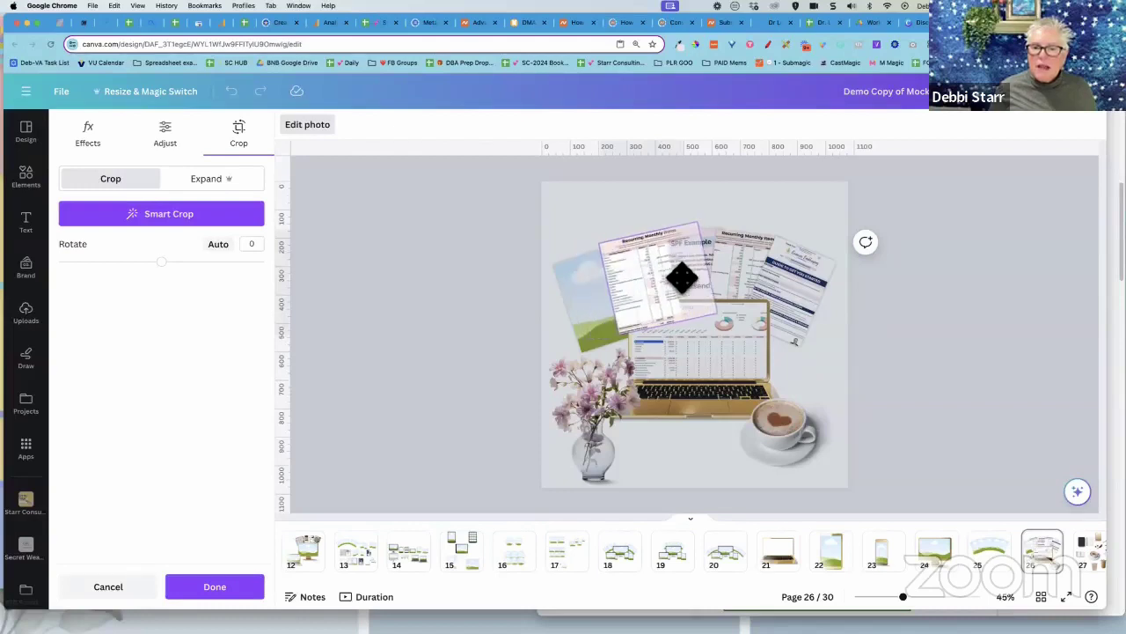
{"action": "left_click", "coordinate": [440, 303]}
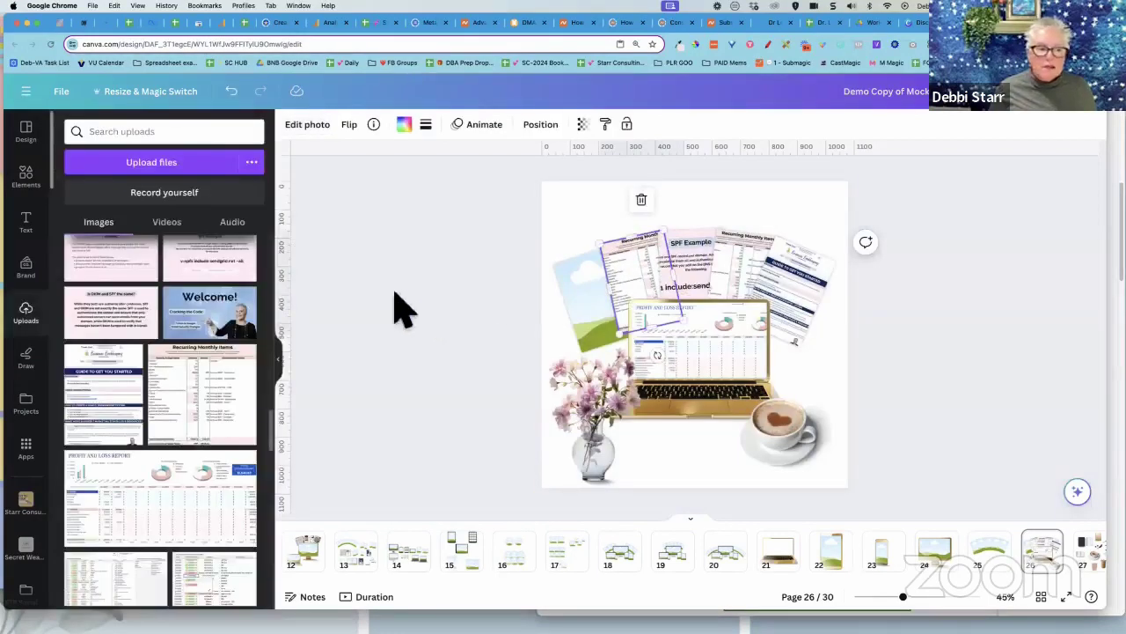
Put spreadsheet uploads into the left and top cards, crop them, then zoom in and hide uploads
{"action": "scroll", "coordinate": [198, 374], "scroll_direction": "down", "scroll_amount": 3}
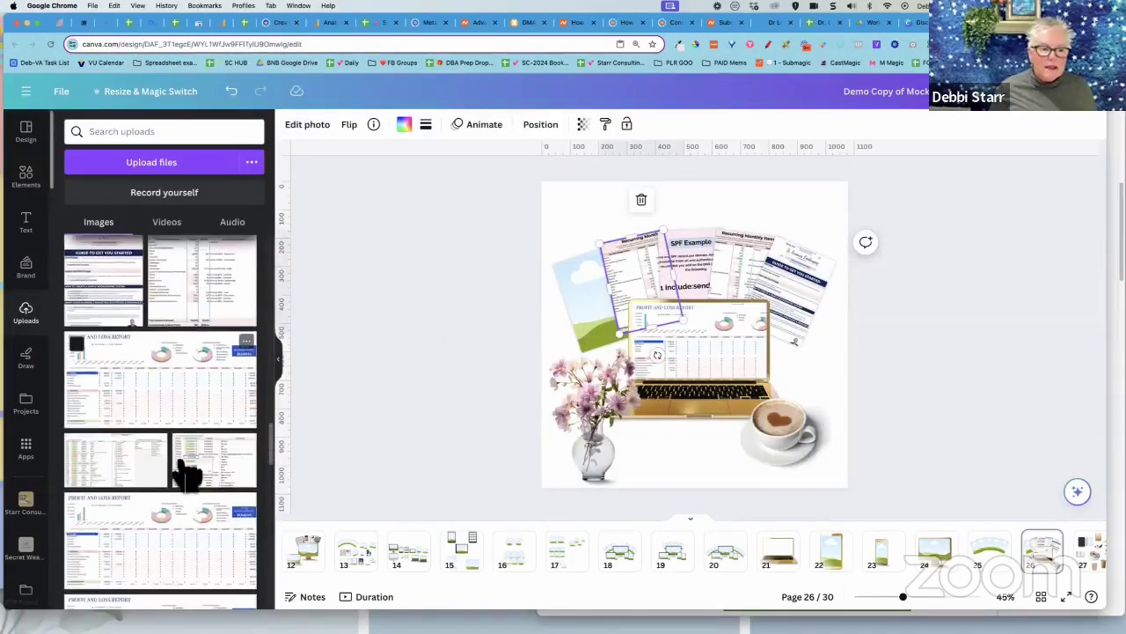
{"action": "left_click_drag", "start_coordinate": [146, 471], "coordinate": [661, 307]}
{"action": "double_click", "coordinate": [603, 319]}
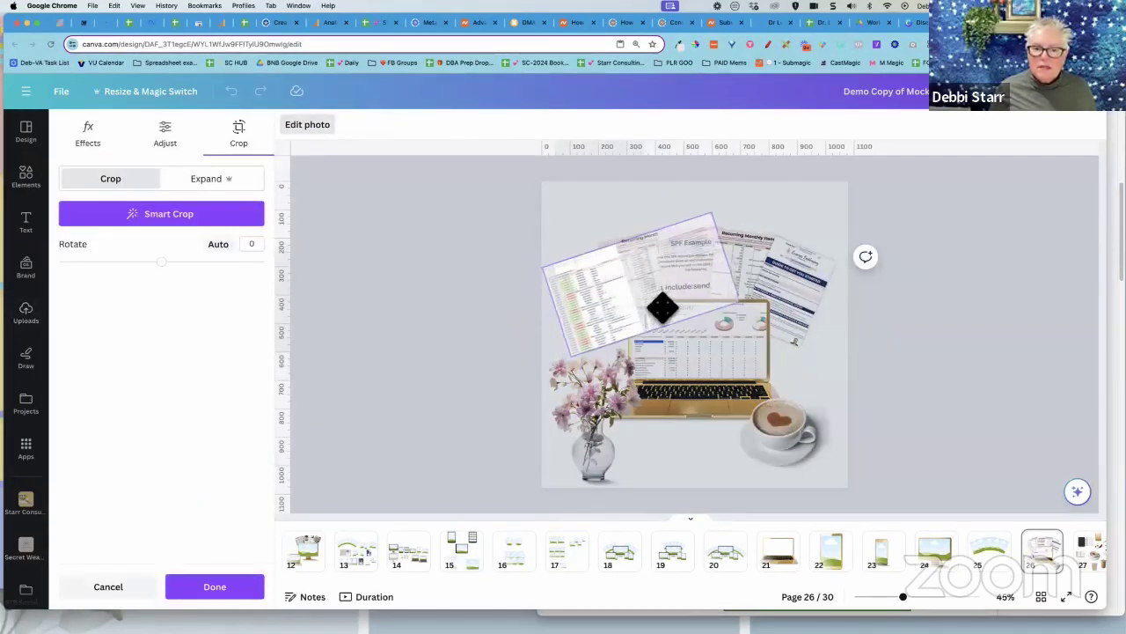
{"action": "left_click", "coordinate": [475, 327]}
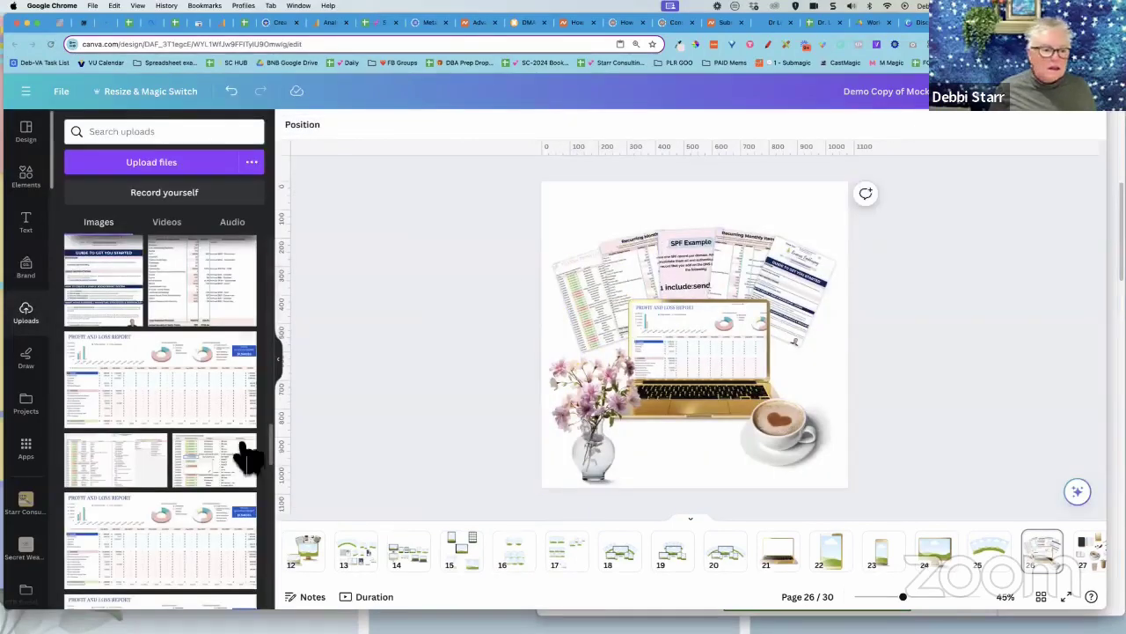
{"action": "left_click_drag", "start_coordinate": [243, 485], "coordinate": [675, 263]}
{"action": "double_click", "coordinate": [701, 264]}
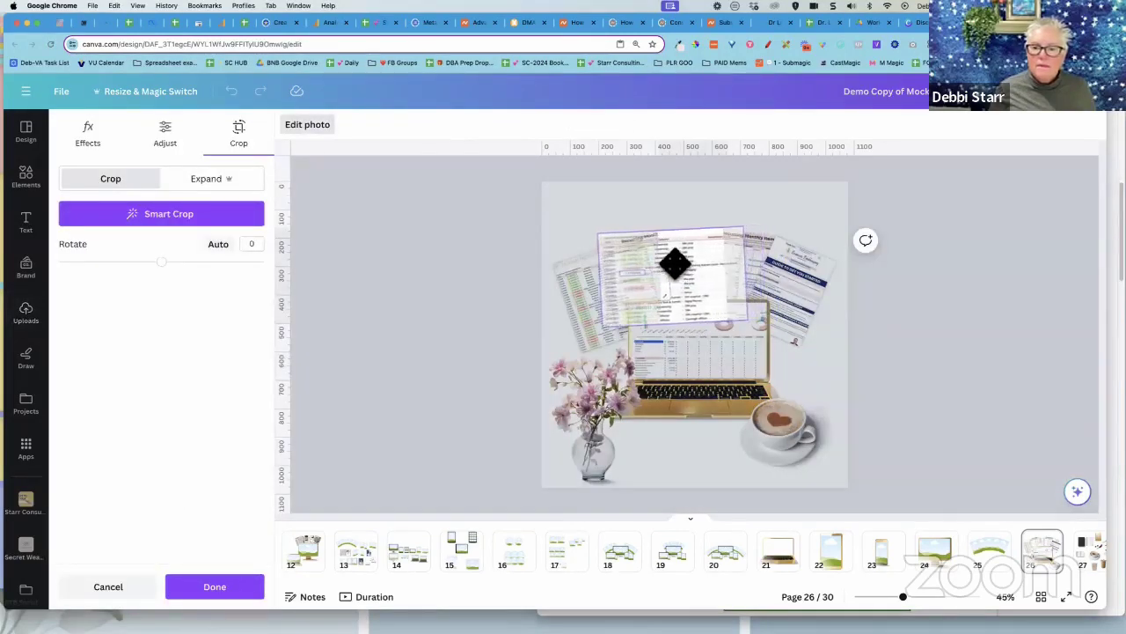
{"action": "left_click", "coordinate": [915, 370]}
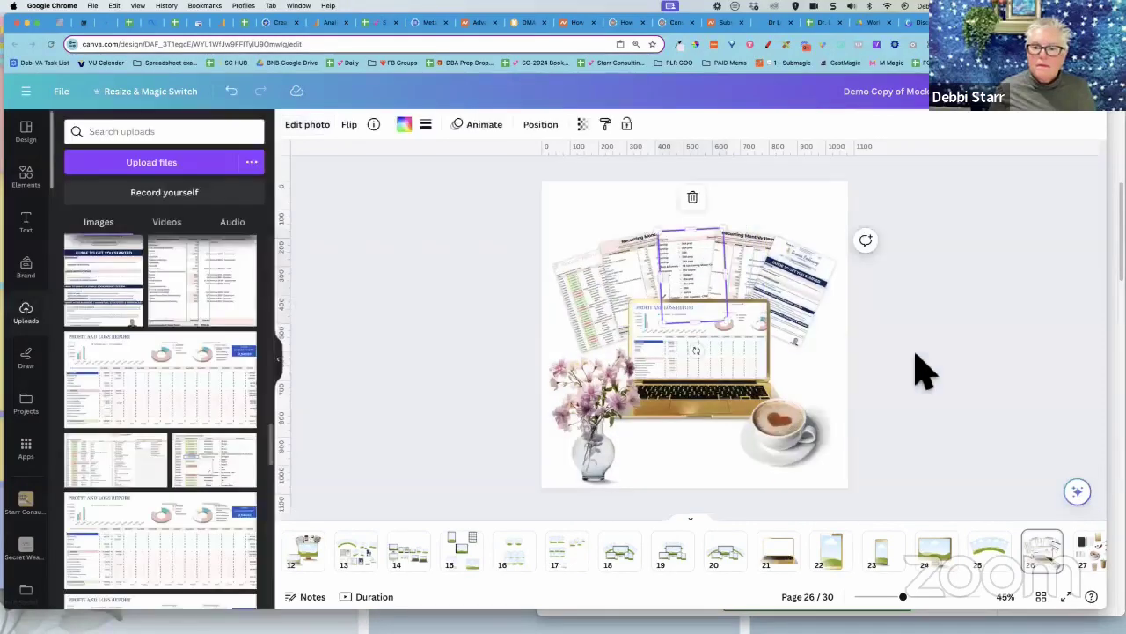
{"action": "left_click", "coordinate": [919, 370]}
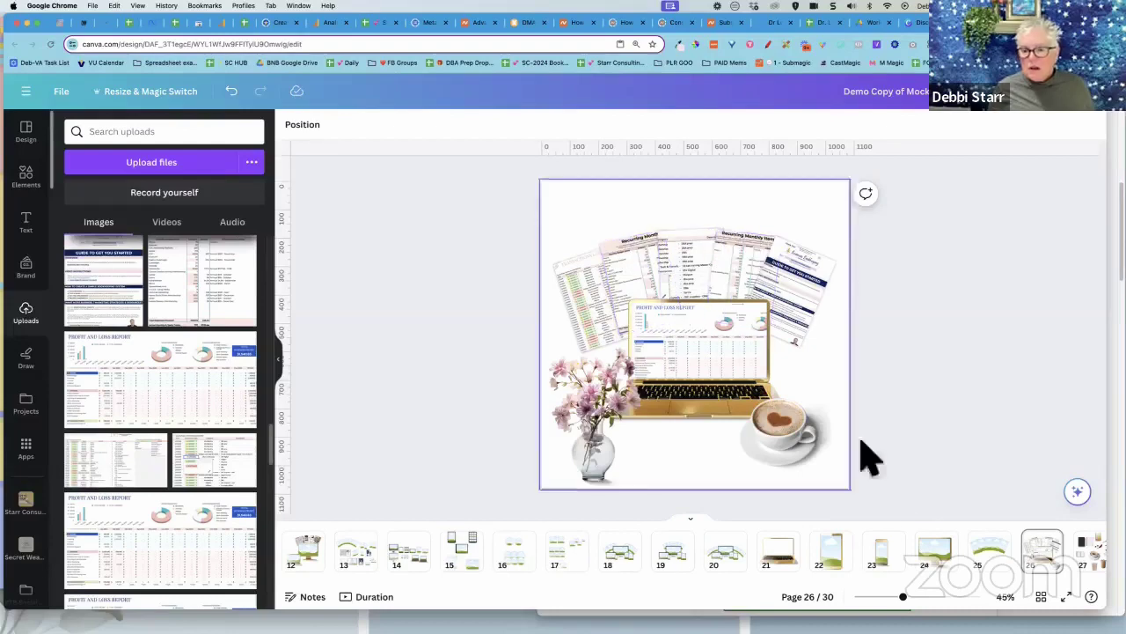
{"action": "left_click_drag", "start_coordinate": [902, 597], "coordinate": [924, 597]}
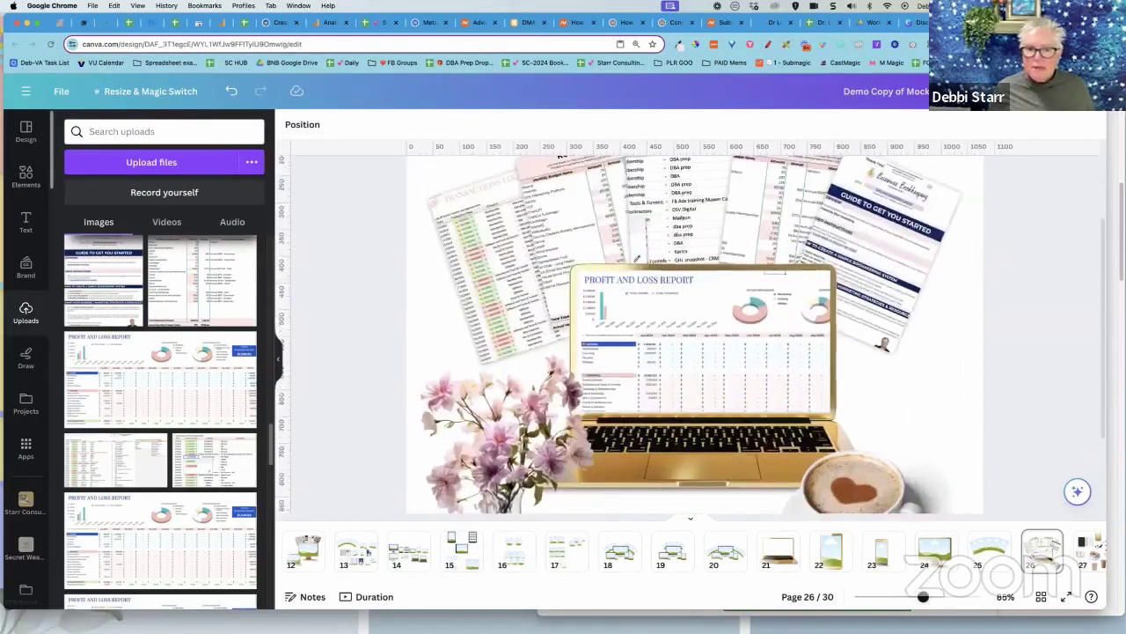
{"action": "left_click", "coordinate": [283, 368]}
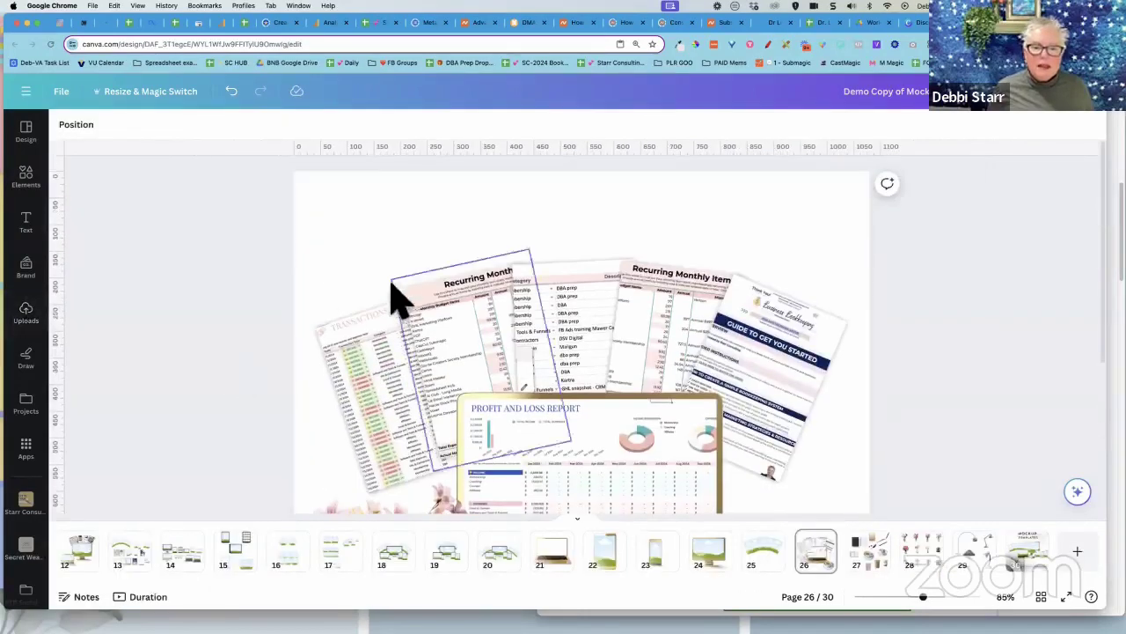
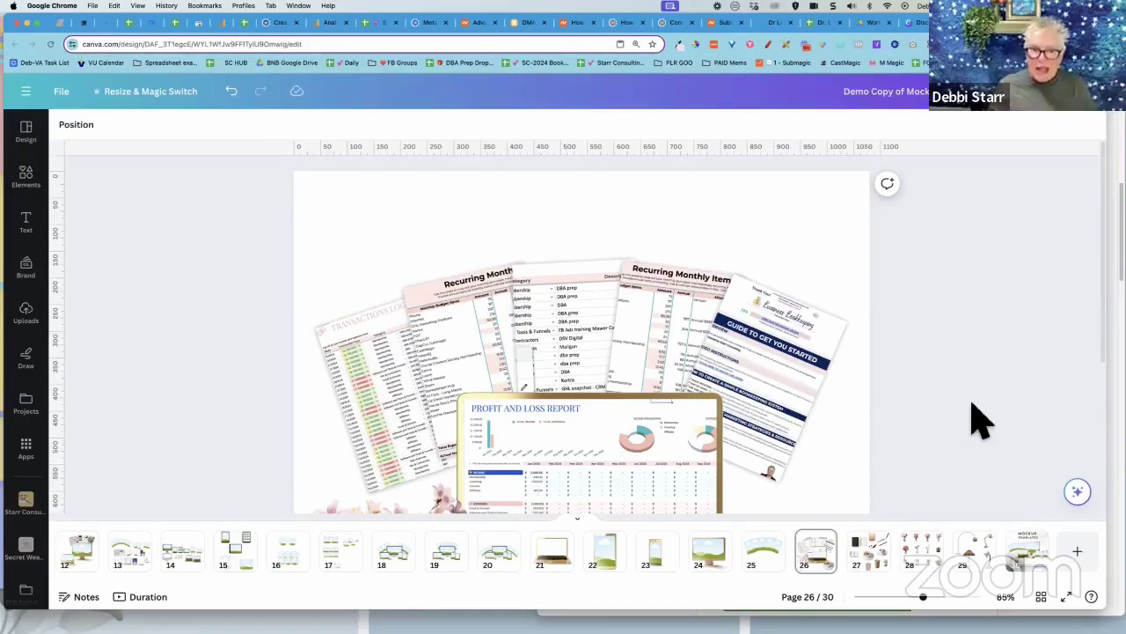
Reposition the centre spreadsheet screenshot in its frame to show the income/expense transaction log
{"action": "double_click", "coordinate": [568, 328]}
{"action": "left_click_drag", "start_coordinate": [655, 341], "coordinate": [772, 337]}
{"action": "left_click", "coordinate": [336, 305]}
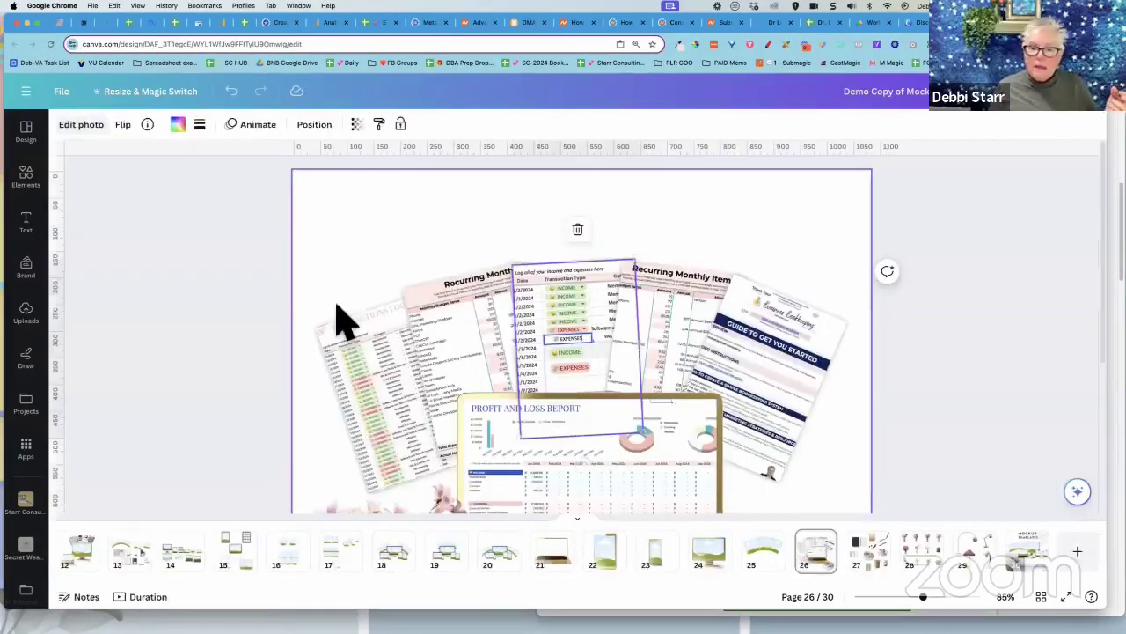
{"action": "left_click", "coordinate": [336, 305]}
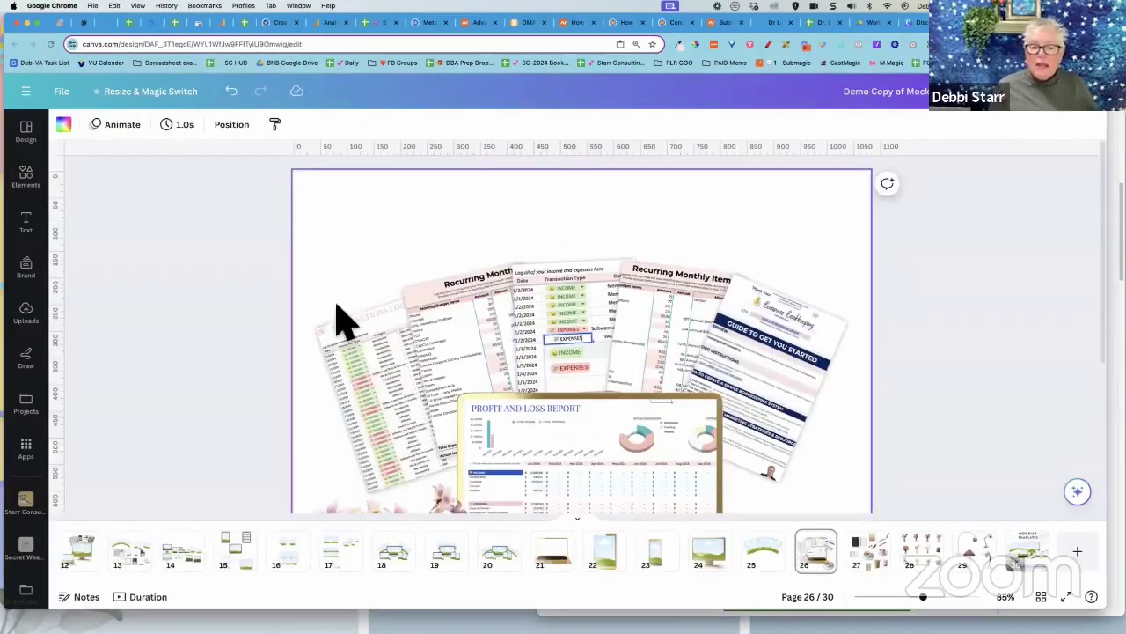
Zoom out and enlarge the vase of flowers slightly
{"action": "scroll", "coordinate": [980, 446], "scroll_direction": "down", "scroll_amount": 3}
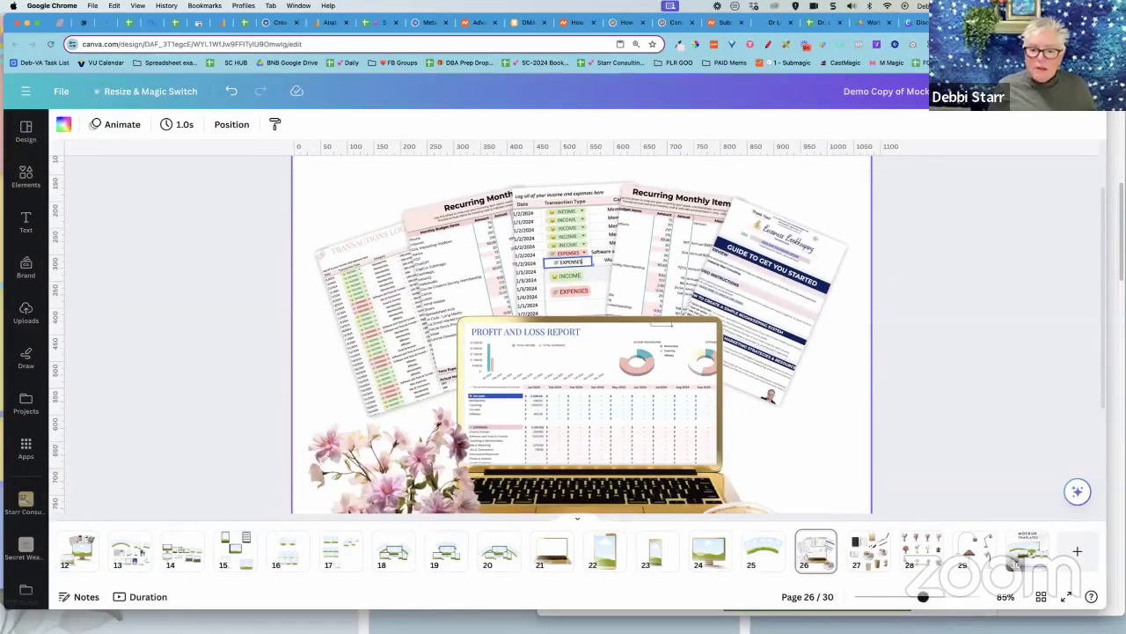
{"action": "left_click_drag", "start_coordinate": [923, 597], "coordinate": [907, 596]}
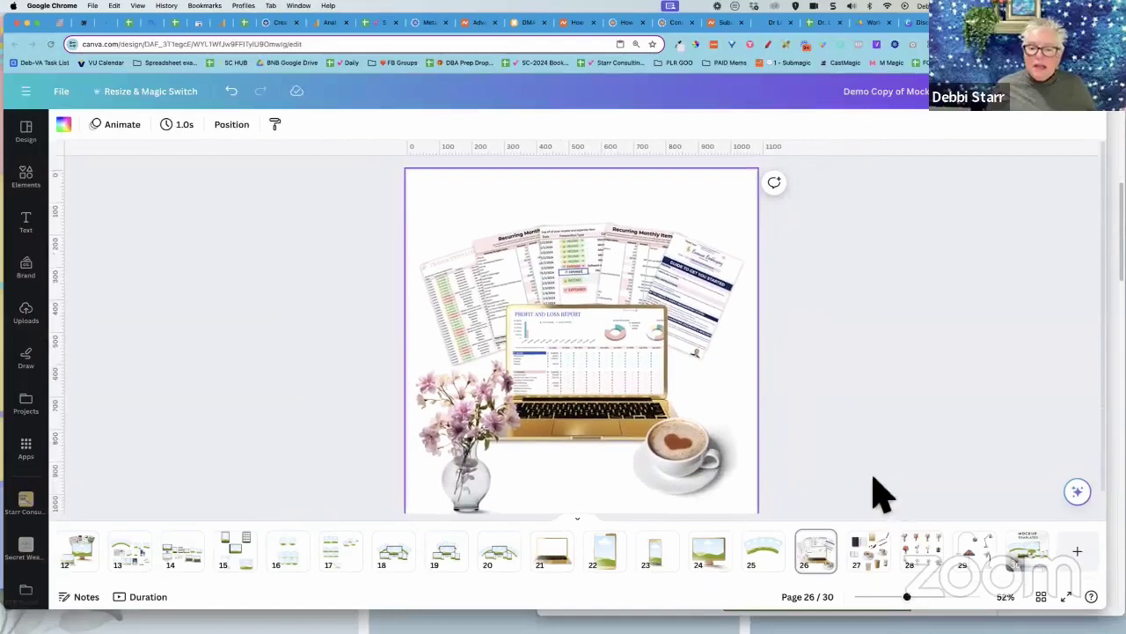
{"action": "scroll", "coordinate": [880, 497], "scroll_direction": "down", "scroll_amount": 1}
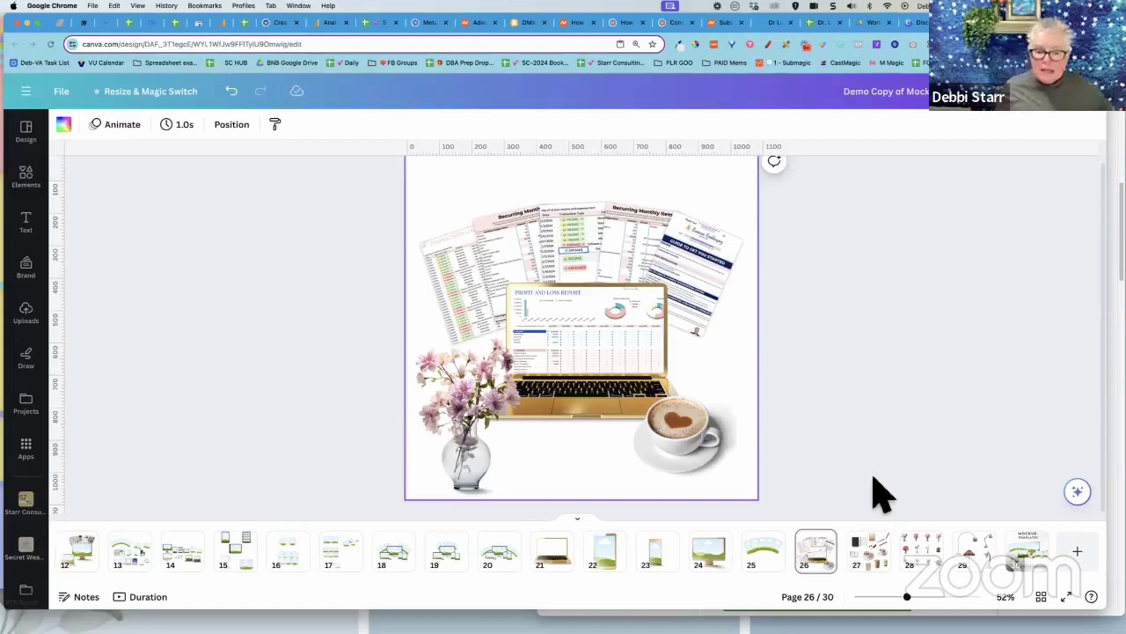
{"action": "left_click", "coordinate": [479, 459]}
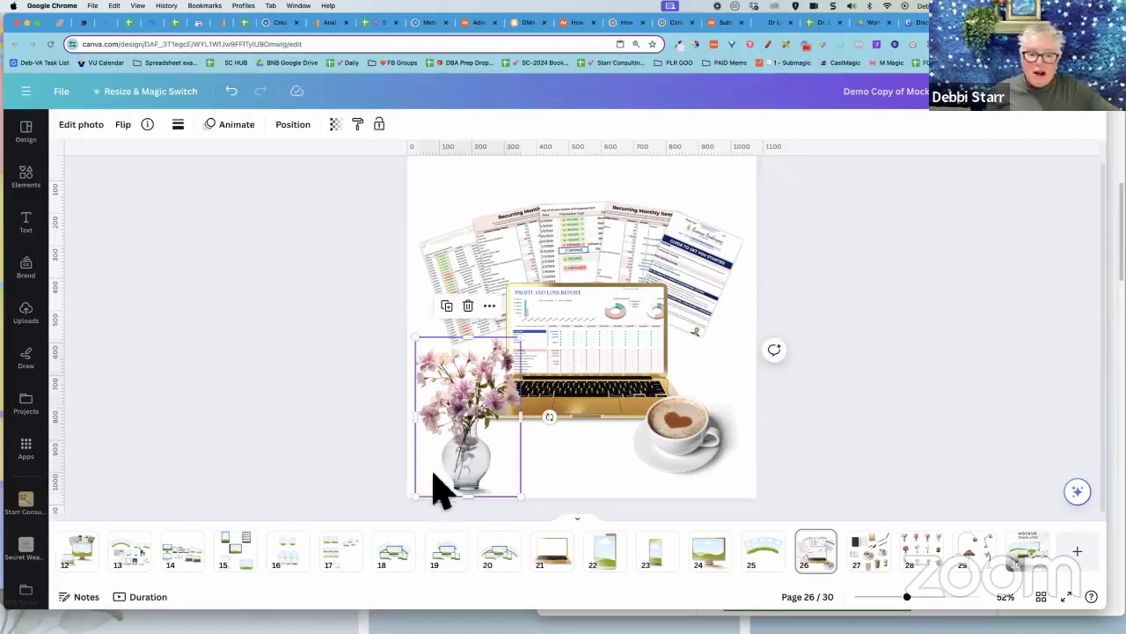
{"action": "left_click_drag", "start_coordinate": [416, 498], "coordinate": [413, 500]}
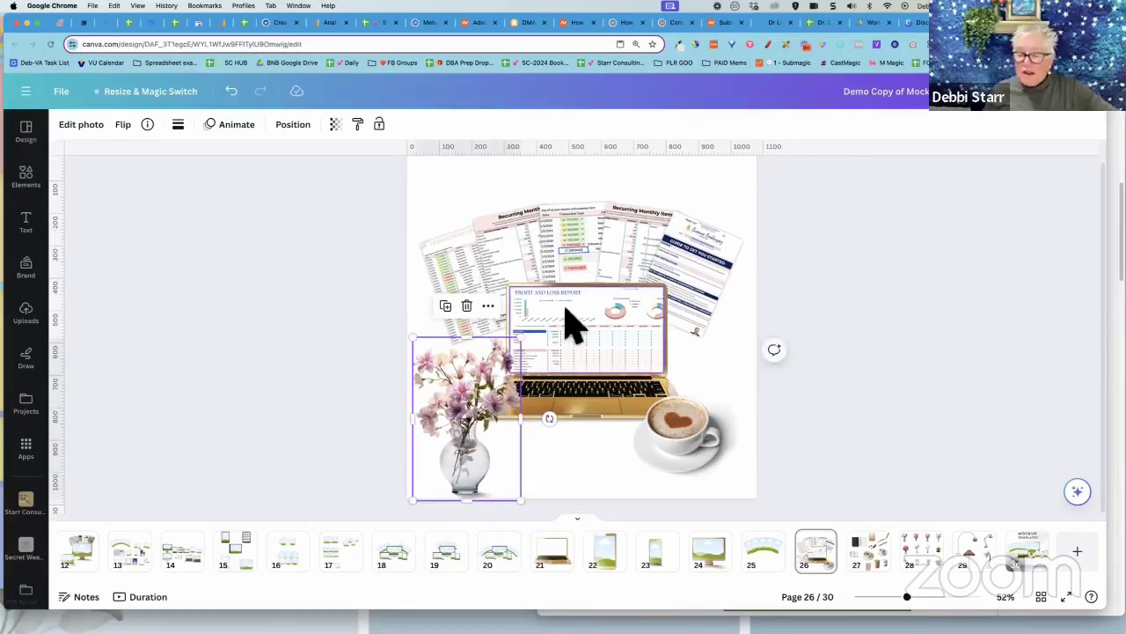
{"action": "left_click", "coordinate": [871, 406]}
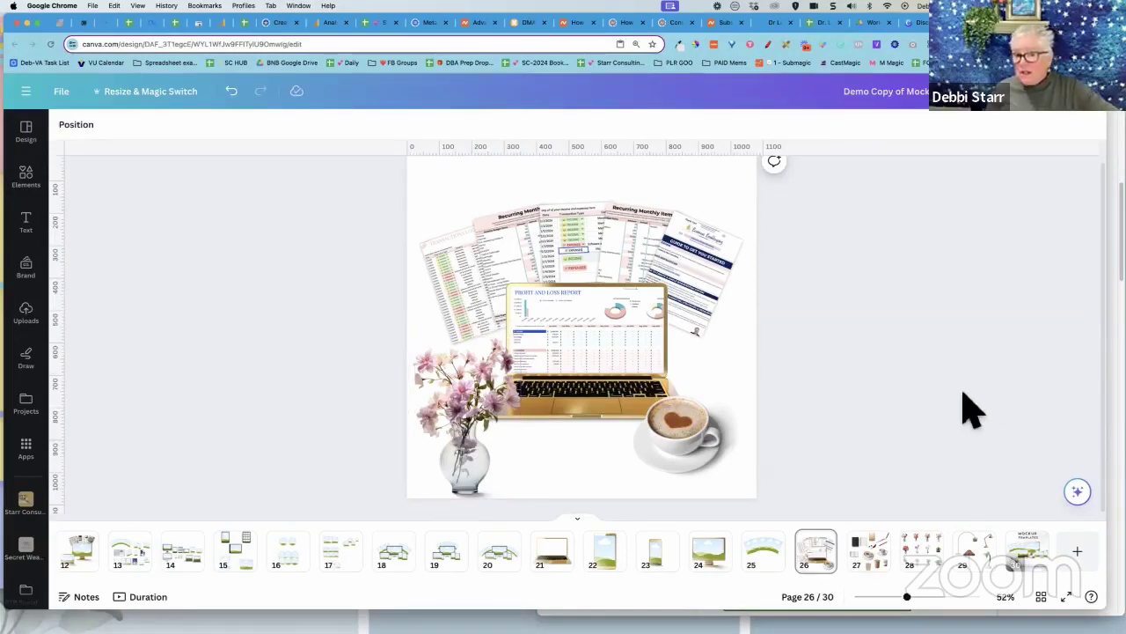
{"action": "scroll", "coordinate": [963, 408], "scroll_direction": "up", "scroll_amount": 2}
{"action": "scroll", "coordinate": [968, 409], "scroll_direction": "down", "scroll_amount": 2}
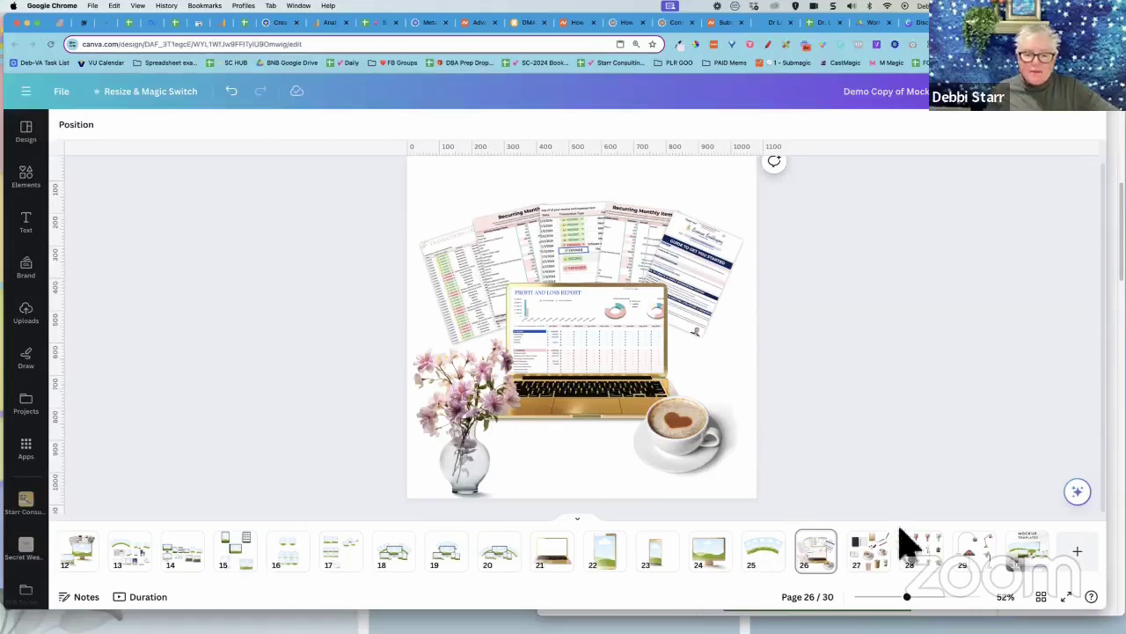
{"action": "left_click_drag", "start_coordinate": [798, 583], "coordinate": [433, 585]}
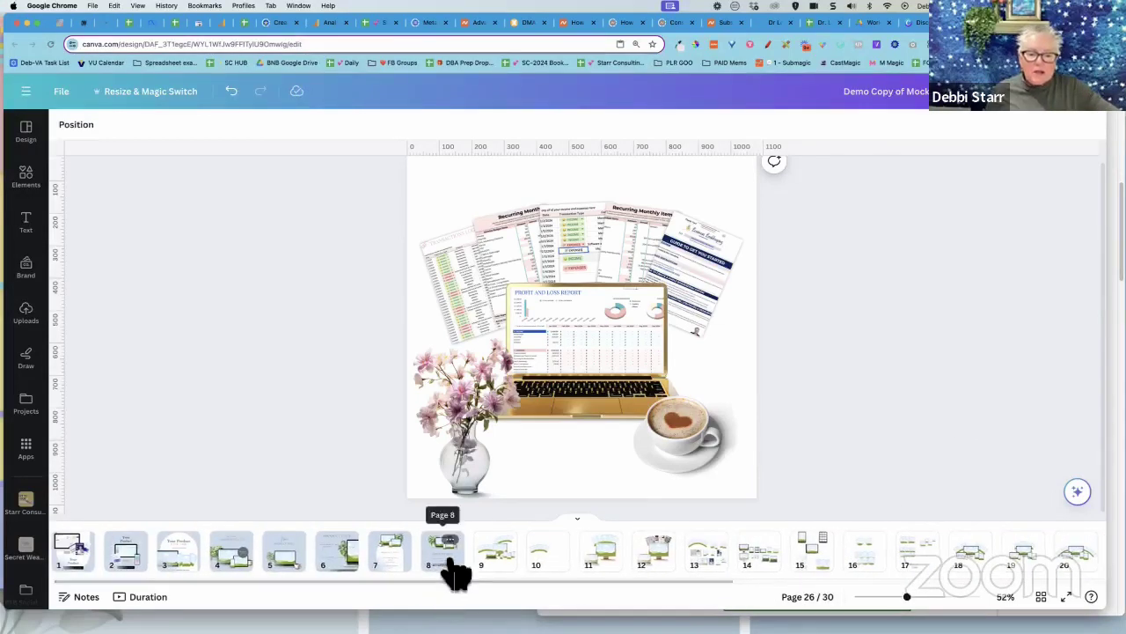
{"action": "left_click", "coordinate": [449, 562]}
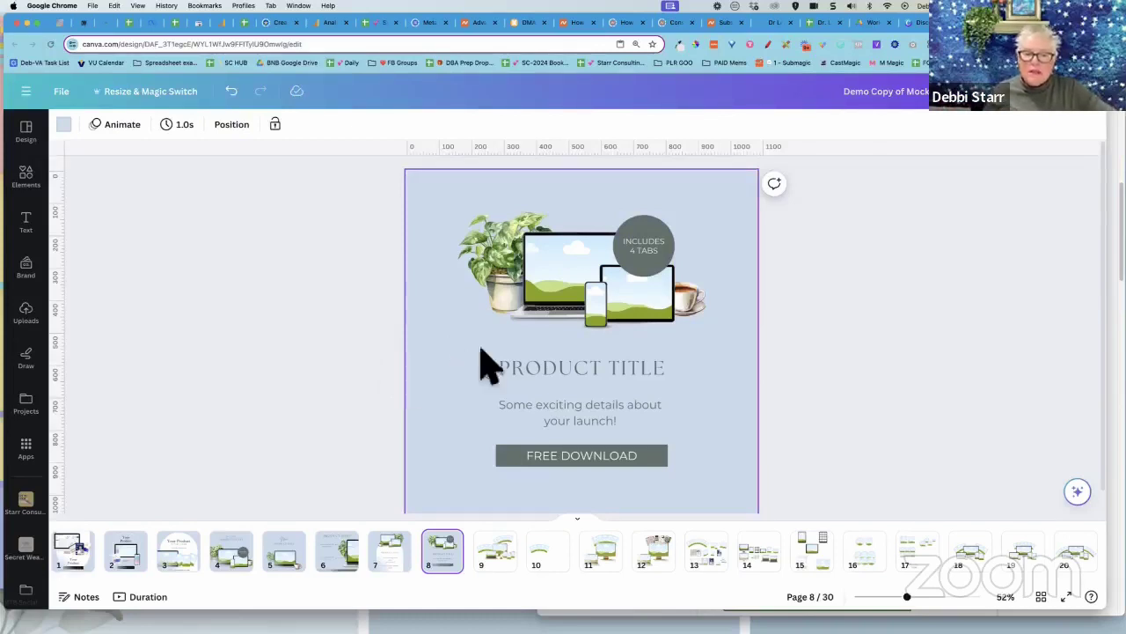
{"action": "left_click", "coordinate": [408, 560]}
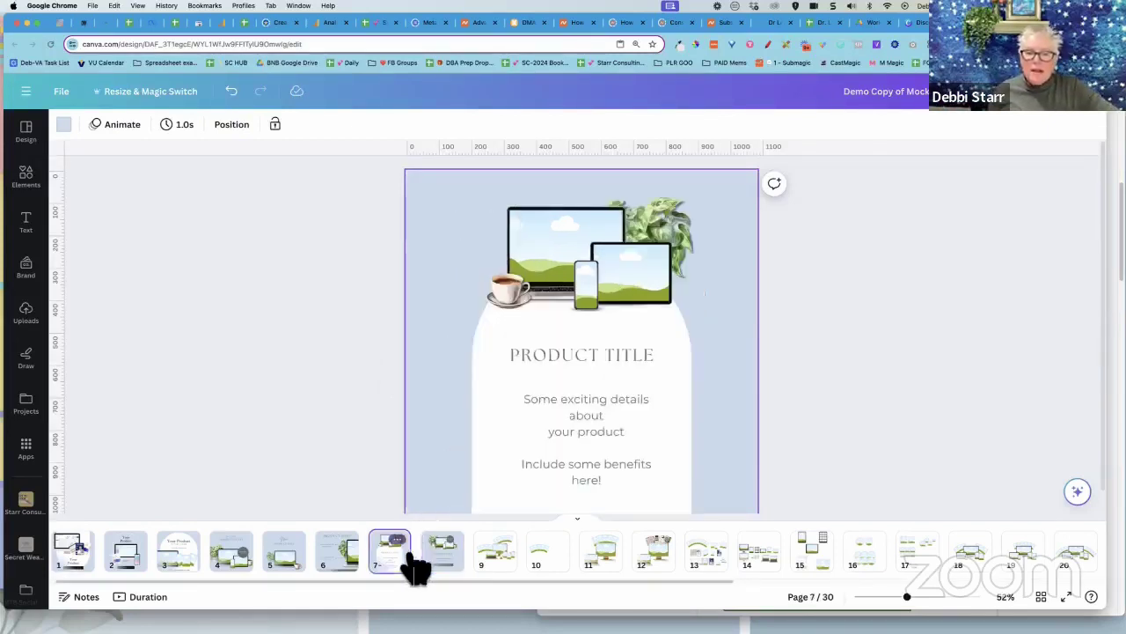
{"action": "left_click", "coordinate": [346, 562]}
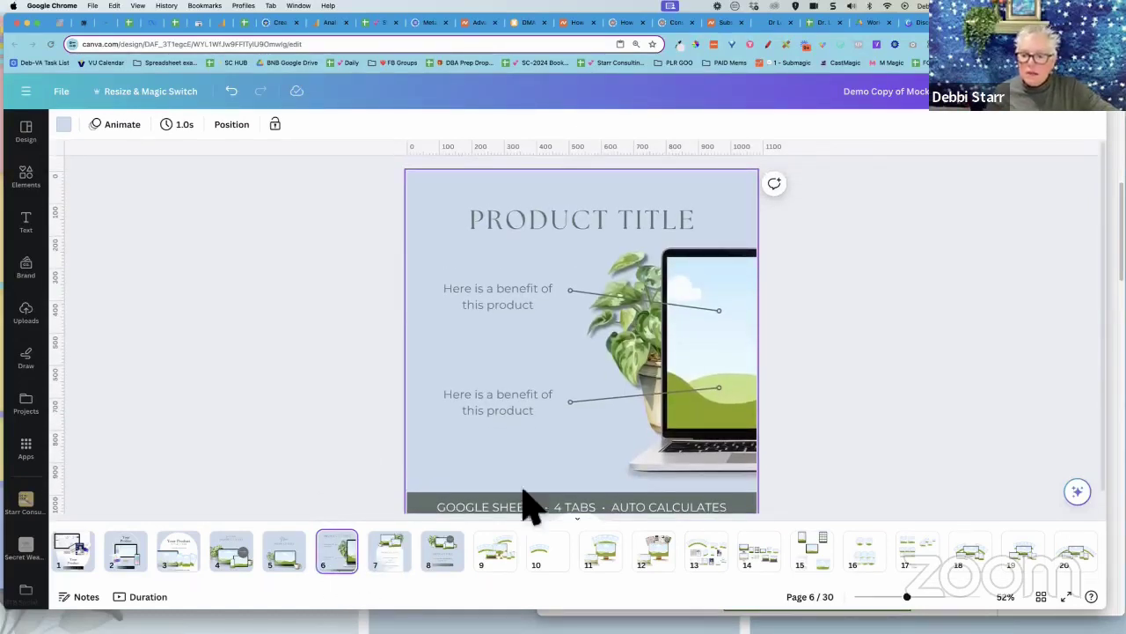
{"action": "left_click_drag", "start_coordinate": [699, 581], "coordinate": [810, 603]}
{"action": "scroll", "coordinate": [807, 587], "scroll_direction": "right", "scroll_amount": 5}
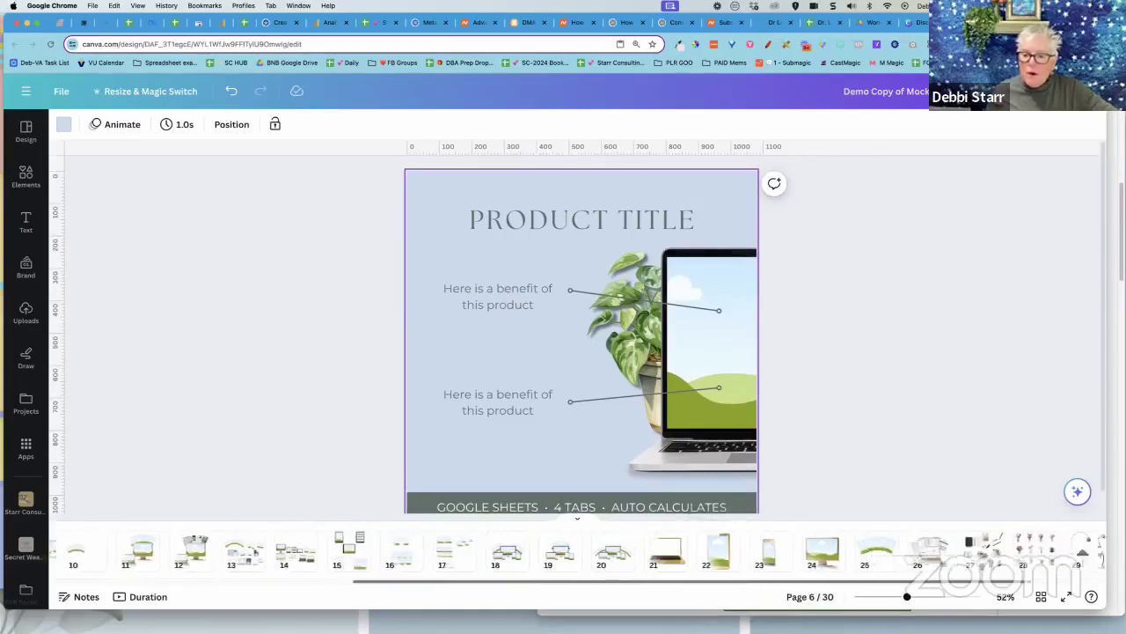
{"action": "left_click", "coordinate": [885, 568]}
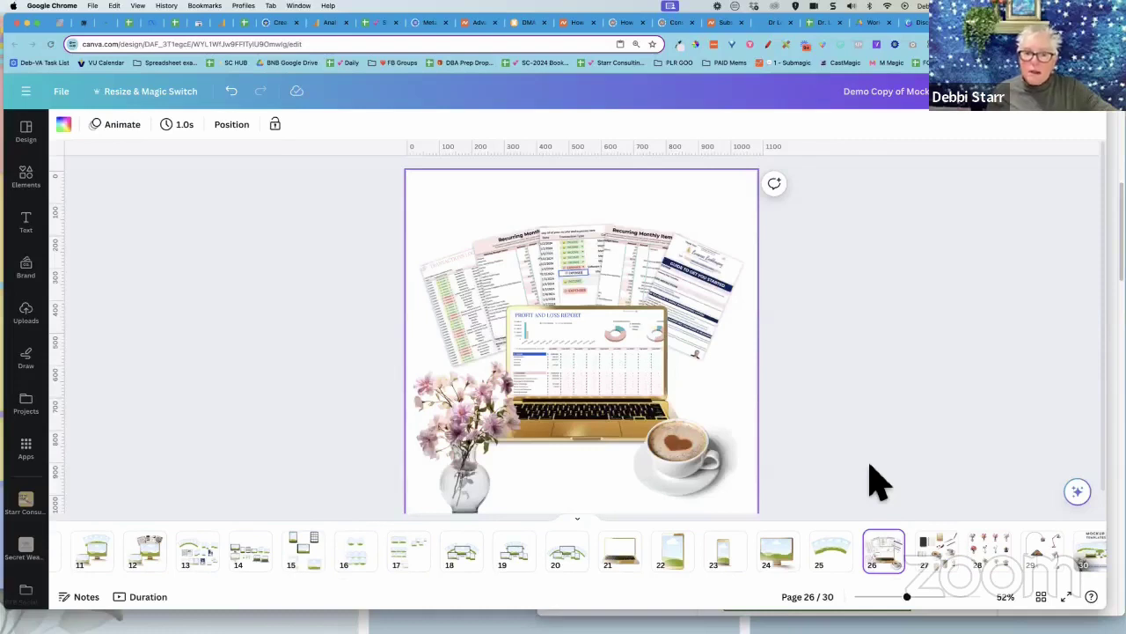
{"action": "scroll", "coordinate": [905, 432], "scroll_direction": "down", "scroll_amount": 1}
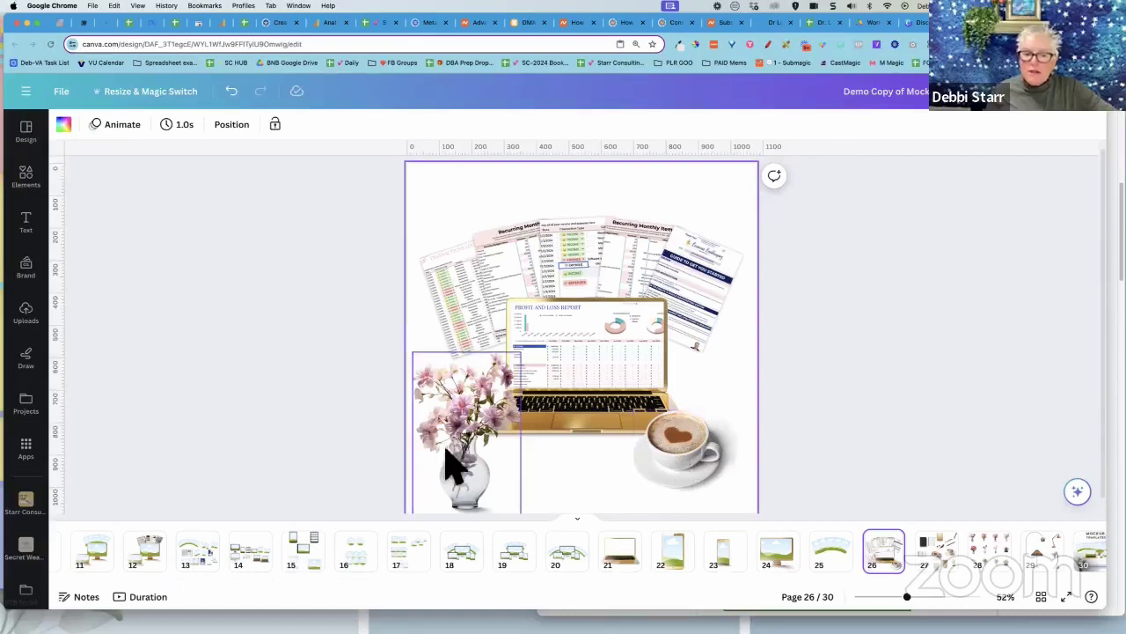
{"action": "scroll", "coordinate": [892, 397], "scroll_direction": "up", "scroll_amount": 1}
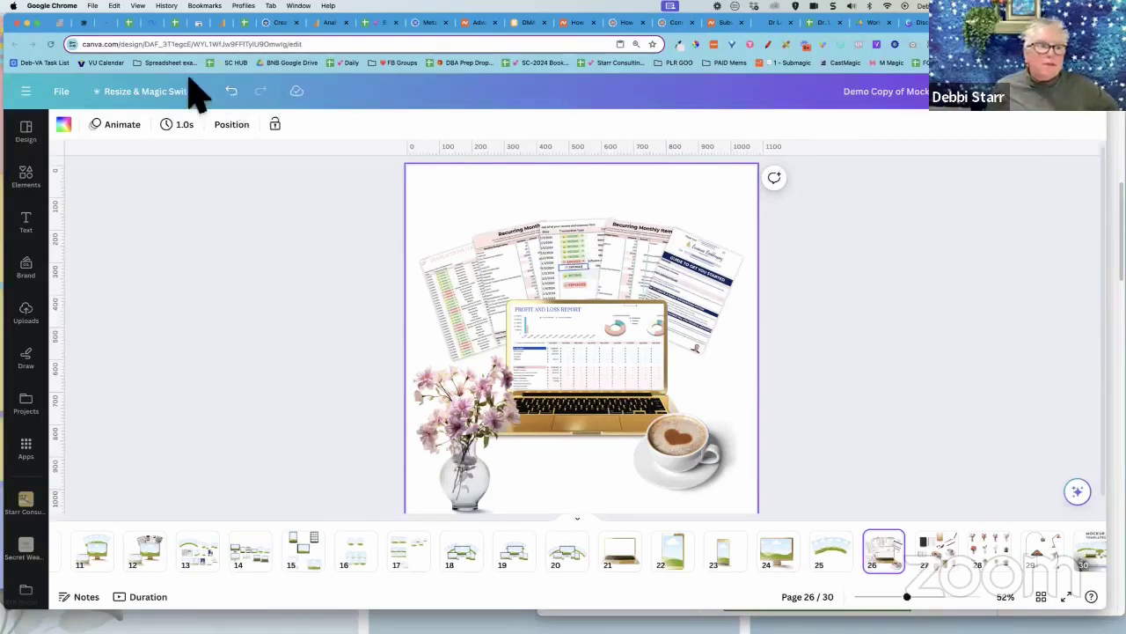
{"action": "left_click", "coordinate": [1083, 112]}
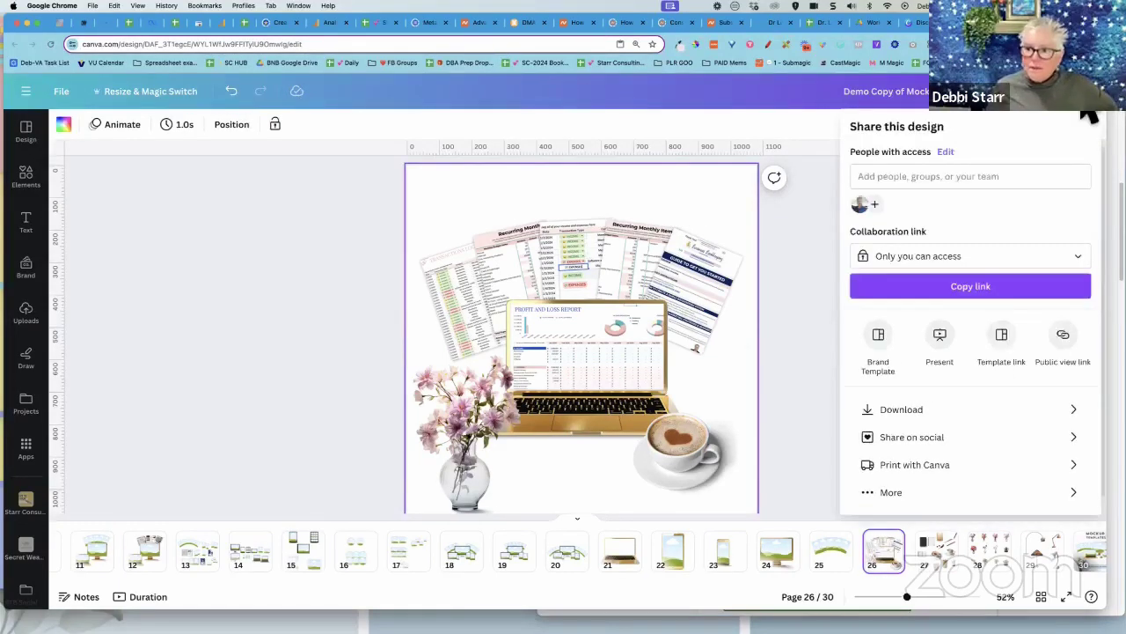
{"action": "left_click", "coordinate": [957, 412]}
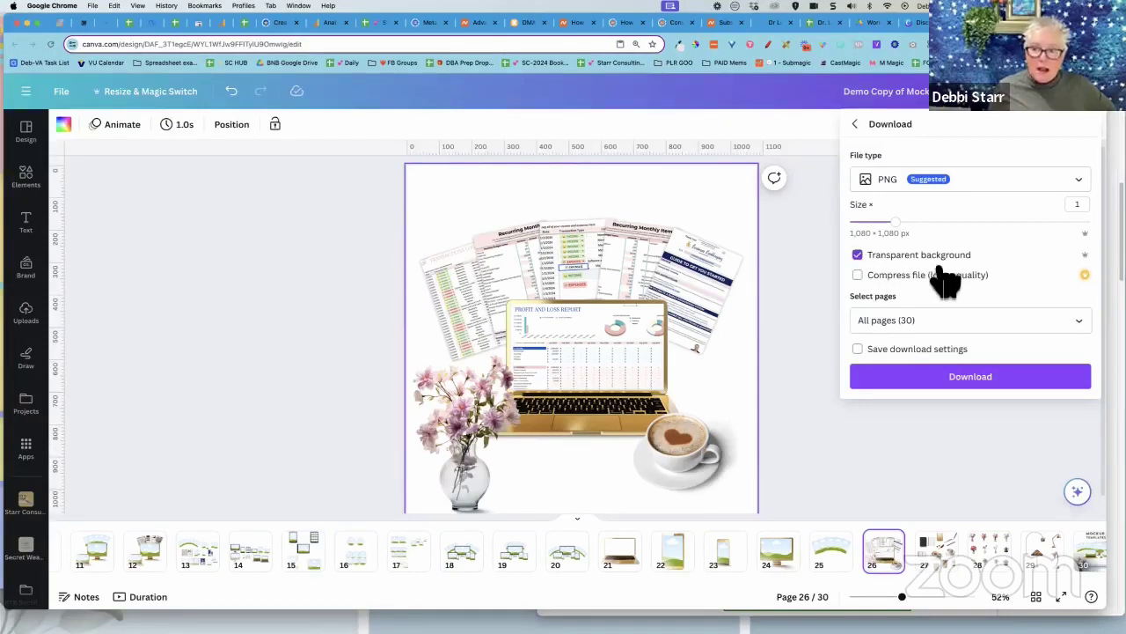
{"action": "left_click_drag", "start_coordinate": [896, 223], "coordinate": [988, 223]}
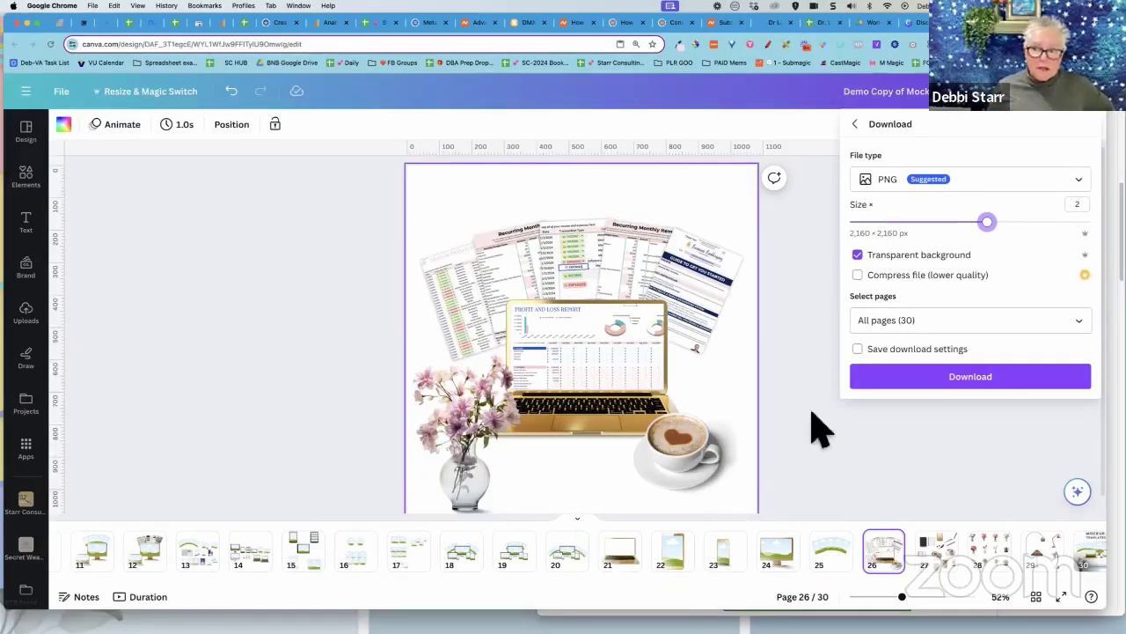
{"action": "left_click", "coordinate": [280, 374]}
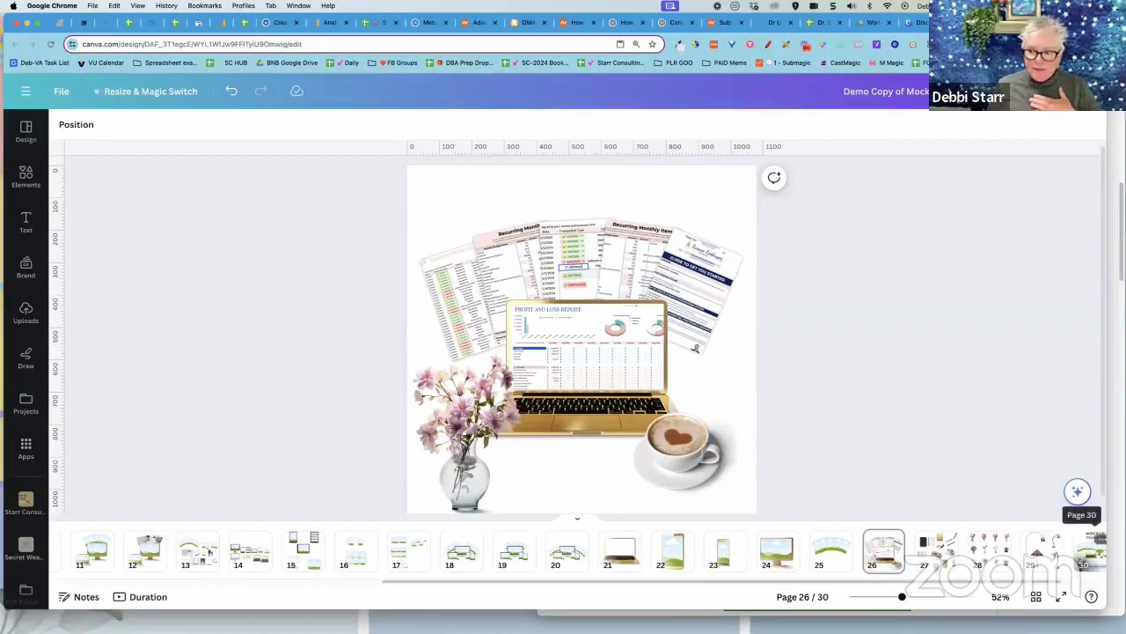
Go to page 30 of the mockup design
{"action": "left_click", "coordinate": [1091, 550]}
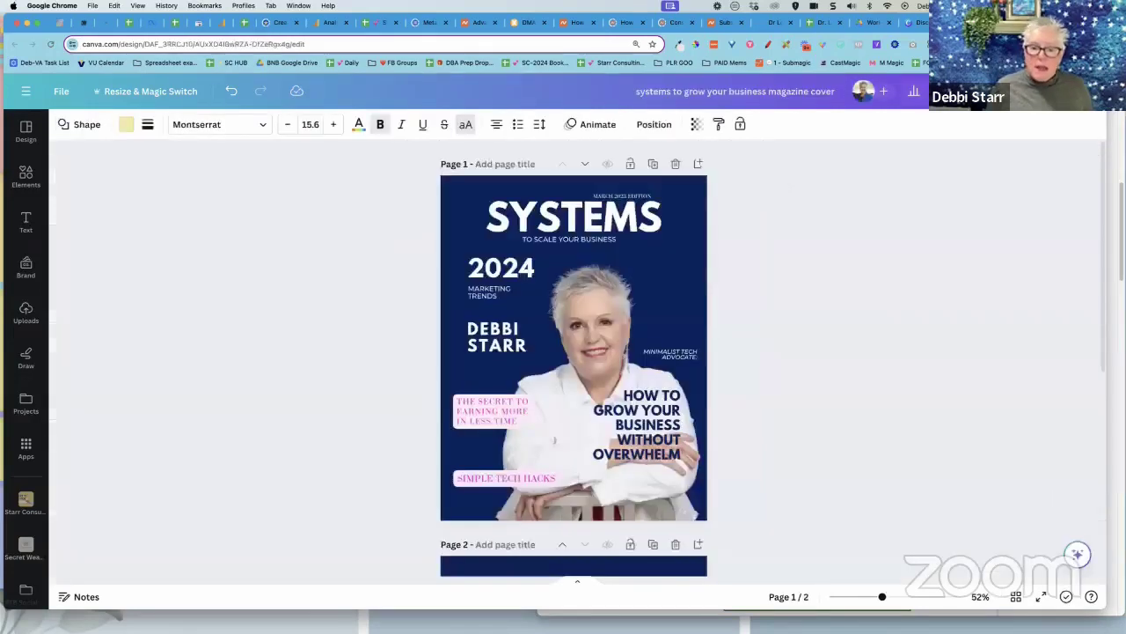
Change page 2's background from navy to white and delete the yellow circle
{"action": "scroll", "coordinate": [832, 410], "scroll_direction": "down", "scroll_amount": 5}
{"action": "left_click", "coordinate": [664, 447]}
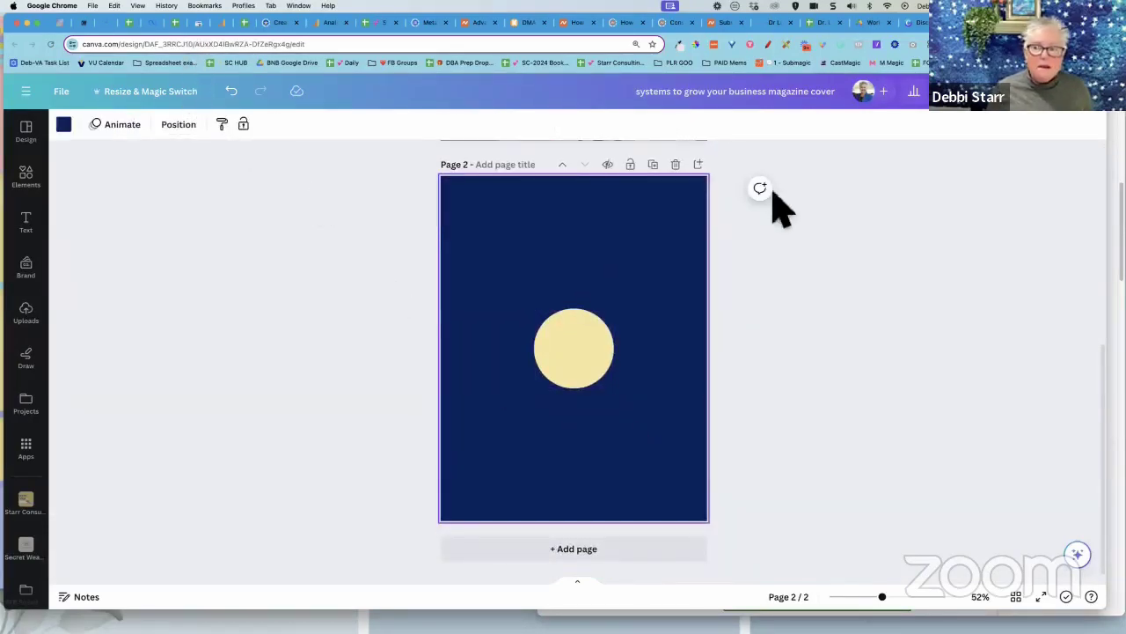
{"action": "left_click", "coordinate": [64, 124]}
{"action": "left_click", "coordinate": [251, 205]}
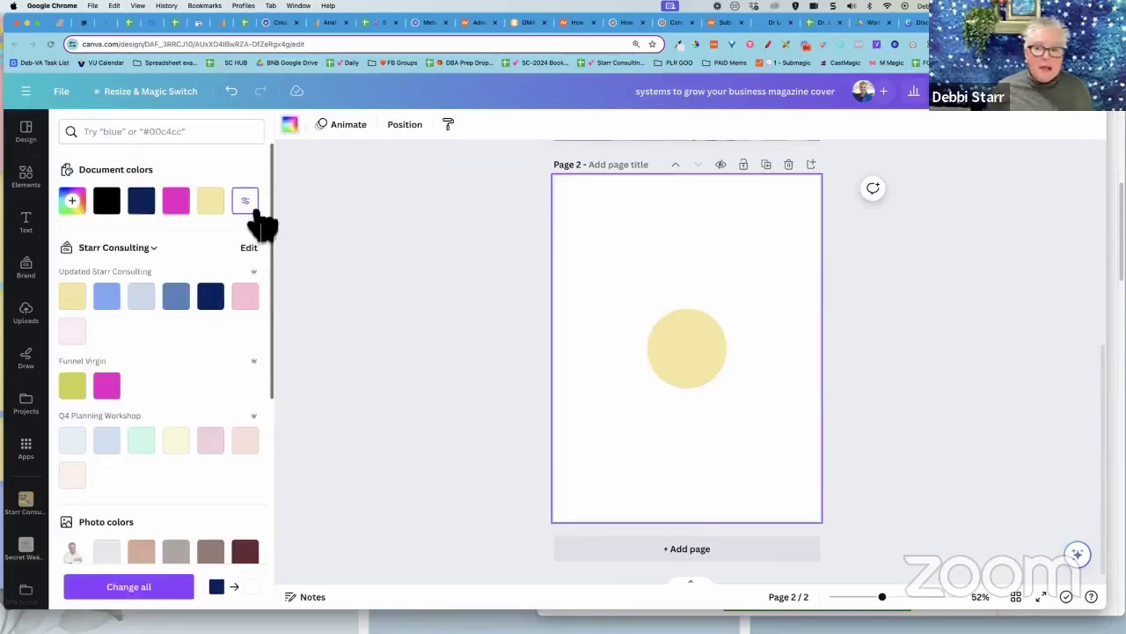
{"action": "left_click", "coordinate": [667, 360]}
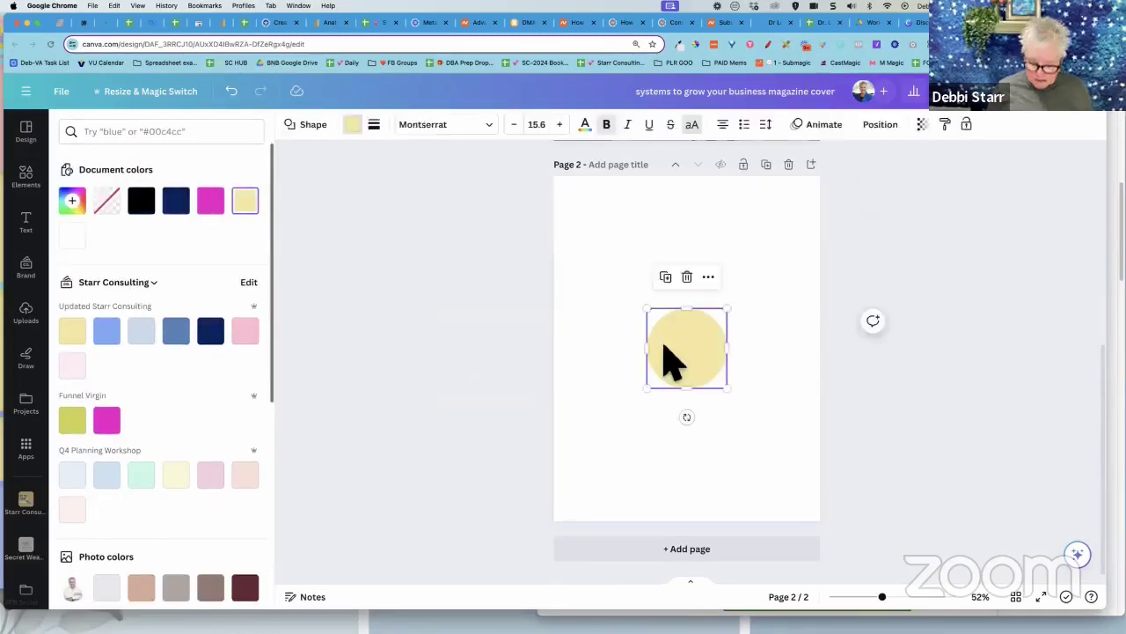
{"action": "key", "text": "Delete"}
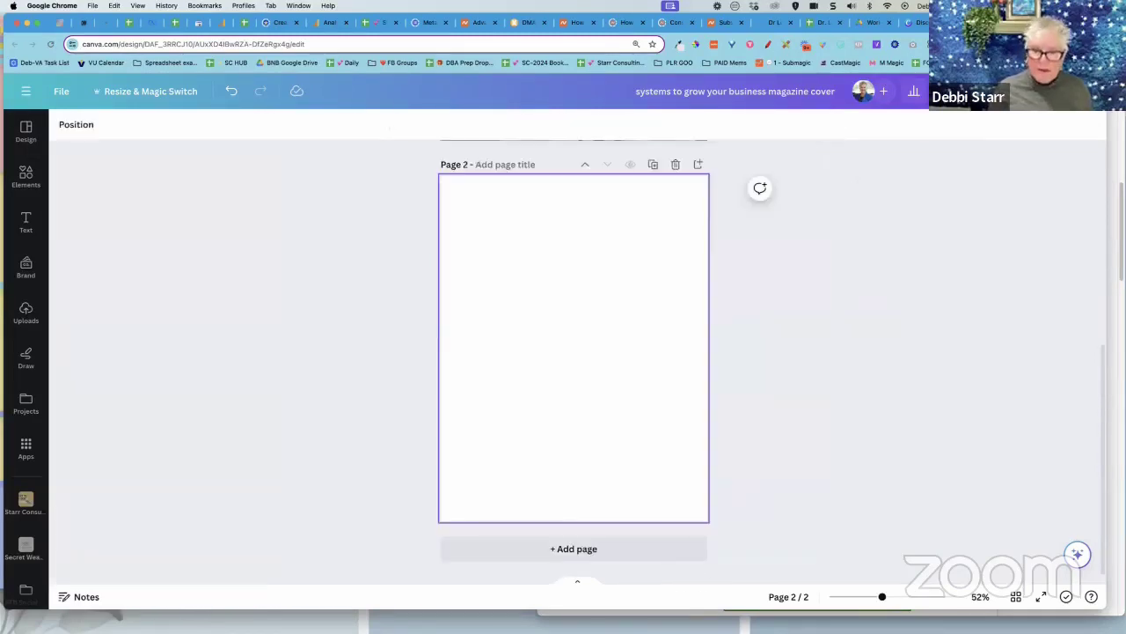
Search the Elements library for 'background image'
{"action": "left_click", "coordinate": [44, 195]}
{"action": "left_click", "coordinate": [126, 131]}
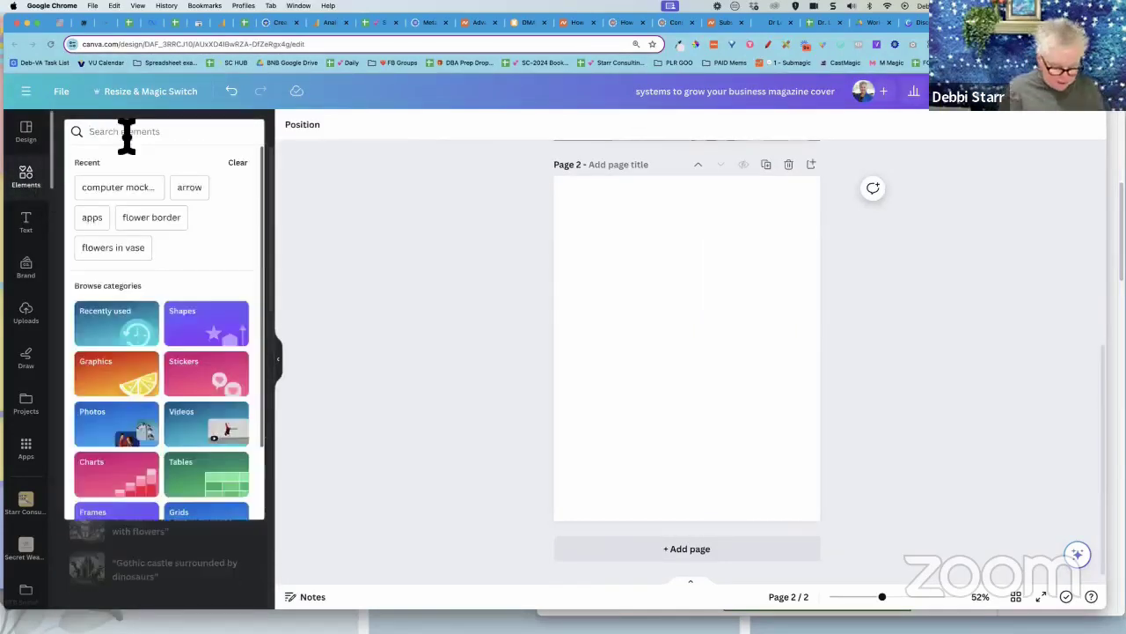
{"action": "type", "text": "backgroun"}
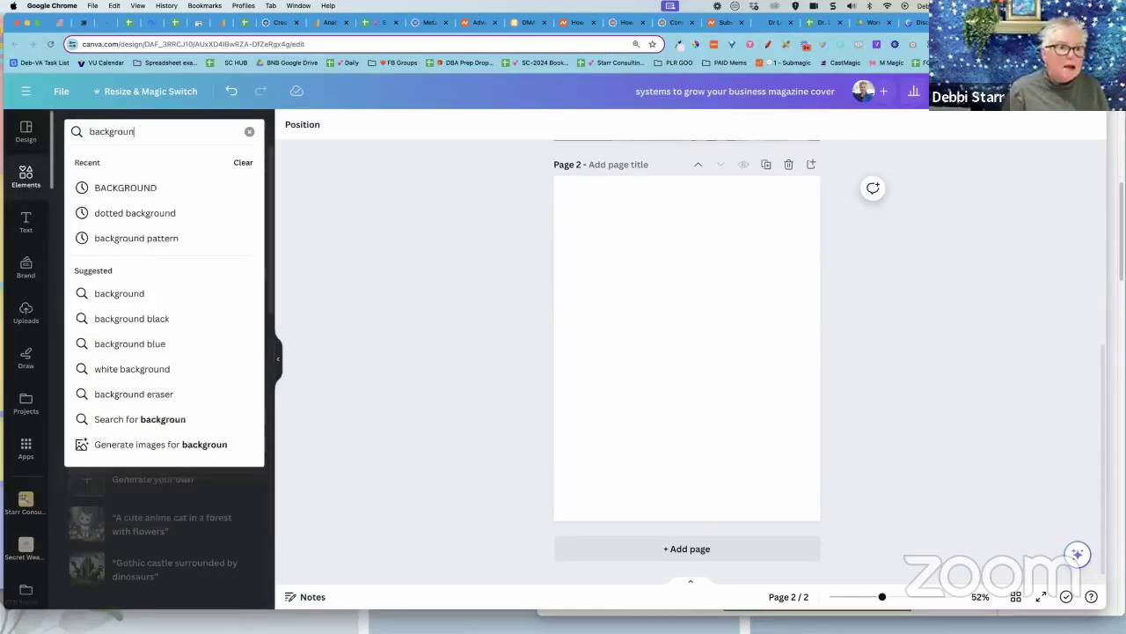
{"action": "type", "text": "d image"}
{"action": "key", "text": "Return"}
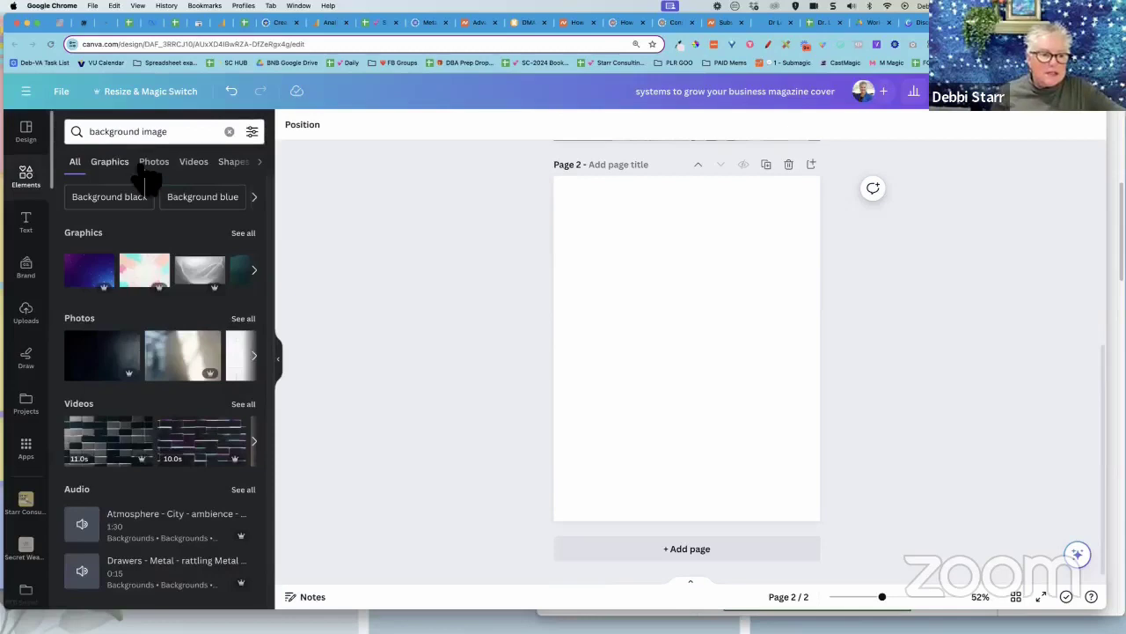
Add the beige textured graphic from the Graphics results and set it as page 2's background
{"action": "left_click", "coordinate": [253, 237]}
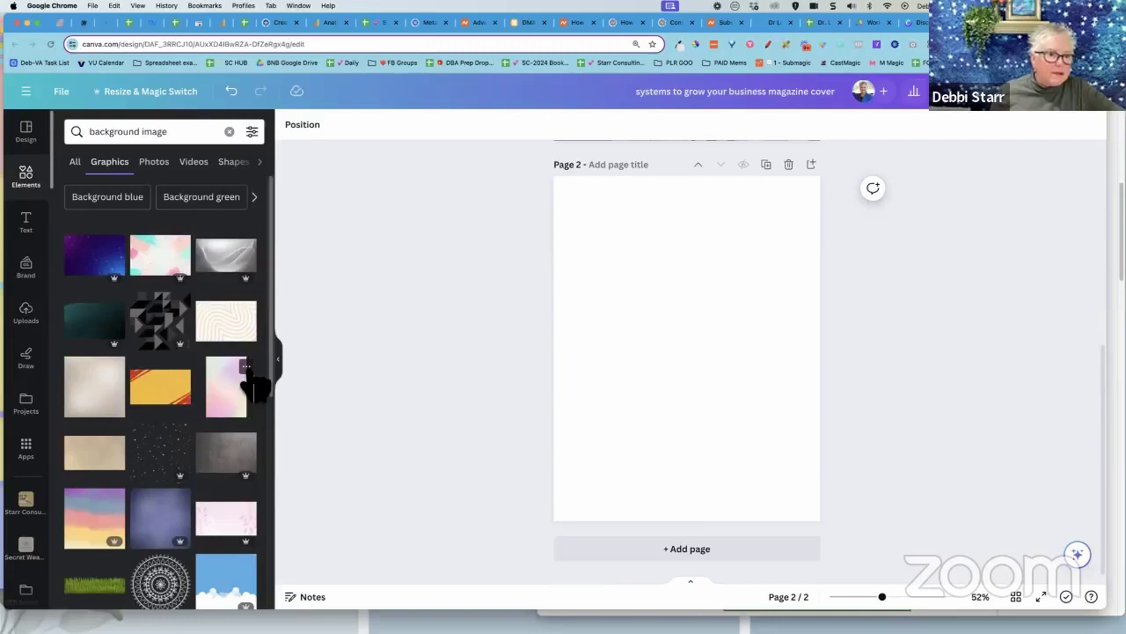
{"action": "left_click", "coordinate": [115, 409]}
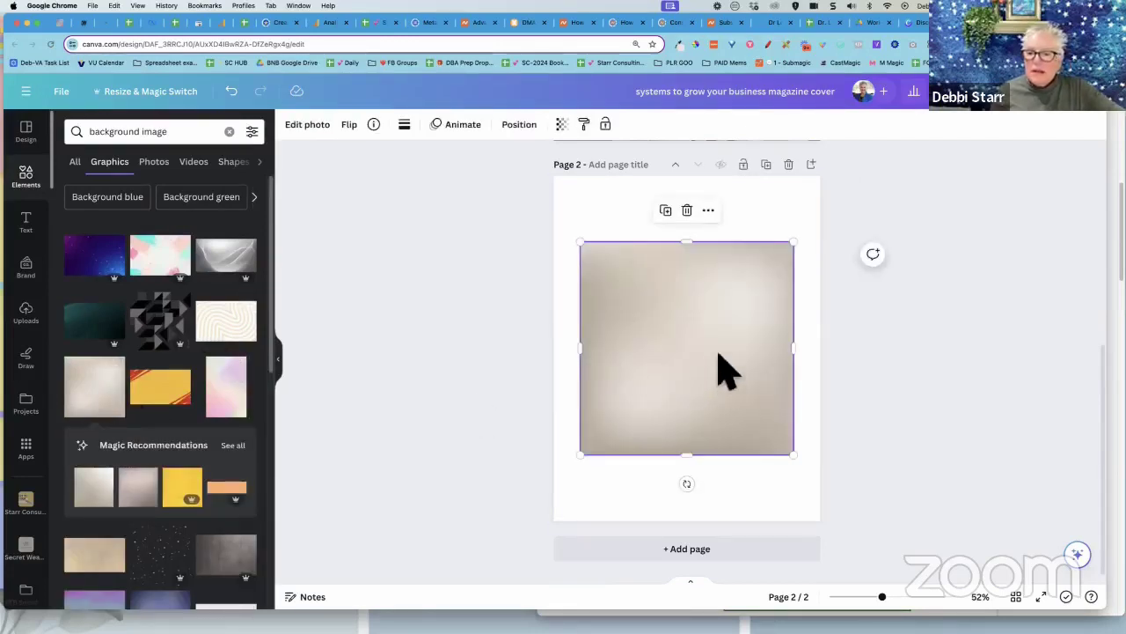
{"action": "right_click", "coordinate": [649, 386]}
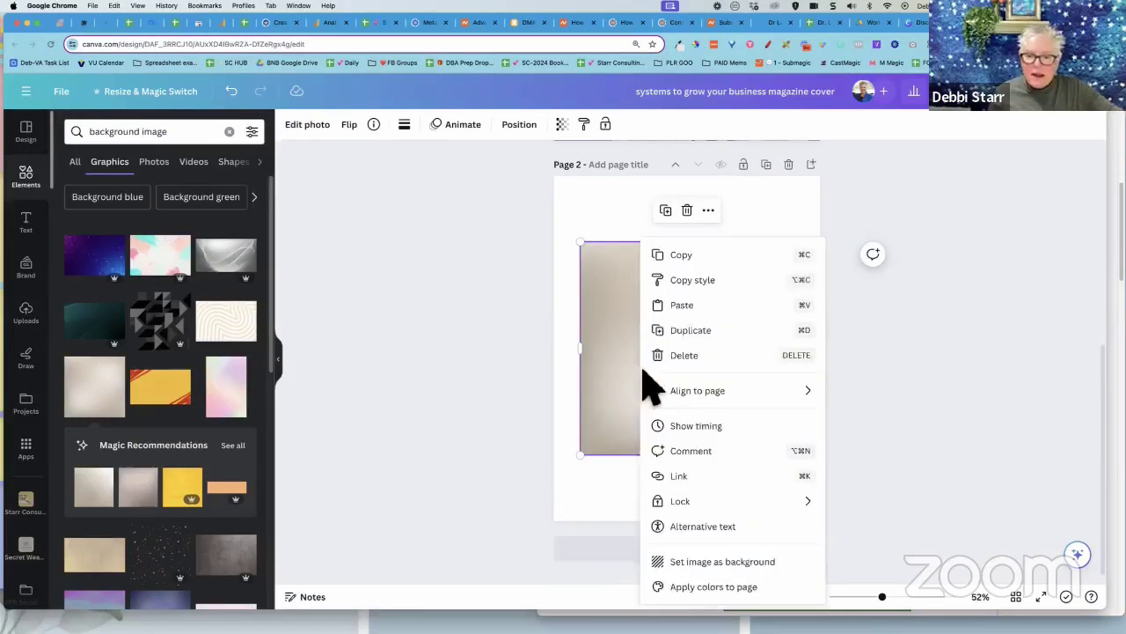
{"action": "left_click", "coordinate": [723, 561]}
{"action": "left_click", "coordinate": [737, 432]}
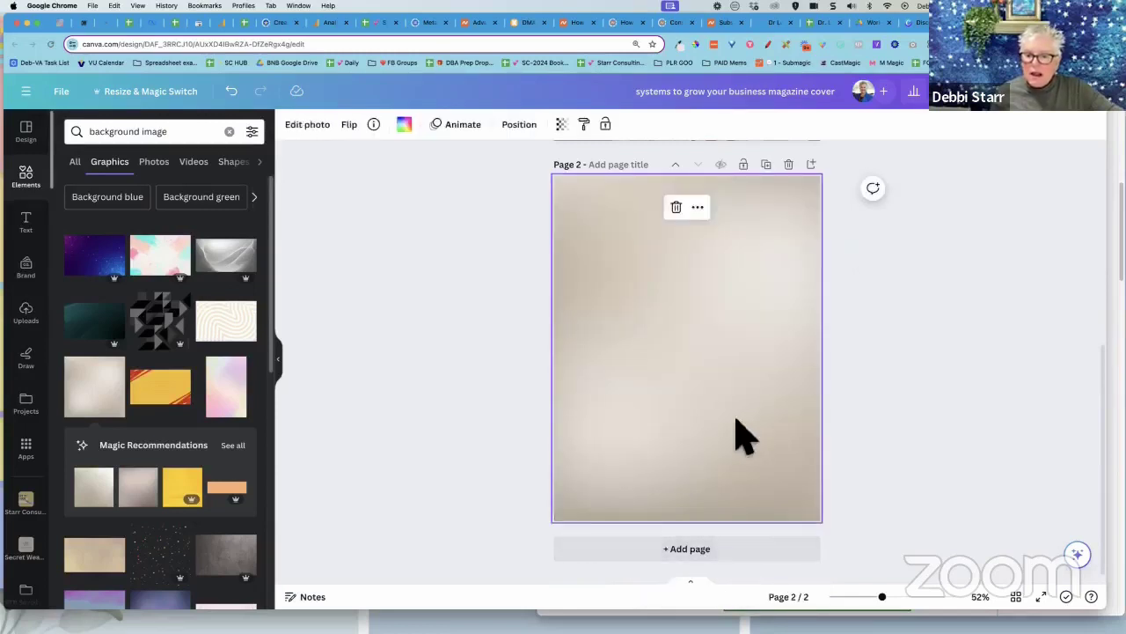
{"action": "left_click", "coordinate": [552, 439]}
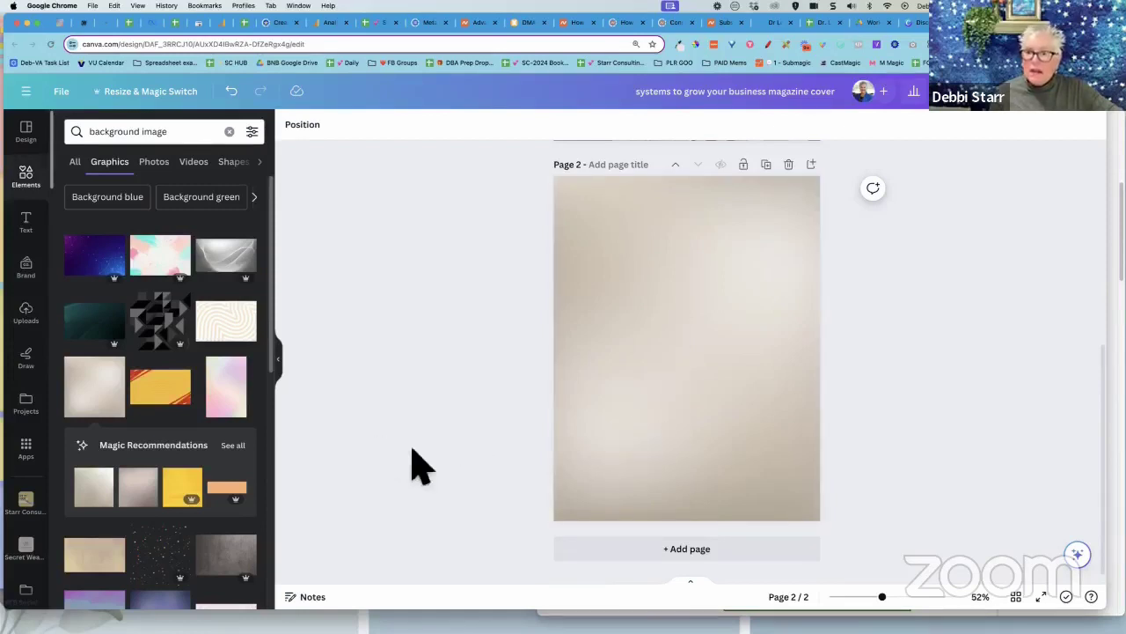
{"action": "left_click", "coordinate": [959, 22]}
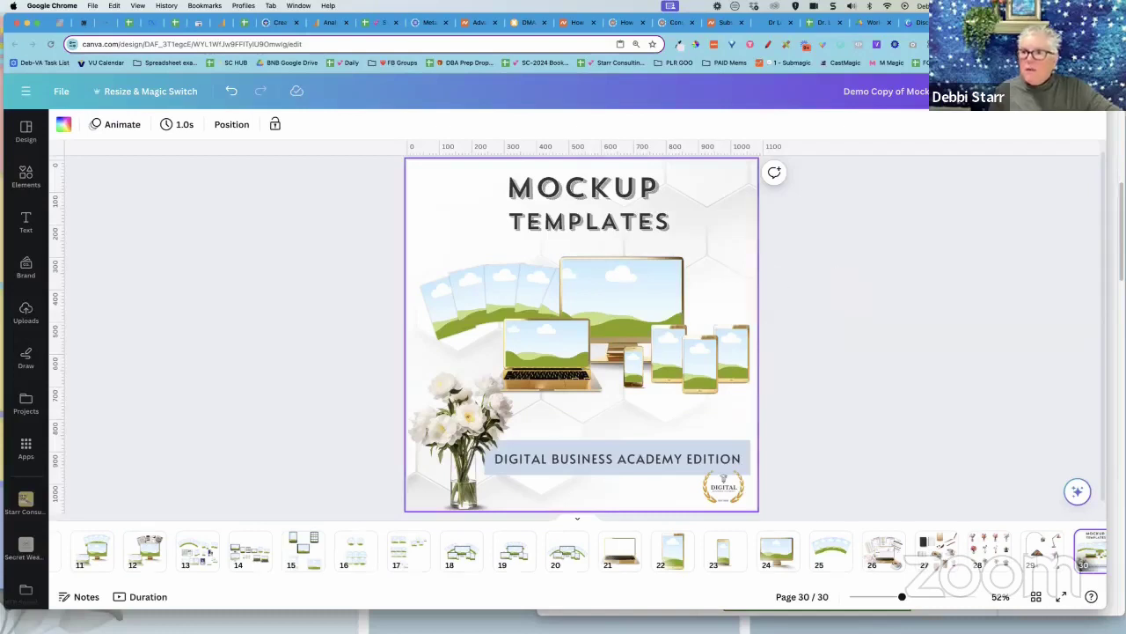
{"action": "left_click", "coordinate": [876, 22]}
Lower the beige background image's transparency to about 34
{"action": "left_click", "coordinate": [743, 330]}
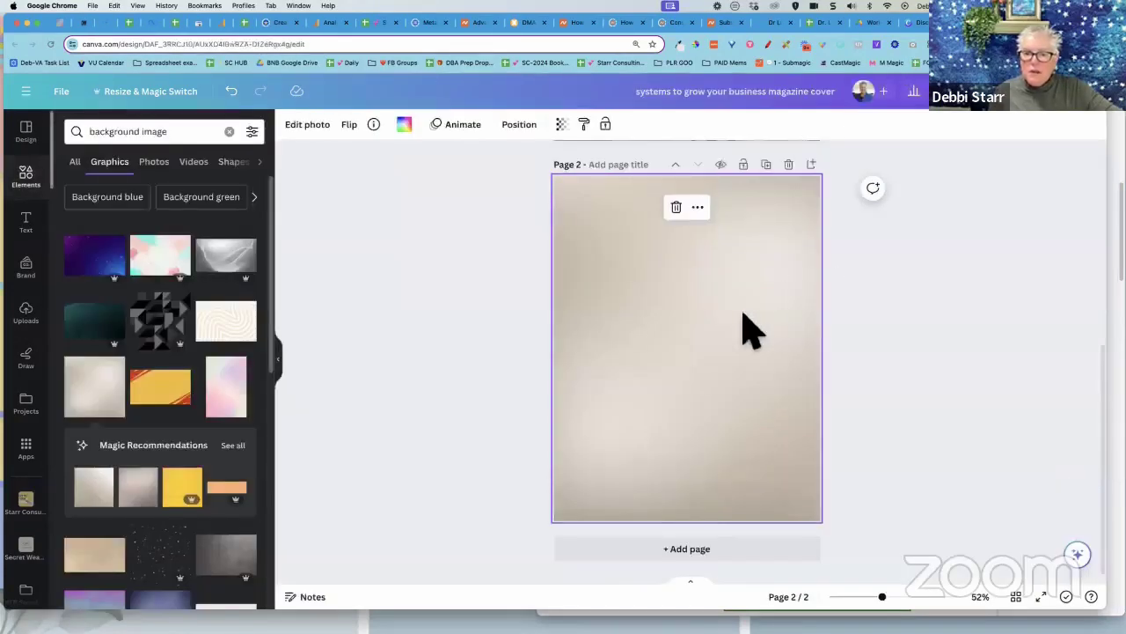
{"action": "left_click", "coordinate": [561, 126]}
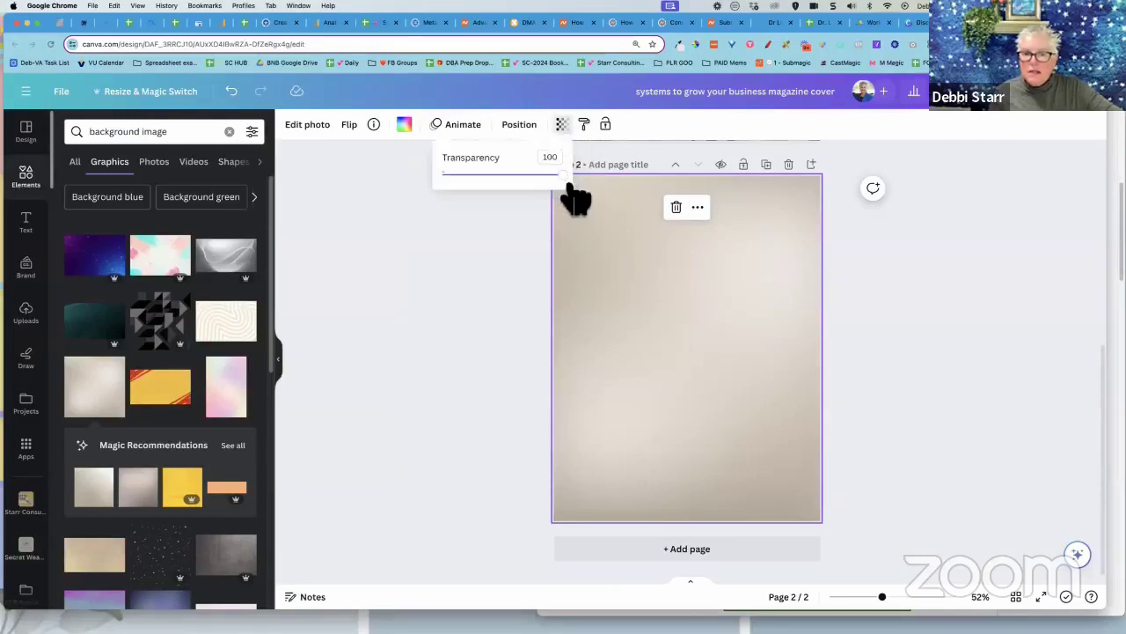
{"action": "left_click_drag", "start_coordinate": [562, 175], "coordinate": [486, 182]}
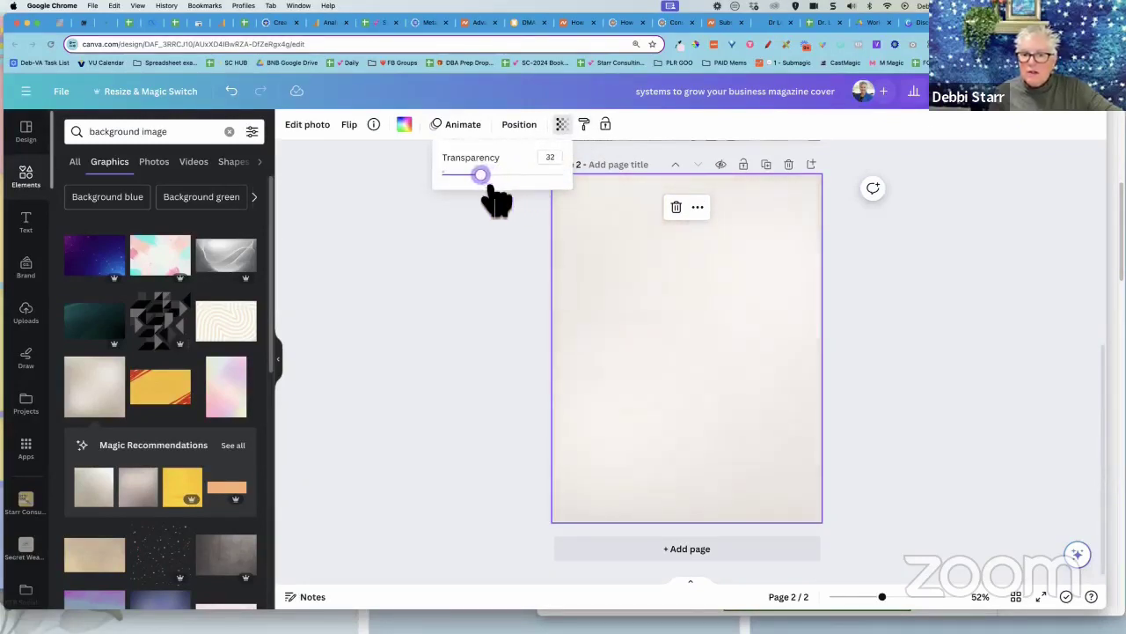
{"action": "left_click", "coordinate": [915, 410]}
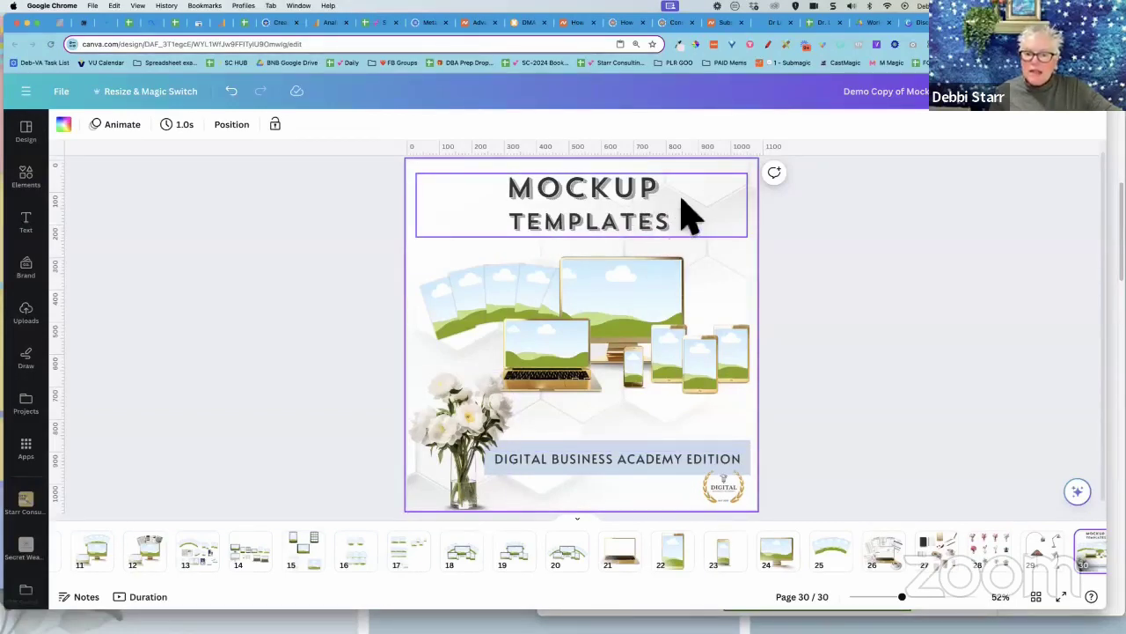
Browse mockup pages 8 and 26, then open page 20's device arc
{"action": "left_click", "coordinate": [933, 384]}
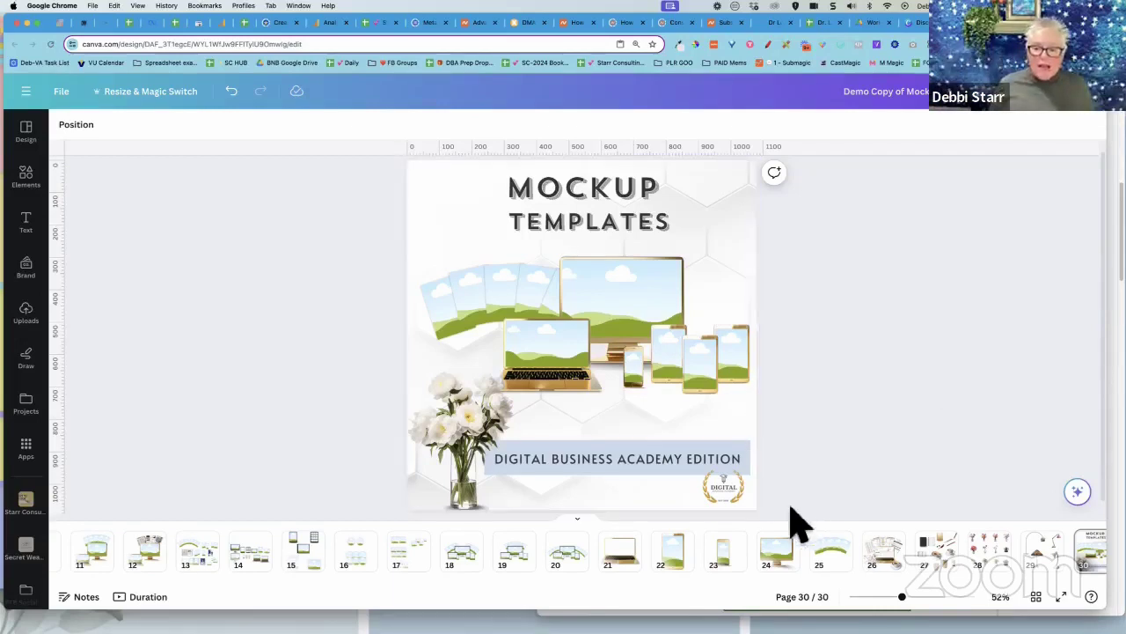
{"action": "left_click_drag", "start_coordinate": [706, 581], "coordinate": [466, 596]}
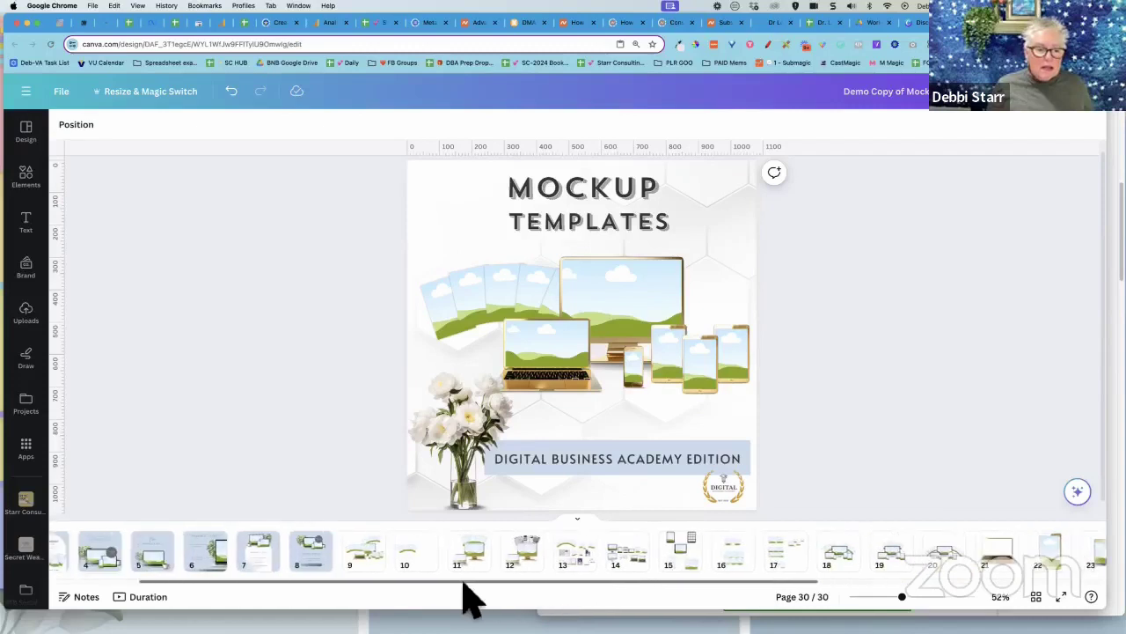
{"action": "left_click", "coordinate": [312, 554]}
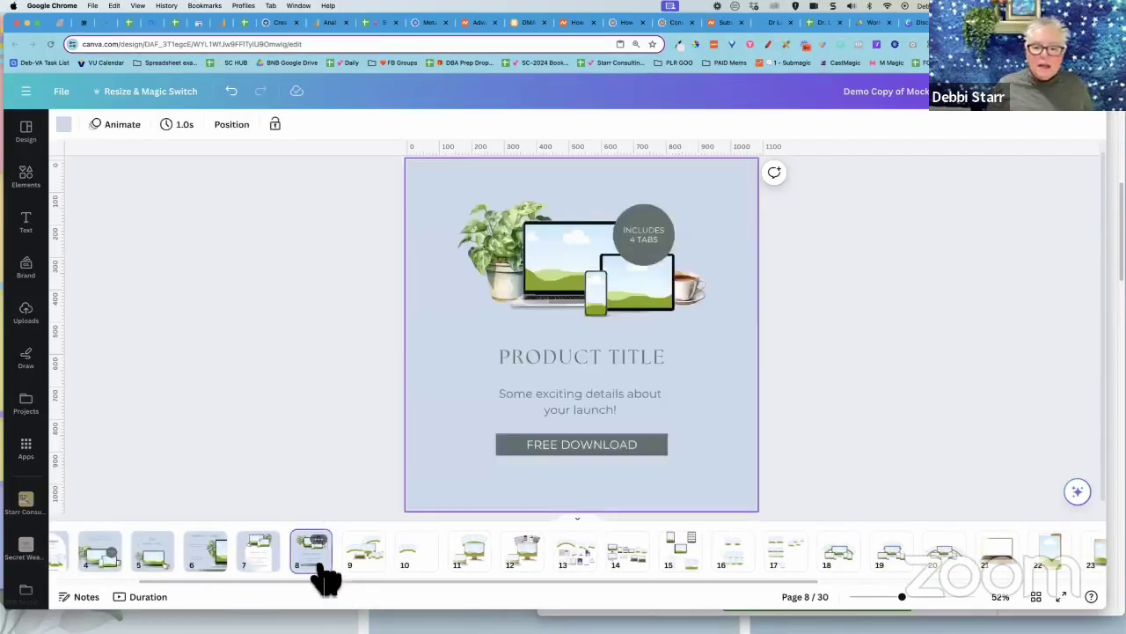
{"action": "left_click", "coordinate": [299, 352]}
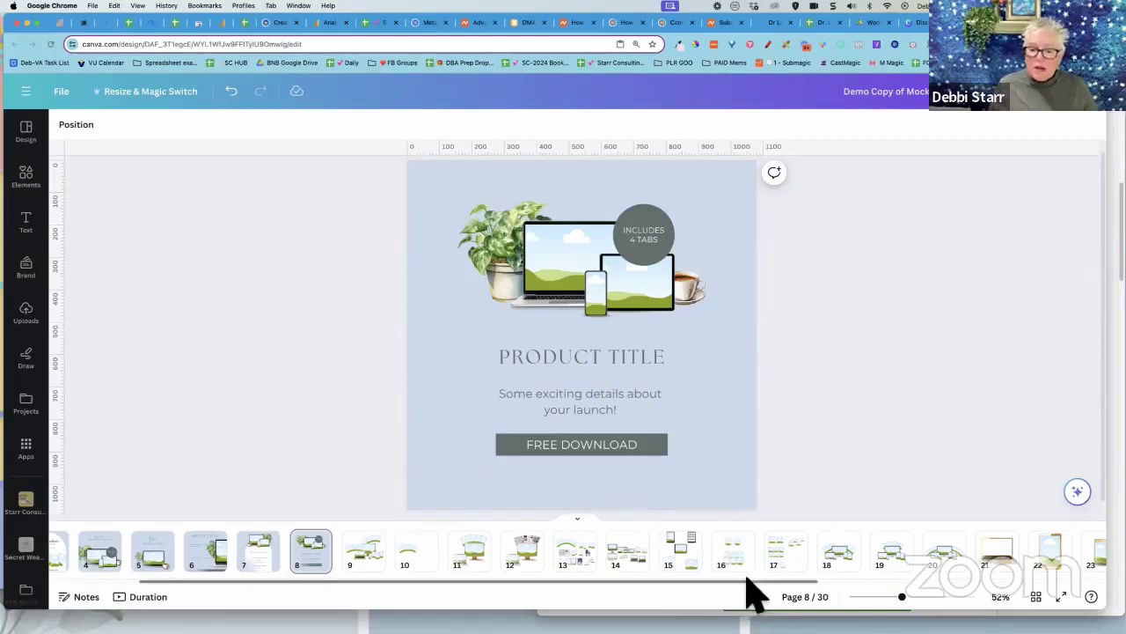
{"action": "scroll", "coordinate": [753, 591], "scroll_direction": "right", "scroll_amount": 5}
{"action": "scroll", "coordinate": [880, 581], "scroll_direction": "right", "scroll_amount": 3}
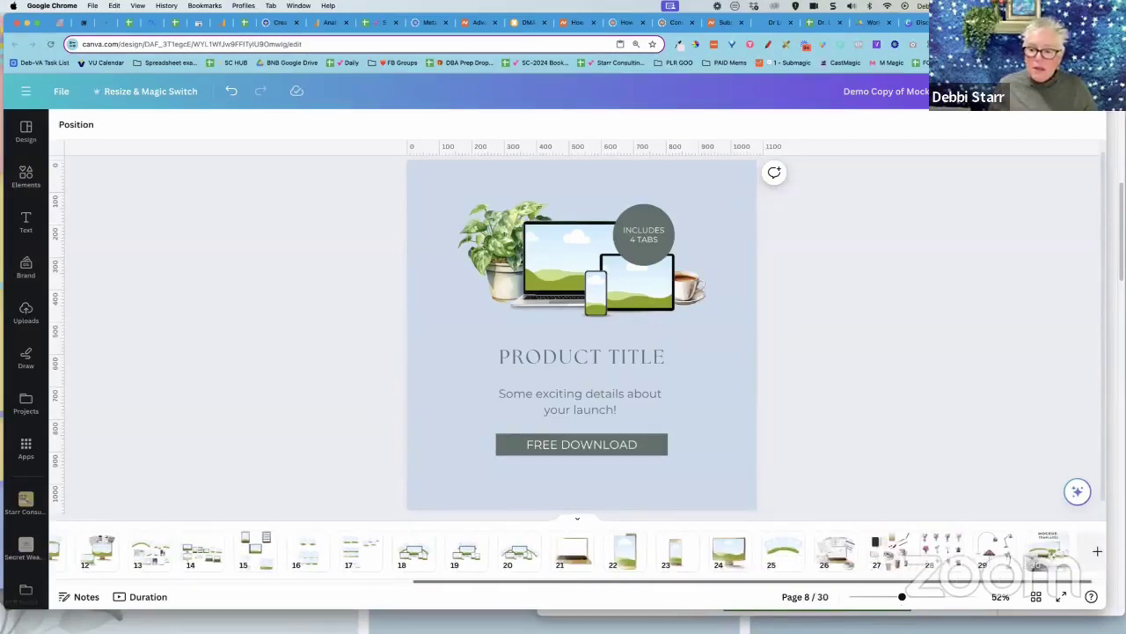
{"action": "left_click", "coordinate": [843, 567]}
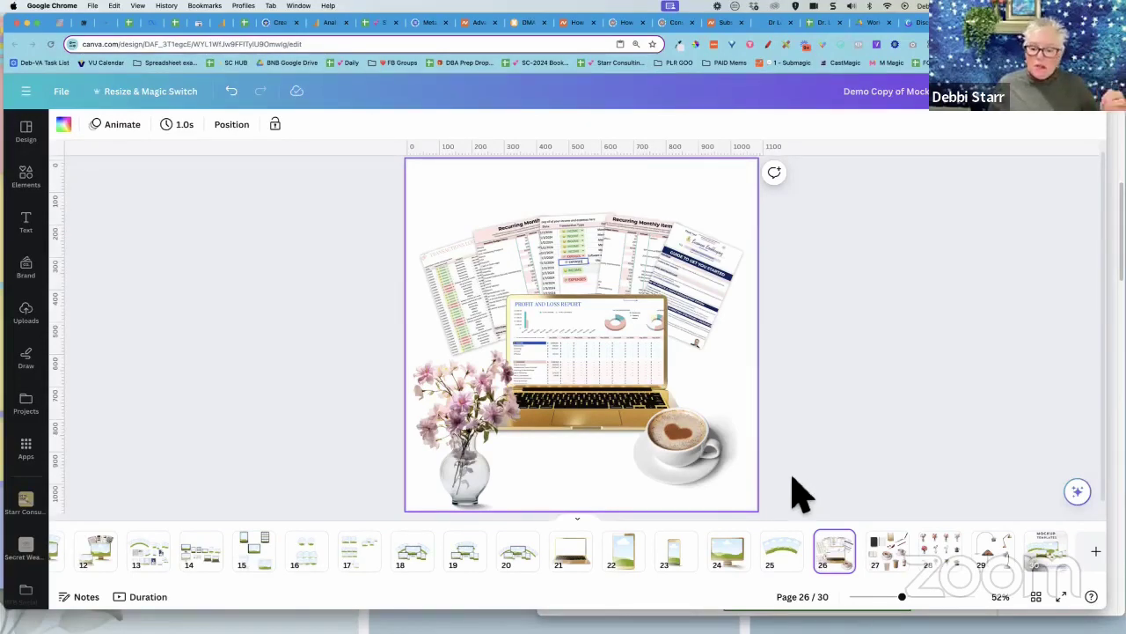
{"action": "left_click", "coordinate": [530, 572]}
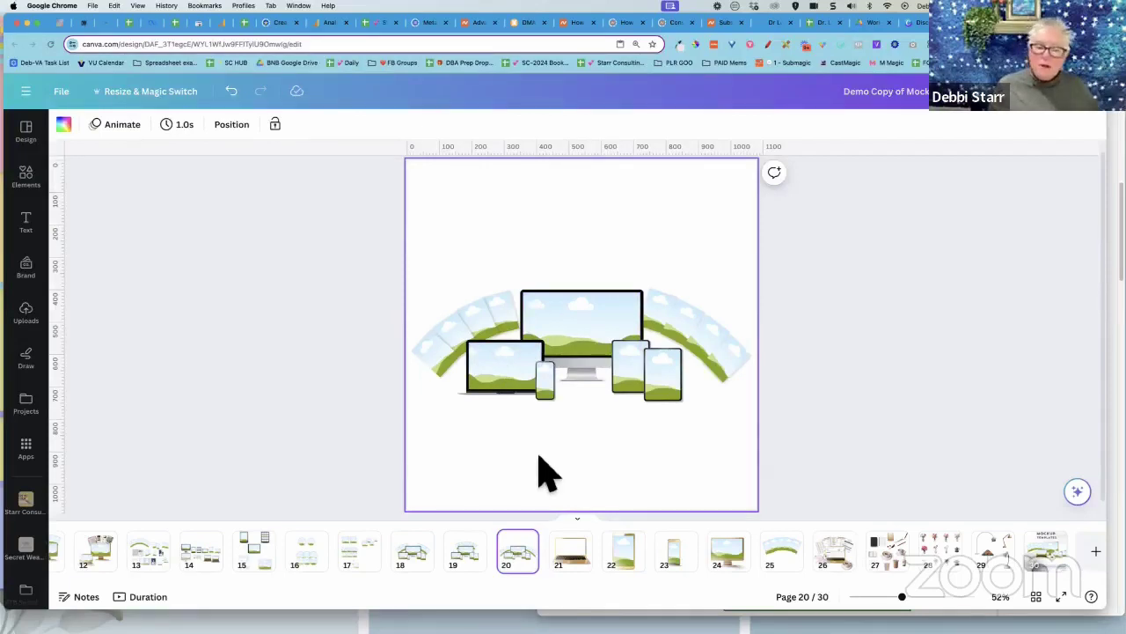
Put the uploaded Profit and Loss Report on page 20's desktop monitor screen
{"action": "left_click", "coordinate": [44, 333]}
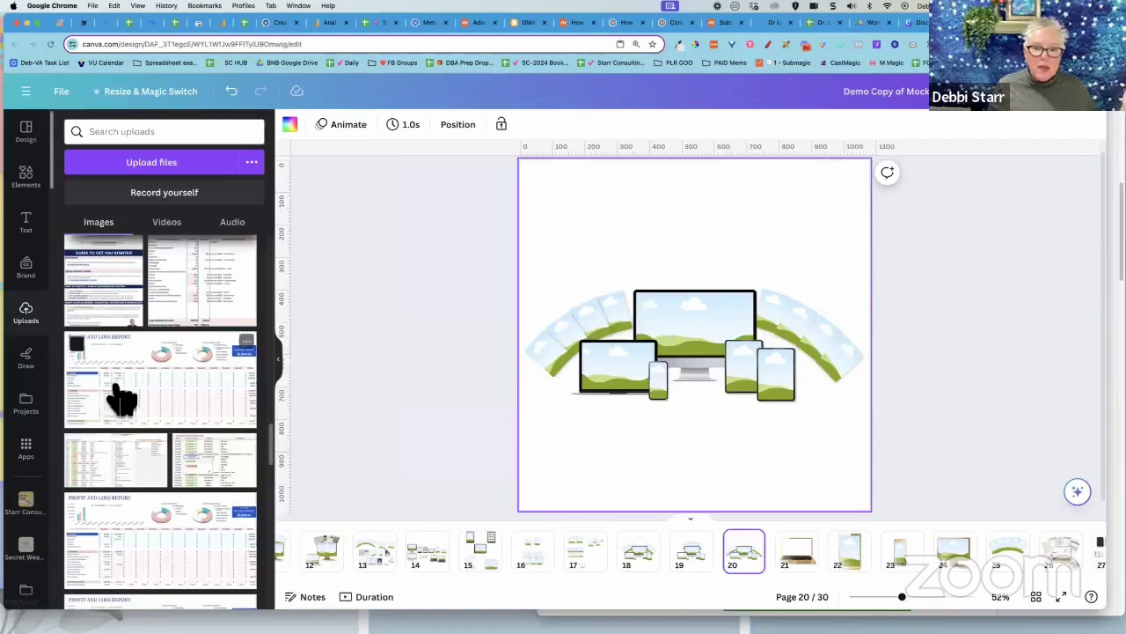
{"action": "left_click_drag", "start_coordinate": [122, 401], "coordinate": [677, 347]}
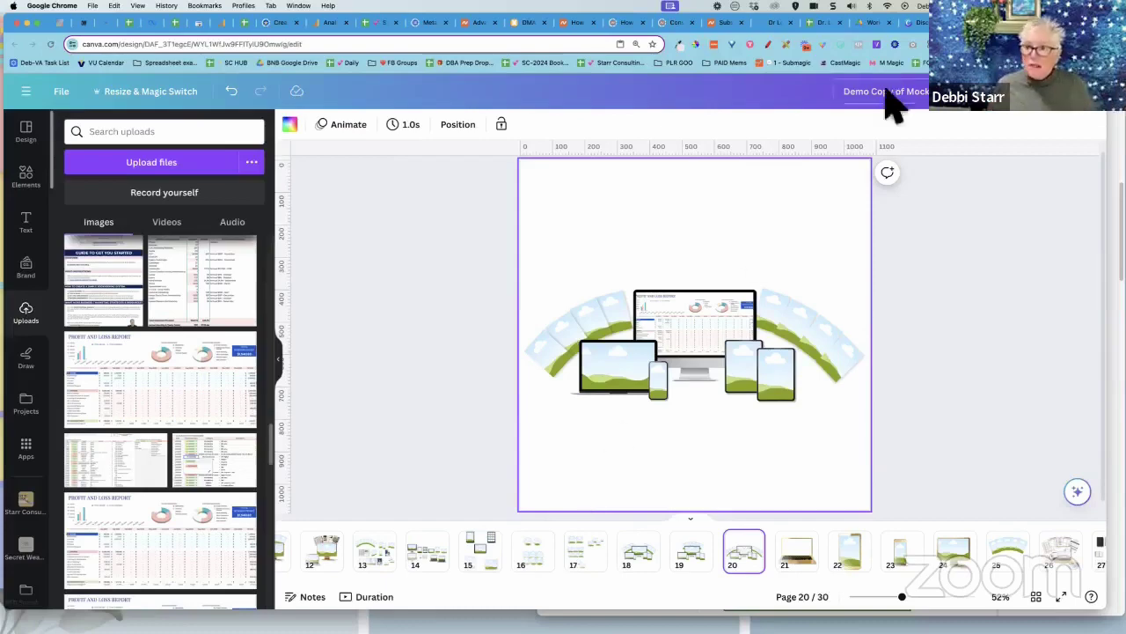
{"action": "left_click", "coordinate": [924, 22]}
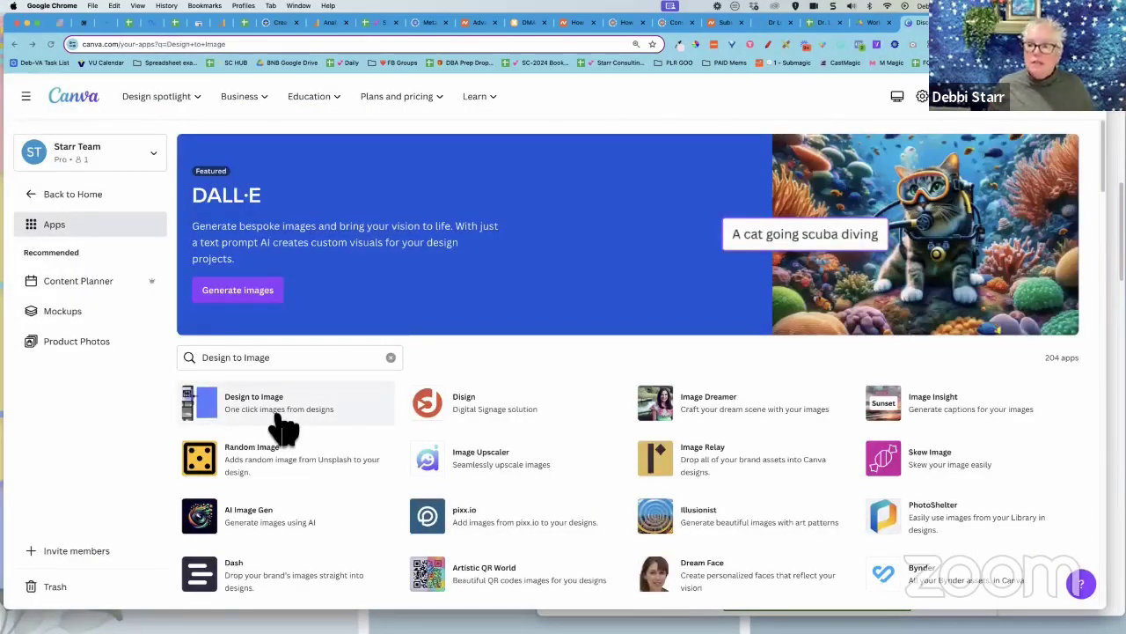
Switch back to the Mockup Templates editor tab
{"action": "left_click", "coordinate": [642, 22]}
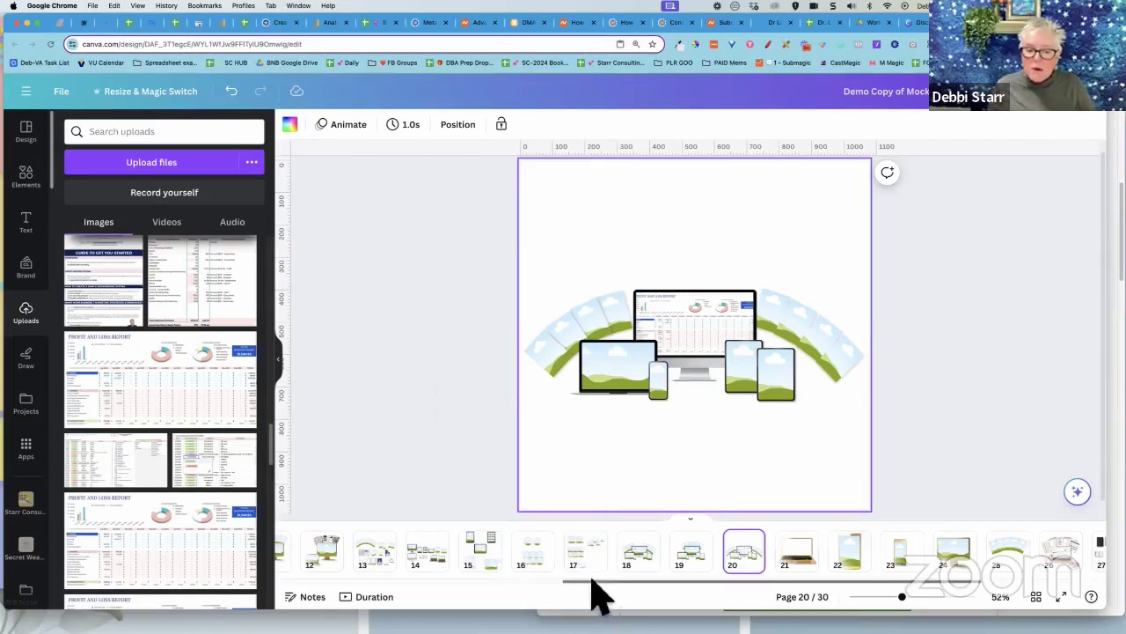
View page 3, the Your Product mockup, then go to the Design to Image apps search
{"action": "scroll", "coordinate": [428, 596], "scroll_direction": "left", "scroll_amount": 10}
{"action": "left_click_drag", "start_coordinate": [380, 583], "coordinate": [334, 590]}
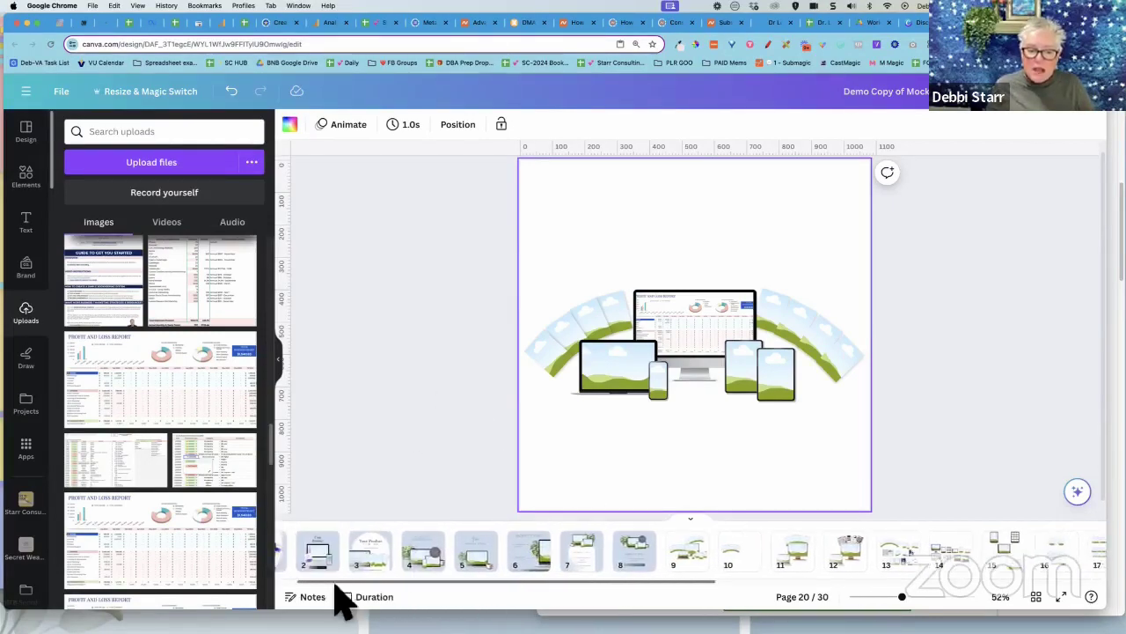
{"action": "left_click", "coordinate": [532, 563]}
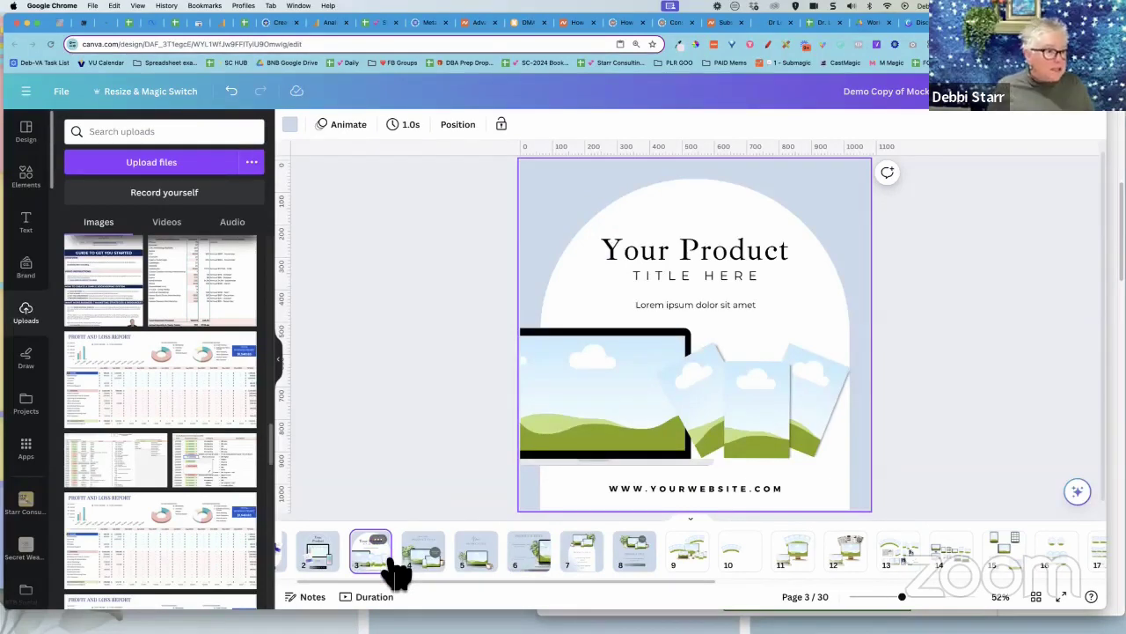
{"action": "left_click", "coordinate": [922, 22]}
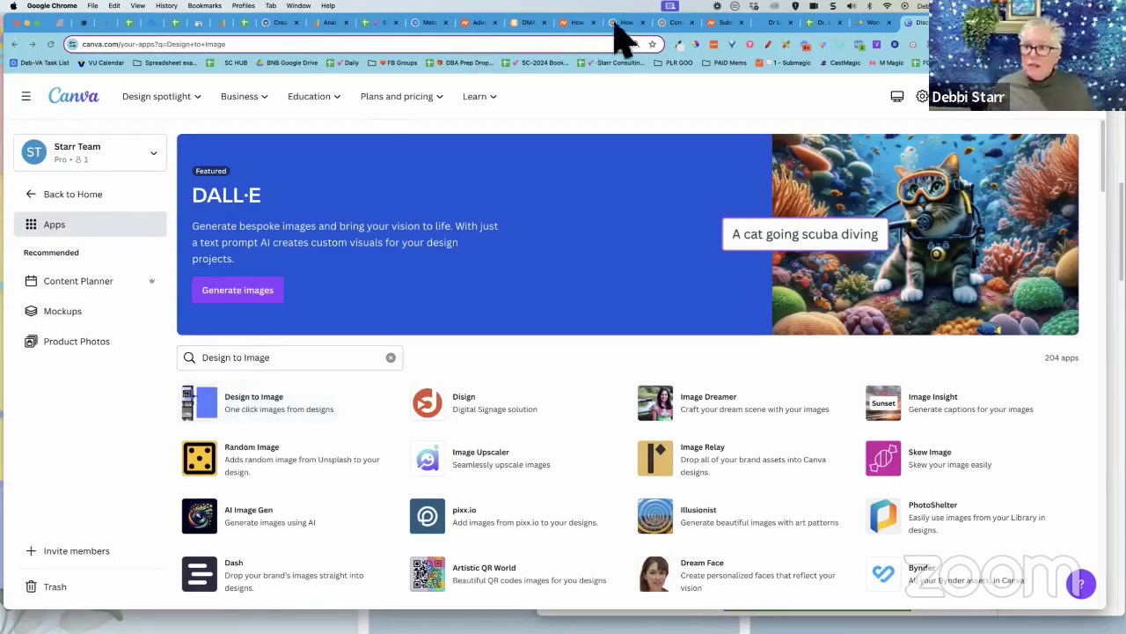
Return to the editor on page 3 with Ctrl+Tab and collapse the Uploads panel
{"action": "key", "text": "ctrl+Tab"}
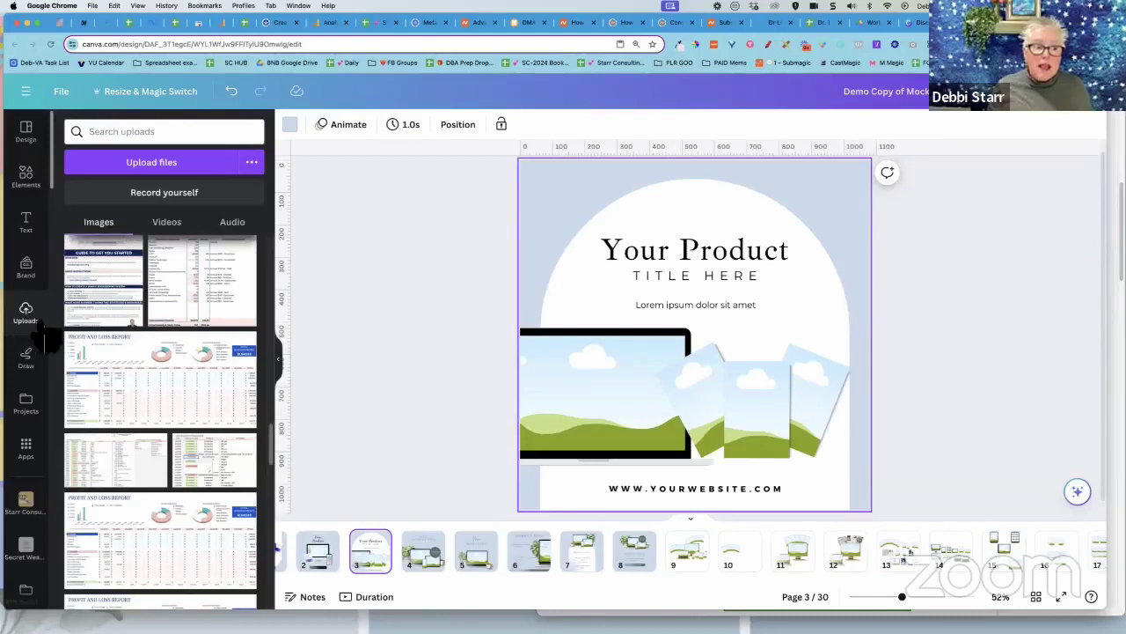
{"action": "scroll", "coordinate": [154, 379], "scroll_direction": "up", "scroll_amount": 5}
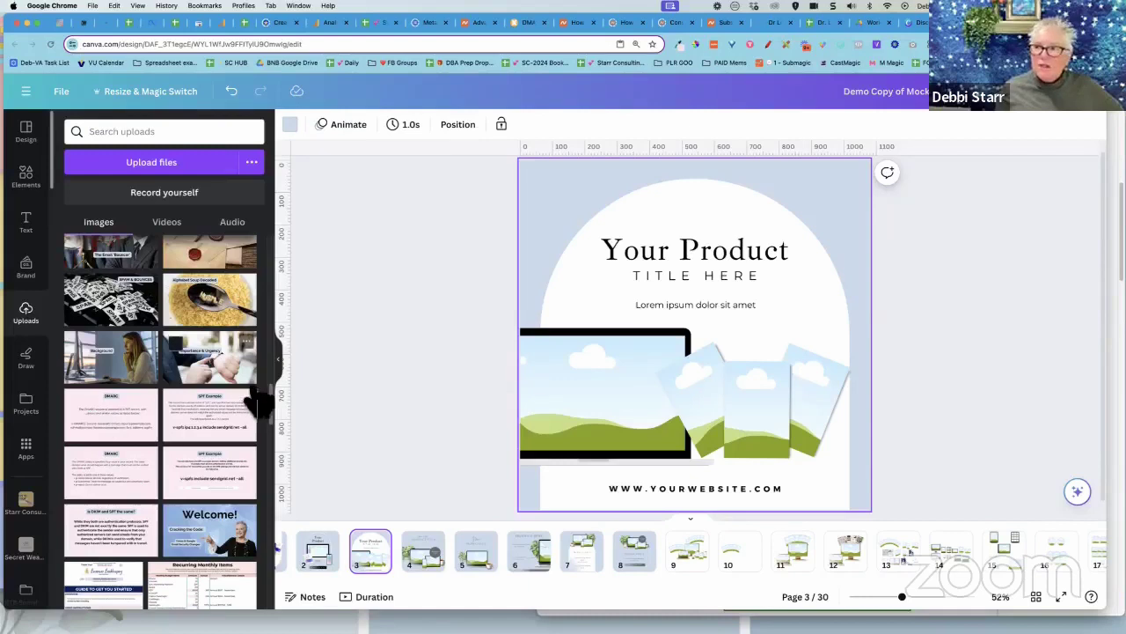
{"action": "left_click", "coordinate": [281, 370]}
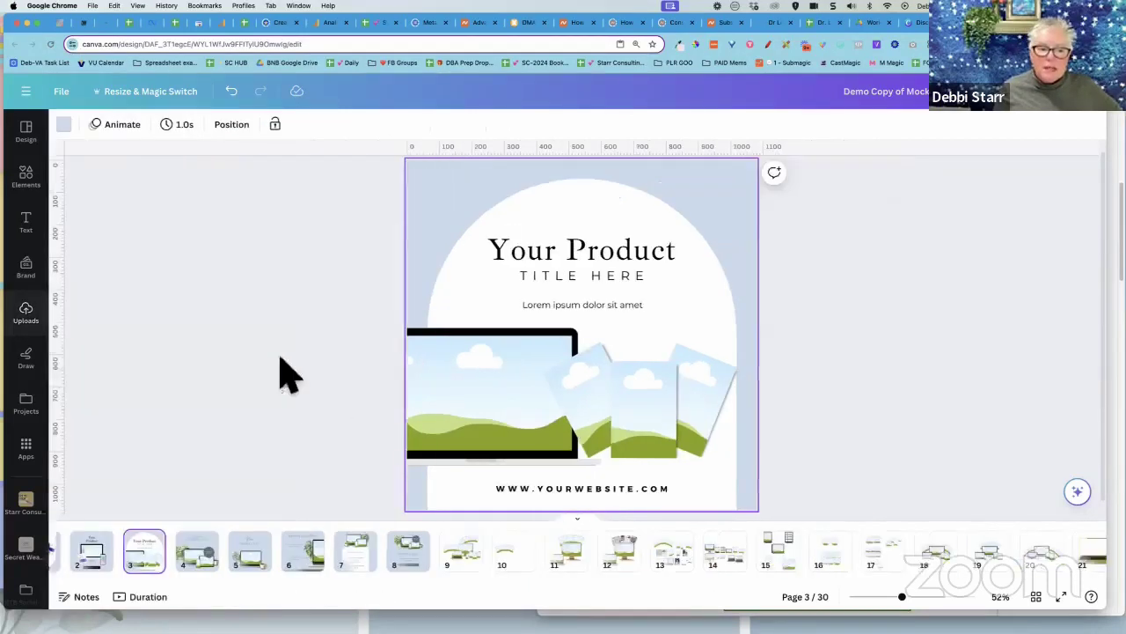